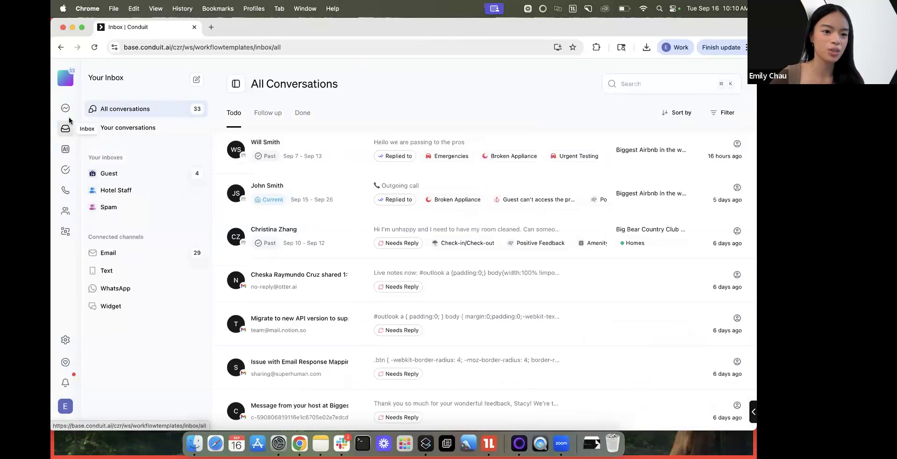
- Open the "Guest request additional supplies" procedure in the Agent Hub wiki and view its contact type and listing choices
{"action": "left_click", "coordinate": [66, 150]}
{"action": "left_click", "coordinate": [111, 147]}
{"action": "left_click", "coordinate": [124, 198]}
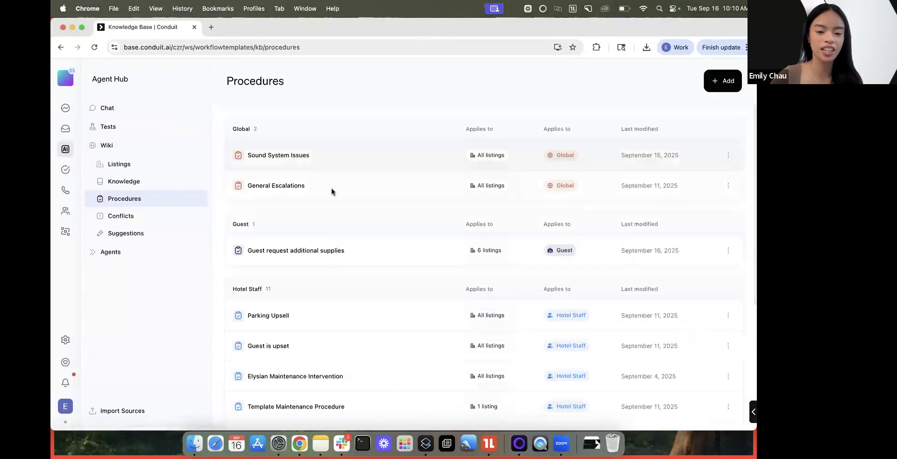
{"action": "left_click", "coordinate": [327, 247]}
{"action": "left_click", "coordinate": [433, 120]}
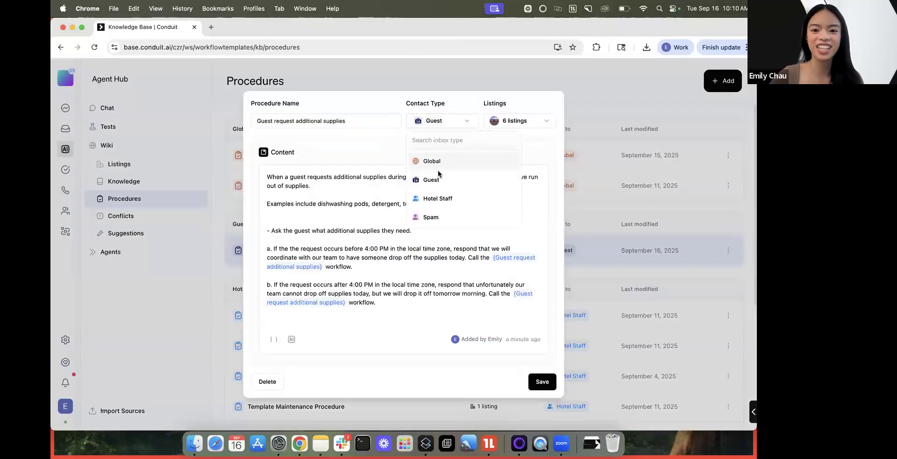
{"action": "left_click", "coordinate": [513, 123]}
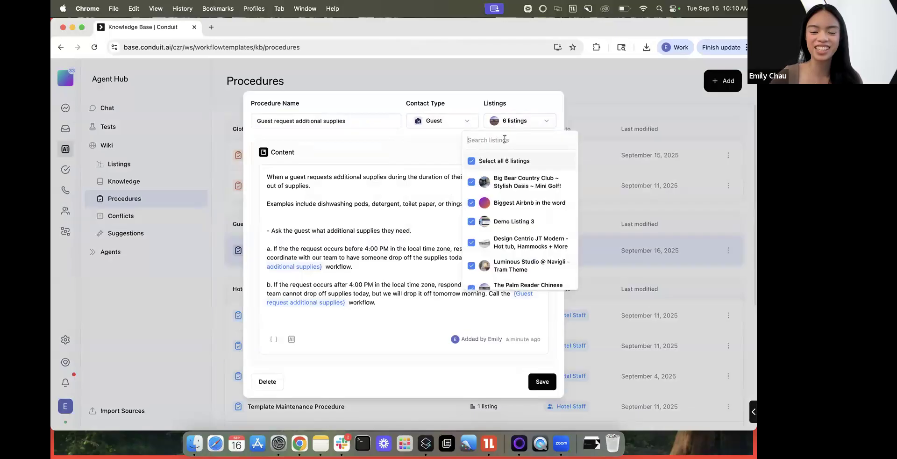
{"action": "left_click", "coordinate": [407, 145]}
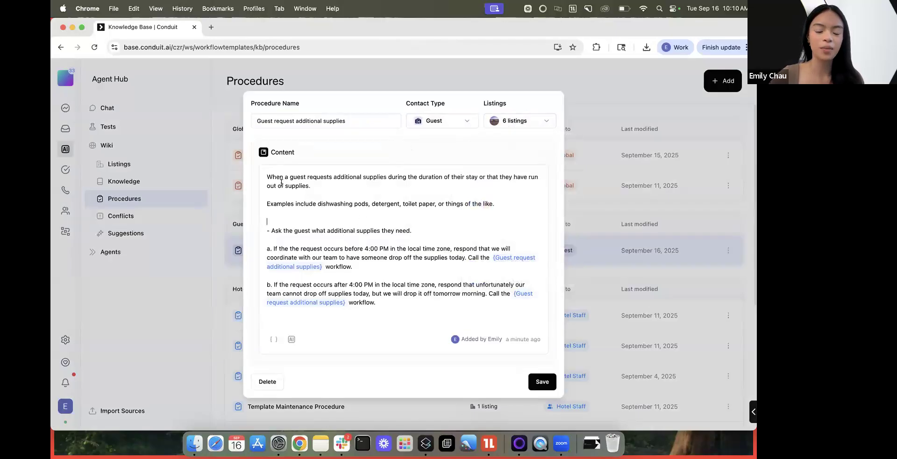
- Read through the procedure's content: its trigger condition, supply examples, the before and after 4:00 PM responses, and the workflow call
{"action": "left_click_drag", "start_coordinate": [268, 178], "coordinate": [422, 177]}
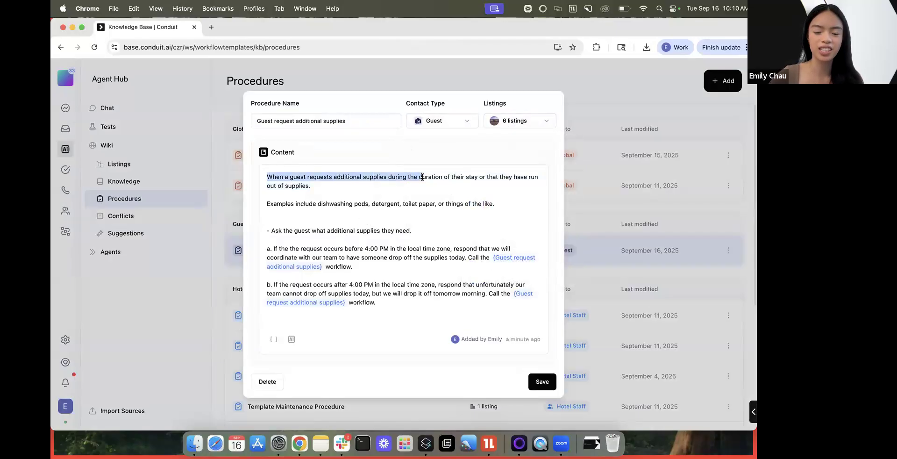
{"action": "left_click_drag", "start_coordinate": [269, 204], "coordinate": [511, 208]}
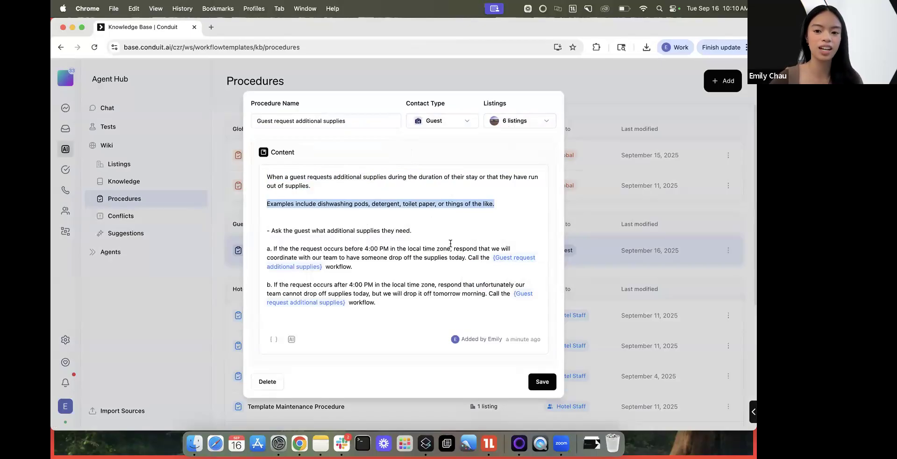
{"action": "left_click", "coordinate": [393, 253]}
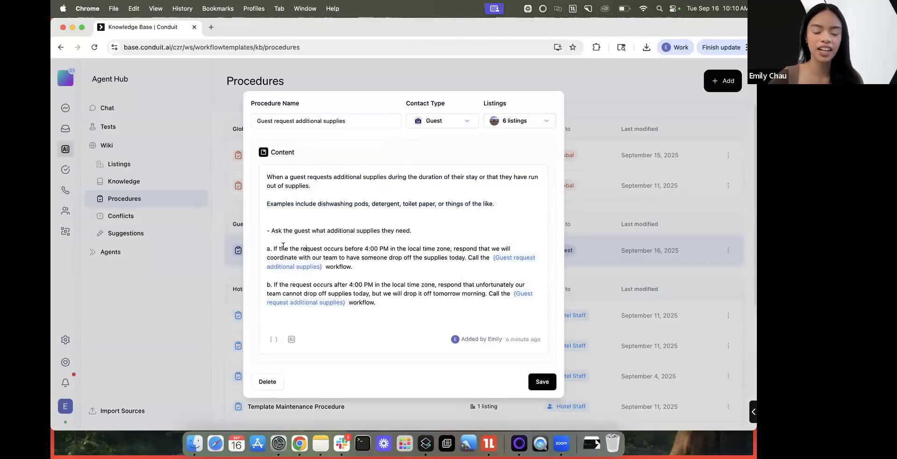
{"action": "left_click_drag", "start_coordinate": [271, 248], "coordinate": [389, 269]}
{"action": "left_click", "coordinate": [385, 269]}
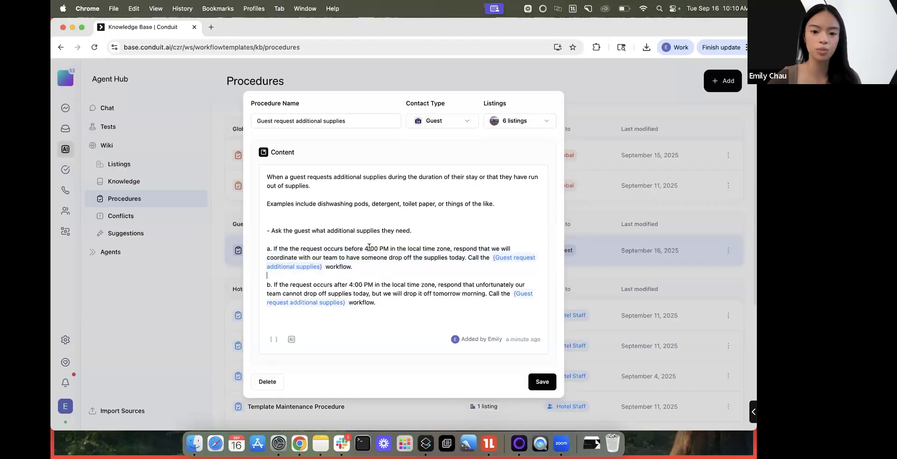
{"action": "left_click", "coordinate": [489, 257]}
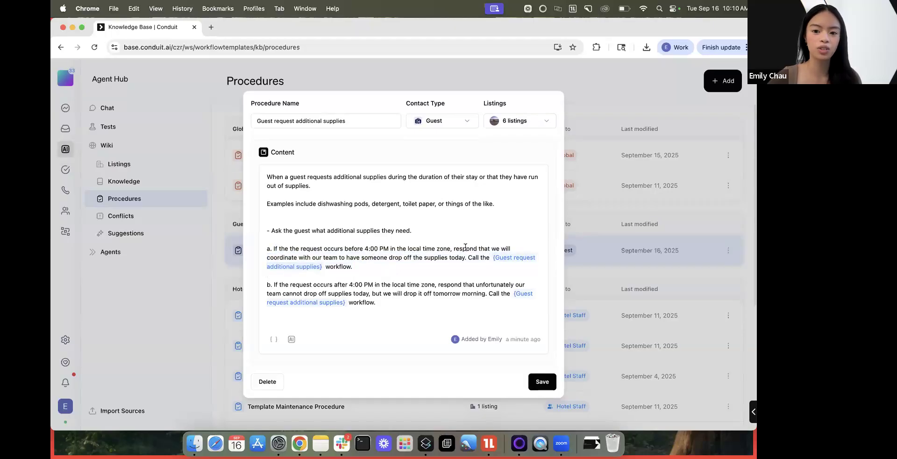
{"action": "left_click_drag", "start_coordinate": [454, 250], "coordinate": [466, 258]}
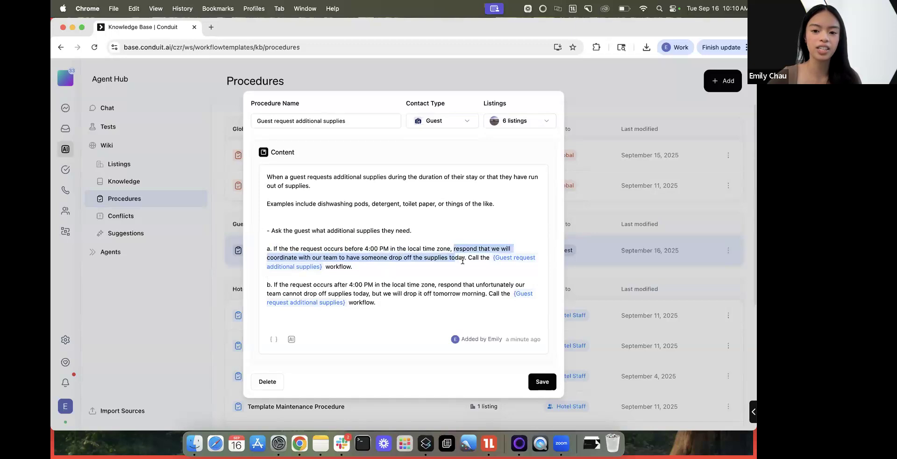
{"action": "left_click", "coordinate": [428, 287]}
{"action": "left_click_drag", "start_coordinate": [290, 285], "coordinate": [394, 285]}
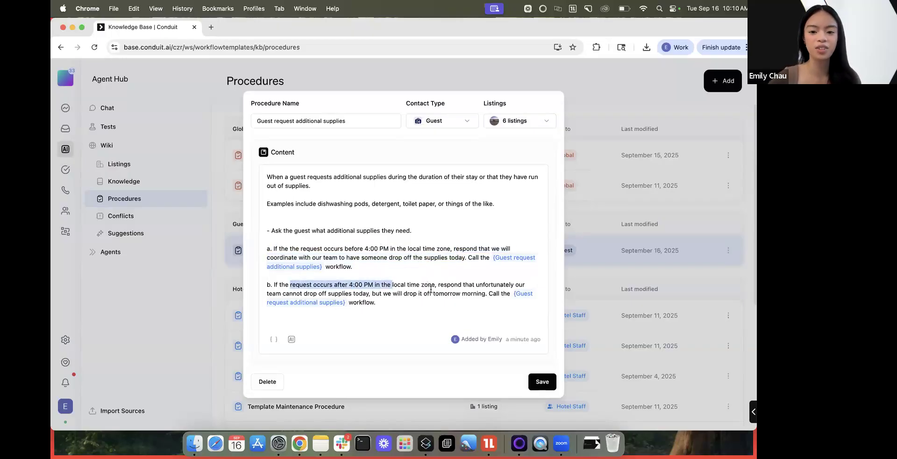
{"action": "left_click", "coordinate": [431, 292]}
{"action": "left_click_drag", "start_coordinate": [488, 293], "coordinate": [495, 301]}
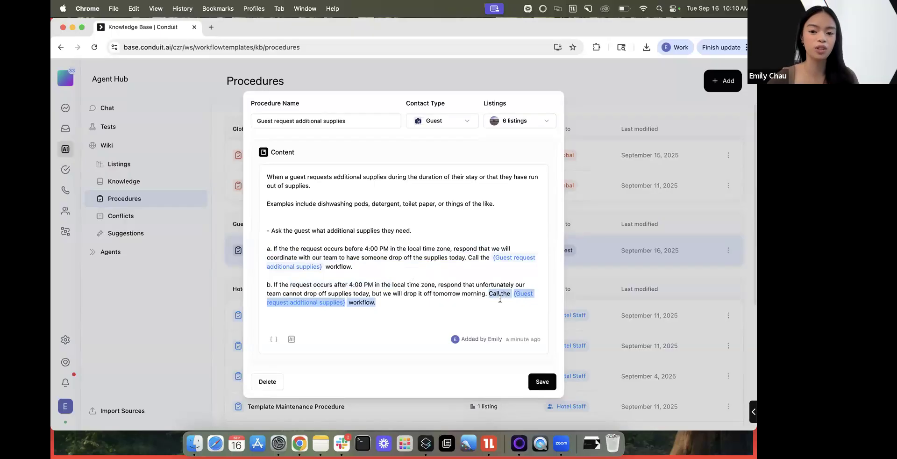
{"action": "left_click", "coordinate": [478, 284]}
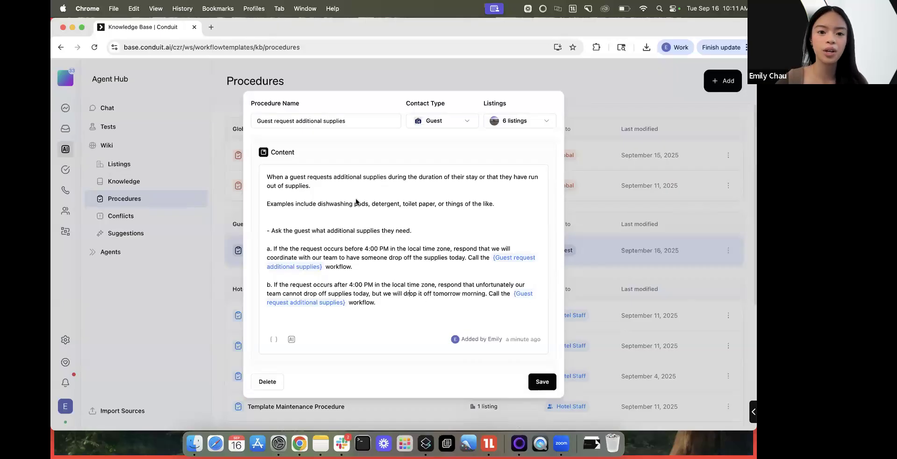
- Close the procedure and open the second "Guest Request Additional Supplies" draft in the list of all workflows
{"action": "left_click", "coordinate": [160, 270]}
{"action": "left_click", "coordinate": [72, 237]}
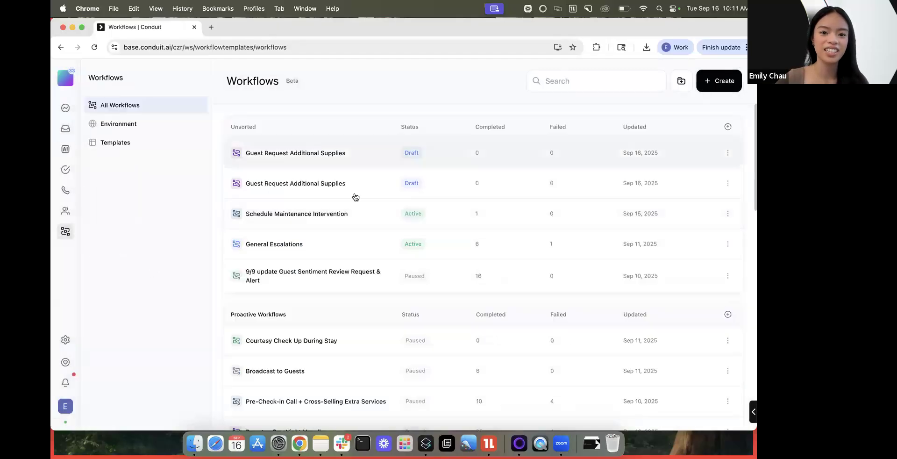
{"action": "left_click", "coordinate": [355, 191]}
{"action": "scroll", "coordinate": [389, 230], "scroll_direction": "down", "scroll_amount": 2}
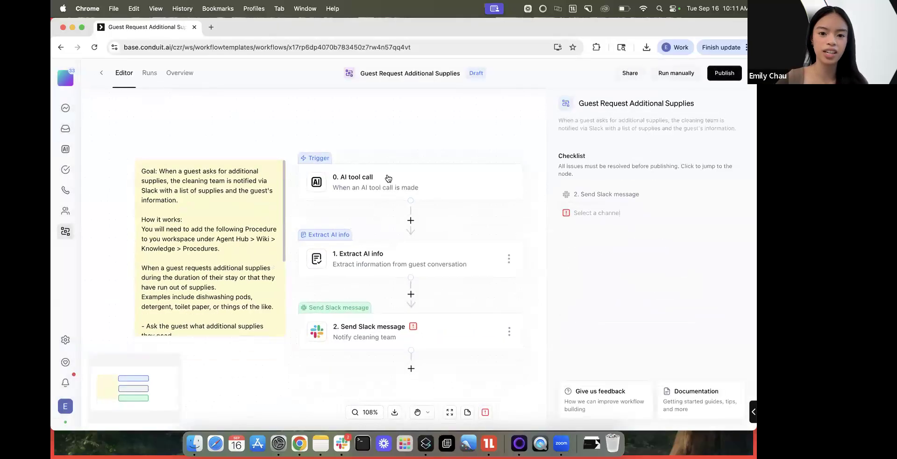
- Copy the sticky note's text from "You will need to add the following Procedure" through to its end
{"action": "left_click", "coordinate": [197, 211]}
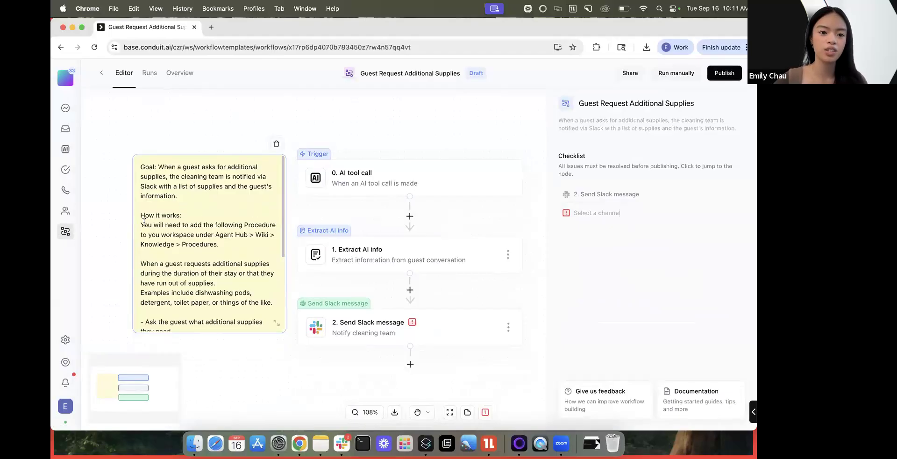
{"action": "left_click_drag", "start_coordinate": [141, 225], "coordinate": [219, 287]}
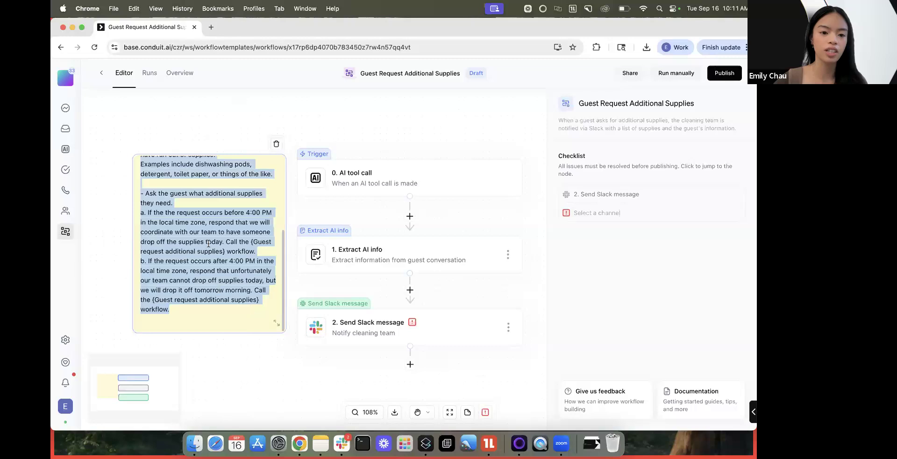
{"action": "right_click", "coordinate": [194, 246]}
{"action": "left_click", "coordinate": [223, 237]}
{"action": "left_click", "coordinate": [189, 248]}
{"action": "scroll", "coordinate": [182, 205], "scroll_direction": "up", "scroll_amount": 5}
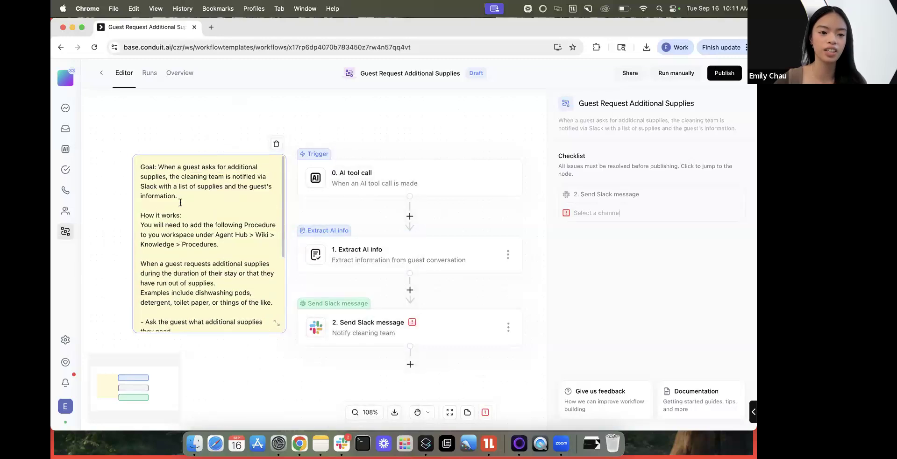
- Reopen the "Guest request additional supplies" procedure in the Agent Hub wiki and replace its entire content with the copied note text
{"action": "left_click", "coordinate": [65, 148]}
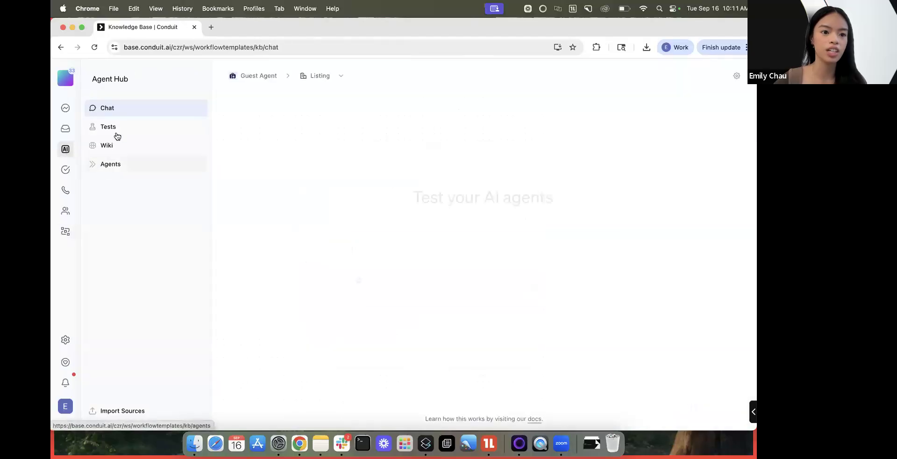
{"action": "left_click", "coordinate": [108, 146]}
{"action": "left_click", "coordinate": [125, 198]}
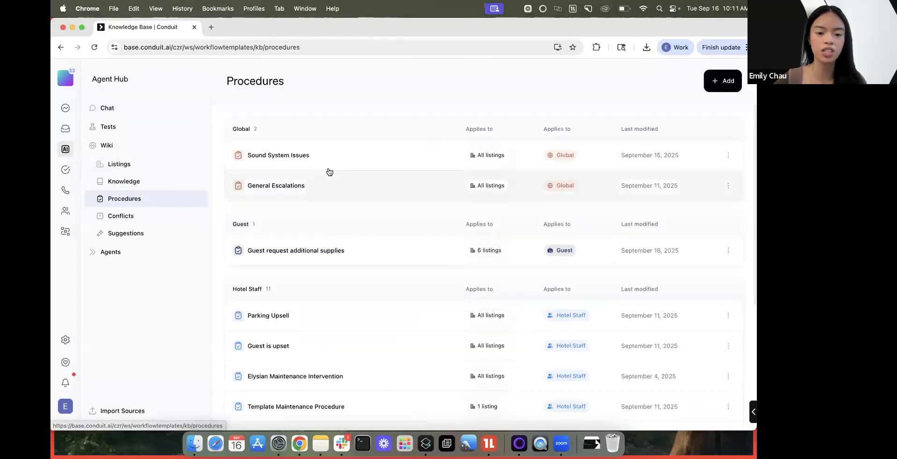
{"action": "left_click", "coordinate": [308, 250]}
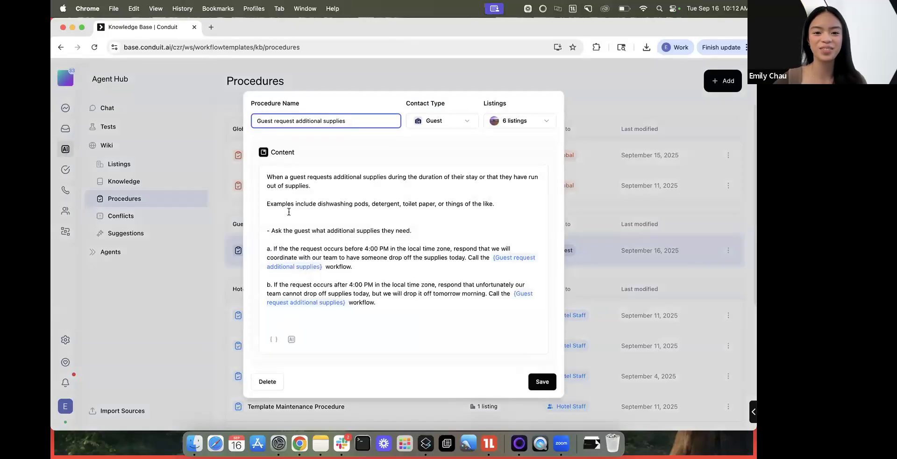
{"action": "left_click_drag", "start_coordinate": [267, 177], "coordinate": [426, 313]}
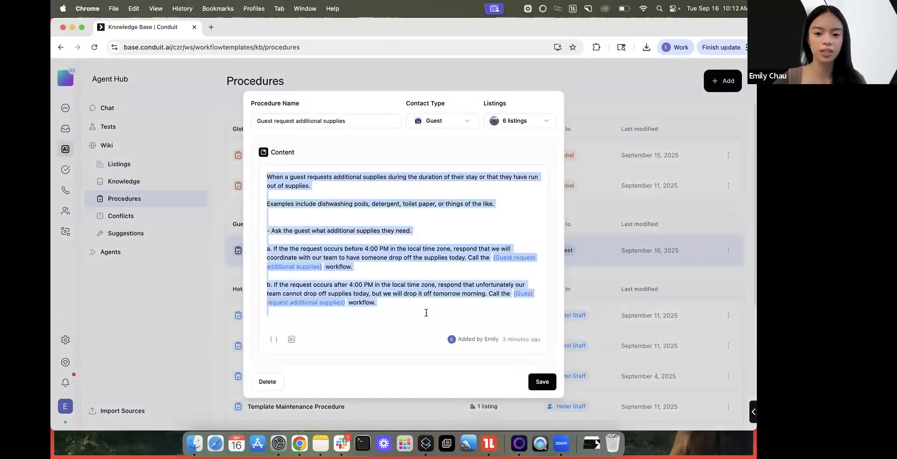
{"action": "key", "text": "super+v"}
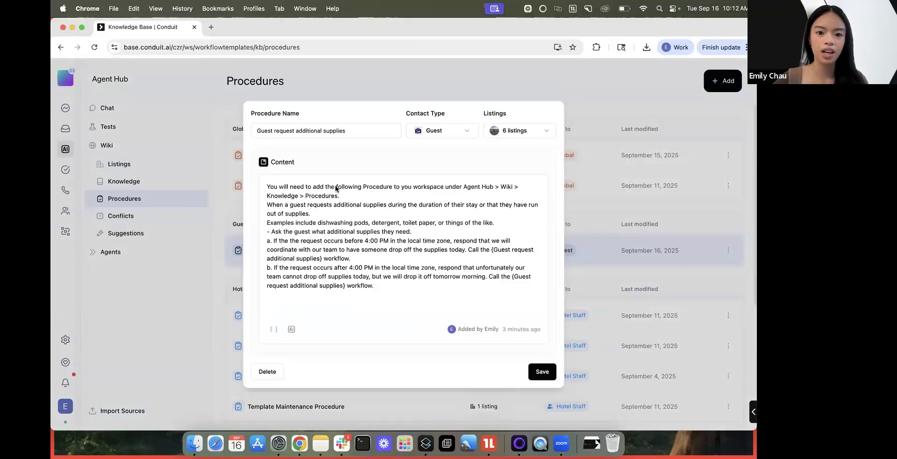
- Check the procedure's name field and the available contact types
{"action": "left_click", "coordinate": [348, 123]}
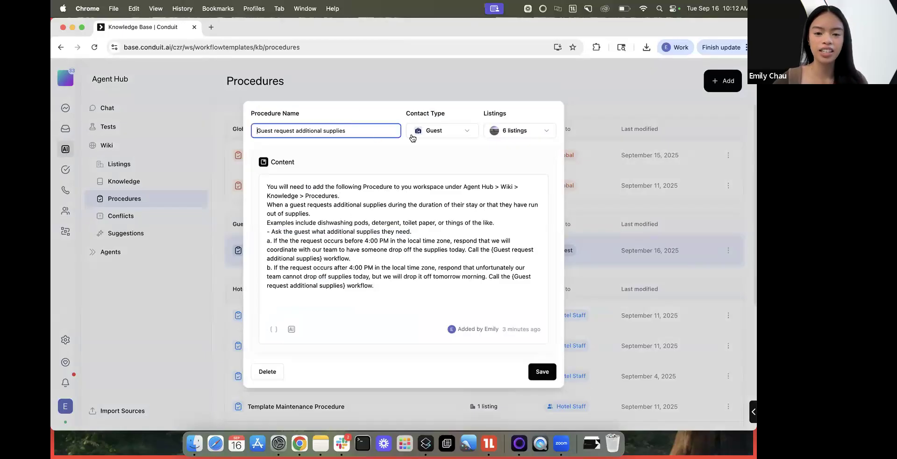
{"action": "left_click", "coordinate": [450, 136]}
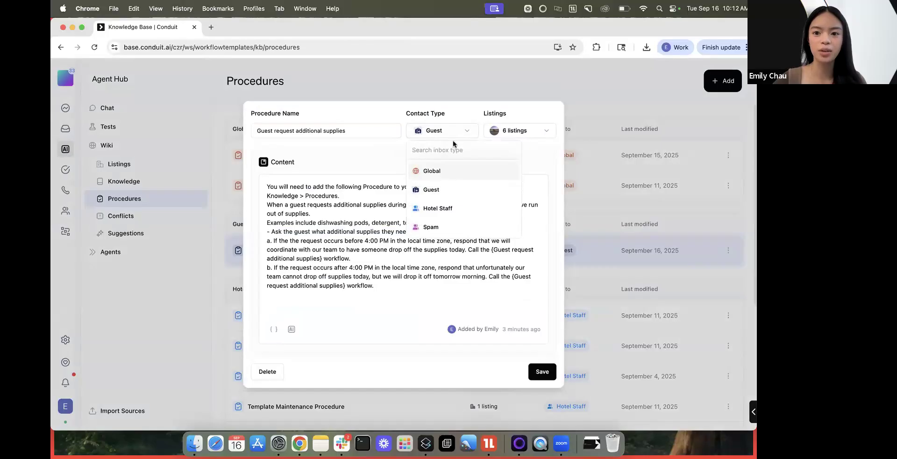
{"action": "left_click", "coordinate": [371, 151]}
- Delete the opening sentence about adding the procedure to the workspace, including its leftover empty line
{"action": "left_click", "coordinate": [337, 222]}
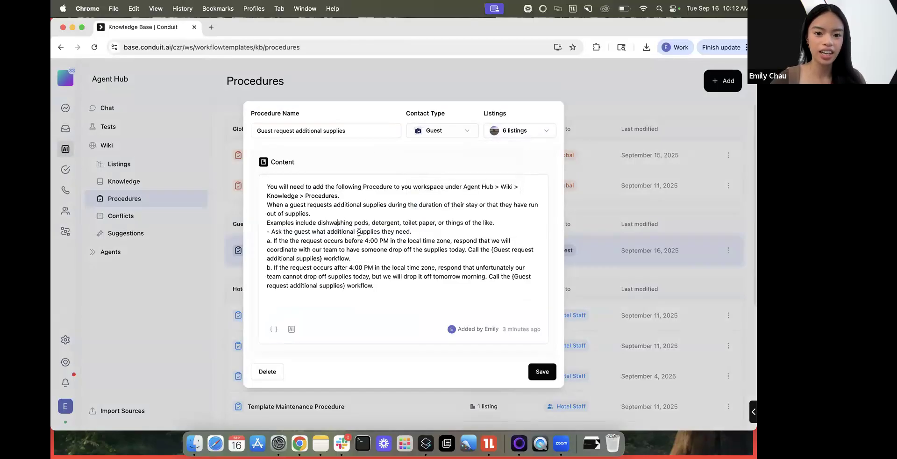
{"action": "left_click_drag", "start_coordinate": [340, 196], "coordinate": [267, 187]}
{"action": "key", "text": "BackSpace"}
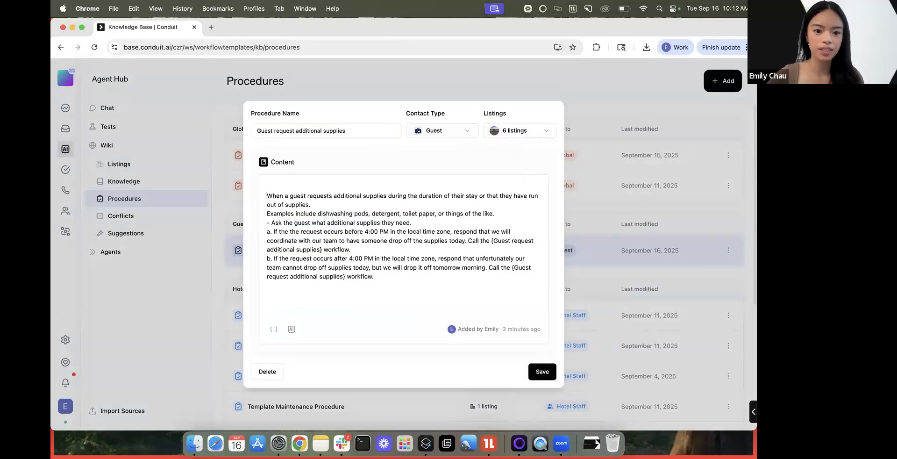
{"action": "key", "text": "BackSpace"}
- Insert a blank line after the opening "out of supplies" paragraph and another after the examples sentence
{"action": "left_click", "coordinate": [330, 193]}
{"action": "key", "text": "Return"}
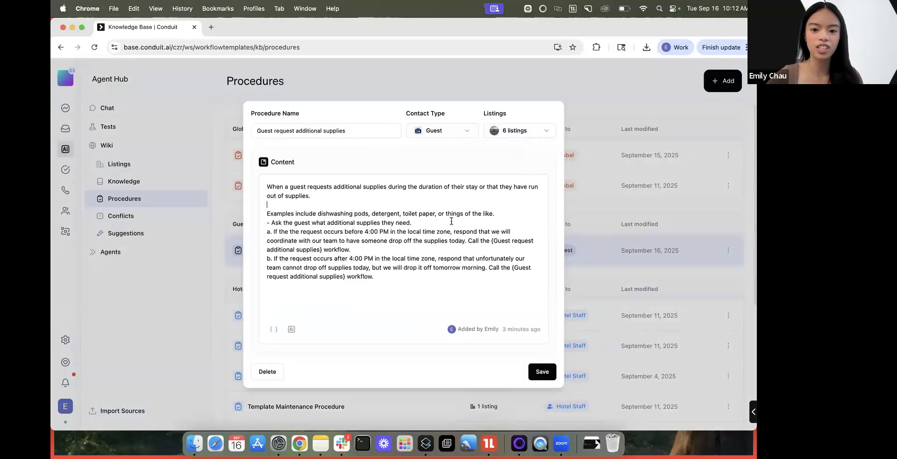
{"action": "left_click", "coordinate": [498, 214]}
{"action": "key", "text": "Return"}
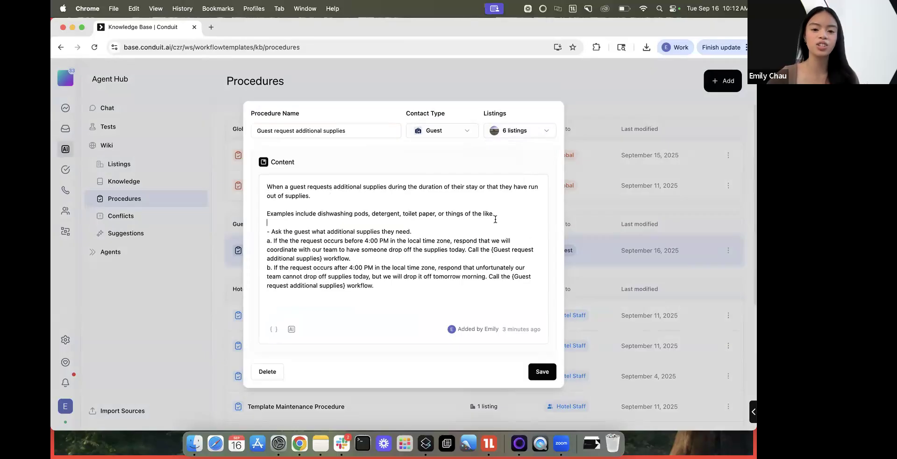
- Review the instruction to ask what supplies are needed, the 4:00 PM cutoffs, and the replies in conditions a and b
{"action": "left_click_drag", "start_coordinate": [413, 231], "coordinate": [274, 229]}
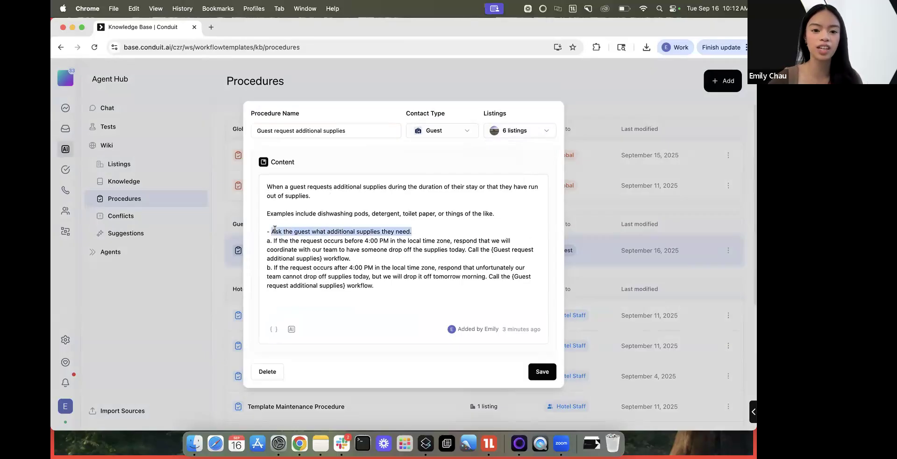
{"action": "left_click", "coordinate": [305, 225]}
{"action": "left_click_drag", "start_coordinate": [272, 230], "coordinate": [427, 230]}
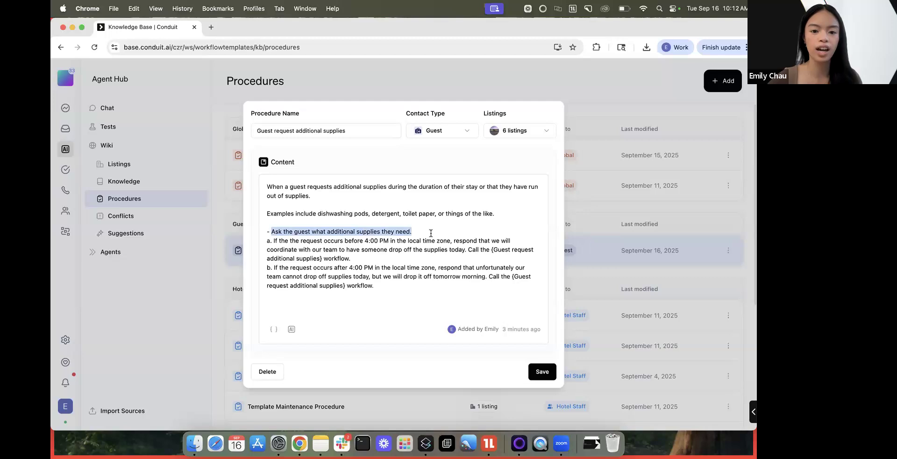
{"action": "left_click", "coordinate": [427, 229]}
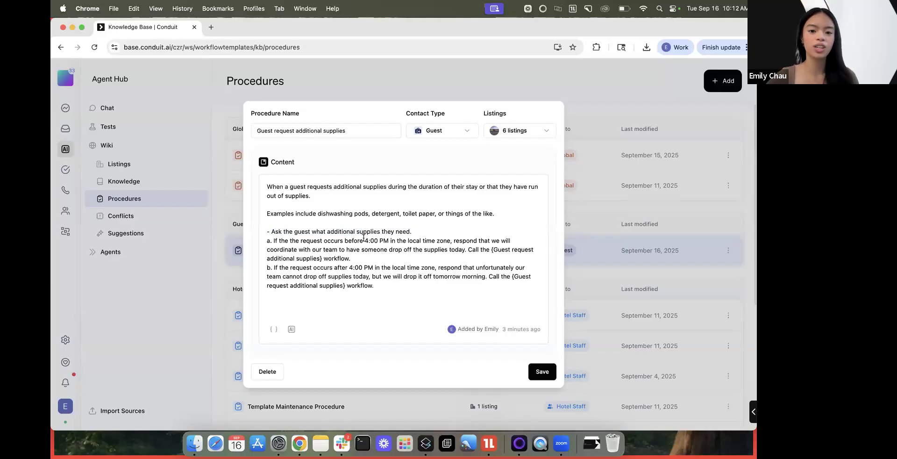
{"action": "left_click_drag", "start_coordinate": [365, 241], "coordinate": [388, 240]}
{"action": "left_click_drag", "start_coordinate": [349, 268], "coordinate": [373, 268]}
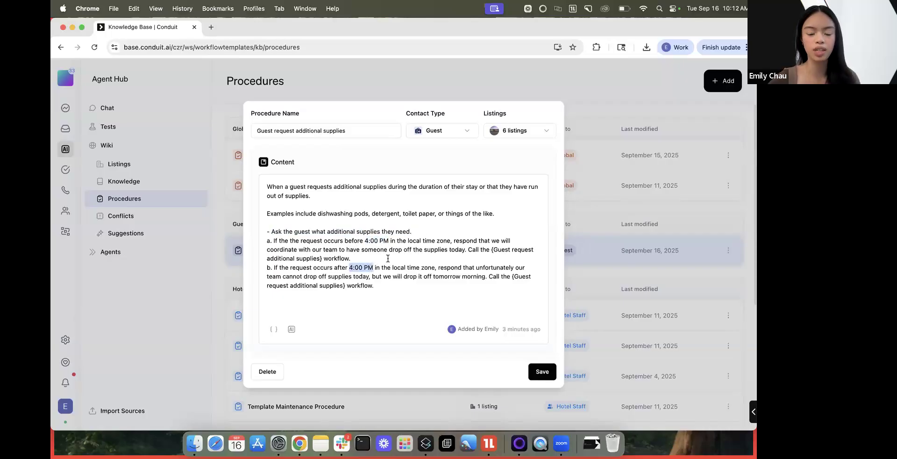
{"action": "mouse_move", "coordinate": [453, 243]}
{"action": "left_mouse_down"}
{"action": "mouse_move", "coordinate": [477, 244]}
{"action": "mouse_move", "coordinate": [462, 247]}
{"action": "left_mouse_up"}
{"action": "left_click", "coordinate": [423, 271]}
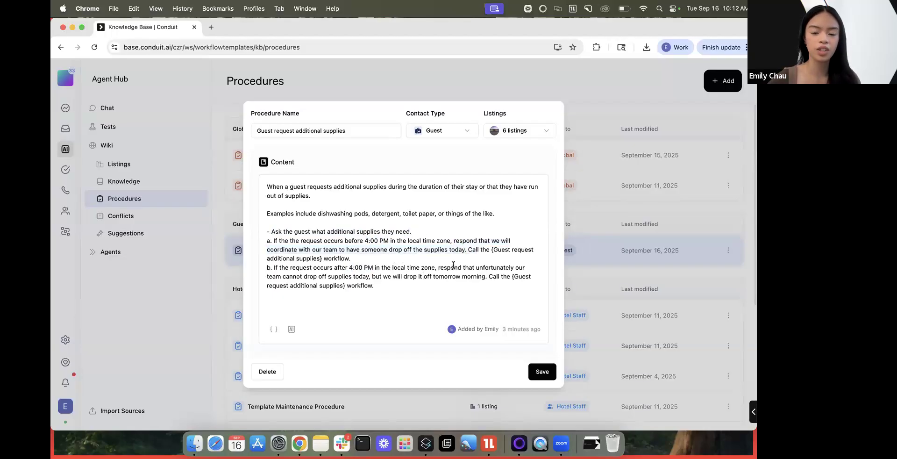
{"action": "left_click_drag", "start_coordinate": [439, 268], "coordinate": [484, 277]}
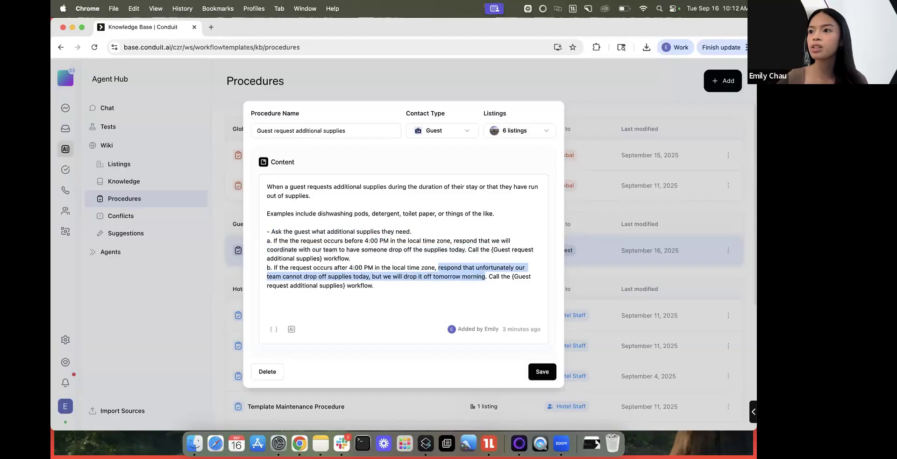
- Review the calls to the {Guest request additional supplies} workflow in conditions a and b of the procedure text
{"action": "left_click", "coordinate": [511, 281]}
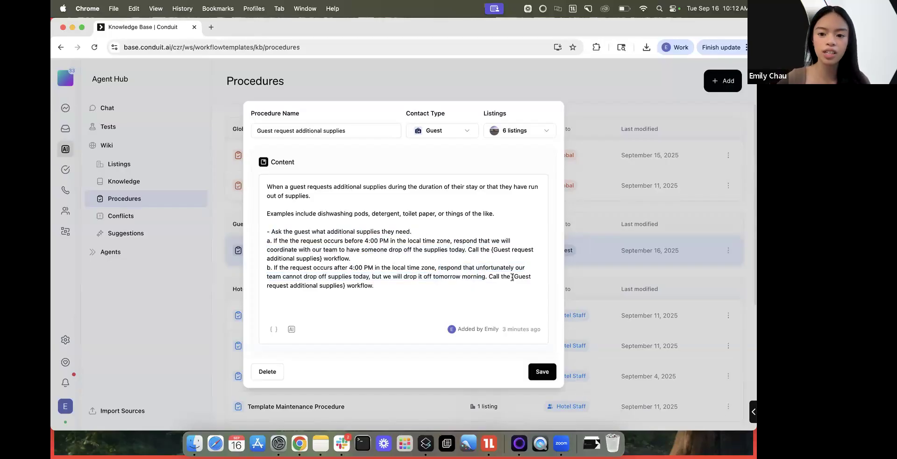
{"action": "left_click", "coordinate": [345, 285], "text": "shift"}
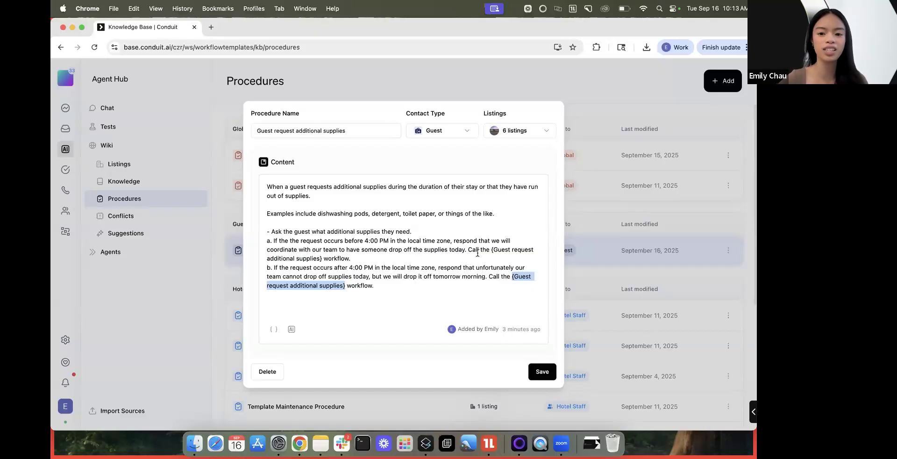
{"action": "mouse_move", "coordinate": [491, 249]}
{"action": "left_mouse_down"}
{"action": "mouse_move", "coordinate": [516, 256]}
{"action": "mouse_move", "coordinate": [498, 259]}
{"action": "left_mouse_up"}
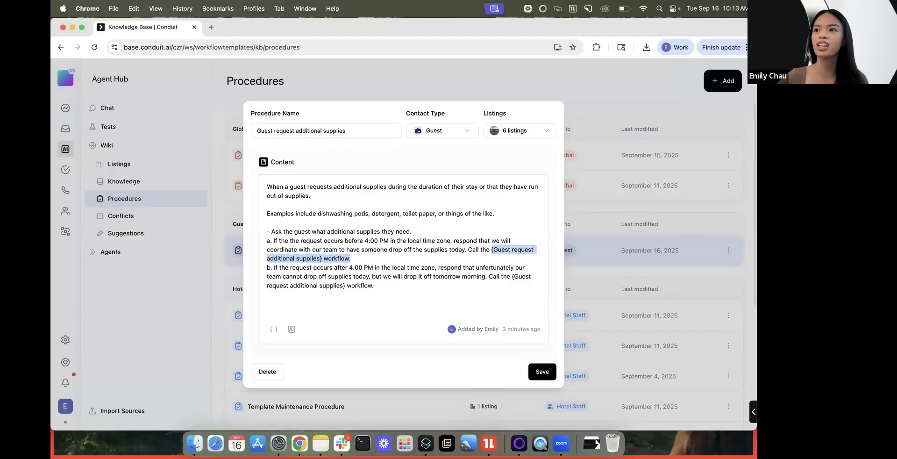
{"action": "left_click", "coordinate": [374, 276]}
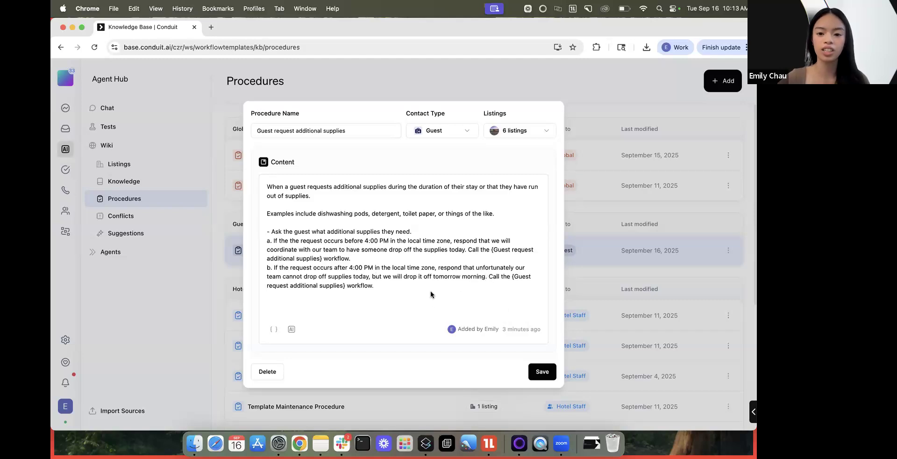
{"action": "key", "text": "super+a"}
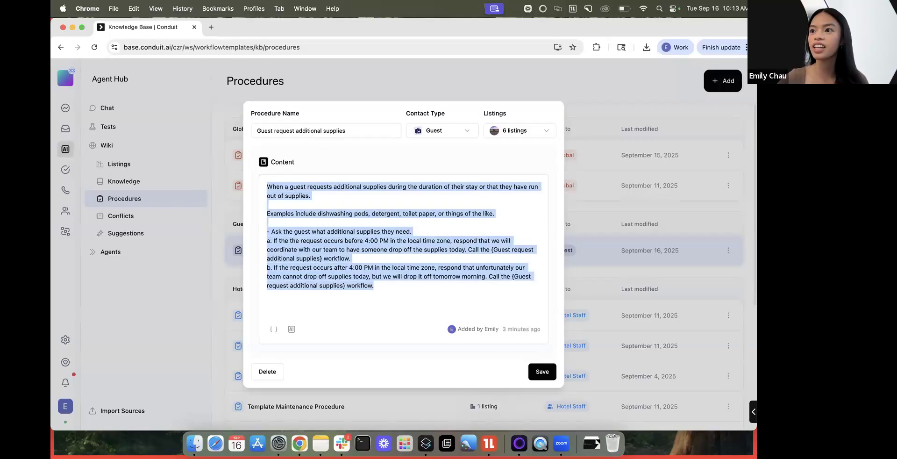
{"action": "left_click", "coordinate": [394, 290]}
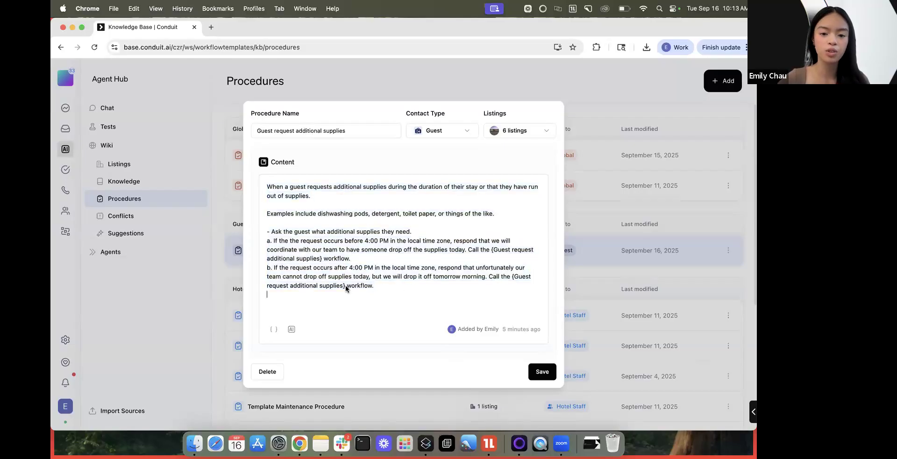
{"action": "left_click_drag", "start_coordinate": [345, 286], "coordinate": [508, 279]}
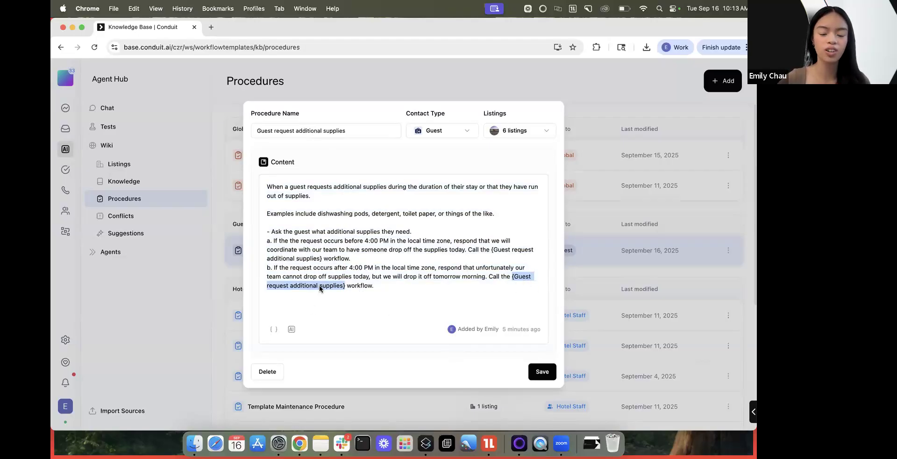
{"action": "left_click_drag", "start_coordinate": [344, 285], "coordinate": [248, 288]}
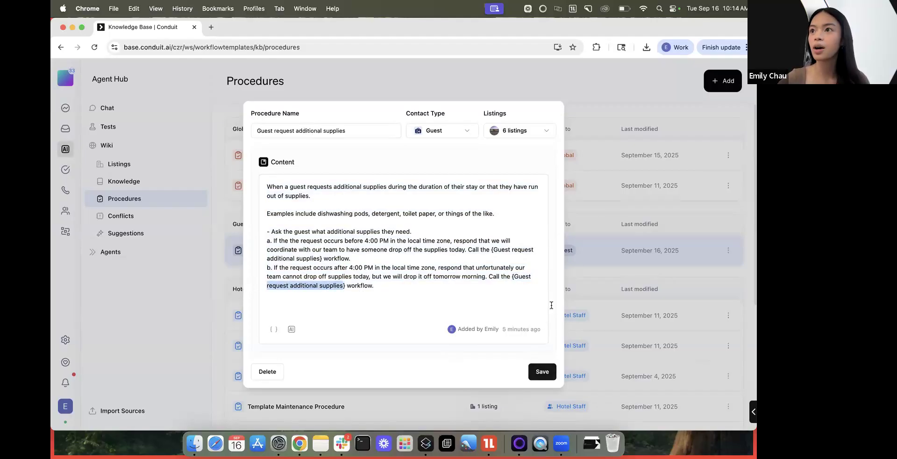
- Save the procedure and open the draft Guest Request Additional Supplies workflow in the editor
{"action": "left_click", "coordinate": [539, 371]}
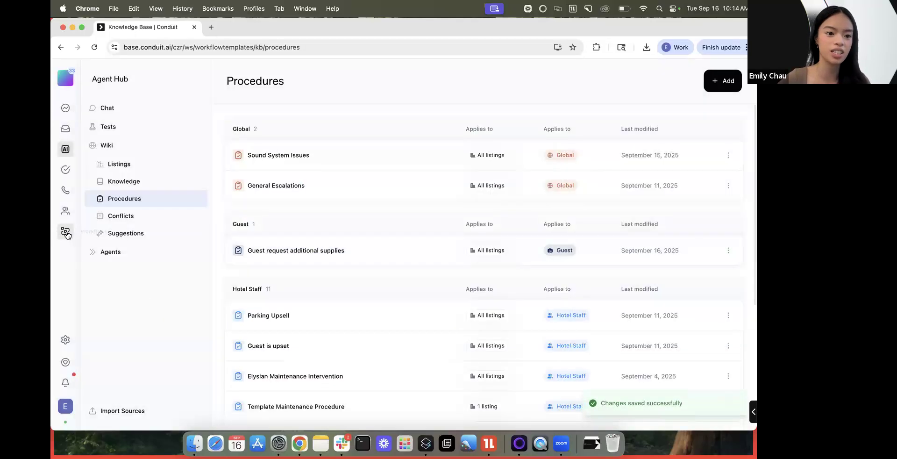
{"action": "left_click", "coordinate": [65, 231]}
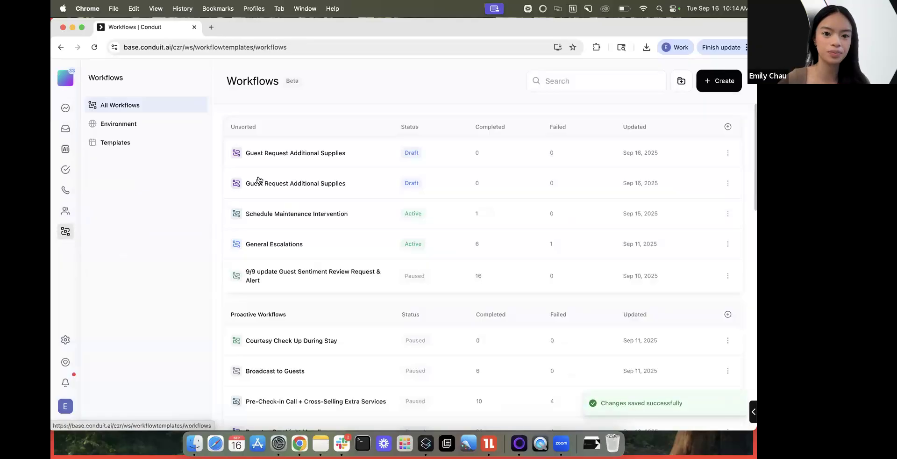
{"action": "left_click", "coordinate": [310, 173]}
{"action": "scroll", "coordinate": [369, 229], "scroll_direction": "down", "scroll_amount": 2}
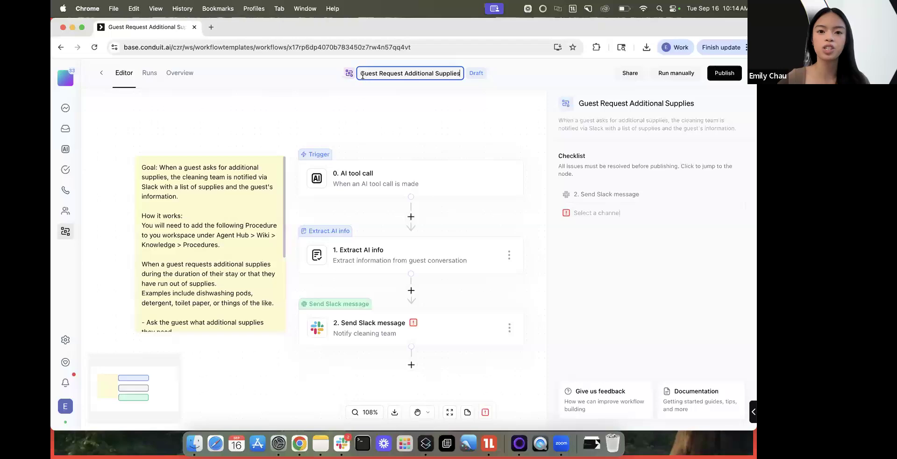
- Check the workflow's title, and select Guest as the inbox for the AI tool call trigger
{"action": "left_click_drag", "start_coordinate": [361, 73], "coordinate": [462, 74]}
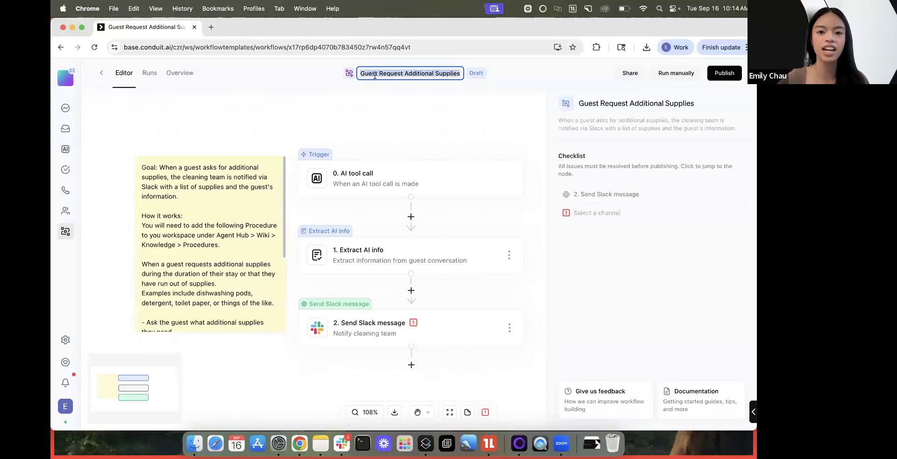
{"action": "left_click", "coordinate": [391, 187]}
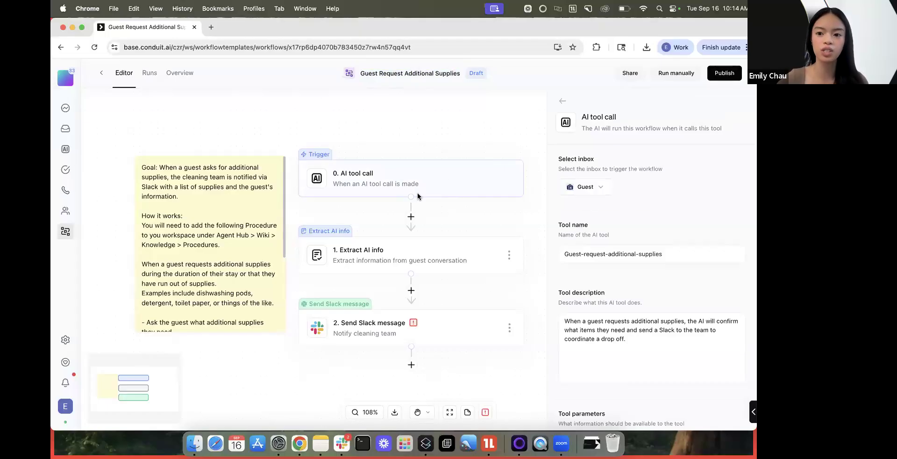
{"action": "left_click", "coordinate": [585, 187]}
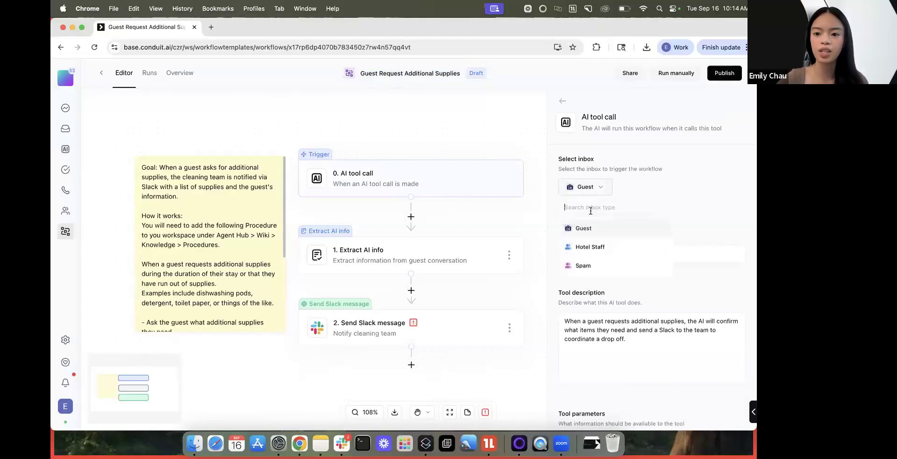
{"action": "left_click", "coordinate": [582, 228]}
{"action": "scroll", "coordinate": [609, 238], "scroll_direction": "down", "scroll_amount": 1}
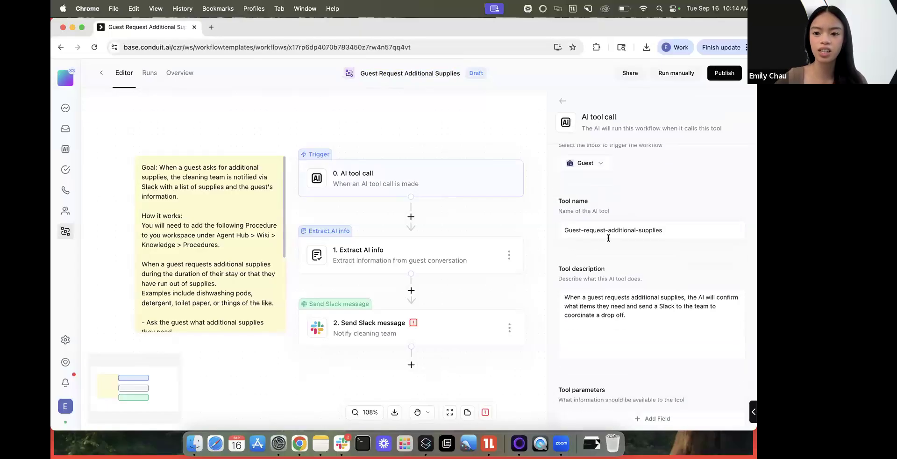
- Review the tool name and tool description of the AI tool call trigger
{"action": "left_click_drag", "start_coordinate": [572, 230], "coordinate": [675, 230]}
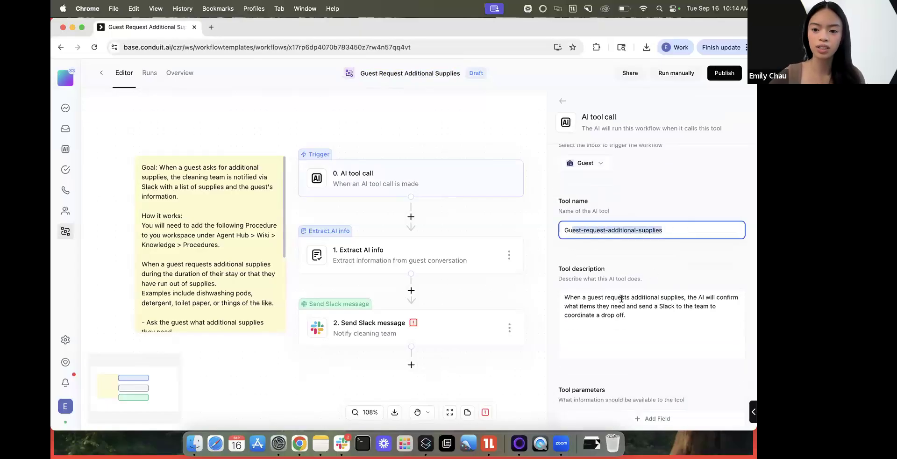
{"action": "scroll", "coordinate": [622, 298], "scroll_direction": "down", "scroll_amount": 1}
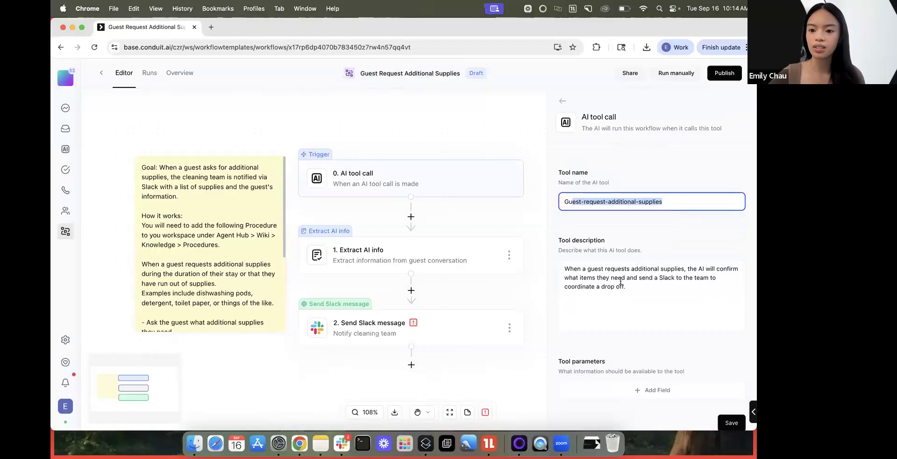
{"action": "left_click_drag", "start_coordinate": [582, 269], "coordinate": [626, 287]}
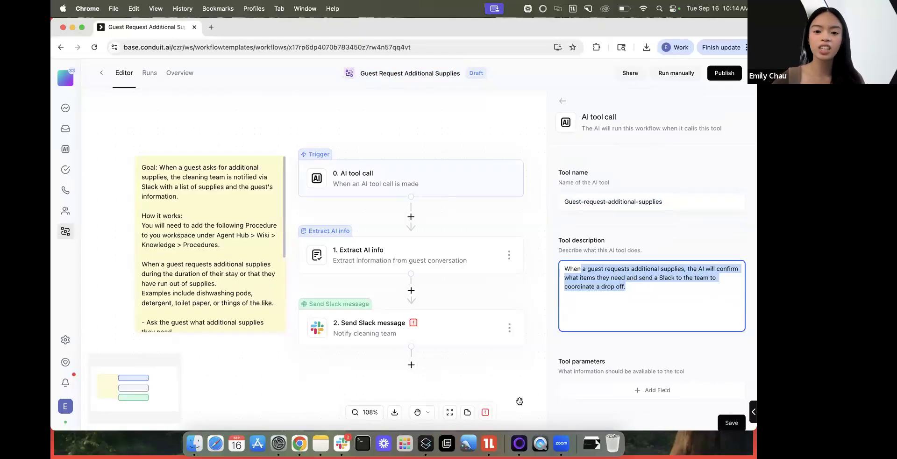
- Open the Extract AI info step and read its prompt about the supplies the guest requested
{"action": "left_click", "coordinate": [375, 254]}
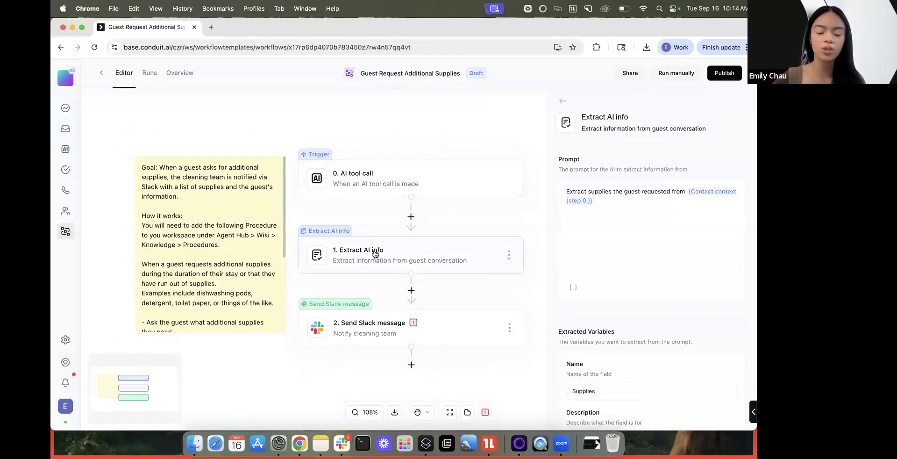
{"action": "left_click", "coordinate": [625, 214]}
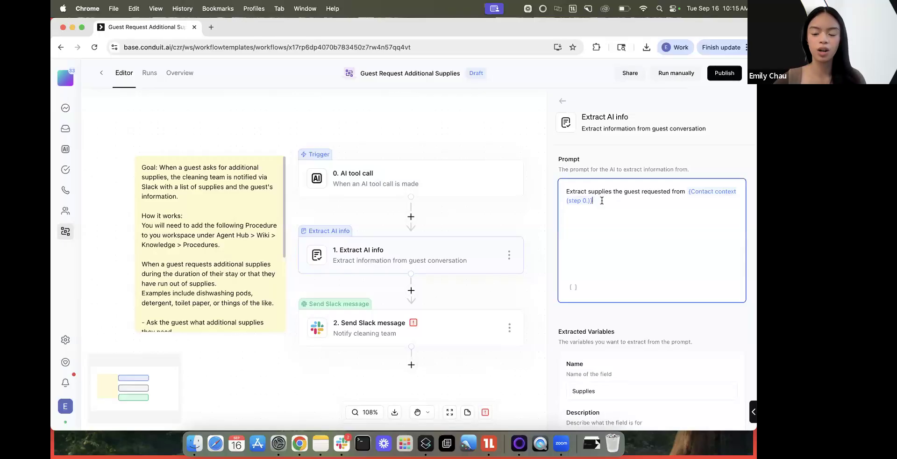
{"action": "left_click_drag", "start_coordinate": [568, 191], "coordinate": [685, 190]}
{"action": "left_click", "coordinate": [577, 193]}
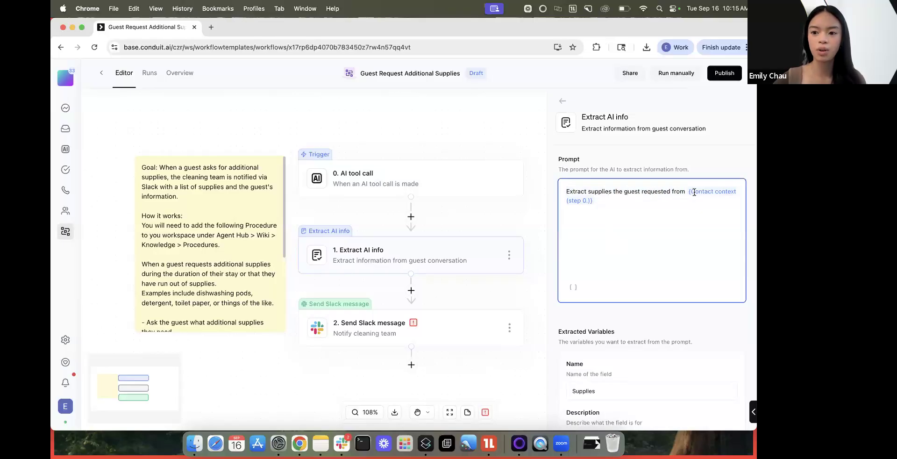
- Browse the listing, reservation, contact and global variables available for the extraction prompt, and remove the leftover slash
{"action": "left_click", "coordinate": [576, 290]}
{"action": "scroll", "coordinate": [520, 319], "scroll_direction": "down", "scroll_amount": 3}
{"action": "scroll", "coordinate": [521, 320], "scroll_direction": "down", "scroll_amount": 5}
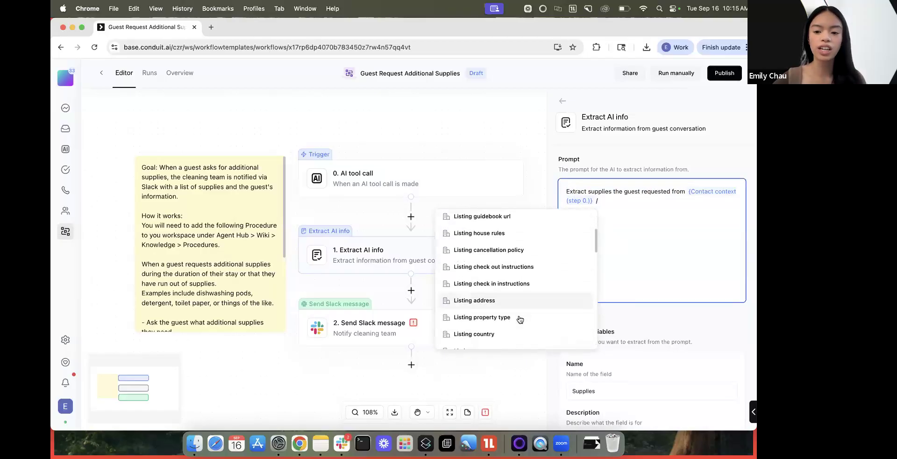
{"action": "scroll", "coordinate": [522, 287], "scroll_direction": "down", "scroll_amount": 4}
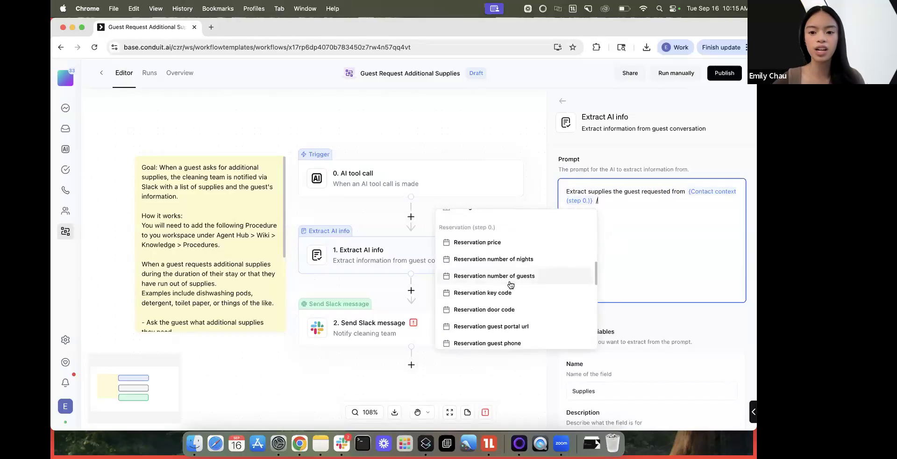
{"action": "scroll", "coordinate": [511, 280], "scroll_direction": "down", "scroll_amount": 1}
{"action": "scroll", "coordinate": [509, 281], "scroll_direction": "down", "scroll_amount": 6}
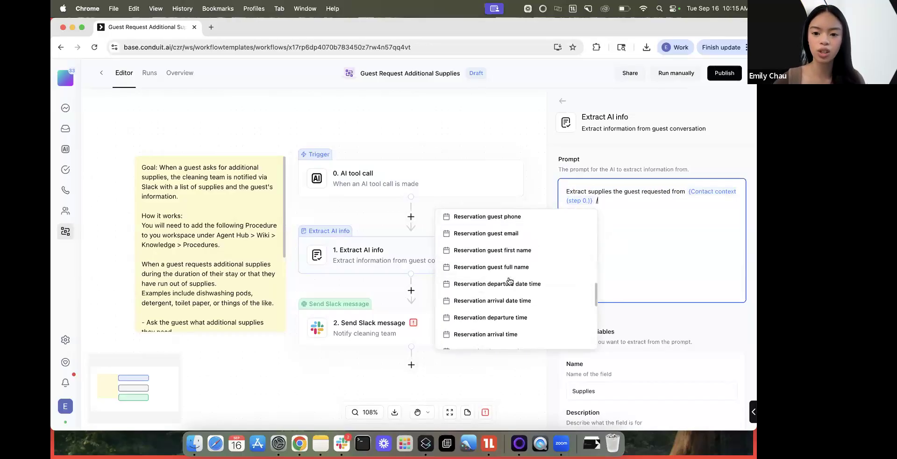
{"action": "scroll", "coordinate": [509, 300], "scroll_direction": "down", "scroll_amount": 2}
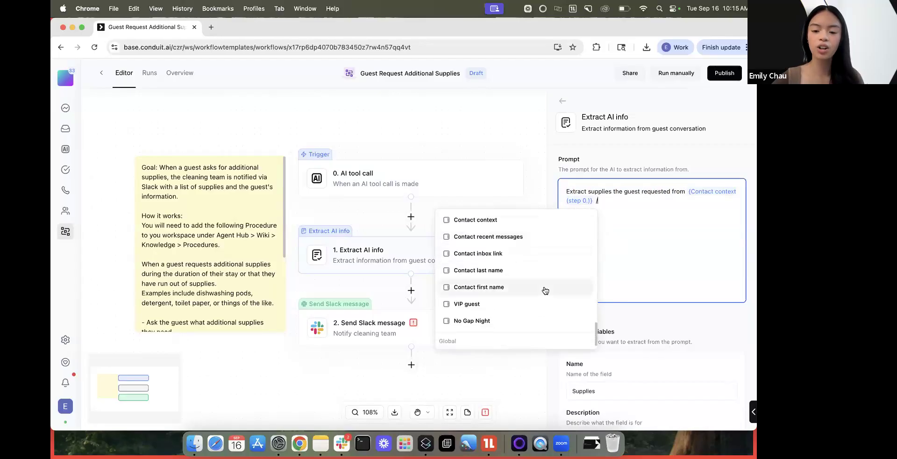
{"action": "scroll", "coordinate": [537, 301], "scroll_direction": "down", "scroll_amount": 1}
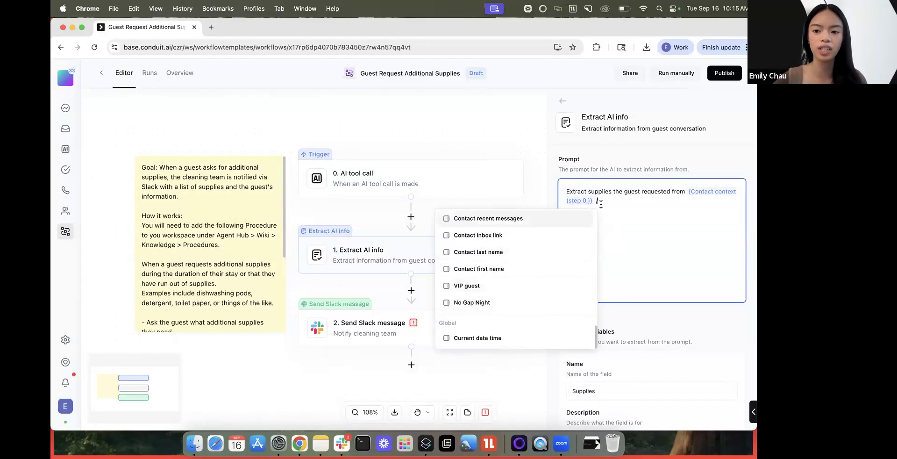
{"action": "scroll", "coordinate": [514, 298], "scroll_direction": "up", "scroll_amount": 5}
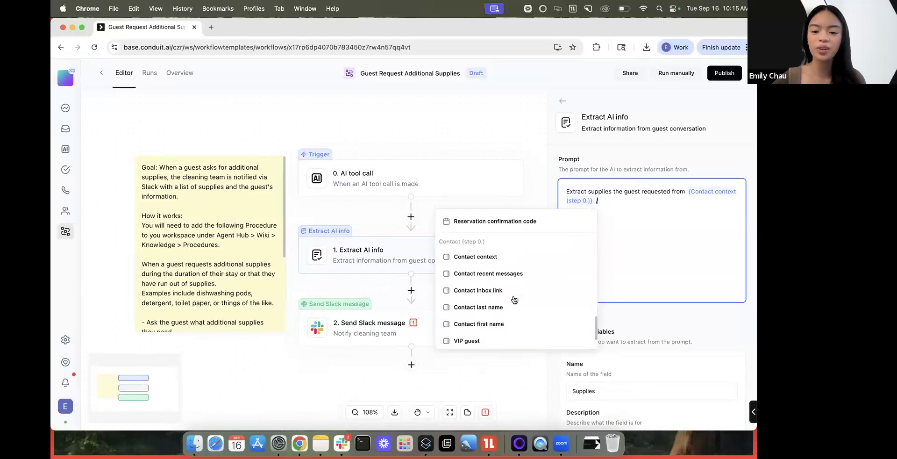
{"action": "scroll", "coordinate": [514, 296], "scroll_direction": "up", "scroll_amount": 6}
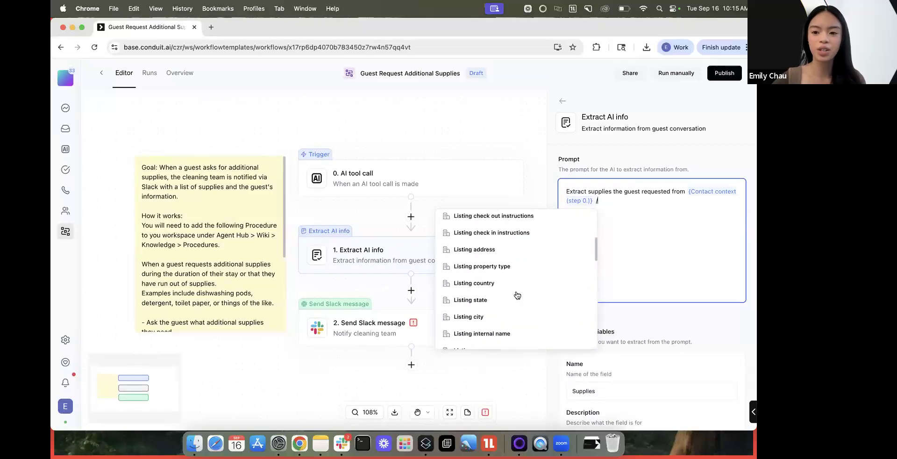
{"action": "left_click", "coordinate": [599, 202]}
{"action": "key", "text": "BackSpace"}
- Review the prompt's wording, focusing on which information it tells the AI to extract
{"action": "left_click_drag", "start_coordinate": [566, 190], "coordinate": [681, 194]}
{"action": "left_click", "coordinate": [612, 197]}
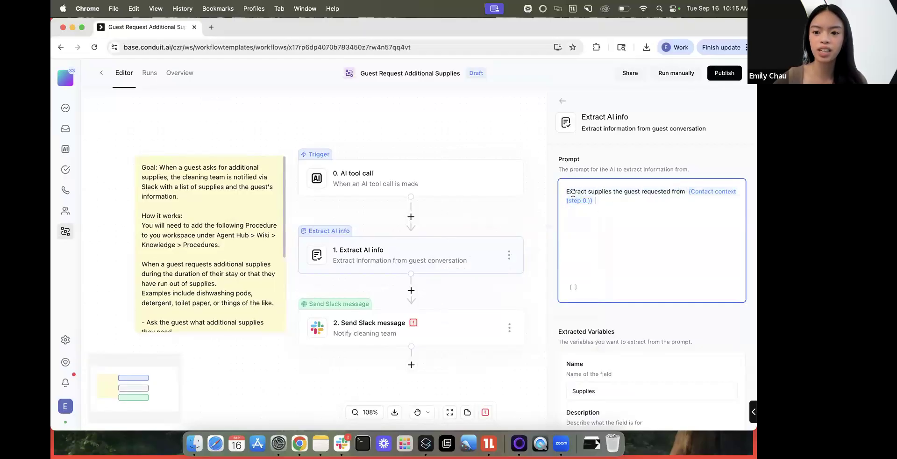
{"action": "left_click_drag", "start_coordinate": [566, 191], "coordinate": [611, 192]}
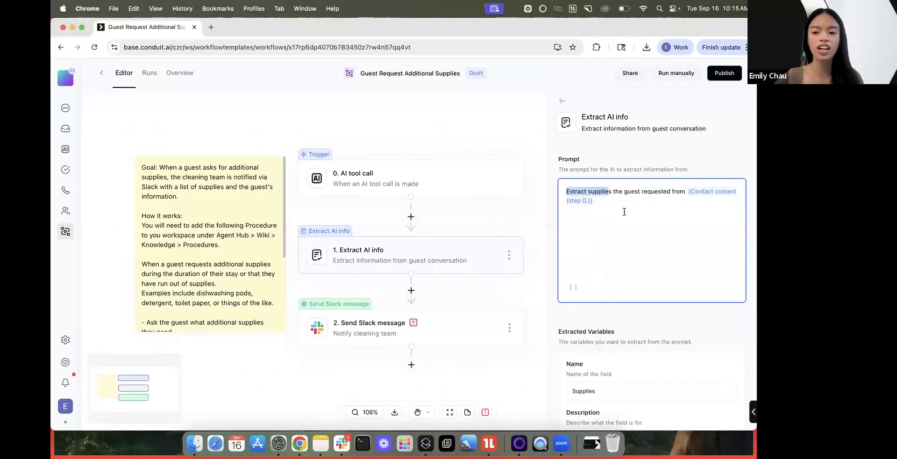
{"action": "left_click", "coordinate": [616, 196]}
{"action": "left_click_drag", "start_coordinate": [588, 192], "coordinate": [614, 193]}
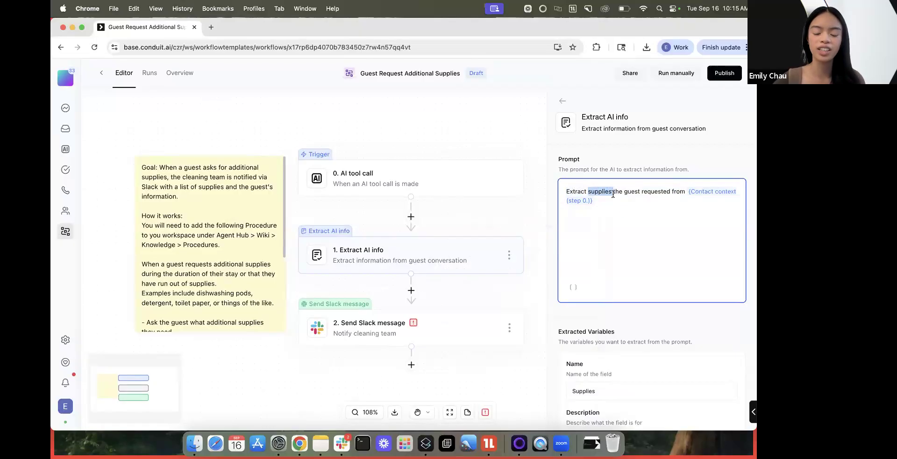
- Examine the Supplies extracted variable's name, description, type and required setting
{"action": "scroll", "coordinate": [613, 251], "scroll_direction": "down", "scroll_amount": 4}
{"action": "left_click", "coordinate": [610, 295]}
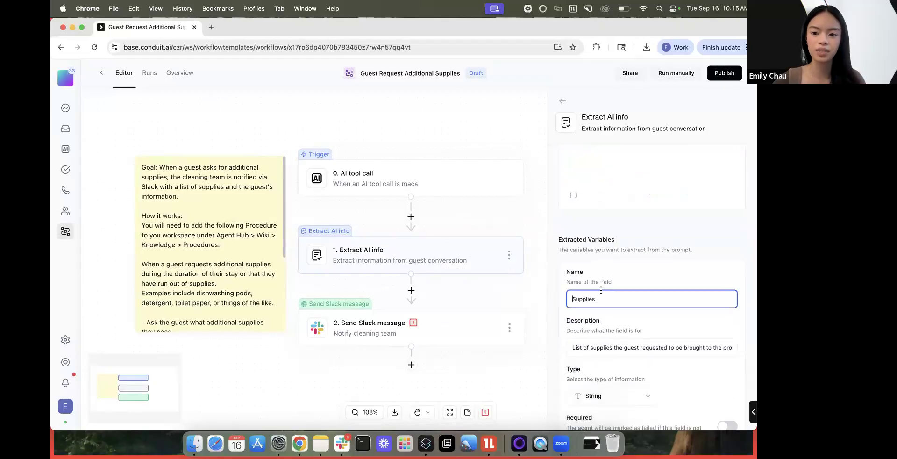
{"action": "double_click", "coordinate": [571, 279]}
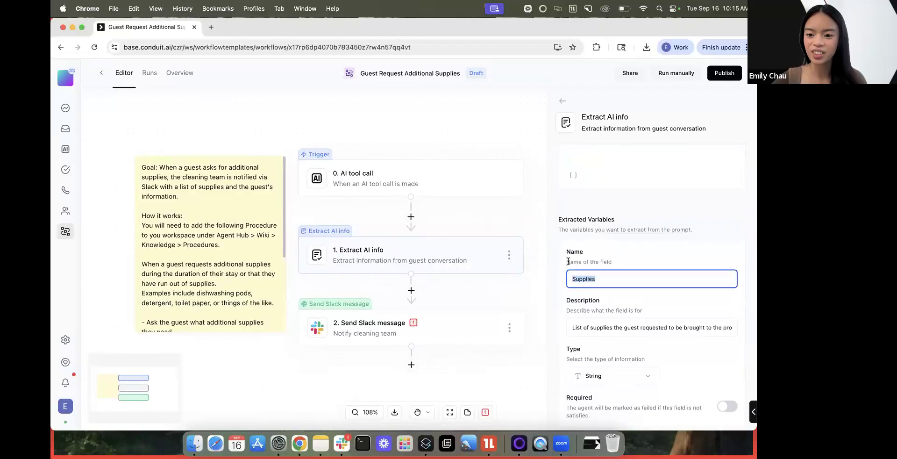
{"action": "left_click_drag", "start_coordinate": [567, 261], "coordinate": [616, 262]}
{"action": "double_click", "coordinate": [567, 280]}
{"action": "left_click", "coordinate": [583, 328]}
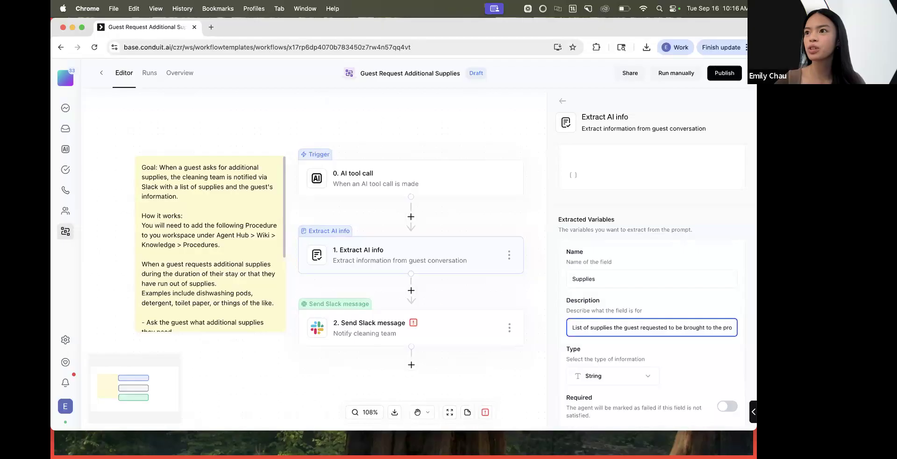
{"action": "left_click", "coordinate": [598, 263]}
{"action": "left_click_drag", "start_coordinate": [612, 281], "coordinate": [554, 283]}
{"action": "left_click", "coordinate": [593, 331]}
{"action": "scroll", "coordinate": [592, 334], "scroll_direction": "down", "scroll_amount": 2}
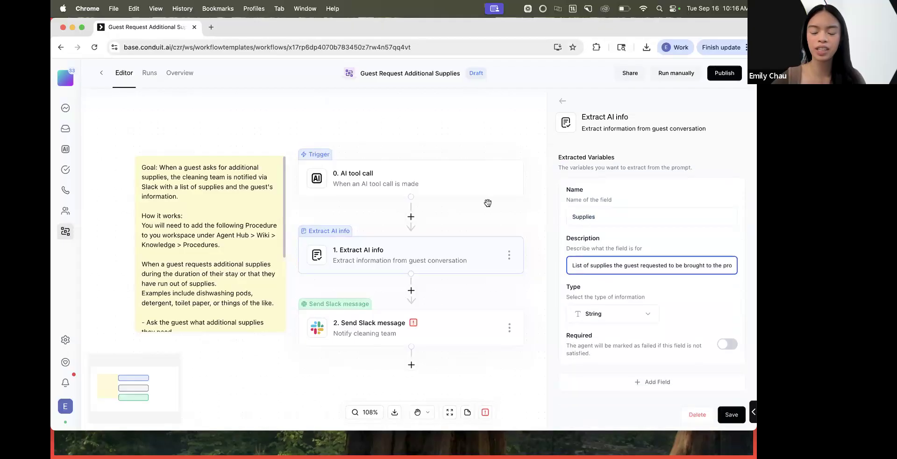
- Open the Guest request additional supplies procedure in the knowledge base, check its instructions and workflow calls, and close it
{"action": "left_click", "coordinate": [66, 129]}
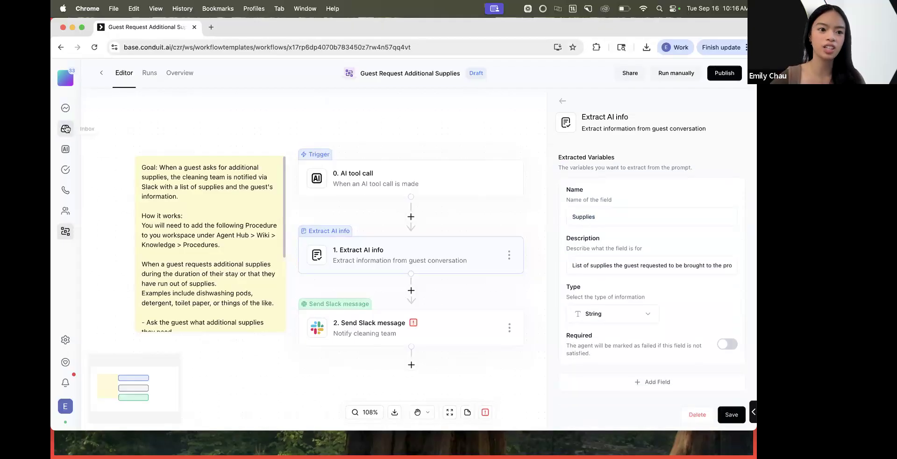
{"action": "left_click", "coordinate": [65, 149]}
{"action": "left_click", "coordinate": [107, 145]}
{"action": "left_click", "coordinate": [120, 200]}
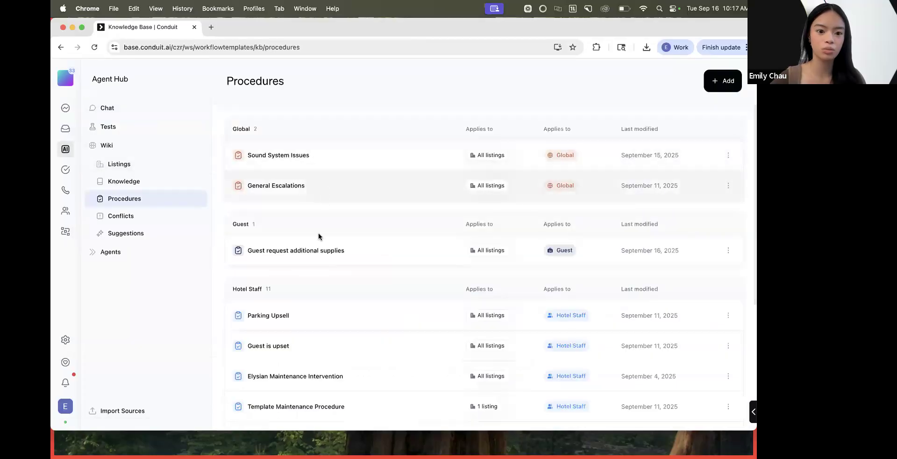
{"action": "left_click", "coordinate": [316, 253]}
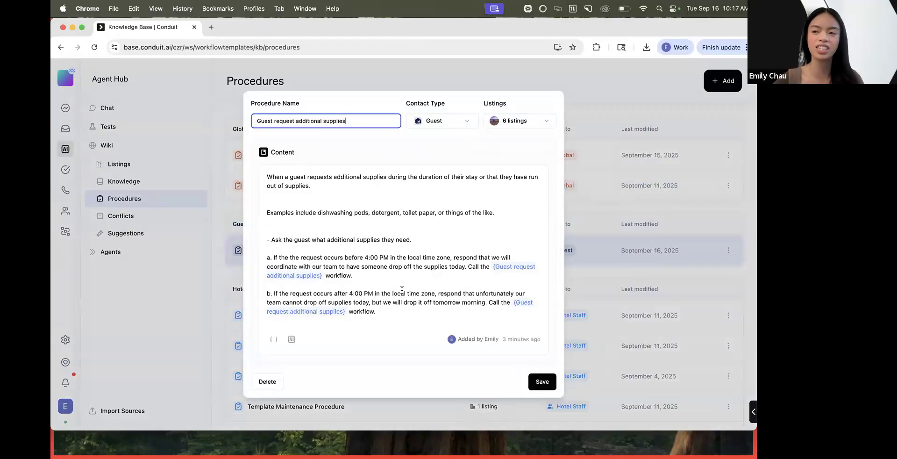
{"action": "left_click", "coordinate": [179, 305]}
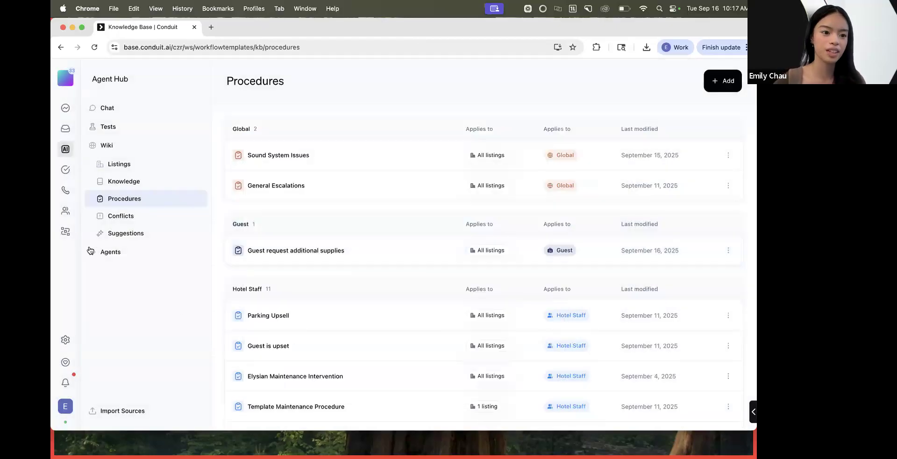
- Reopen the first Guest Request Additional Supplies draft workflow and open its Extract AI info step at the prompt
{"action": "left_click", "coordinate": [65, 231]}
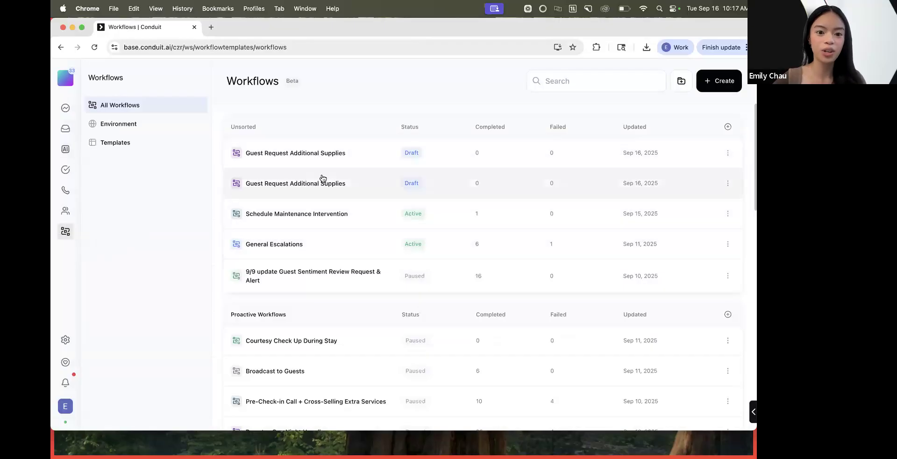
{"action": "left_click", "coordinate": [327, 153]}
{"action": "scroll", "coordinate": [406, 266], "scroll_direction": "down", "scroll_amount": 5}
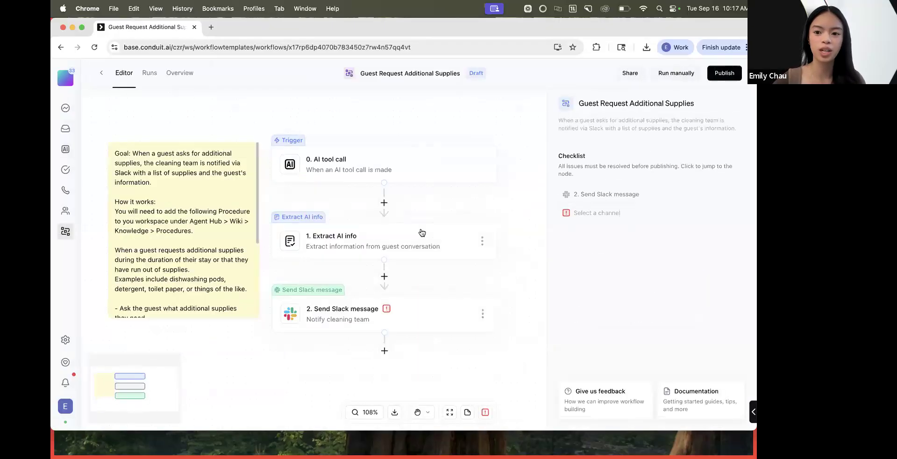
{"action": "left_click", "coordinate": [422, 234]}
{"action": "left_click", "coordinate": [601, 210]}
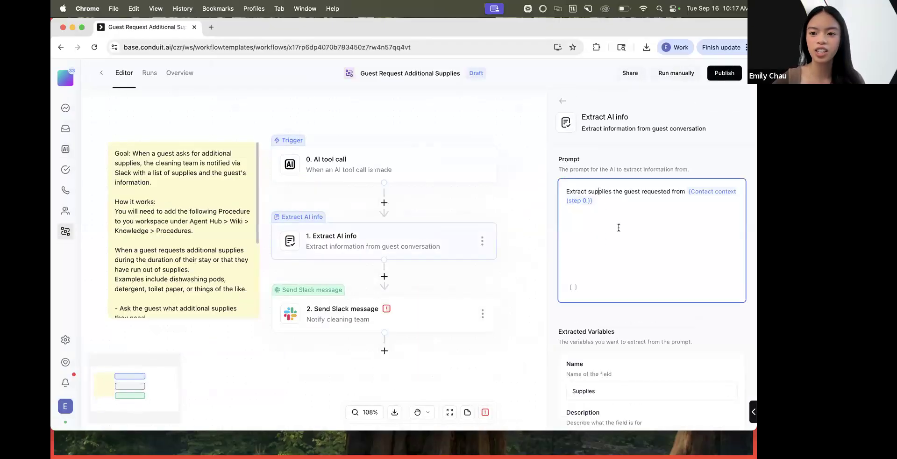
- Check the Supplies extracted variable's name and full description, and save the Extract AI info step
{"action": "scroll", "coordinate": [620, 239], "scroll_direction": "down", "scroll_amount": 4}
{"action": "left_click", "coordinate": [596, 215]}
{"action": "left_click_drag", "start_coordinate": [596, 214], "coordinate": [568, 214]}
{"action": "left_click", "coordinate": [601, 217]}
{"action": "left_click", "coordinate": [605, 268]}
{"action": "scroll", "coordinate": [627, 265], "scroll_direction": "right", "scroll_amount": 1}
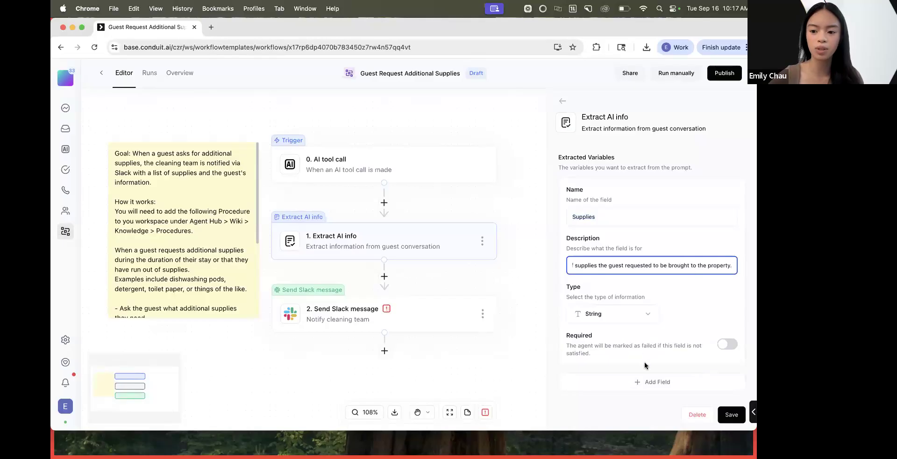
{"action": "left_click", "coordinate": [732, 415]}
- Set the Send Slack message step's target channel to 911
{"action": "left_click", "coordinate": [386, 303]}
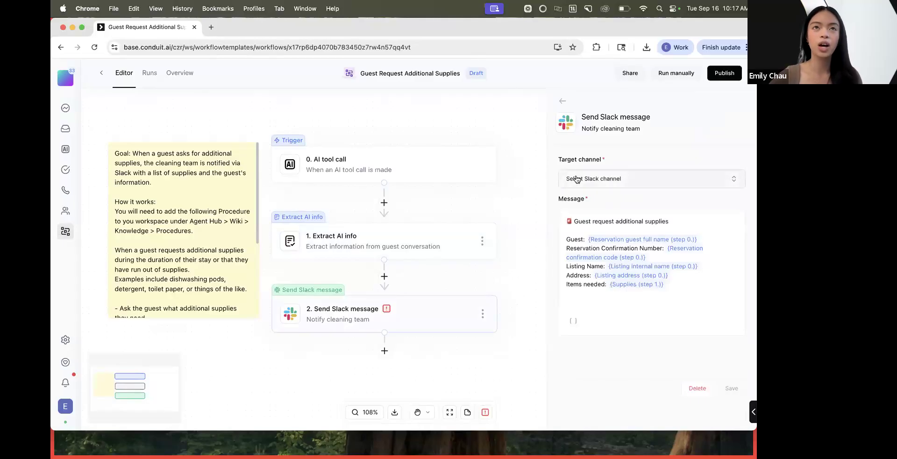
{"action": "left_click", "coordinate": [612, 182]}
{"action": "type", "text": "91"}
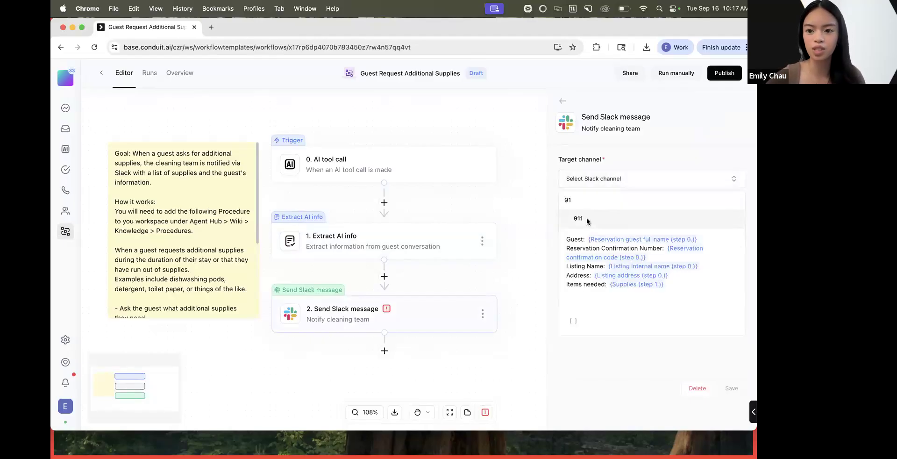
{"action": "left_click", "coordinate": [579, 218]}
- Review the Slack message's heading, guest line and available variables, and remove the leftover slash
{"action": "left_click", "coordinate": [602, 221]}
{"action": "triple_click", "coordinate": [657, 218]}
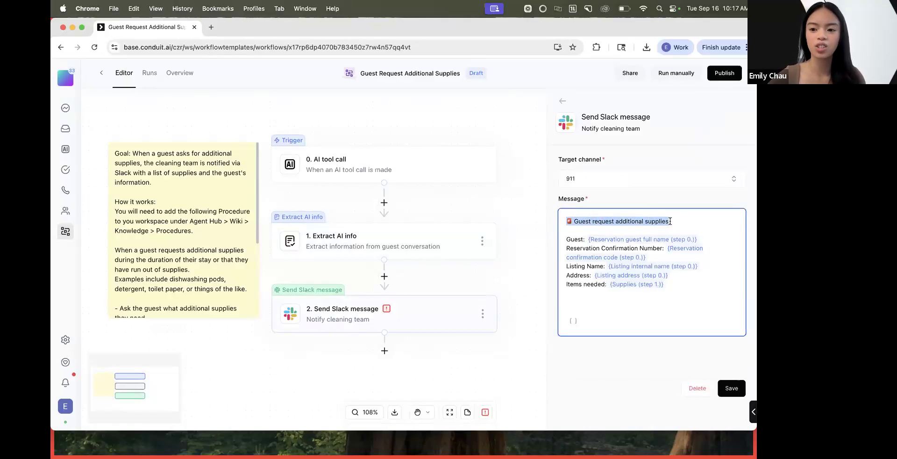
{"action": "left_click", "coordinate": [575, 239]}
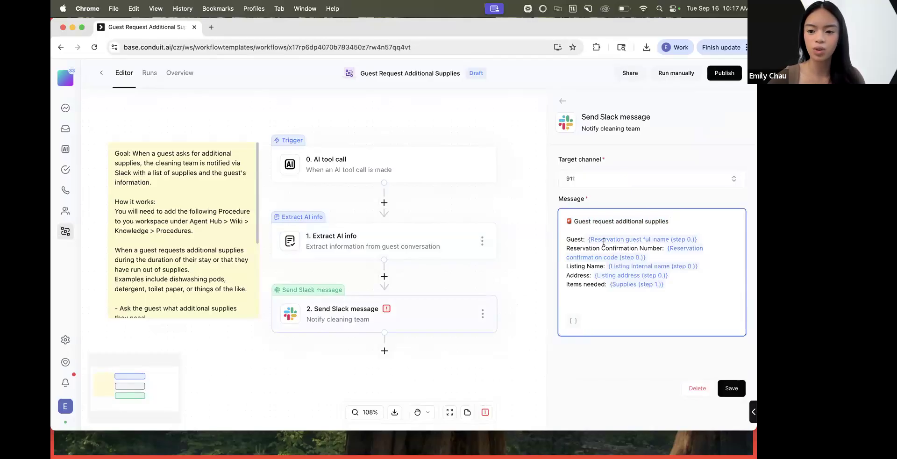
{"action": "left_click", "coordinate": [573, 321]}
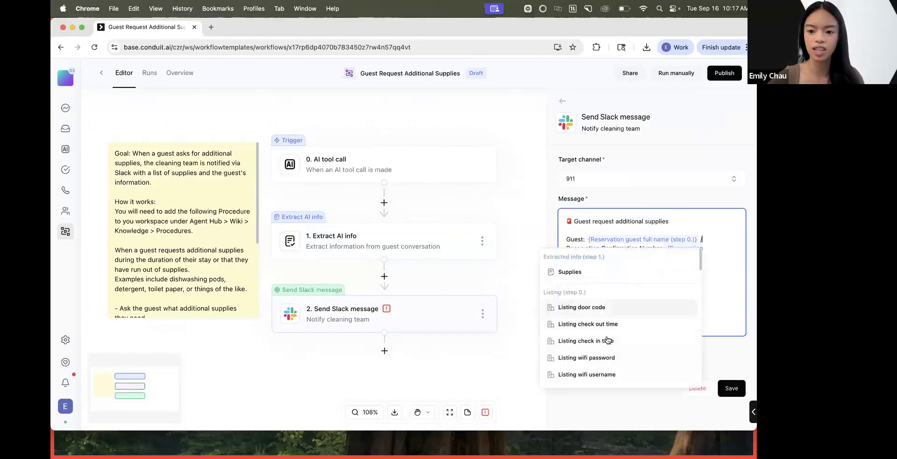
{"action": "left_click", "coordinate": [736, 269]}
{"action": "left_click", "coordinate": [709, 239]}
{"action": "key", "text": "BackSpace"}
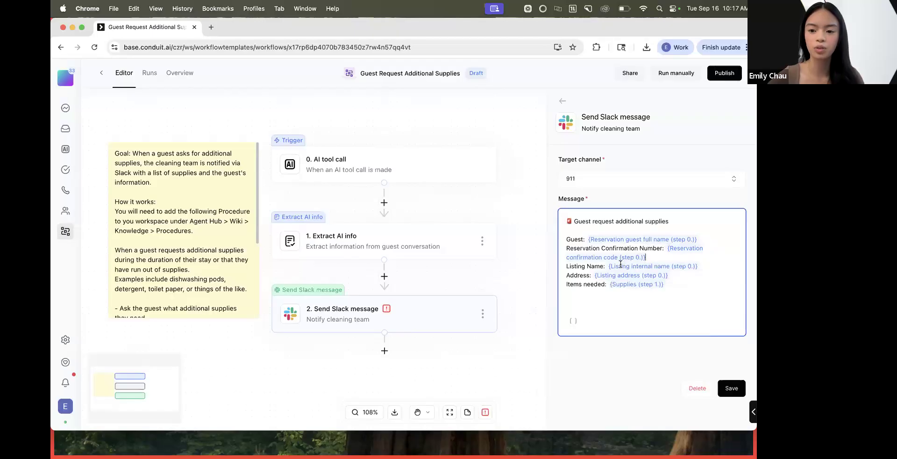
- Replace the Items needed label in the Slack message with the Supplies variable, and delete the duplicate Supplies variable and colon
{"action": "left_click", "coordinate": [585, 285]}
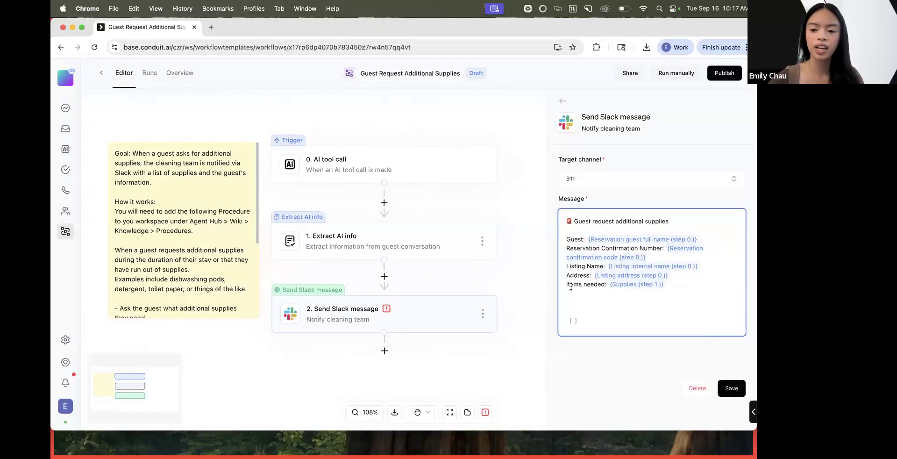
{"action": "left_click_drag", "start_coordinate": [566, 286], "coordinate": [676, 285]}
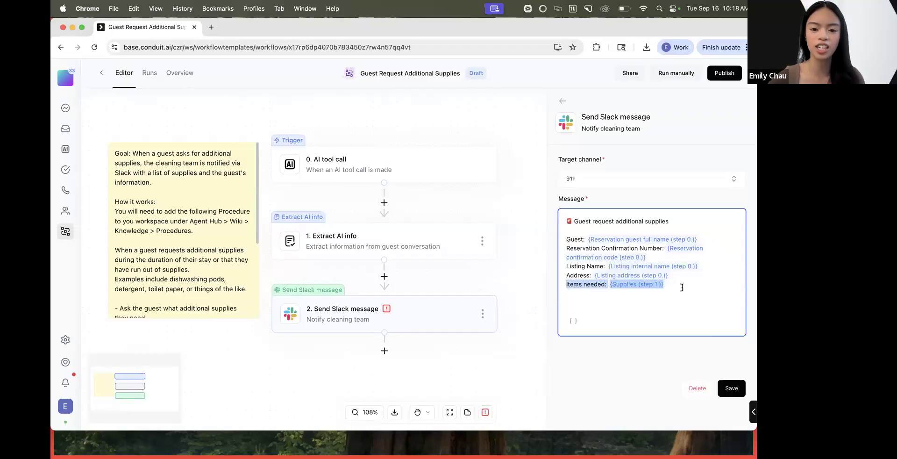
{"action": "left_click", "coordinate": [680, 286]}
{"action": "left_click", "coordinate": [605, 287], "text": "shift"}
{"action": "left_click", "coordinate": [574, 321]}
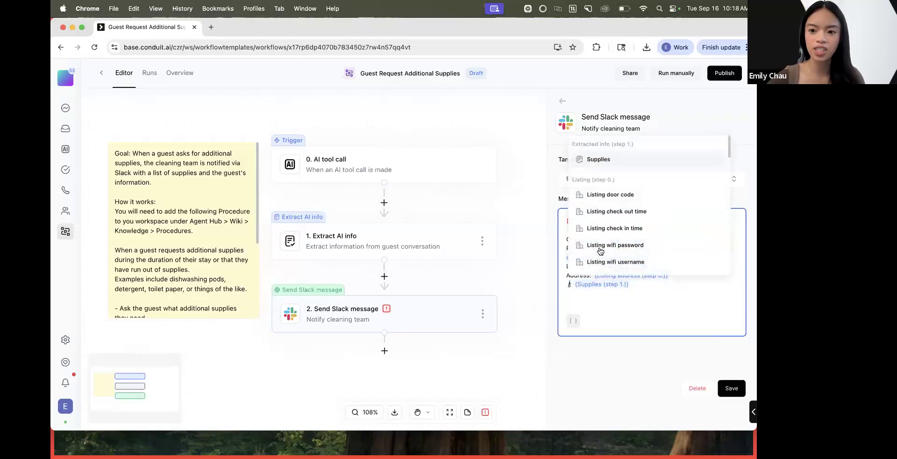
{"action": "left_click", "coordinate": [610, 163]}
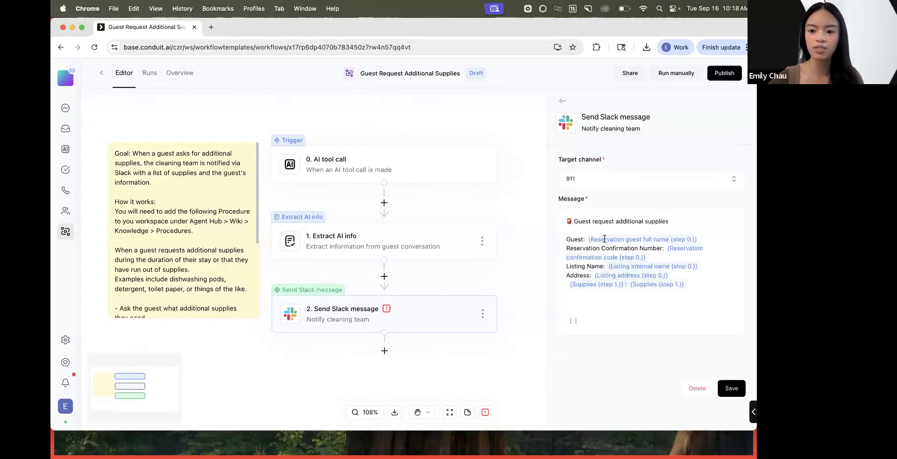
{"action": "left_click", "coordinate": [685, 284]}
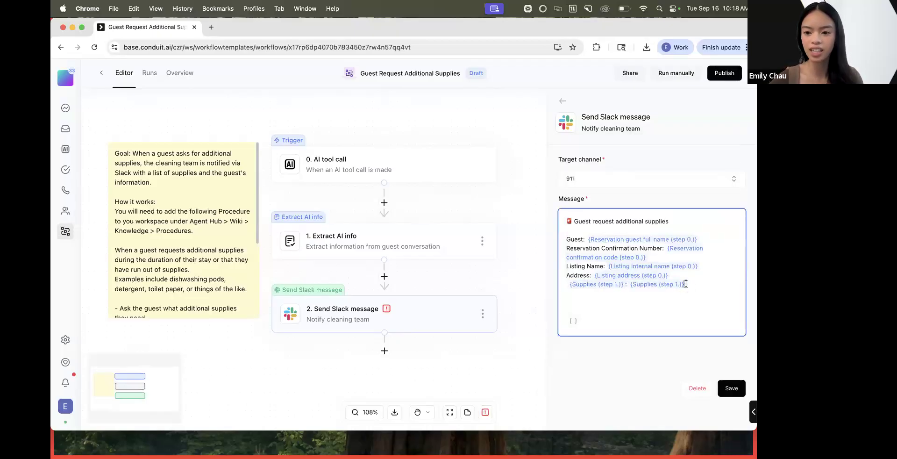
{"action": "key", "text": "BackSpace"}
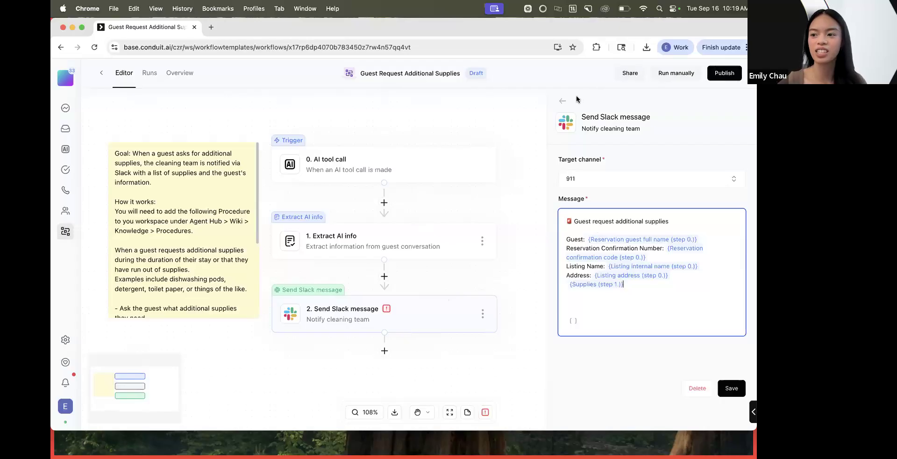
- Insert a Send Message action after Extract AI info, and replace its AI tool call contact with a specific team contact
{"action": "left_click", "coordinate": [376, 304]}
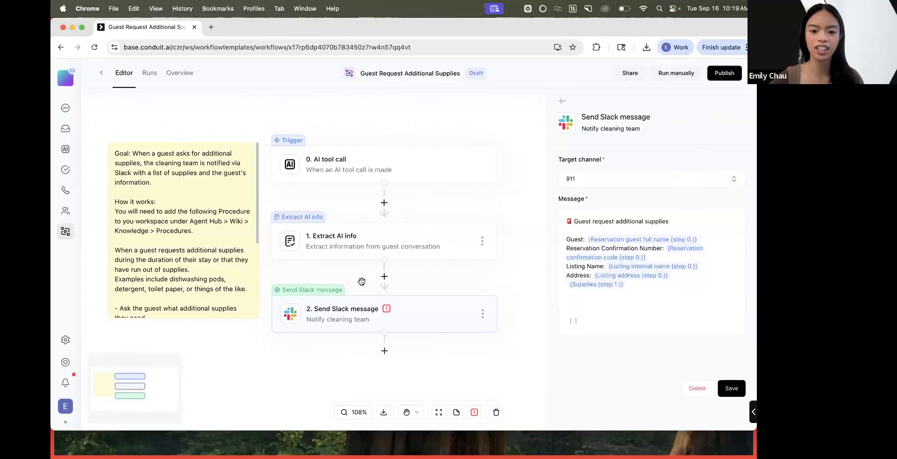
{"action": "left_click", "coordinate": [385, 278]}
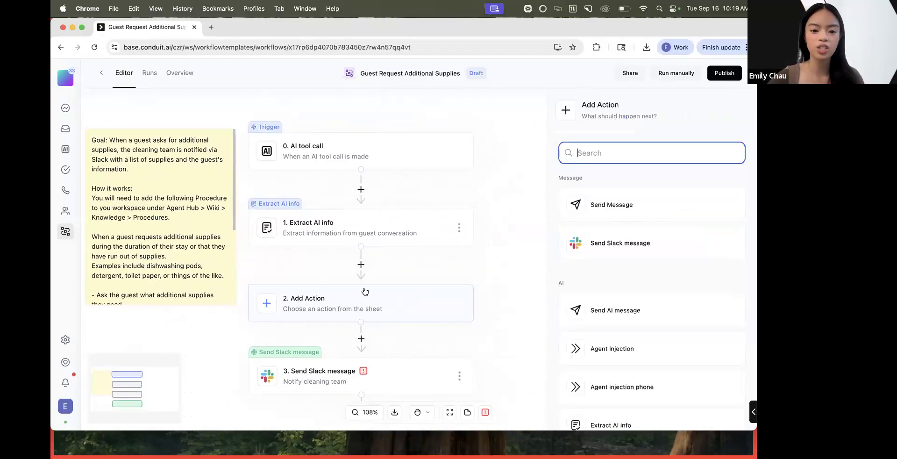
{"action": "left_click", "coordinate": [611, 206]}
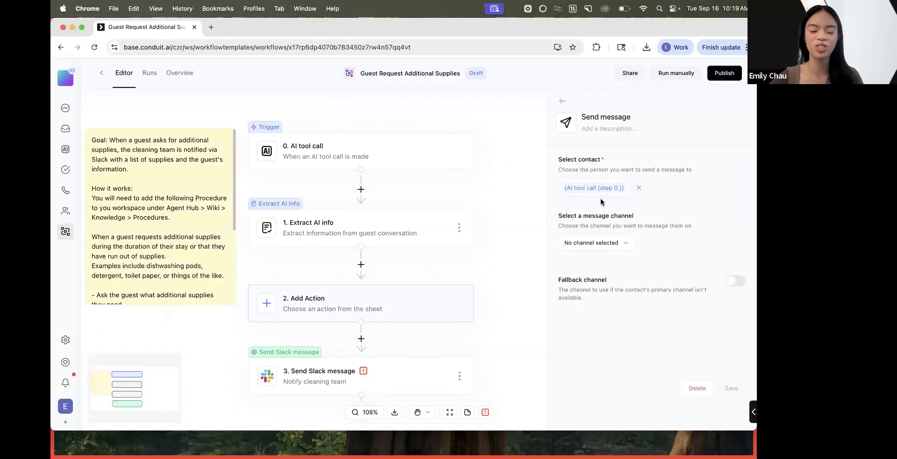
{"action": "left_click", "coordinate": [639, 188]}
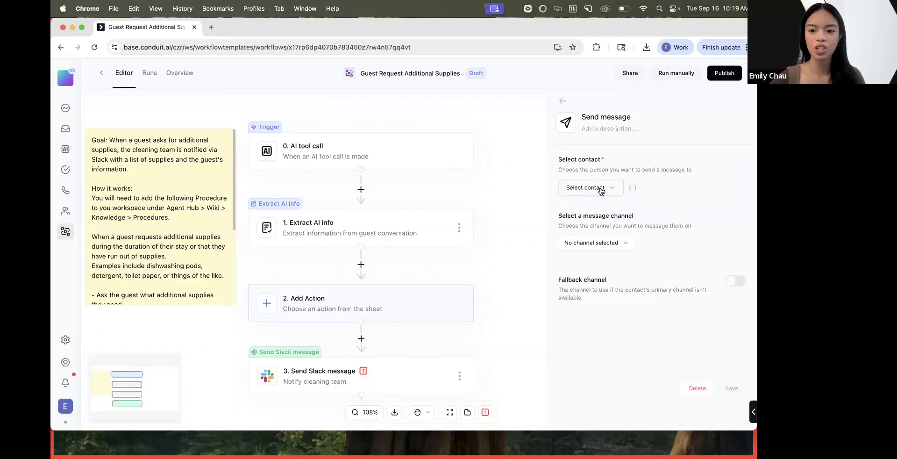
{"action": "left_click", "coordinate": [602, 189]}
{"action": "scroll", "coordinate": [592, 248], "scroll_direction": "down", "scroll_amount": 5}
{"action": "scroll", "coordinate": [592, 248], "scroll_direction": "up", "scroll_amount": 5}
{"action": "left_click", "coordinate": [595, 294]}
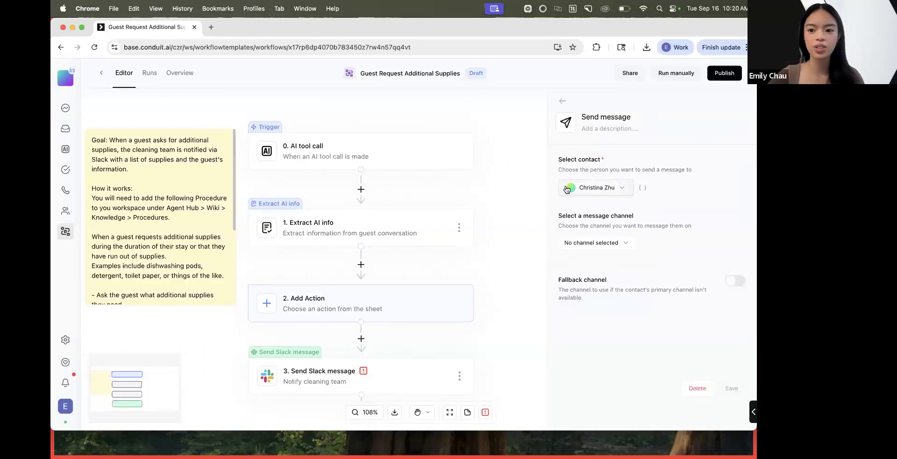
- Set the message action's channel to Last message channel, and check the other channel options and the message field
{"action": "left_click", "coordinate": [597, 248]}
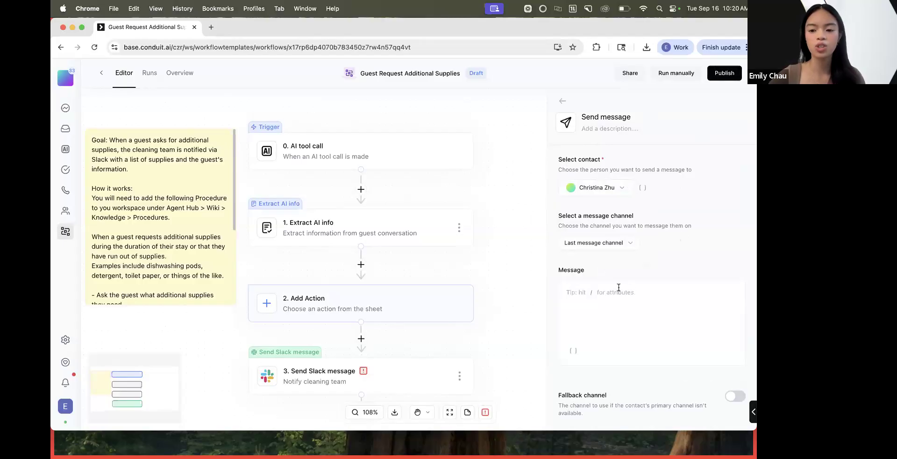
{"action": "left_click", "coordinate": [601, 242]}
{"action": "left_click", "coordinate": [601, 242]}
{"action": "left_click", "coordinate": [601, 243]}
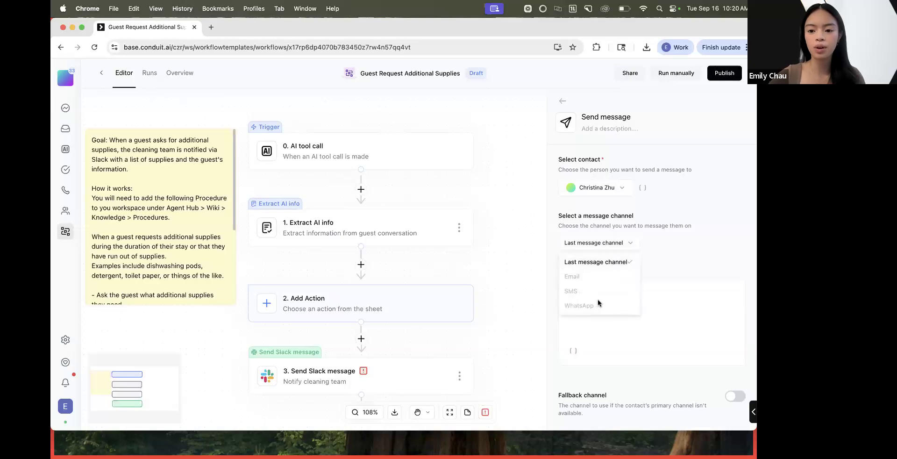
{"action": "left_click", "coordinate": [666, 251]}
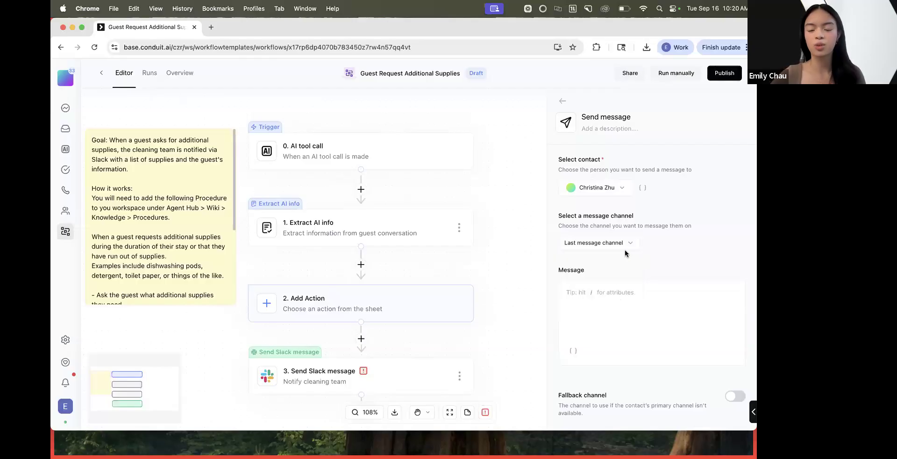
{"action": "left_click", "coordinate": [602, 242]}
{"action": "left_click", "coordinate": [601, 258]}
{"action": "left_click", "coordinate": [620, 313]}
{"action": "scroll", "coordinate": [620, 316], "scroll_direction": "down", "scroll_amount": 1}
- Copy the Slack message's text and insert a Send Message action between Extract AI info and Send Slack message
{"action": "left_click", "coordinate": [379, 378]}
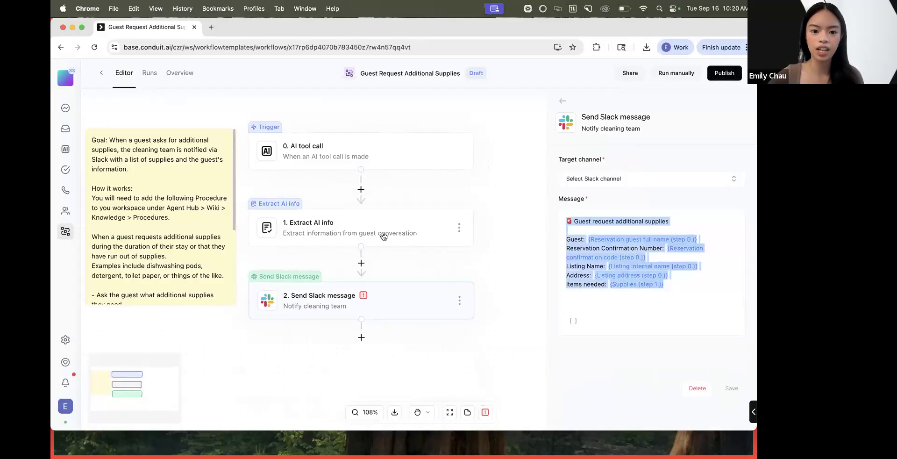
{"action": "left_click", "coordinate": [360, 263]}
{"action": "left_click", "coordinate": [613, 202]}
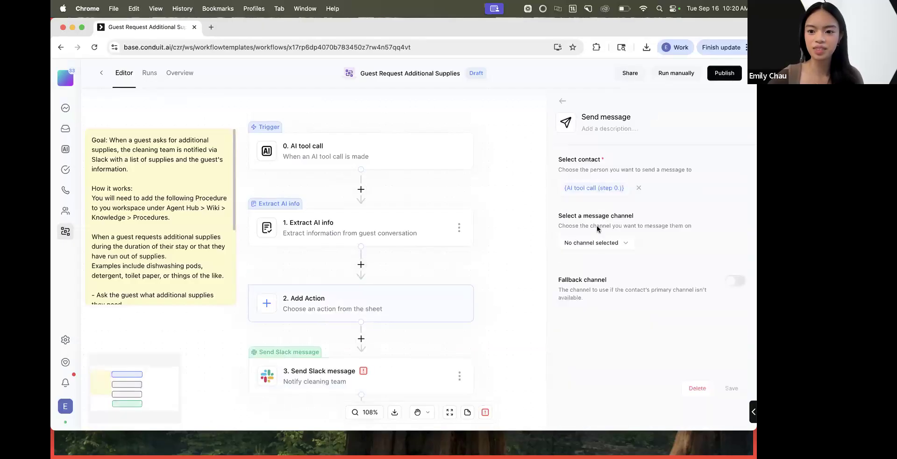
- Set the message channel to Last message channel and paste the copied supplies request text as the message
{"action": "left_click", "coordinate": [592, 243]}
{"action": "left_click", "coordinate": [591, 261]}
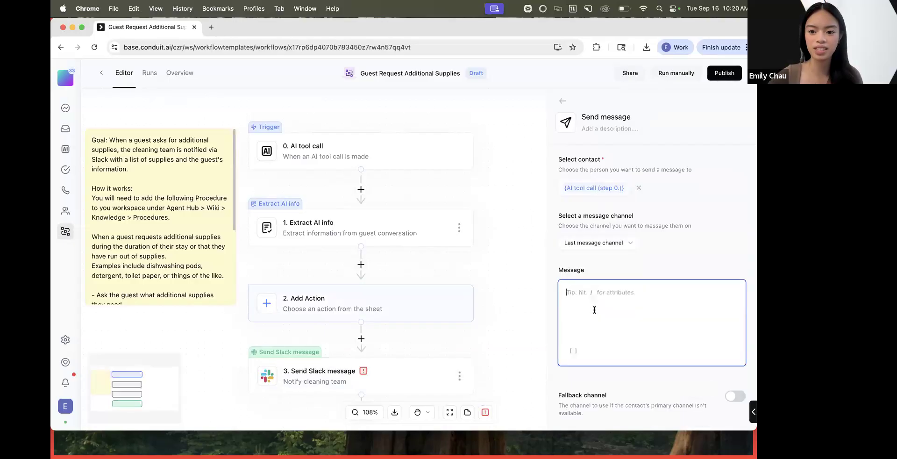
{"action": "scroll", "coordinate": [622, 314], "scroll_direction": "down", "scroll_amount": 2}
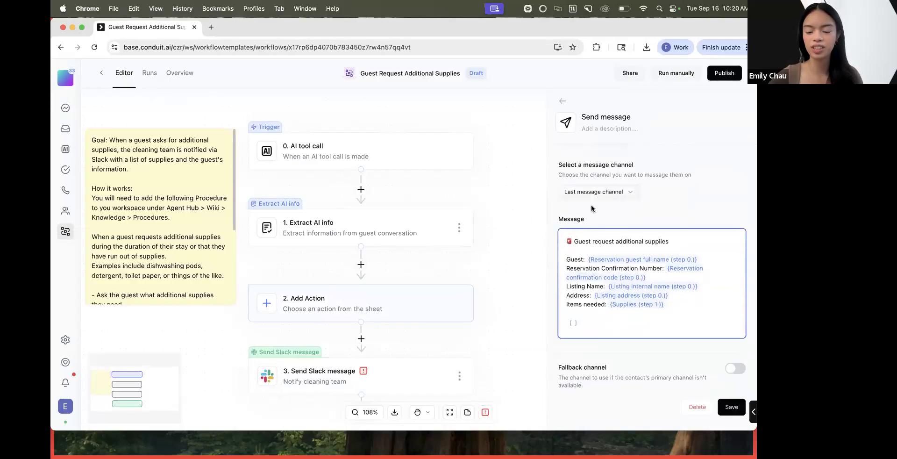
- Replace the AI tool call contact with the specific team contact who should receive the supplies message
{"action": "scroll", "coordinate": [625, 215], "scroll_direction": "up", "scroll_amount": 2}
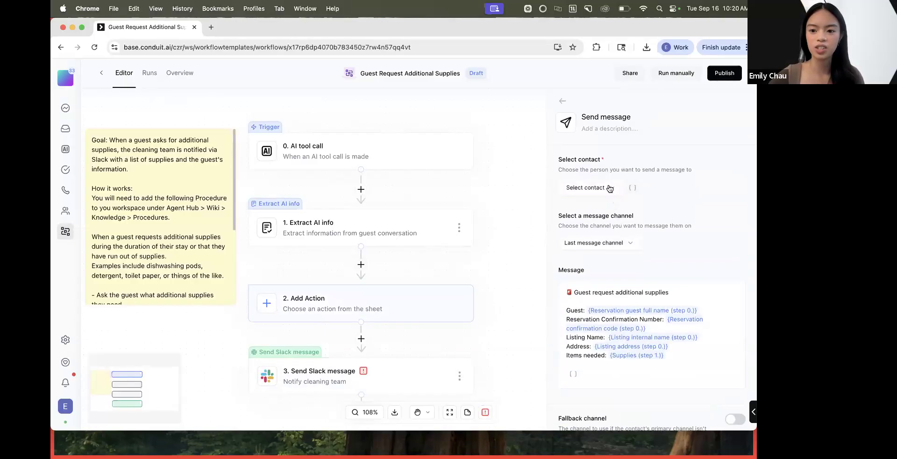
{"action": "left_click", "coordinate": [590, 188]}
{"action": "scroll", "coordinate": [604, 297], "scroll_direction": "down", "scroll_amount": 5}
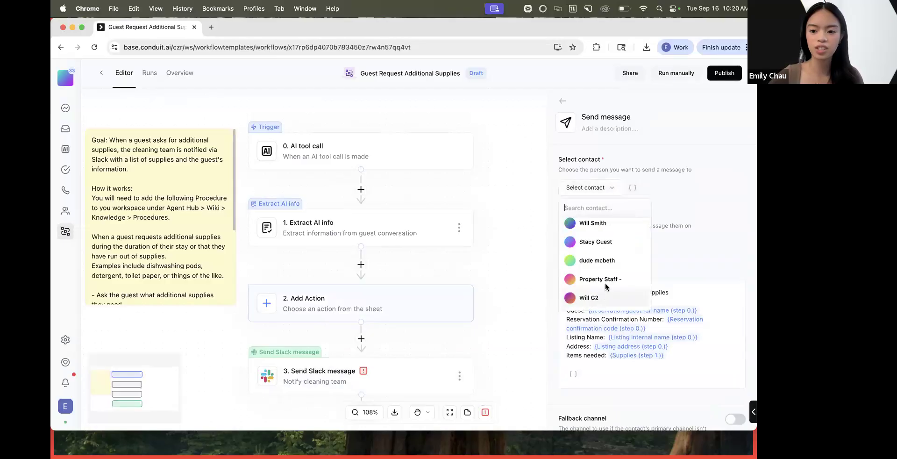
{"action": "left_click", "coordinate": [601, 299]}
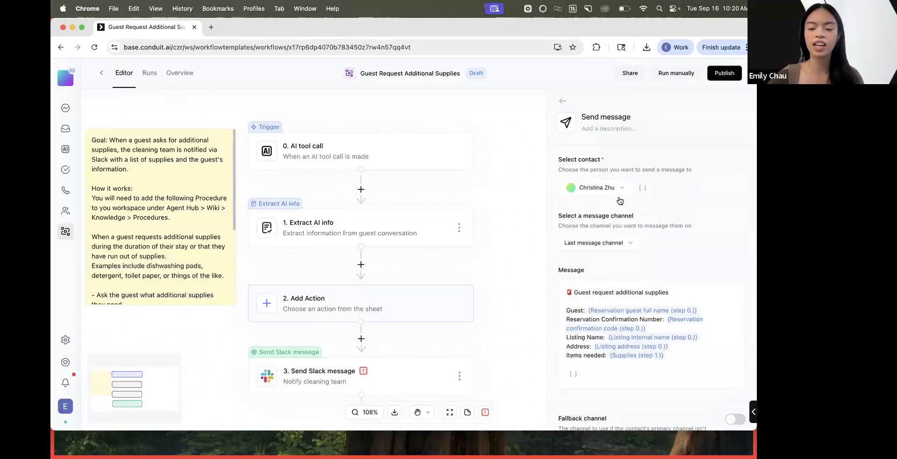
- Check the message channel options, keep Last message channel, and save the Send message action
{"action": "scroll", "coordinate": [626, 207], "scroll_direction": "down", "scroll_amount": 1}
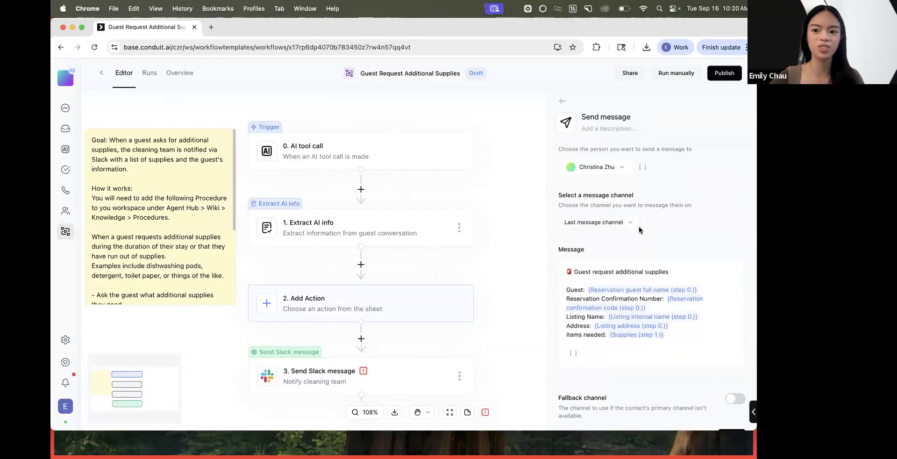
{"action": "left_click", "coordinate": [609, 224]}
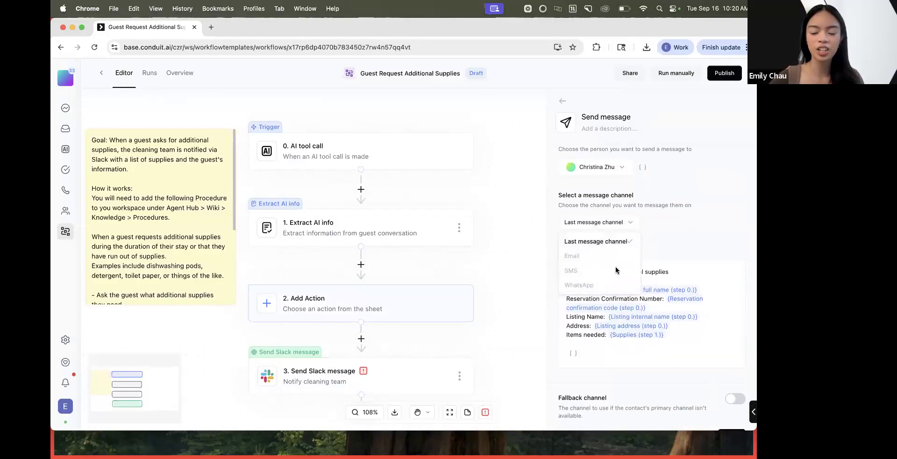
{"action": "left_click", "coordinate": [659, 240]}
{"action": "scroll", "coordinate": [646, 331], "scroll_direction": "down", "scroll_amount": 2}
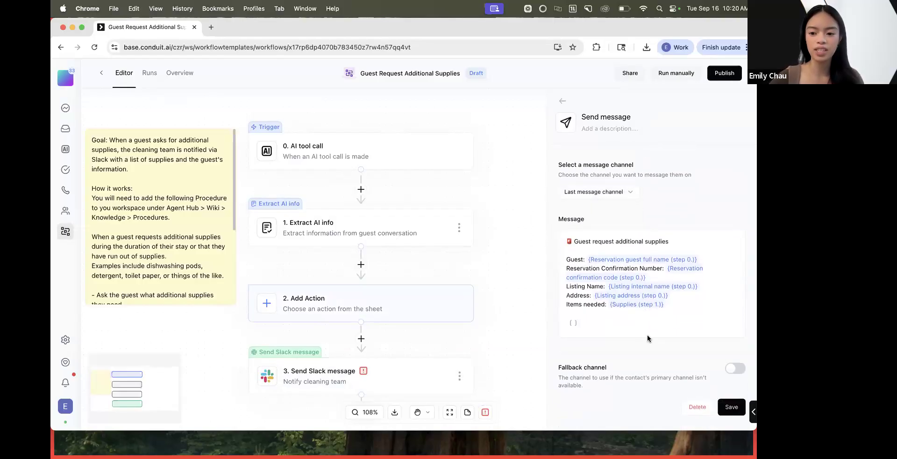
{"action": "left_click", "coordinate": [733, 407]}
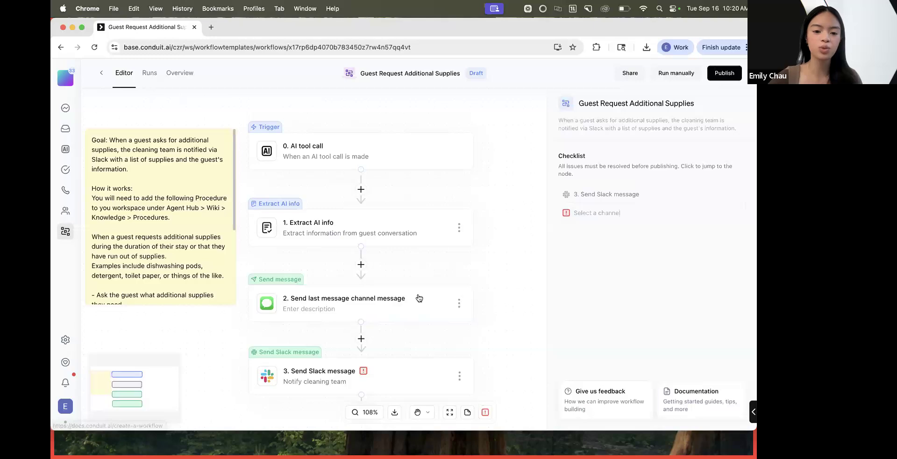
- Open the saved Send message step and the Send Slack message step to compare their settings
{"action": "scroll", "coordinate": [406, 288], "scroll_direction": "down", "scroll_amount": 2}
{"action": "left_click", "coordinate": [395, 279]}
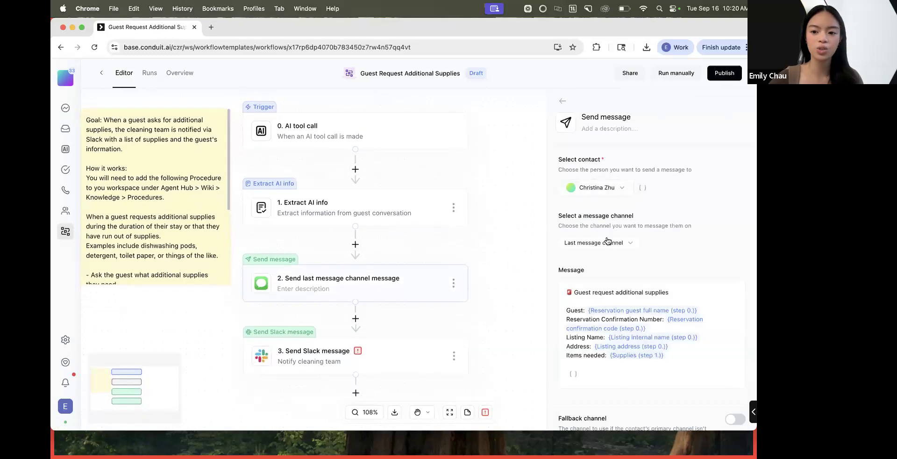
{"action": "left_click", "coordinate": [346, 354]}
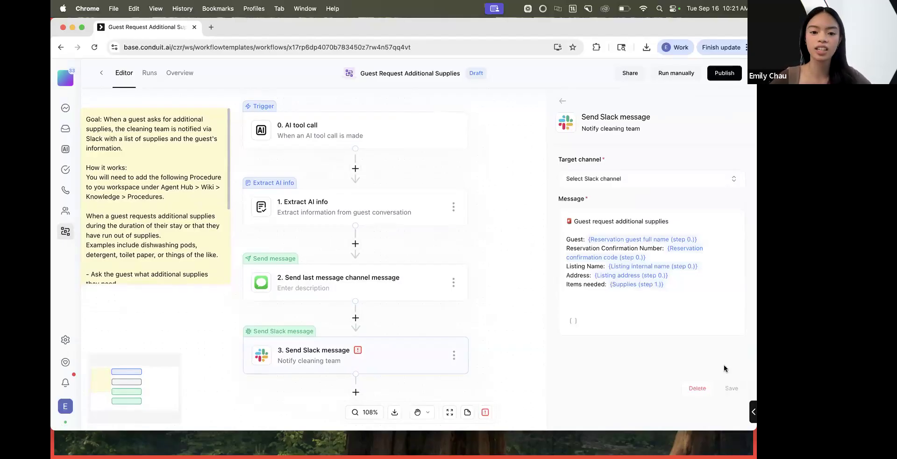
- Start a new action after Send Slack message and look through the available message, AI and workspace actions
{"action": "scroll", "coordinate": [354, 299], "scroll_direction": "down", "scroll_amount": 2}
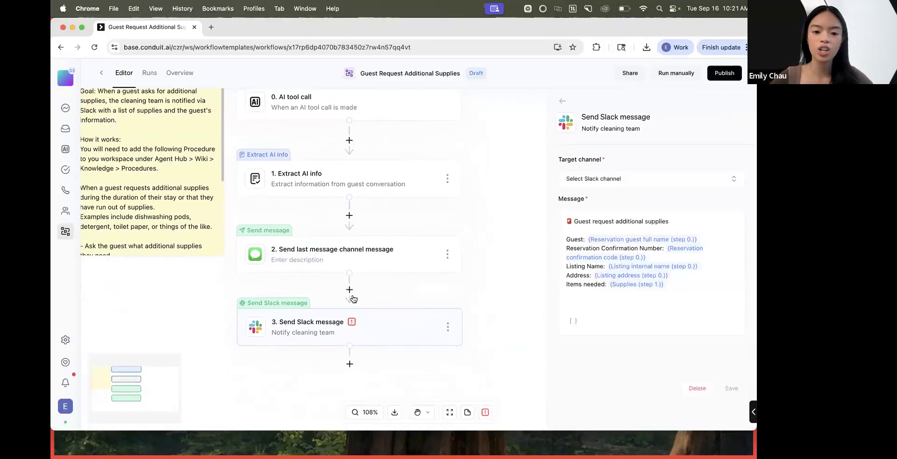
{"action": "left_click", "coordinate": [350, 364]}
{"action": "scroll", "coordinate": [629, 296], "scroll_direction": "down", "scroll_amount": 2}
{"action": "scroll", "coordinate": [629, 297], "scroll_direction": "down", "scroll_amount": 4}
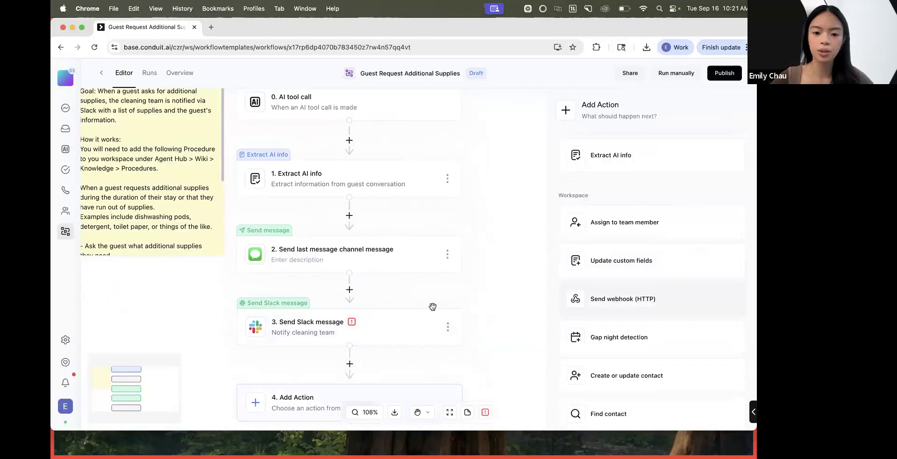
{"action": "scroll", "coordinate": [401, 327], "scroll_direction": "down", "scroll_amount": 2}
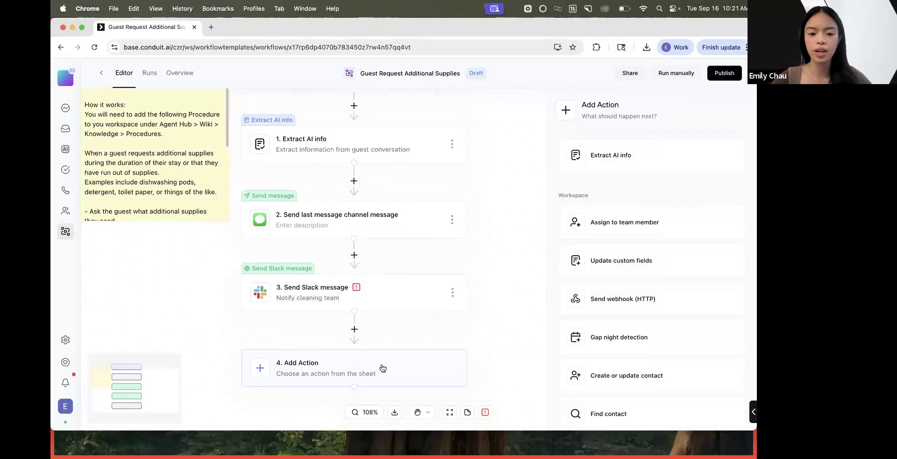
{"action": "left_click", "coordinate": [356, 324]}
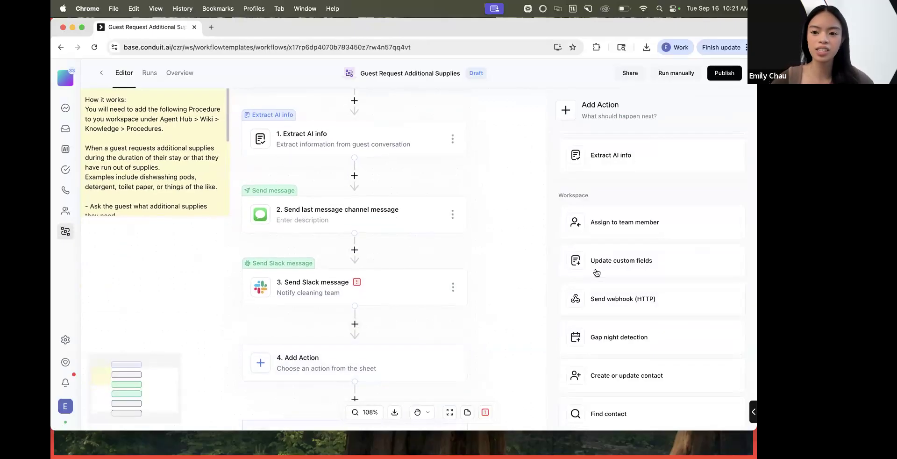
{"action": "scroll", "coordinate": [607, 264], "scroll_direction": "down", "scroll_amount": 5}
{"action": "scroll", "coordinate": [610, 262], "scroll_direction": "up", "scroll_amount": 4}
{"action": "scroll", "coordinate": [611, 262], "scroll_direction": "up", "scroll_amount": 6}
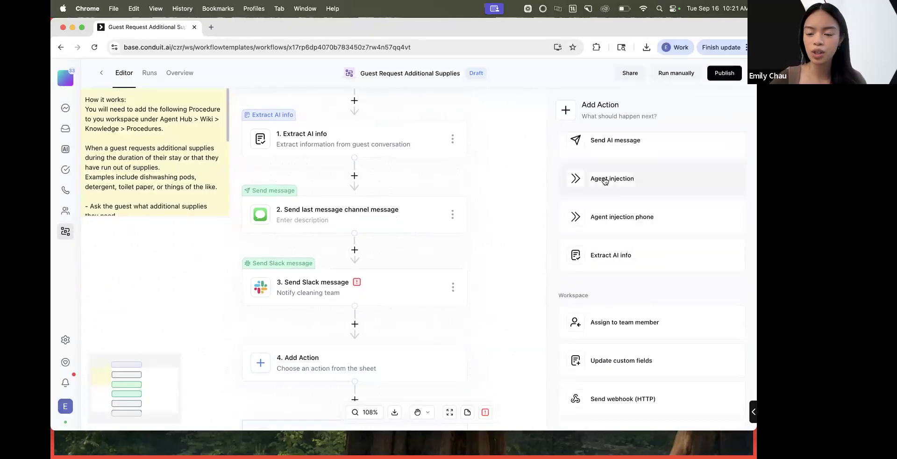
{"action": "scroll", "coordinate": [610, 224], "scroll_direction": "down", "scroll_amount": 3}
{"action": "scroll", "coordinate": [610, 224], "scroll_direction": "down", "scroll_amount": 4}
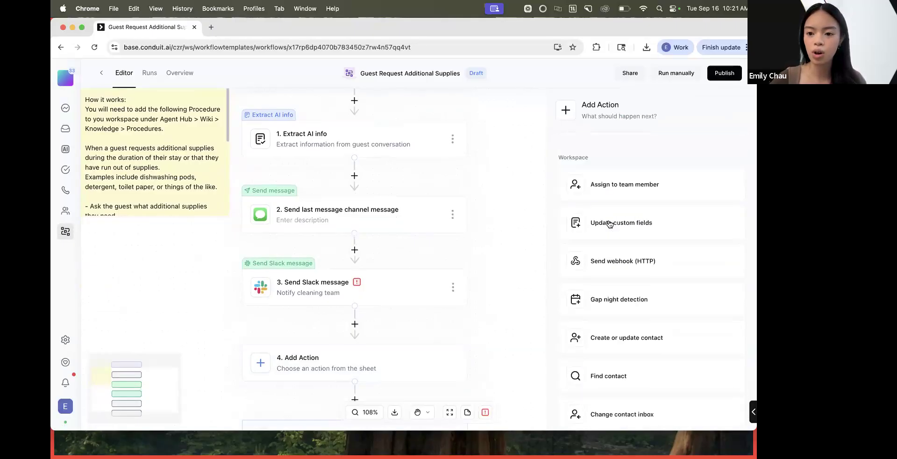
{"action": "scroll", "coordinate": [618, 227], "scroll_direction": "up", "scroll_amount": 8}
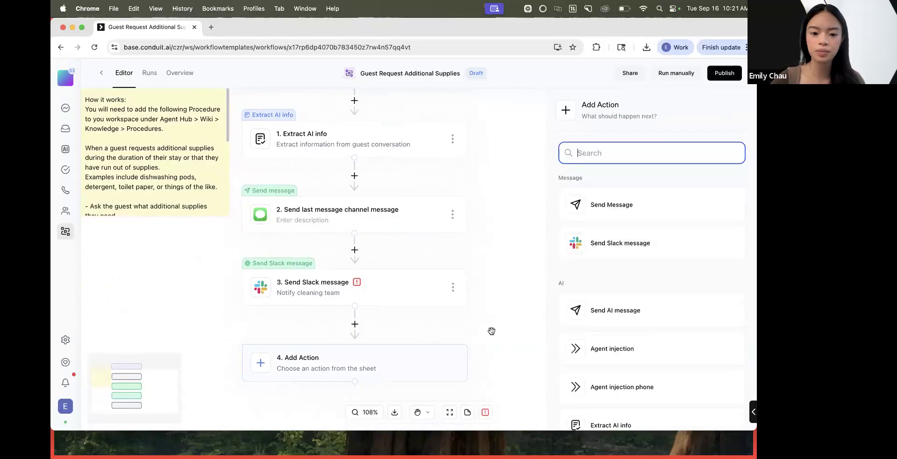
- Choose Send webhook (HTTP) for the new action and examine its method options, endpoint URL, headers and payload settings
{"action": "scroll", "coordinate": [387, 356], "scroll_direction": "down", "scroll_amount": 1}
{"action": "scroll", "coordinate": [617, 290], "scroll_direction": "down", "scroll_amount": 6}
{"action": "left_click", "coordinate": [619, 290]}
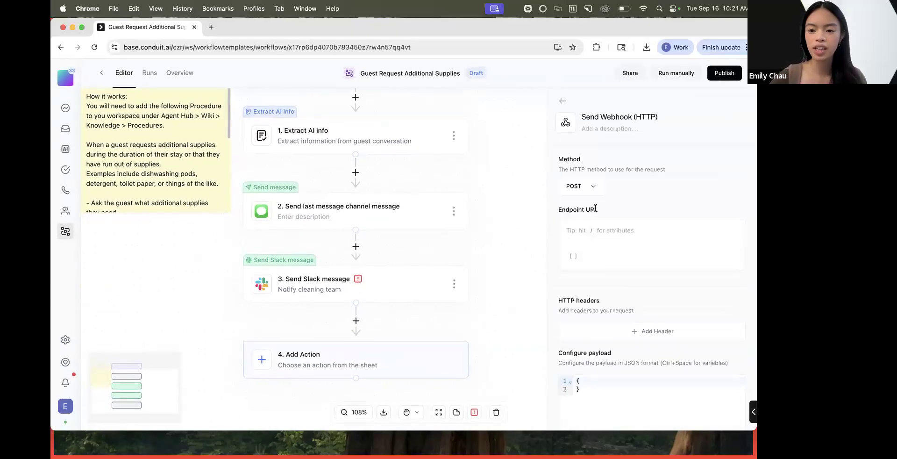
{"action": "scroll", "coordinate": [635, 285], "scroll_direction": "down", "scroll_amount": 1}
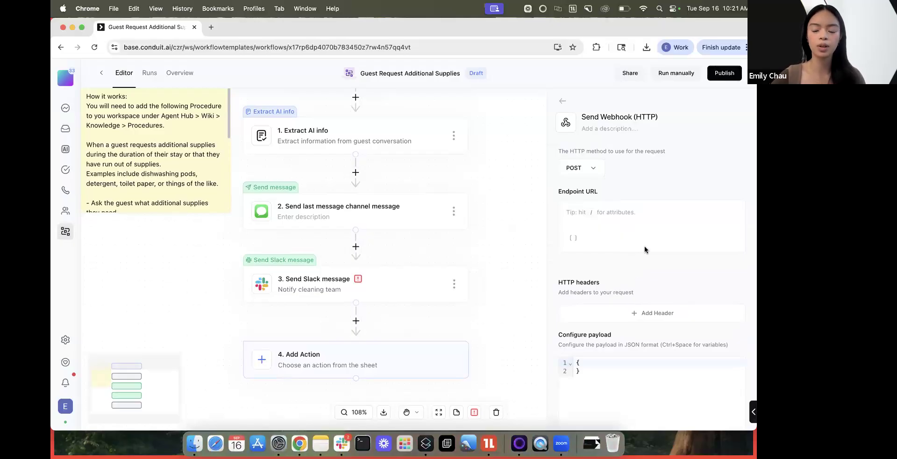
{"action": "left_click", "coordinate": [617, 219]}
{"action": "left_click", "coordinate": [588, 168]}
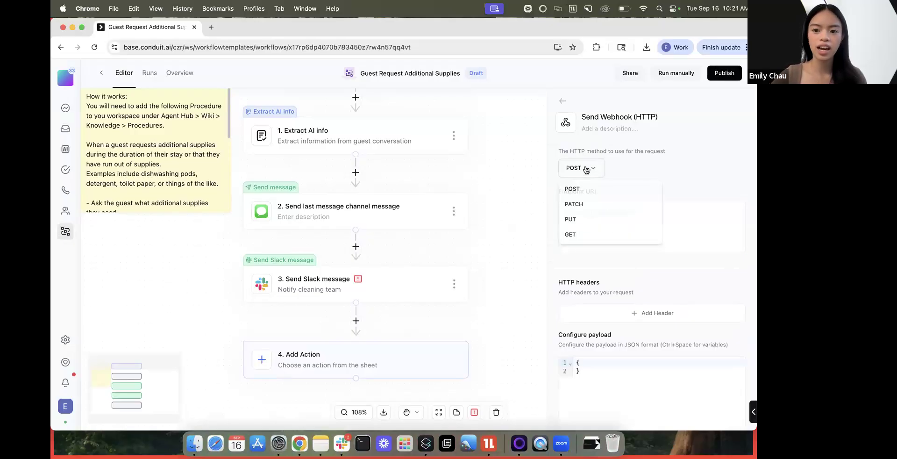
{"action": "left_click", "coordinate": [682, 171]}
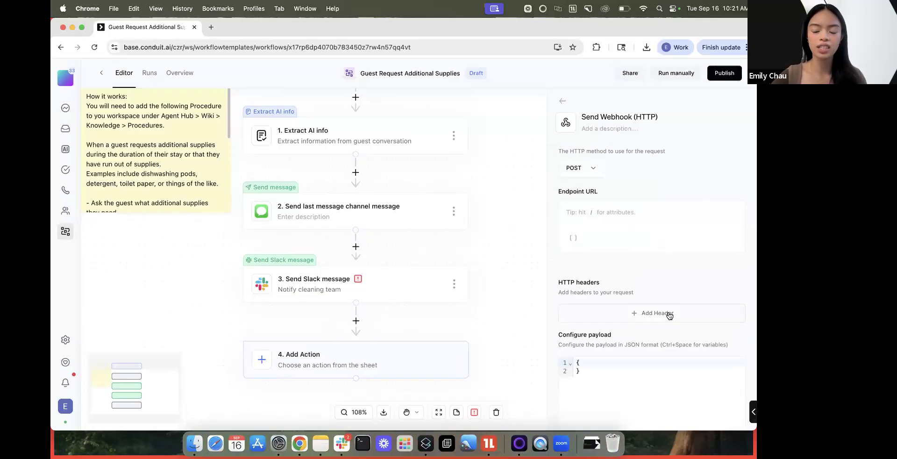
{"action": "left_click", "coordinate": [621, 223]}
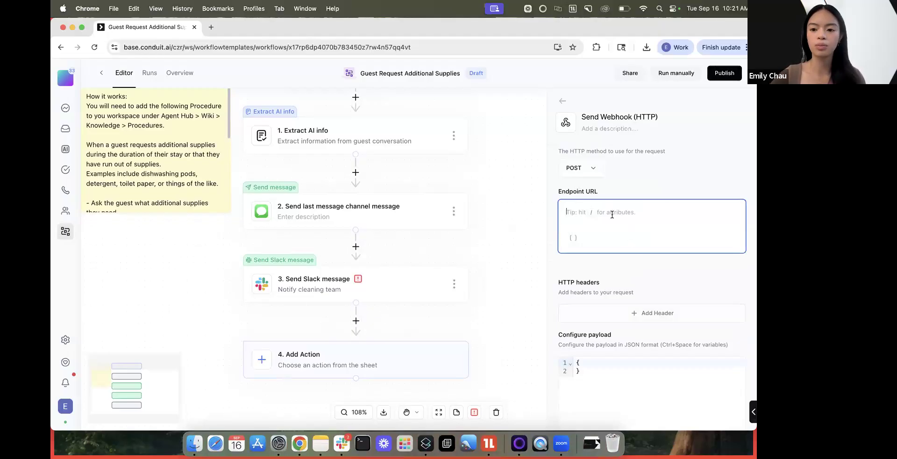
{"action": "scroll", "coordinate": [607, 230], "scroll_direction": "down", "scroll_amount": 5}
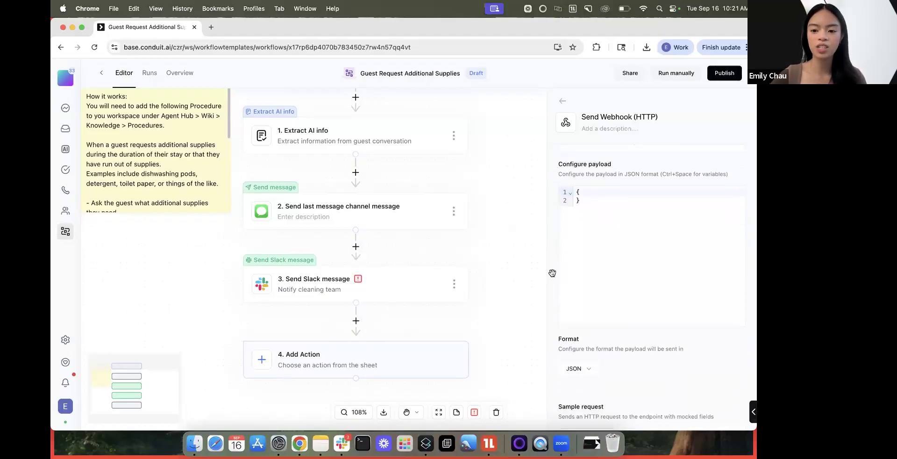
- Review the Send message and Send Slack message steps, the actions that could follow them, and the whole workflow
{"action": "left_click", "coordinate": [357, 221]}
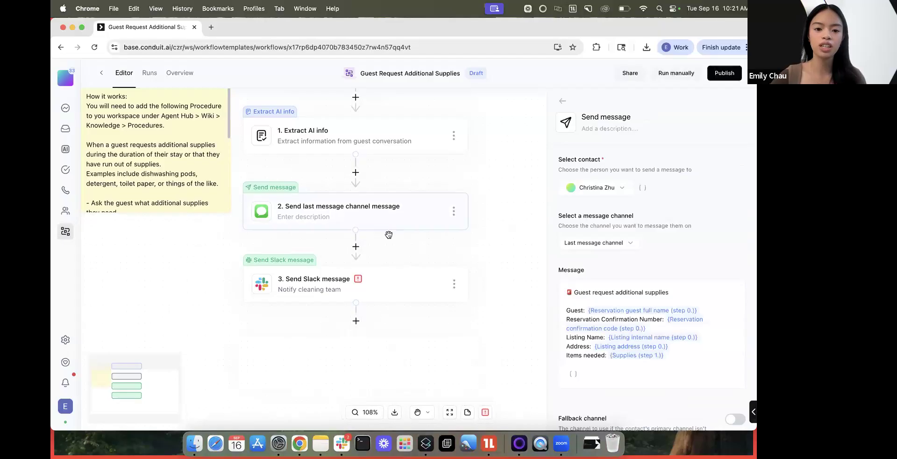
{"action": "left_click", "coordinate": [402, 289]}
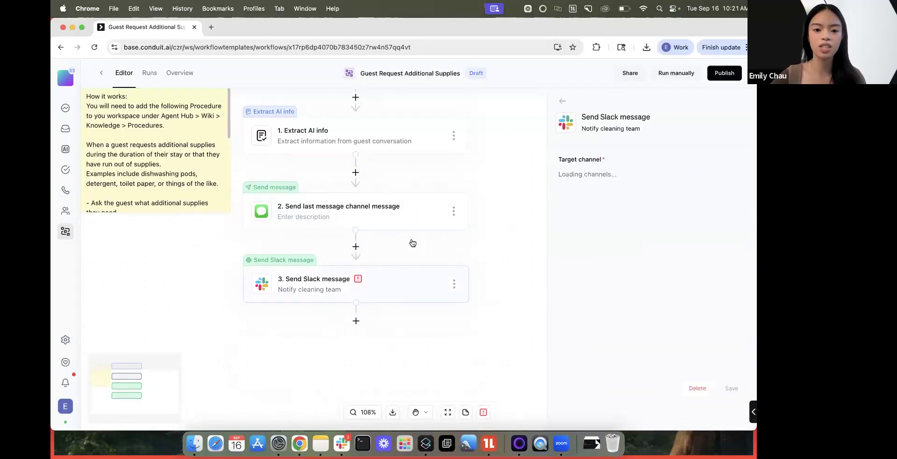
{"action": "left_click", "coordinate": [357, 321]}
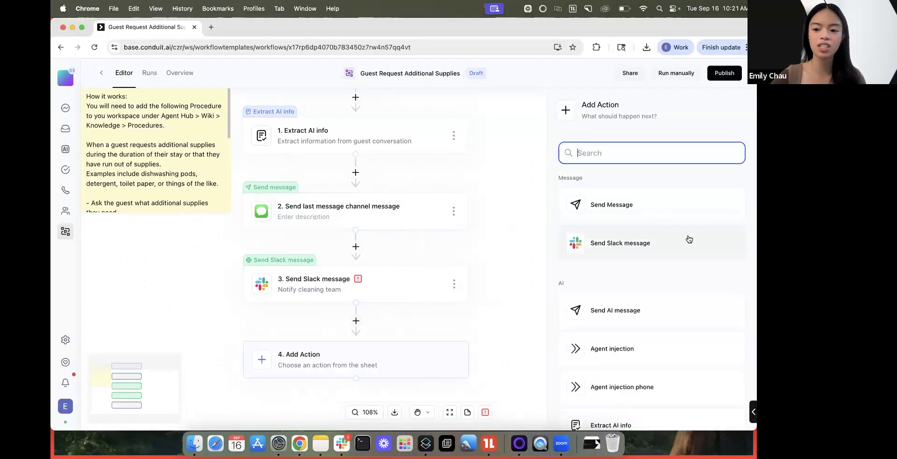
{"action": "scroll", "coordinate": [607, 307], "scroll_direction": "down", "scroll_amount": 3}
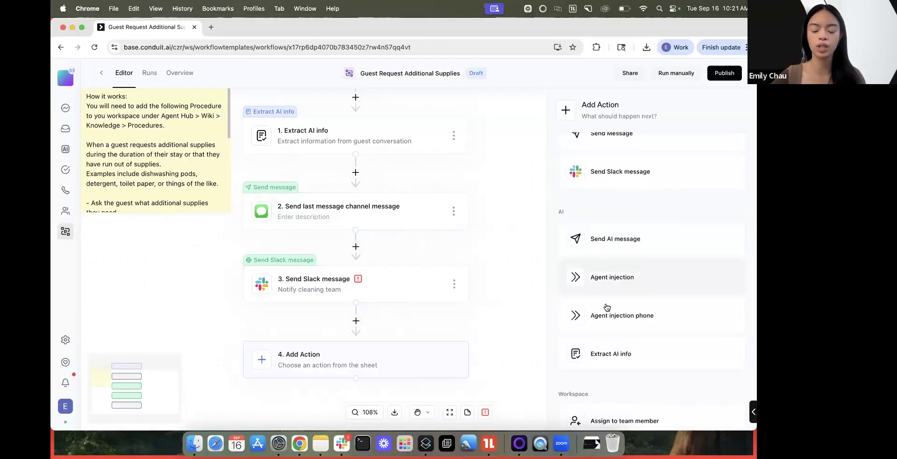
{"action": "scroll", "coordinate": [607, 307], "scroll_direction": "down", "scroll_amount": 1}
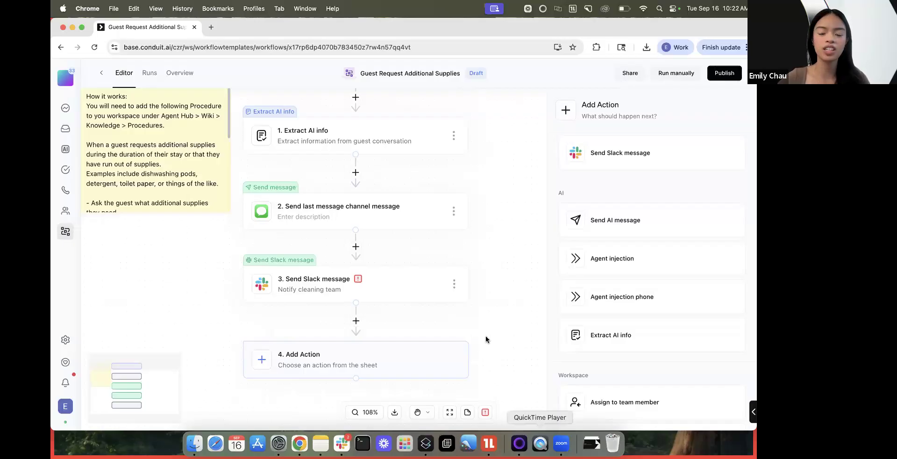
{"action": "scroll", "coordinate": [428, 199], "scroll_direction": "up", "scroll_amount": 3}
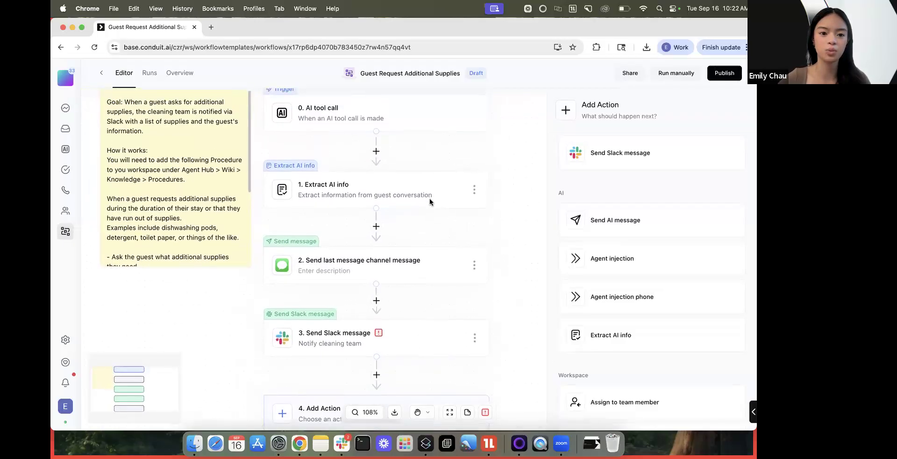
{"action": "scroll", "coordinate": [187, 206], "scroll_direction": "up", "scroll_amount": 1}
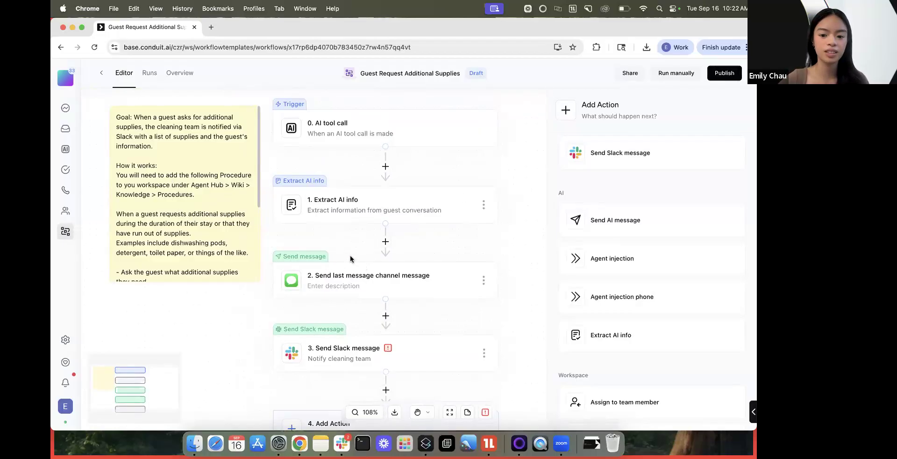
{"action": "scroll", "coordinate": [351, 258], "scroll_direction": "down", "scroll_amount": 2}
{"action": "scroll", "coordinate": [351, 259], "scroll_direction": "up", "scroll_amount": 2}
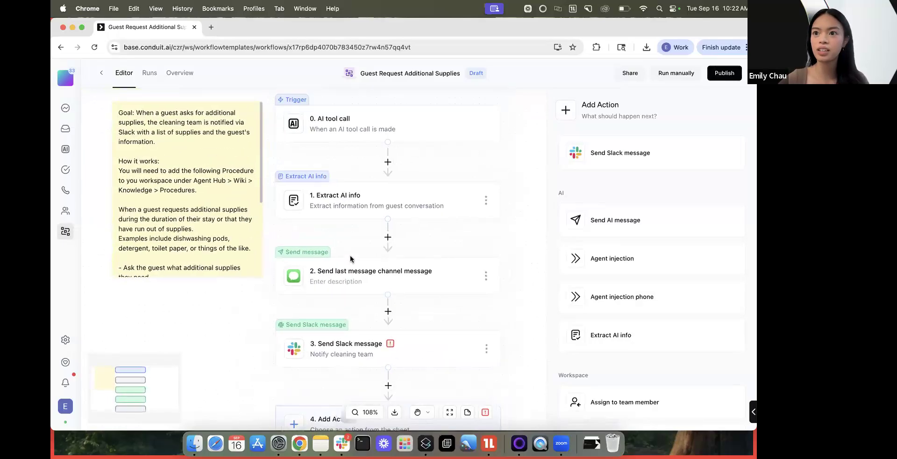
{"action": "scroll", "coordinate": [175, 128], "scroll_direction": "up", "scroll_amount": 1}
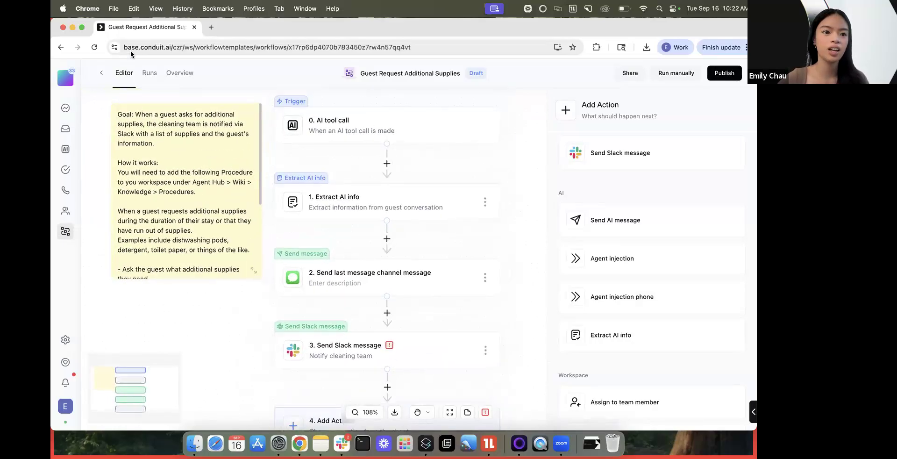
- Return to the workflow templates and view the details of Courtesy Check Up During Stay and Guest Request Additional Supplies, including required connections
{"action": "left_click", "coordinate": [101, 74]}
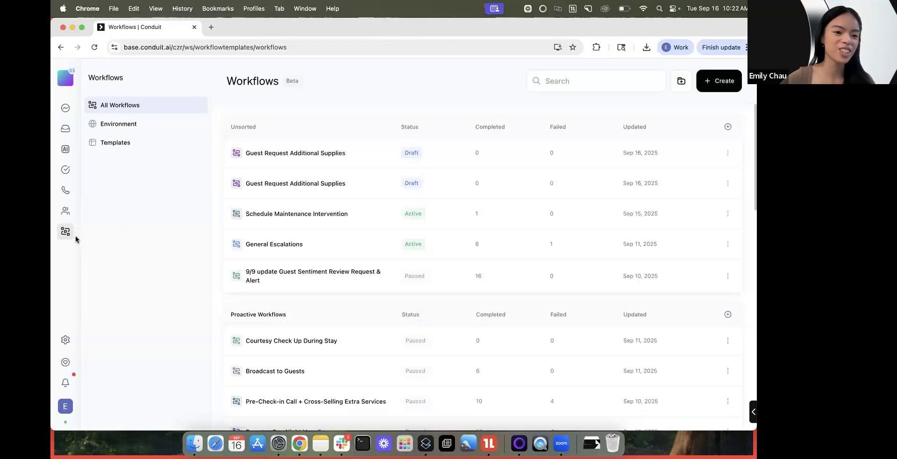
{"action": "left_click", "coordinate": [132, 145]}
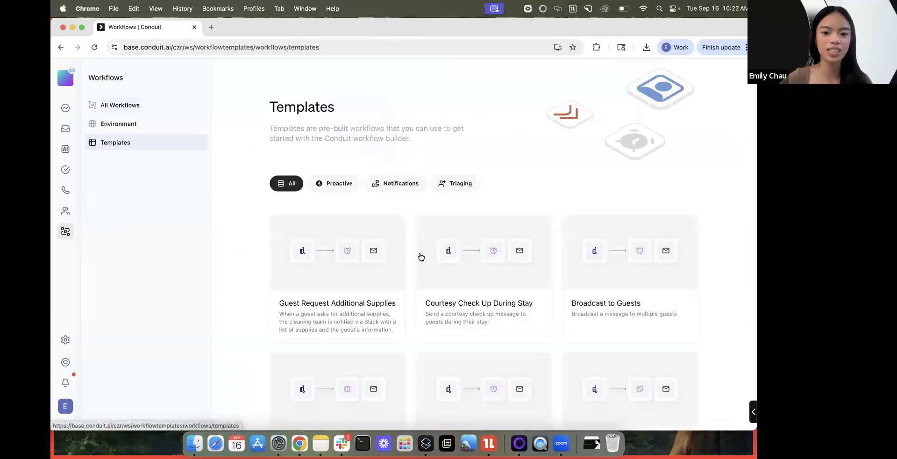
{"action": "left_click", "coordinate": [475, 266]}
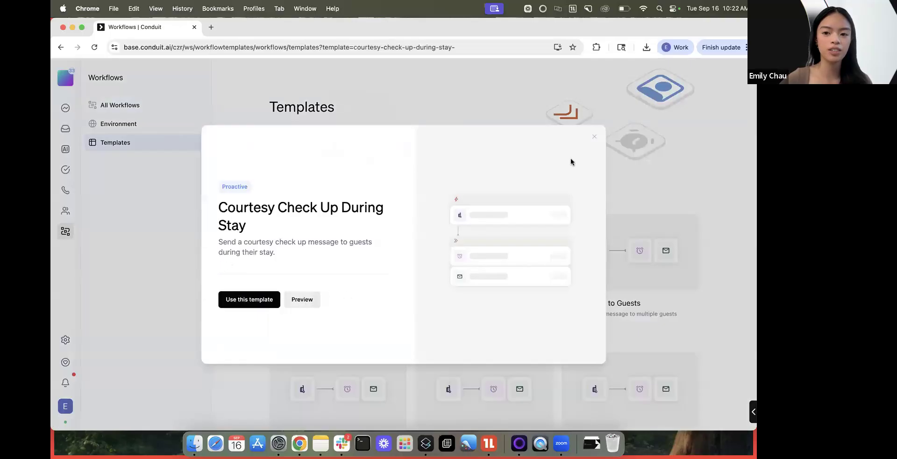
{"action": "left_click", "coordinate": [595, 138]}
{"action": "left_click", "coordinate": [341, 309]}
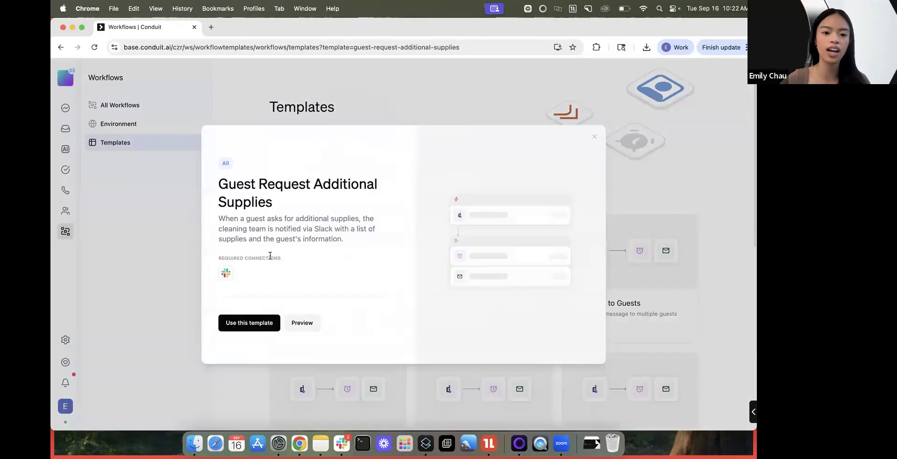
{"action": "triple_click", "coordinate": [222, 260]}
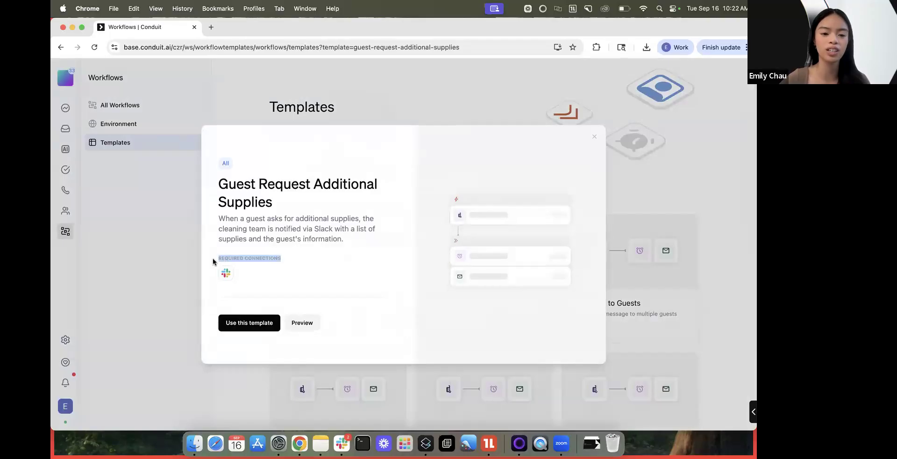
{"action": "left_click", "coordinate": [594, 136]}
- Create a workflow from the Courtesy Check Up During Stay template
{"action": "left_click", "coordinate": [480, 289]}
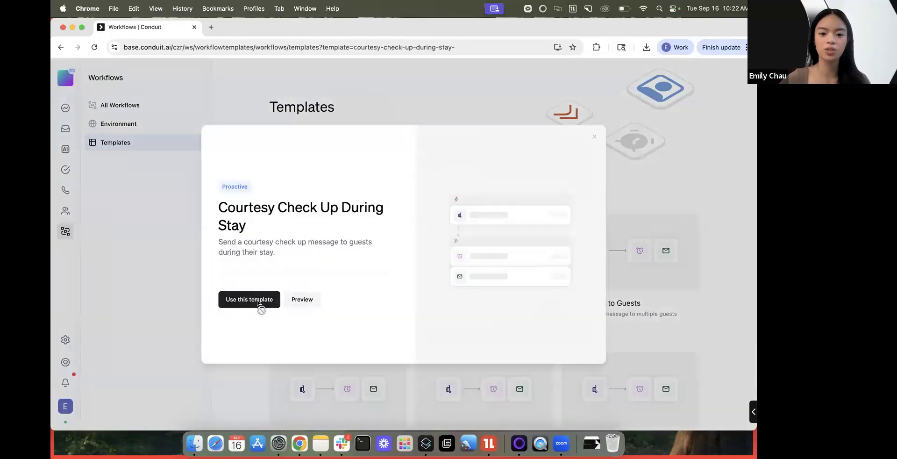
{"action": "left_click", "coordinate": [258, 303]}
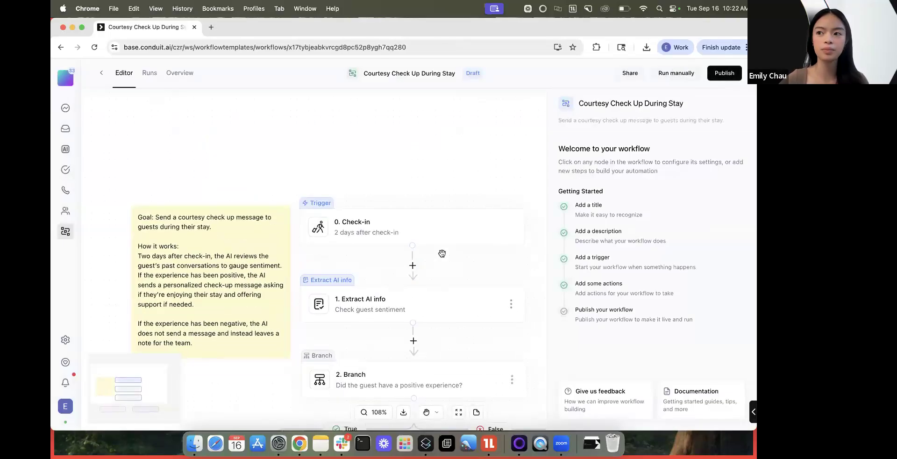
- Read the workflow's goal note, and examine the Check-in trigger's description and its inbox type setting
{"action": "scroll", "coordinate": [442, 253], "scroll_direction": "down", "scroll_amount": 5}
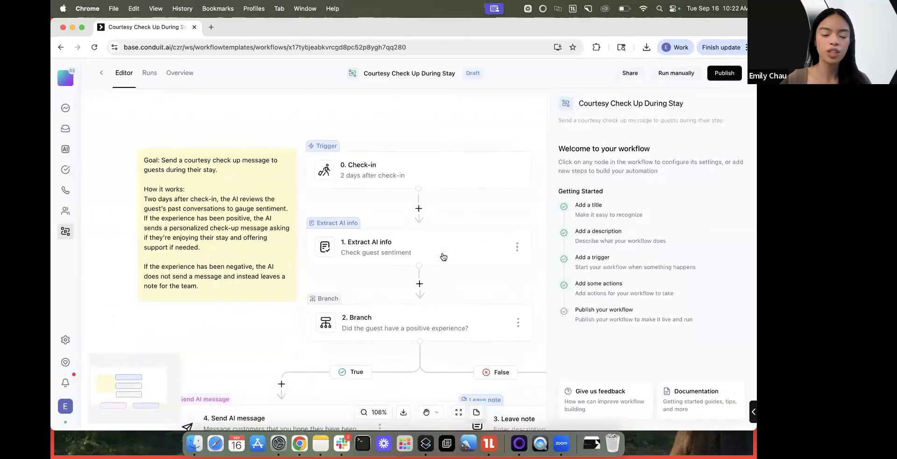
{"action": "left_click", "coordinate": [190, 173]}
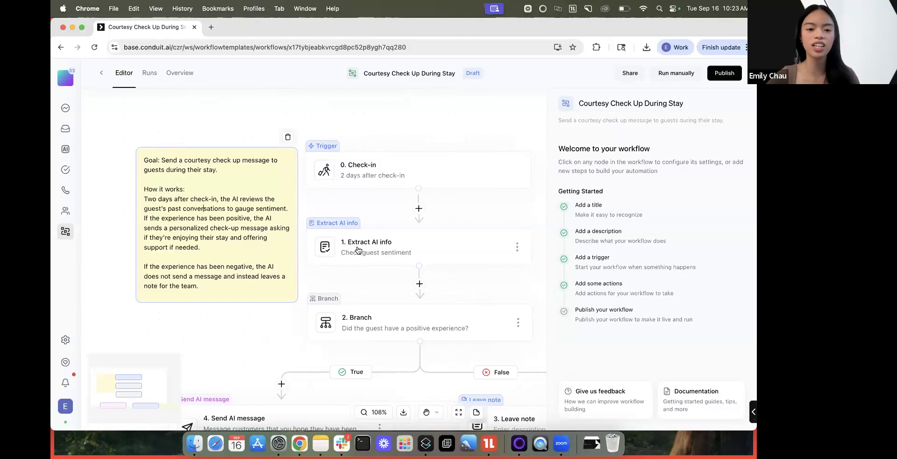
{"action": "scroll", "coordinate": [358, 250], "scroll_direction": "right", "scroll_amount": 3}
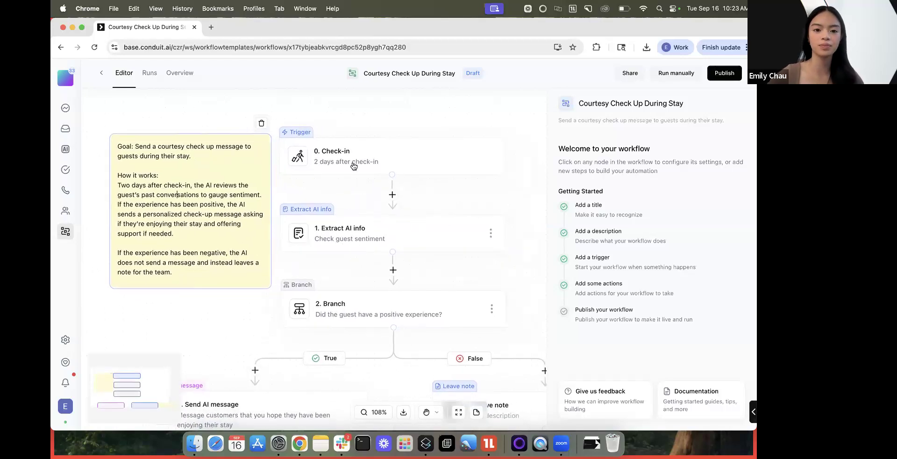
{"action": "left_click", "coordinate": [354, 166]}
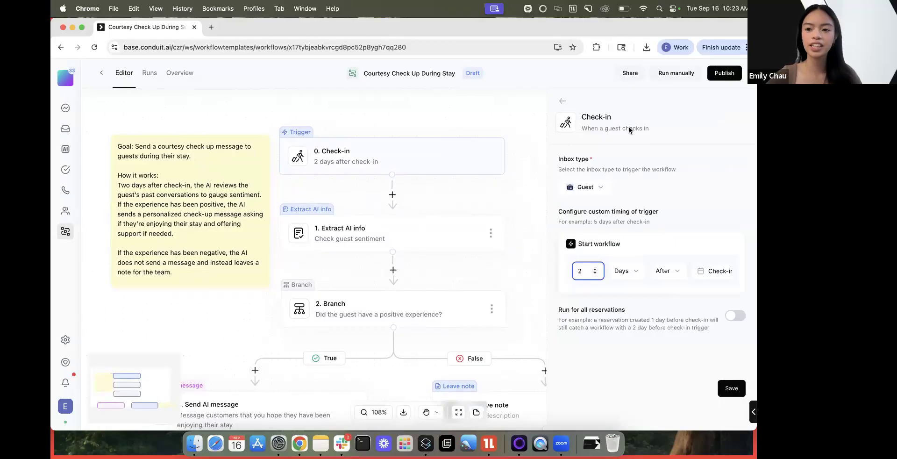
{"action": "left_click_drag", "start_coordinate": [583, 114], "coordinate": [648, 129]}
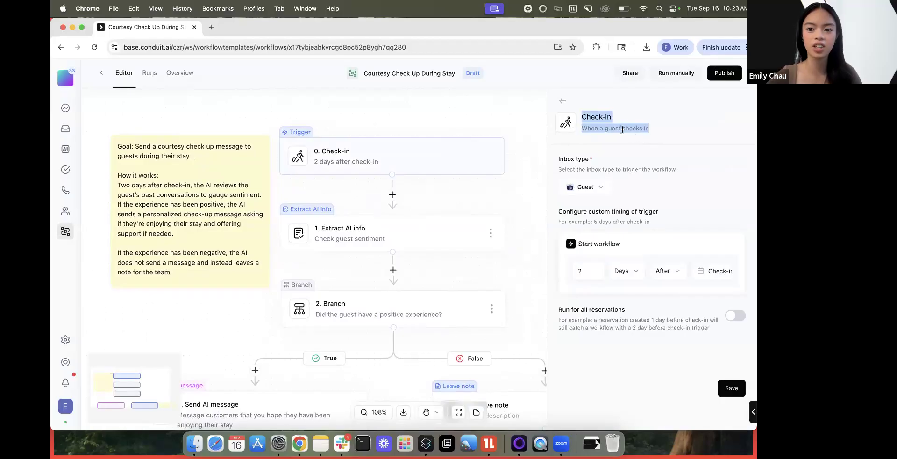
{"action": "left_click", "coordinate": [584, 191]}
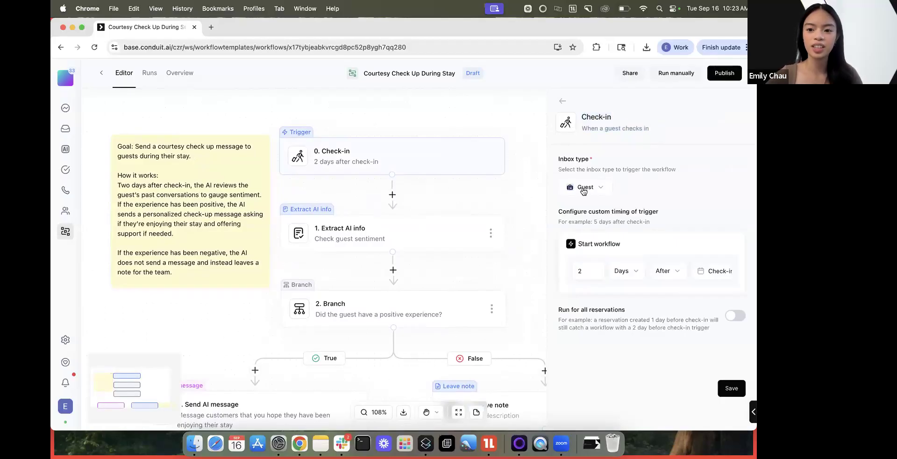
{"action": "left_click", "coordinate": [664, 182]}
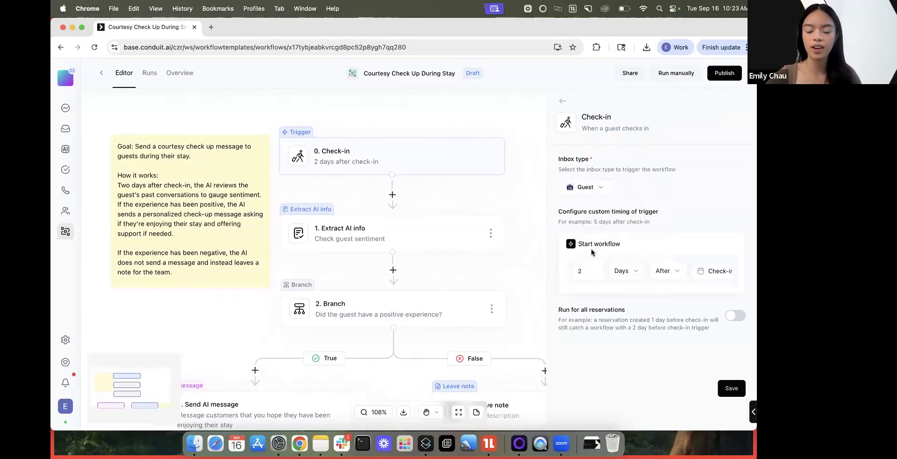
- Try Months and Seconds as the time unit of the Check-in trigger, and set the unit back to Days
{"action": "left_click", "coordinate": [588, 272]}
{"action": "scroll", "coordinate": [676, 280], "scroll_direction": "right", "scroll_amount": 1}
{"action": "scroll", "coordinate": [700, 276], "scroll_direction": "left", "scroll_amount": 1}
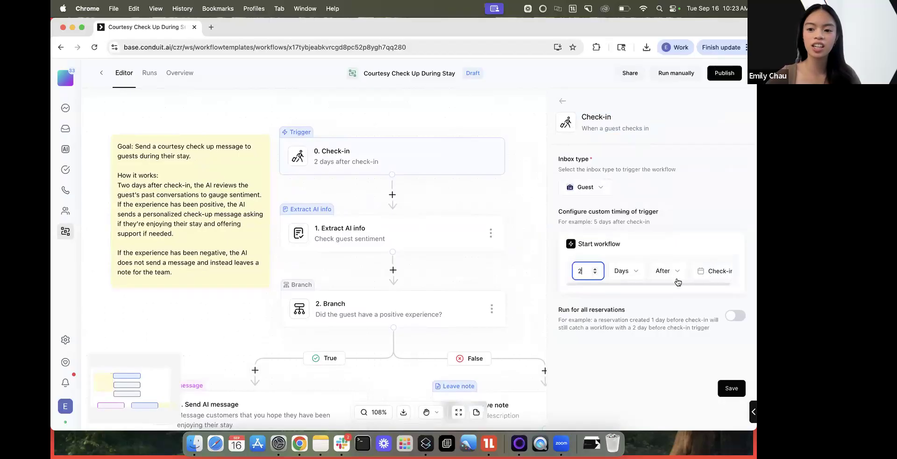
{"action": "left_click", "coordinate": [635, 271]}
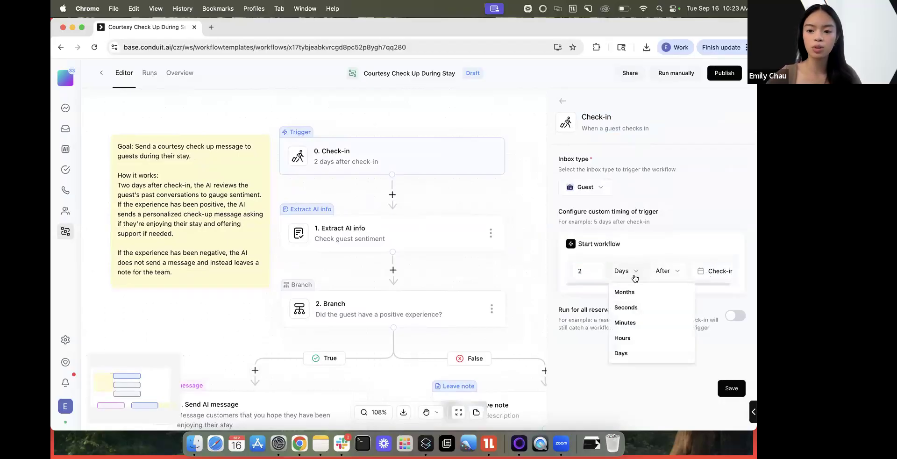
{"action": "left_click", "coordinate": [626, 292]}
{"action": "left_click", "coordinate": [623, 270]}
{"action": "left_click", "coordinate": [629, 306]}
{"action": "left_click", "coordinate": [626, 270]}
{"action": "left_click", "coordinate": [621, 353]}
- Try Before for the trigger's timing, set it back to After check-in, and save the trigger
{"action": "left_click", "coordinate": [667, 272]}
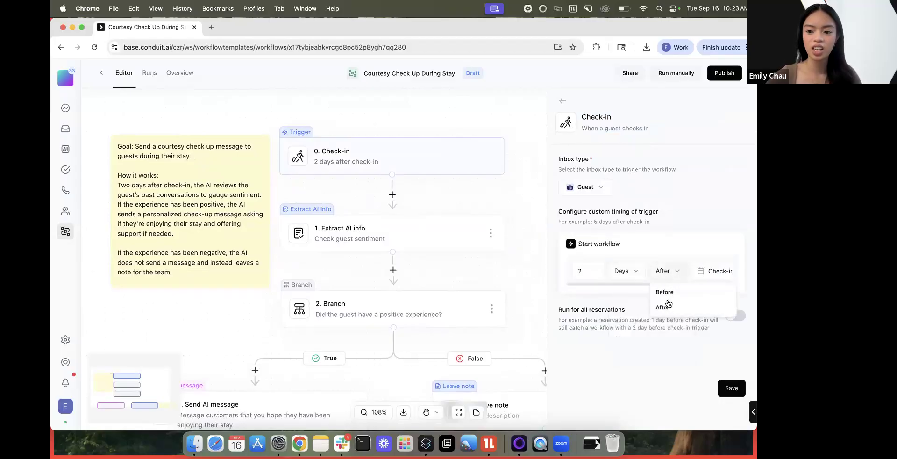
{"action": "left_click", "coordinate": [678, 293]}
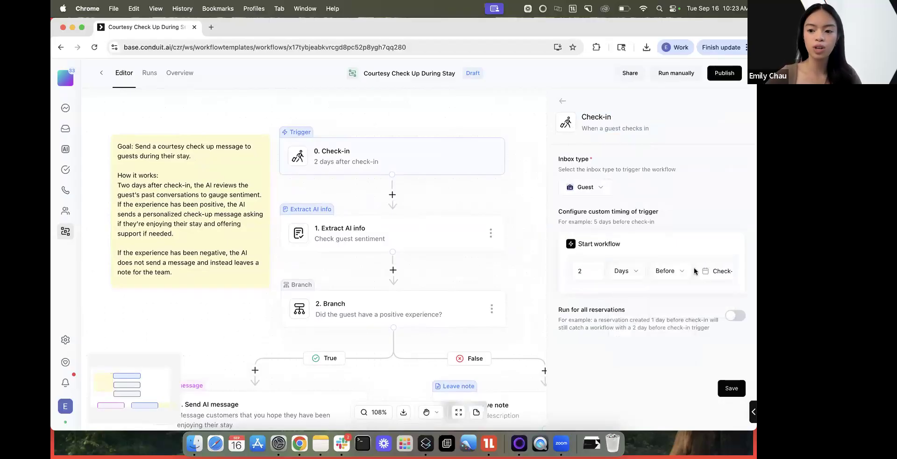
{"action": "left_click", "coordinate": [655, 271]}
{"action": "left_click", "coordinate": [659, 306]}
{"action": "scroll", "coordinate": [680, 275], "scroll_direction": "left", "scroll_amount": 1}
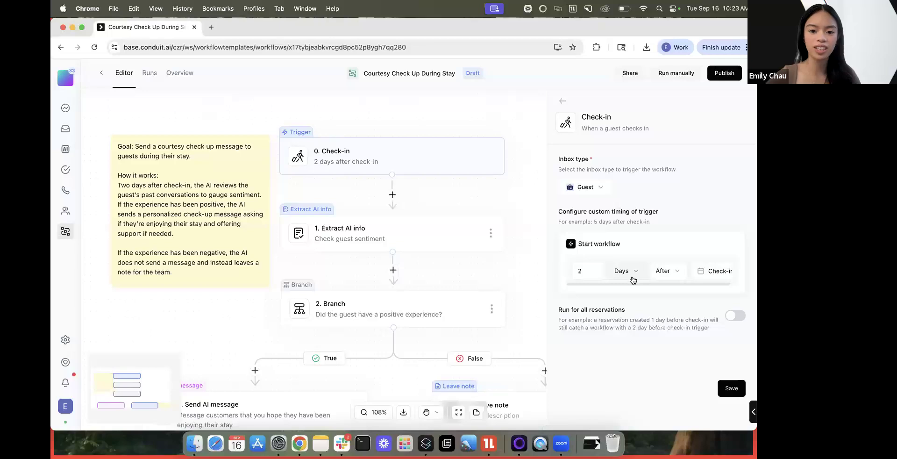
{"action": "left_click", "coordinate": [732, 389]}
- Open the Extract AI info step and read its prompt about guest sentiment and issues during the stay
{"action": "left_click", "coordinate": [401, 228]}
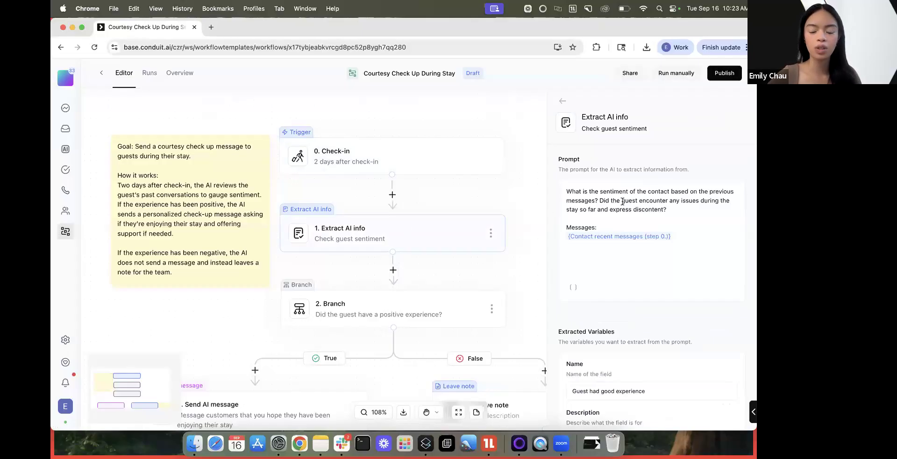
{"action": "left_click_drag", "start_coordinate": [567, 191], "coordinate": [659, 190]}
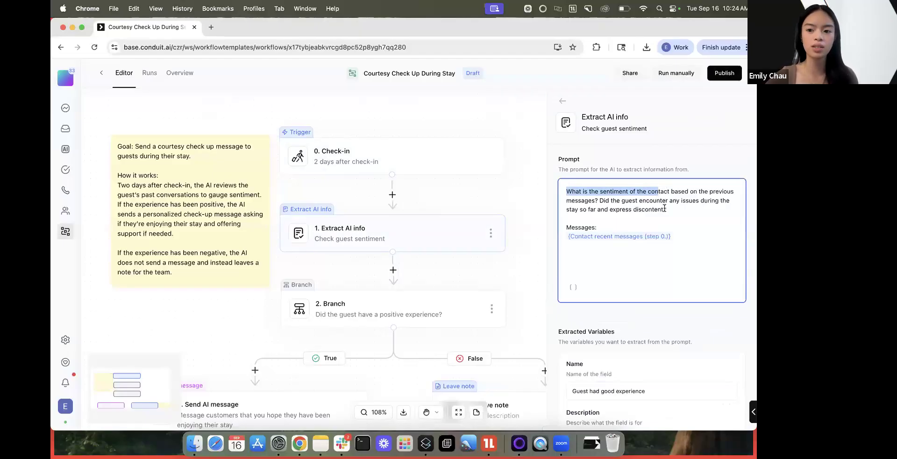
{"action": "left_click_drag", "start_coordinate": [600, 200], "coordinate": [691, 205]}
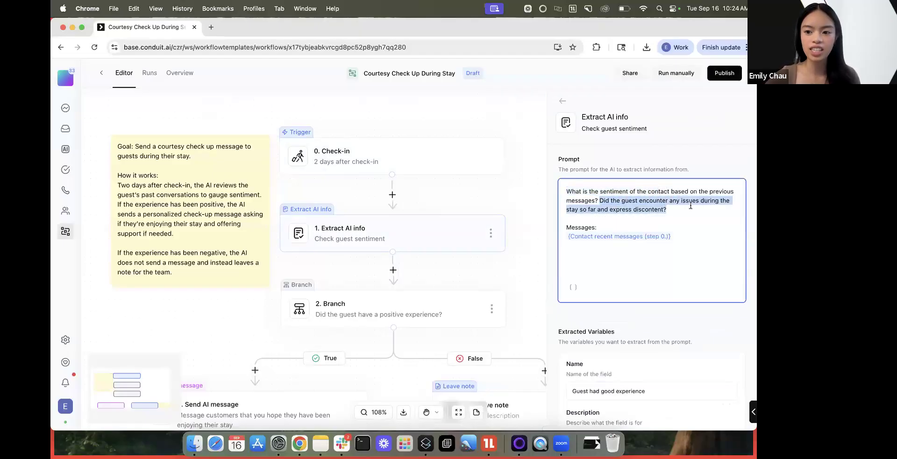
{"action": "left_click", "coordinate": [598, 223]}
{"action": "left_click_drag", "start_coordinate": [567, 191], "coordinate": [679, 208]}
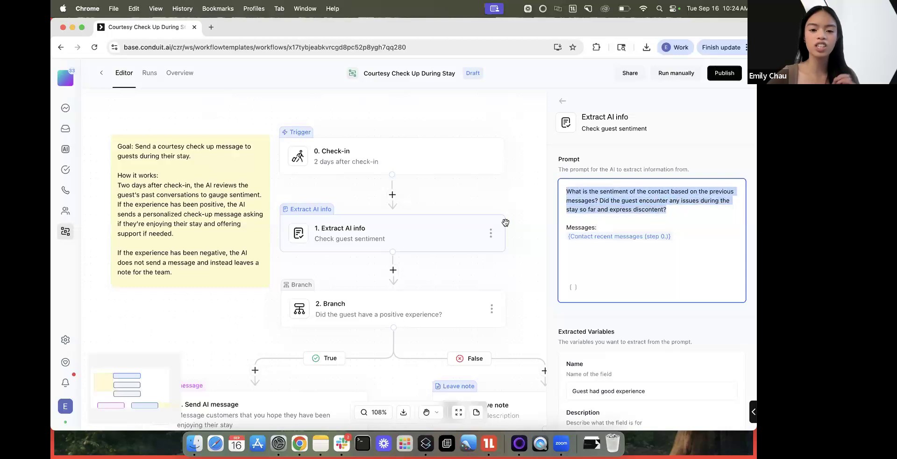
- Try adding the Contact context variable after Contact recent messages in the prompt, and remove it again
{"action": "left_click", "coordinate": [673, 227]}
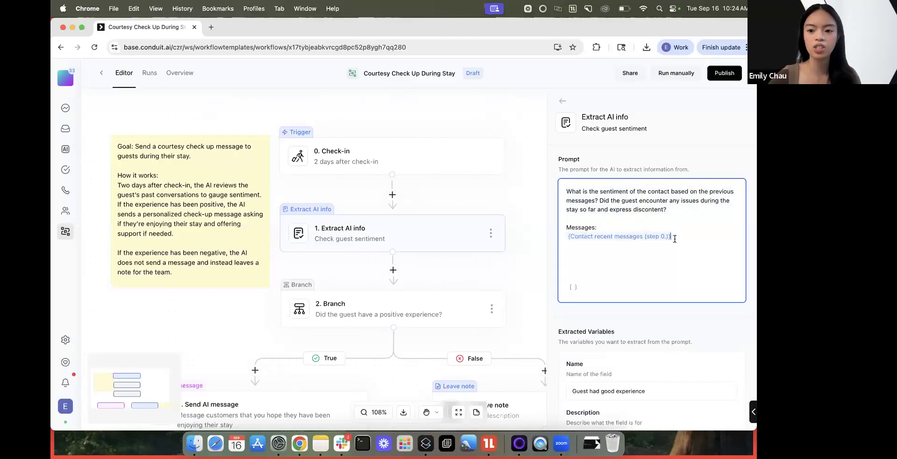
{"action": "left_click", "coordinate": [573, 287]}
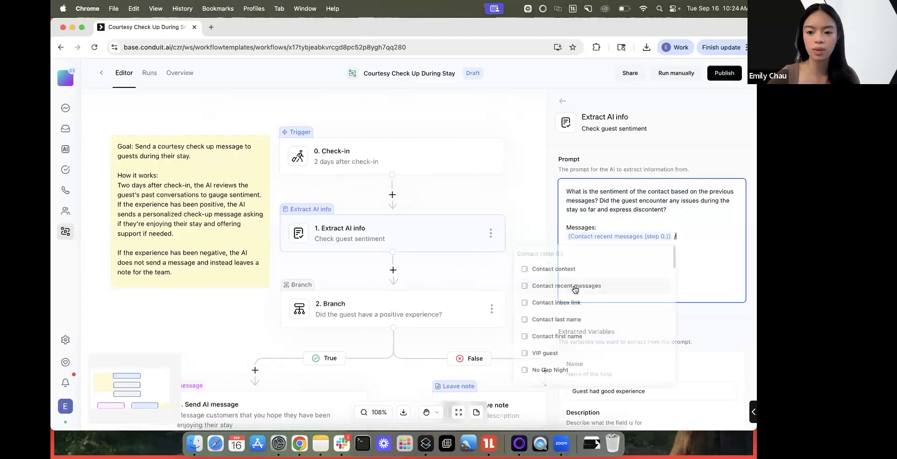
{"action": "left_click", "coordinate": [568, 270]}
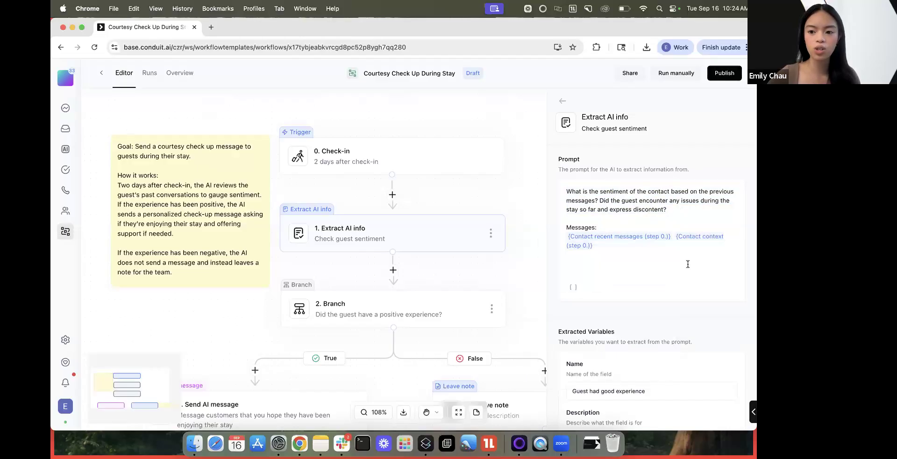
{"action": "left_click", "coordinate": [619, 247]}
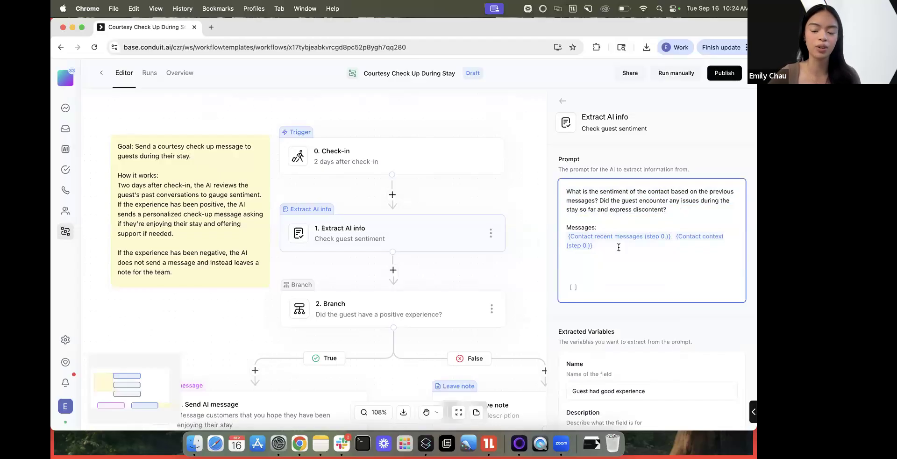
{"action": "key", "text": "BackSpace"}
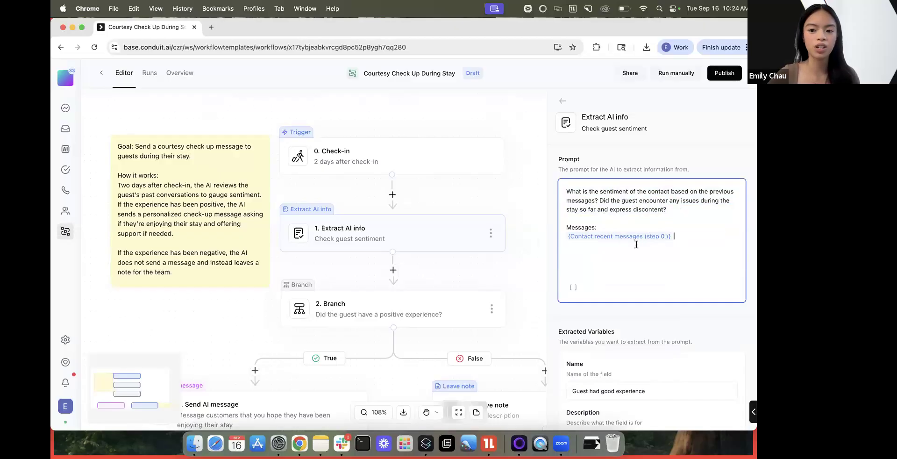
- Review the extracted variable's name, description and type options, and save the Extract AI info step
{"action": "scroll", "coordinate": [637, 247], "scroll_direction": "down", "scroll_amount": 2}
{"action": "scroll", "coordinate": [637, 247], "scroll_direction": "down", "scroll_amount": 1}
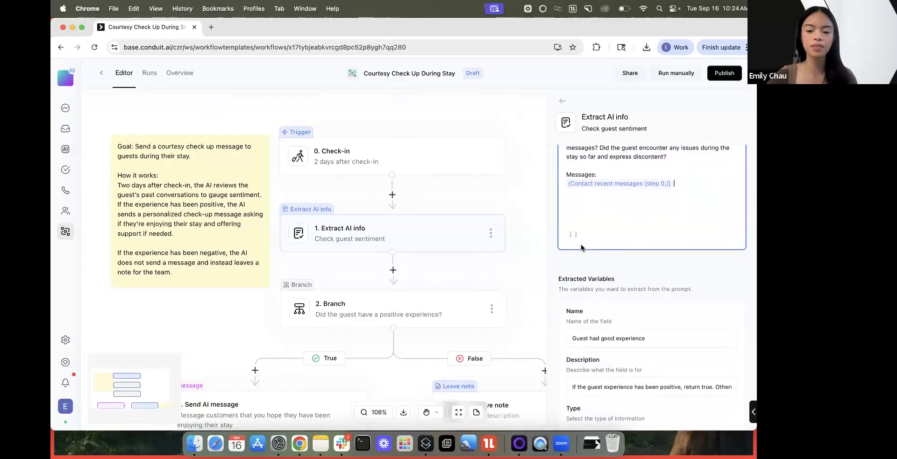
{"action": "scroll", "coordinate": [596, 267], "scroll_direction": "up", "scroll_amount": 2}
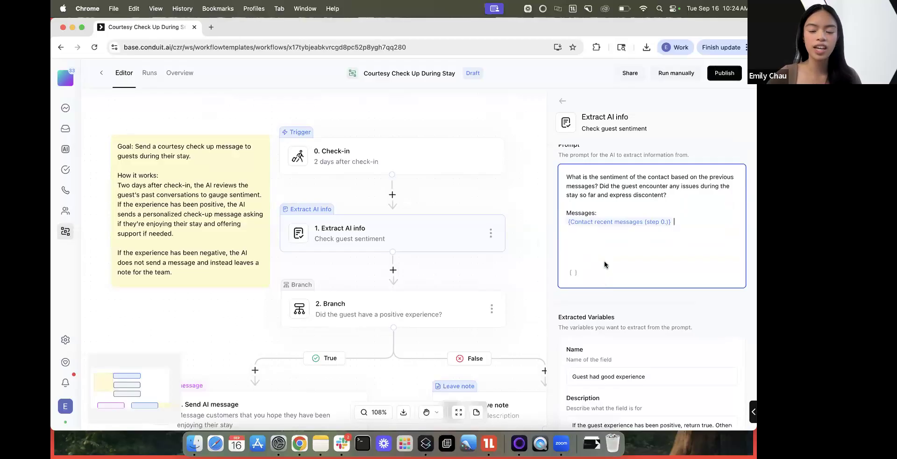
{"action": "left_click_drag", "start_coordinate": [600, 177], "coordinate": [688, 176]}
{"action": "scroll", "coordinate": [657, 223], "scroll_direction": "down", "scroll_amount": 4}
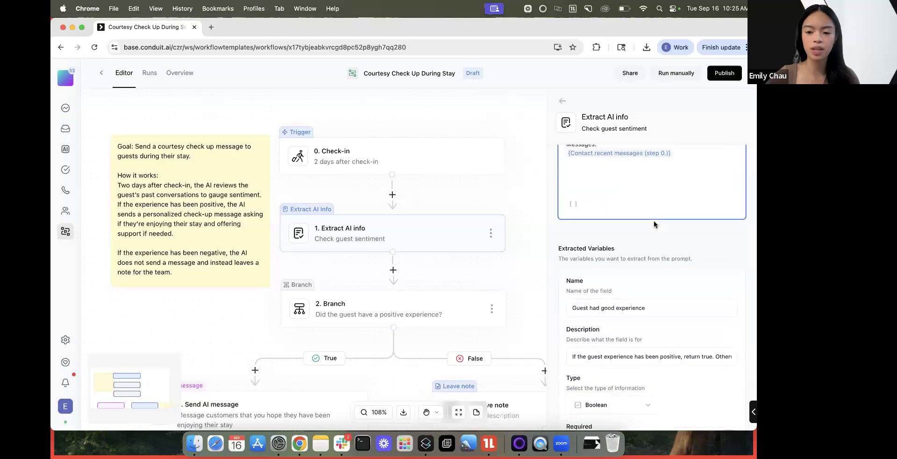
{"action": "left_click_drag", "start_coordinate": [573, 276], "coordinate": [676, 275]}
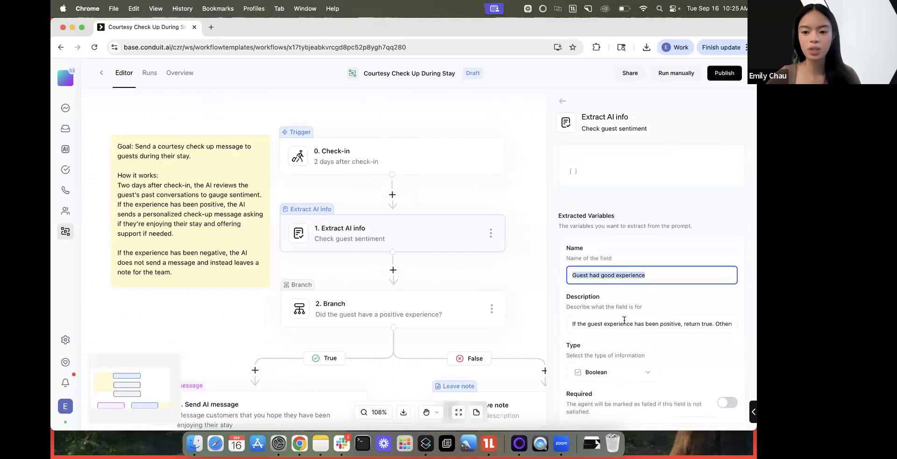
{"action": "scroll", "coordinate": [626, 309], "scroll_direction": "down", "scroll_amount": 1}
{"action": "left_click", "coordinate": [639, 296]}
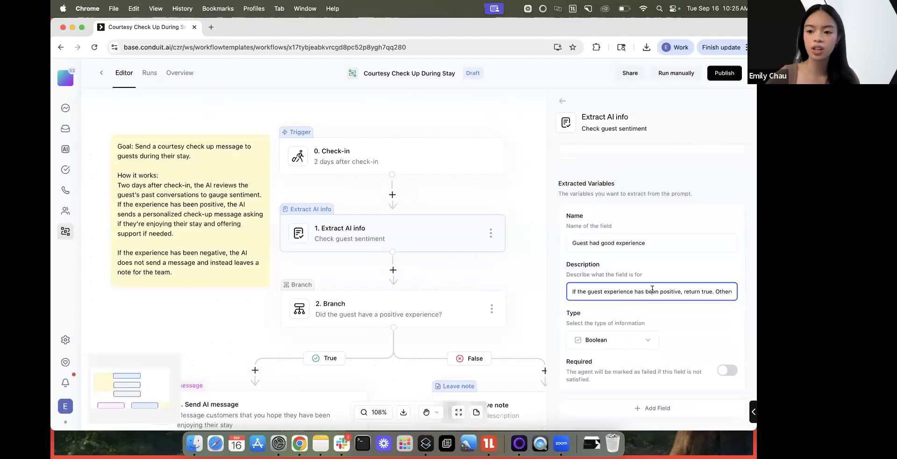
{"action": "scroll", "coordinate": [653, 290], "scroll_direction": "right", "scroll_amount": 1}
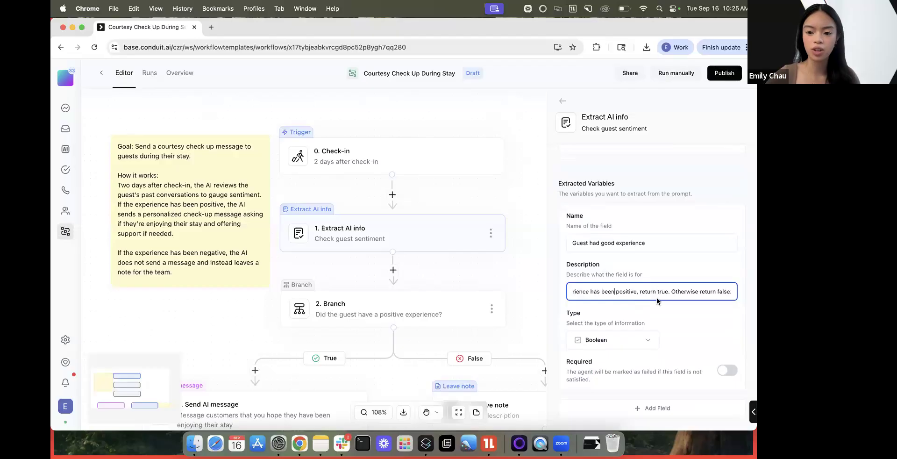
{"action": "scroll", "coordinate": [657, 300], "scroll_direction": "down", "scroll_amount": 1}
{"action": "left_click", "coordinate": [607, 306]}
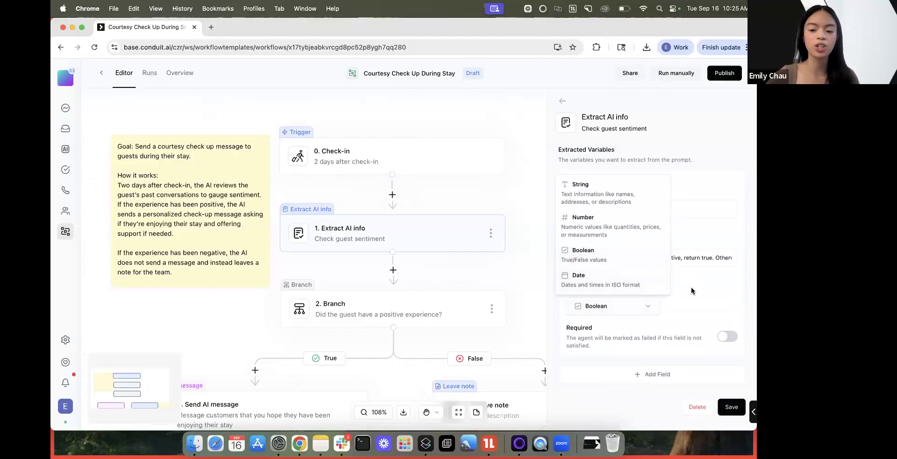
{"action": "left_click", "coordinate": [695, 303]}
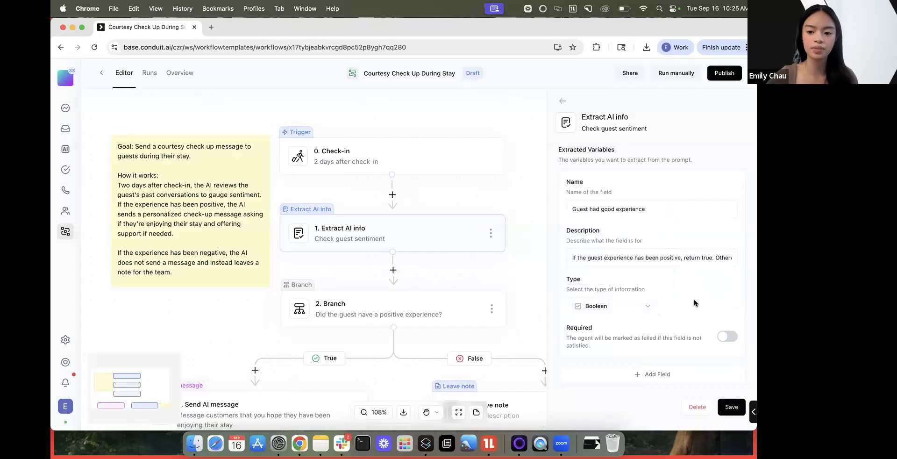
{"action": "left_click", "coordinate": [732, 407]}
- Set the Branch step's condition to True for Guest had good experience and save it
{"action": "left_click", "coordinate": [394, 306]}
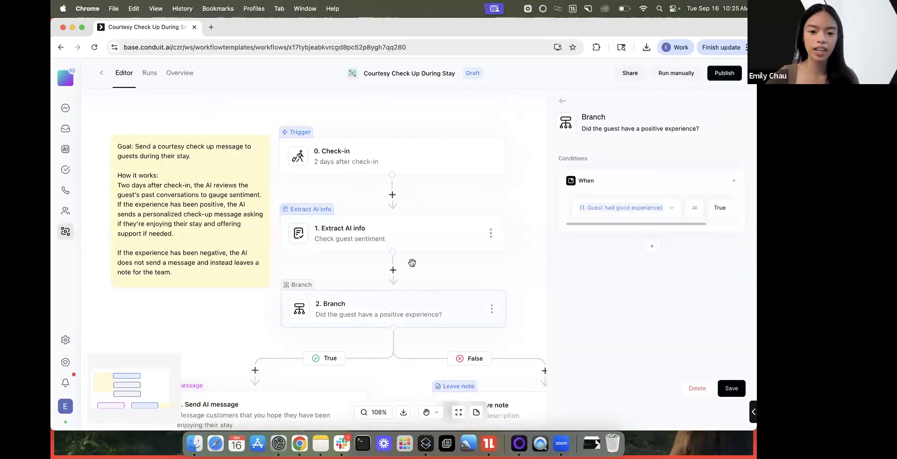
{"action": "scroll", "coordinate": [416, 281], "scroll_direction": "down", "scroll_amount": 2}
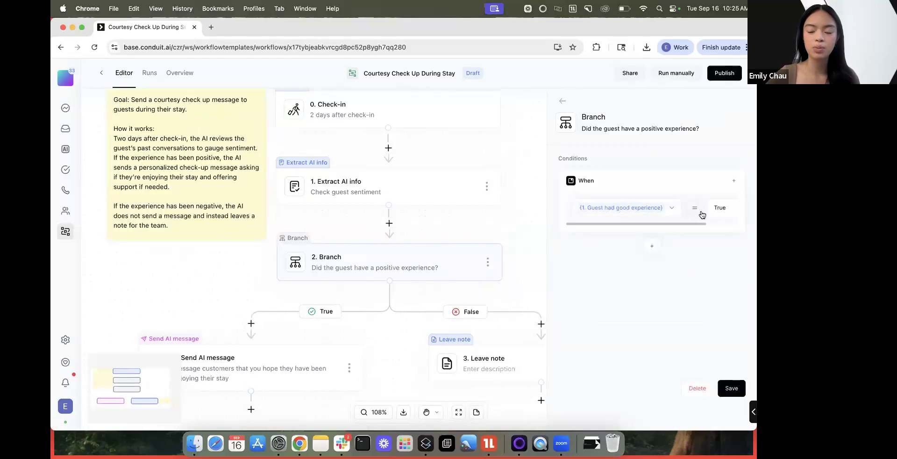
{"action": "left_click", "coordinate": [721, 211]}
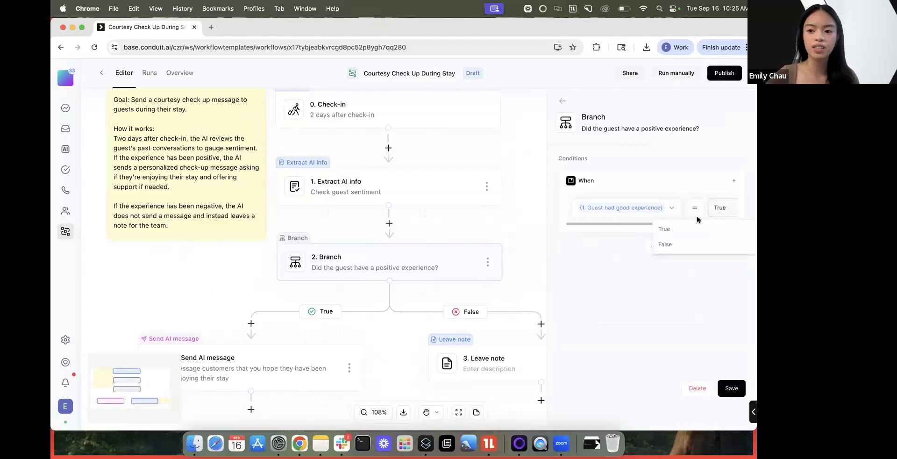
{"action": "left_click", "coordinate": [685, 231]}
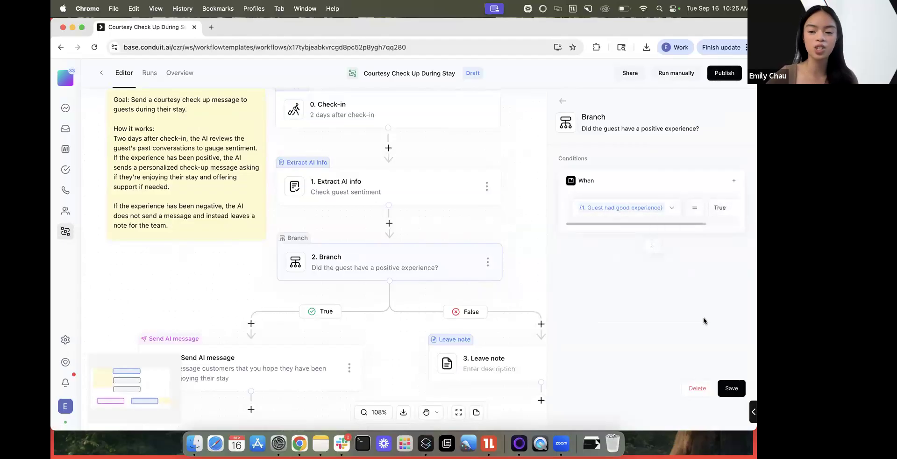
{"action": "left_click", "coordinate": [735, 394]}
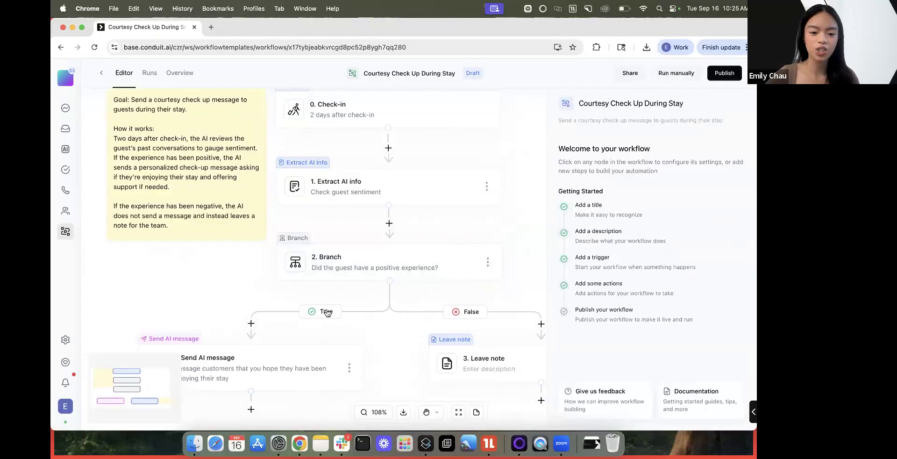
- Open the Send AI message step on the True path and read its prompt about asking guests how their stay is going
{"action": "scroll", "coordinate": [327, 313], "scroll_direction": "down", "scroll_amount": 2}
{"action": "left_click", "coordinate": [290, 333]}
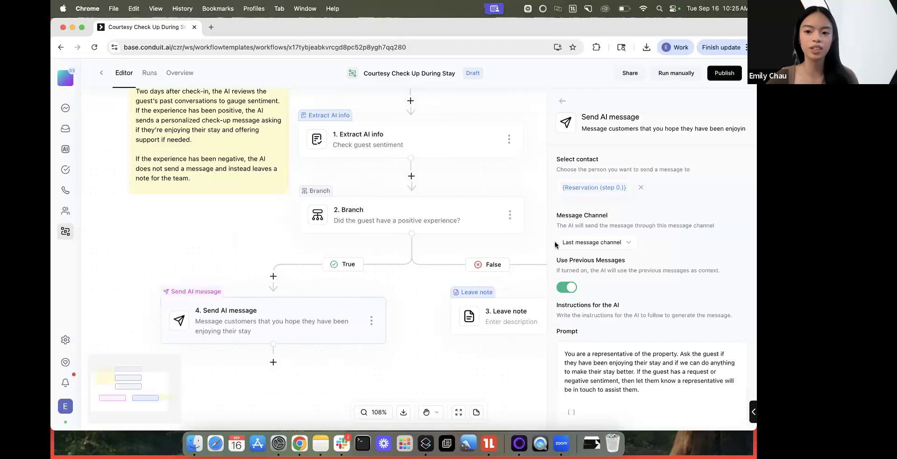
{"action": "scroll", "coordinate": [630, 233], "scroll_direction": "down", "scroll_amount": 3}
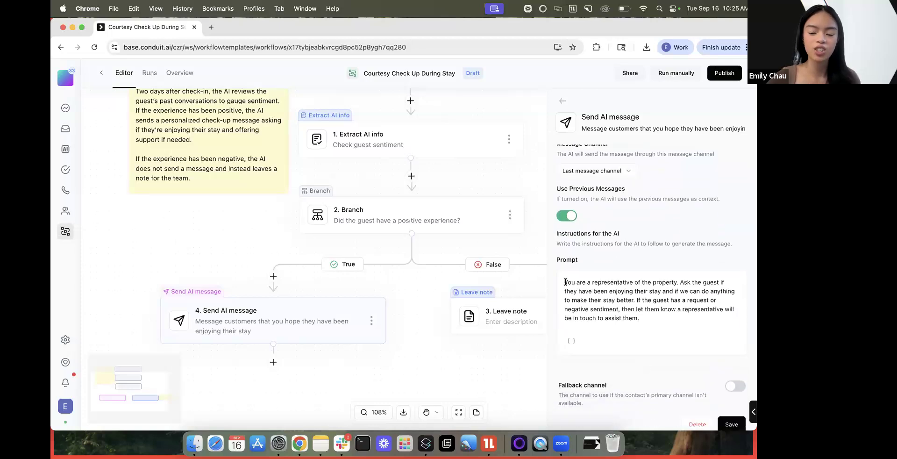
{"action": "left_click_drag", "start_coordinate": [565, 281], "coordinate": [665, 319]}
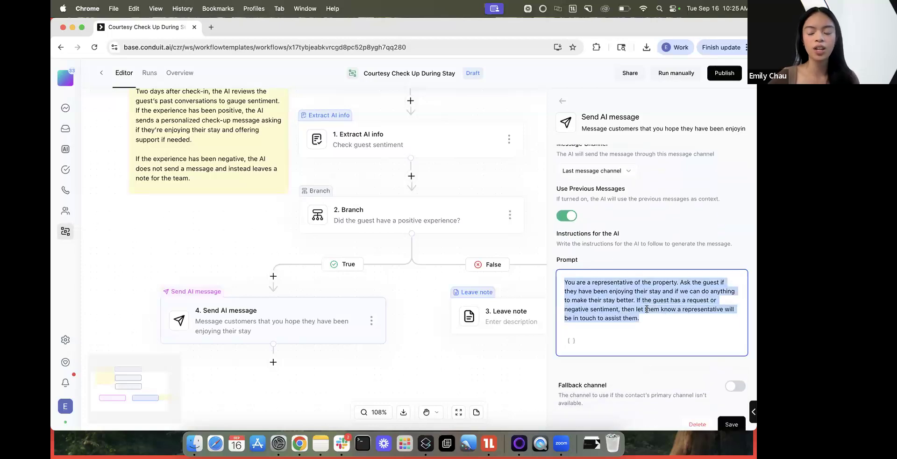
{"action": "left_click", "coordinate": [649, 316]}
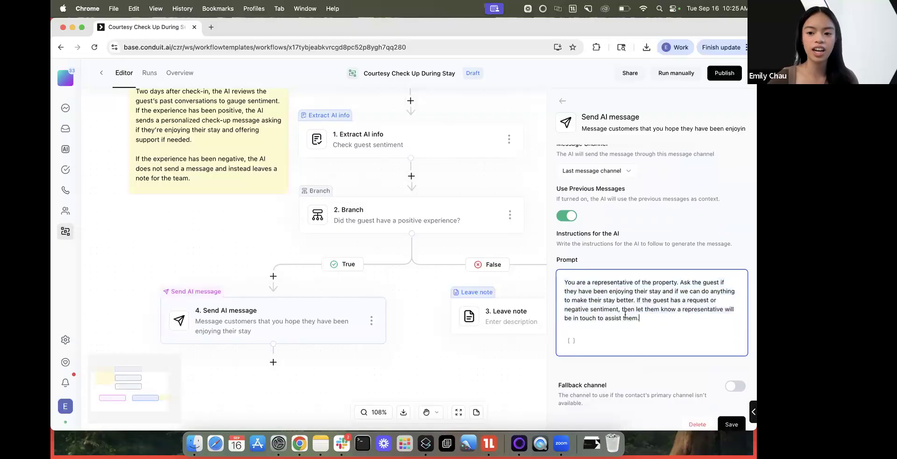
{"action": "left_click_drag", "start_coordinate": [560, 281], "coordinate": [673, 323]}
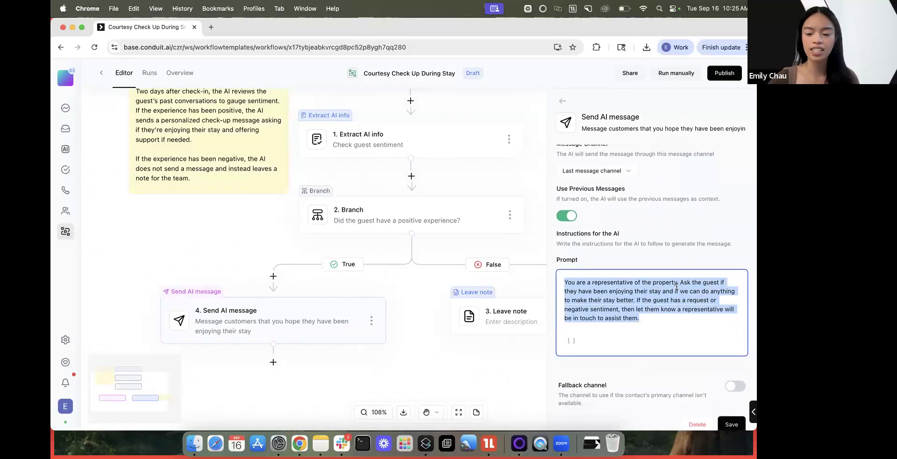
{"action": "left_click", "coordinate": [639, 299]}
{"action": "left_click_drag", "start_coordinate": [639, 299], "coordinate": [691, 316]}
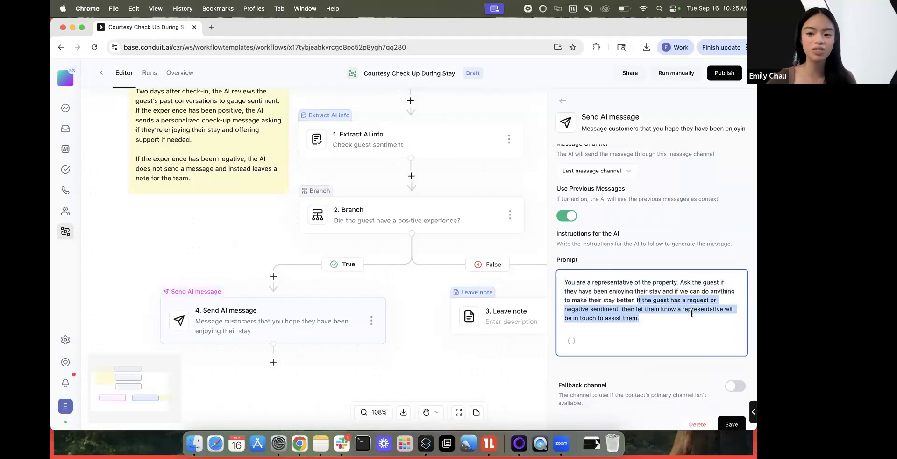
{"action": "left_click", "coordinate": [670, 314]}
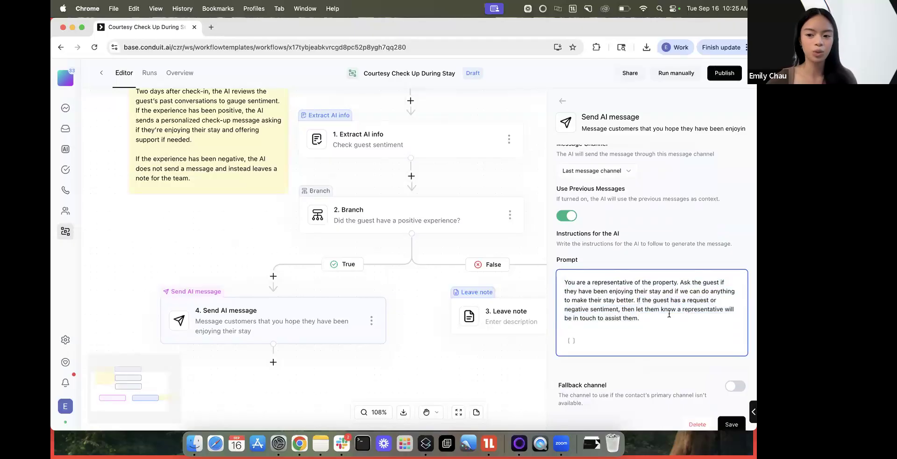
- Examine the Send AI message step's Use Previous Messages setting together with its prompt
{"action": "scroll", "coordinate": [665, 318], "scroll_direction": "down", "scroll_amount": 1}
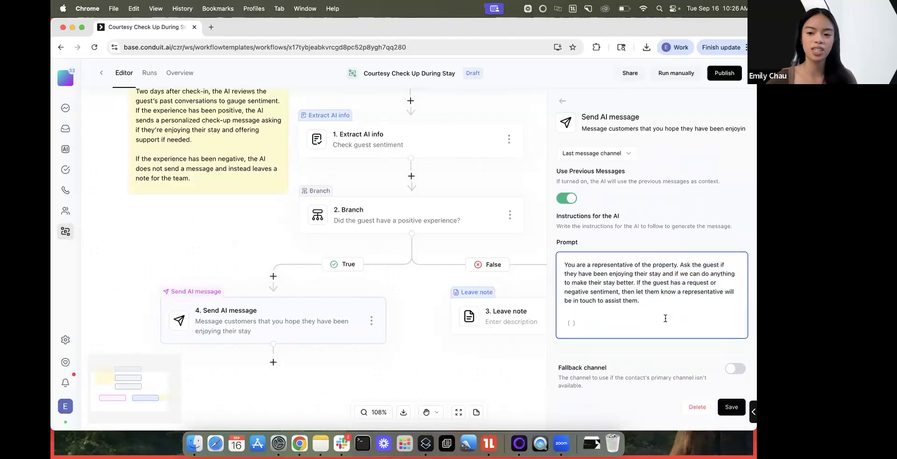
{"action": "scroll", "coordinate": [624, 266], "scroll_direction": "up", "scroll_amount": 3}
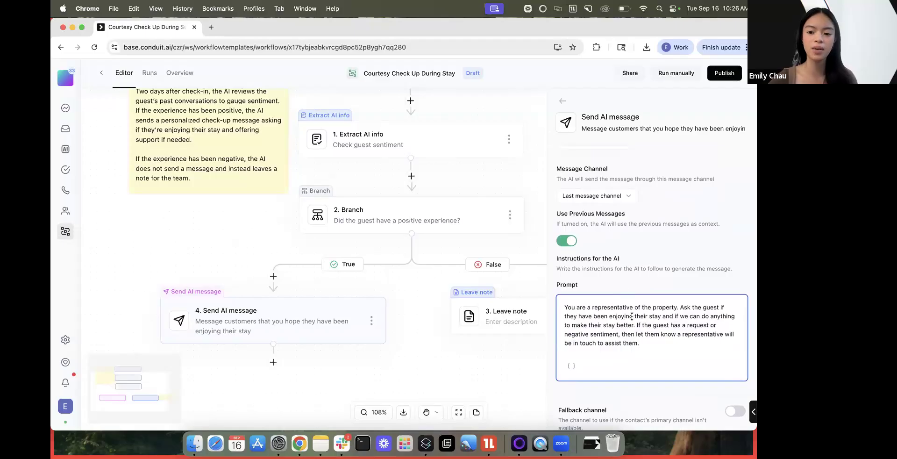
{"action": "left_click_drag", "start_coordinate": [557, 213], "coordinate": [644, 217]}
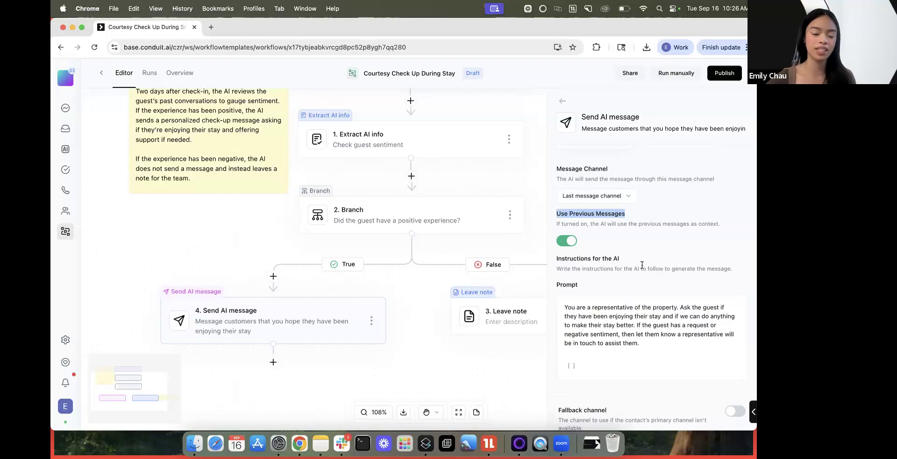
{"action": "left_click", "coordinate": [647, 345]}
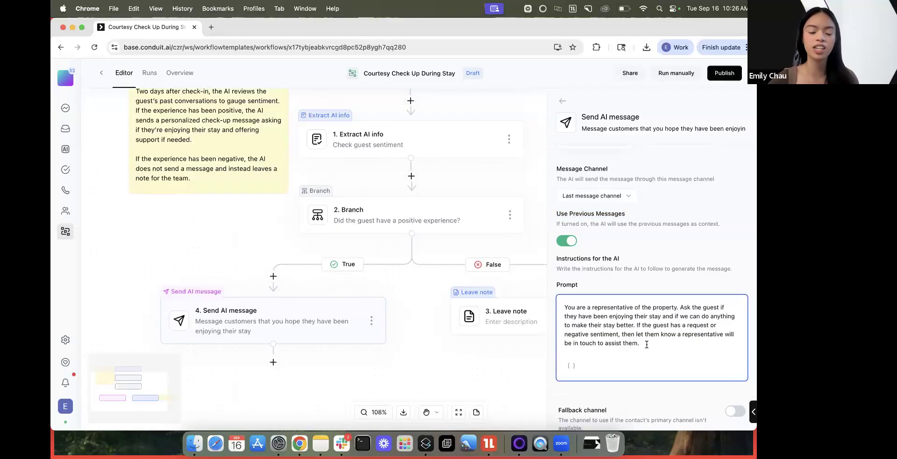
{"action": "left_click_drag", "start_coordinate": [647, 344], "coordinate": [557, 308]}
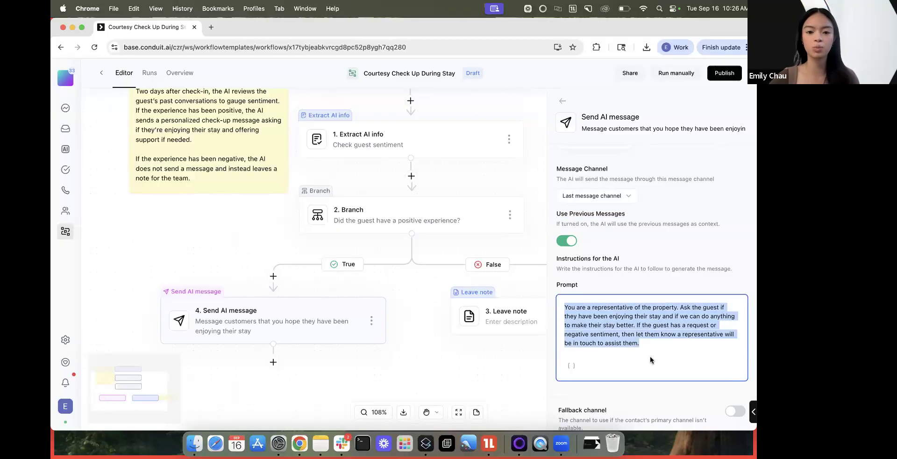
{"action": "scroll", "coordinate": [649, 356], "scroll_direction": "down", "scroll_amount": 2}
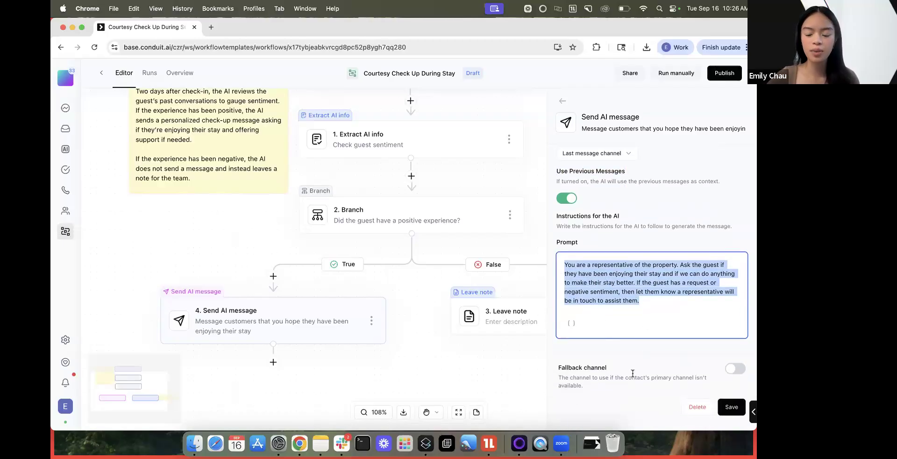
- Turn on the fallback channel for the AI message and set it to Email
{"action": "left_click", "coordinate": [735, 368]}
{"action": "scroll", "coordinate": [681, 372], "scroll_direction": "down", "scroll_amount": 1}
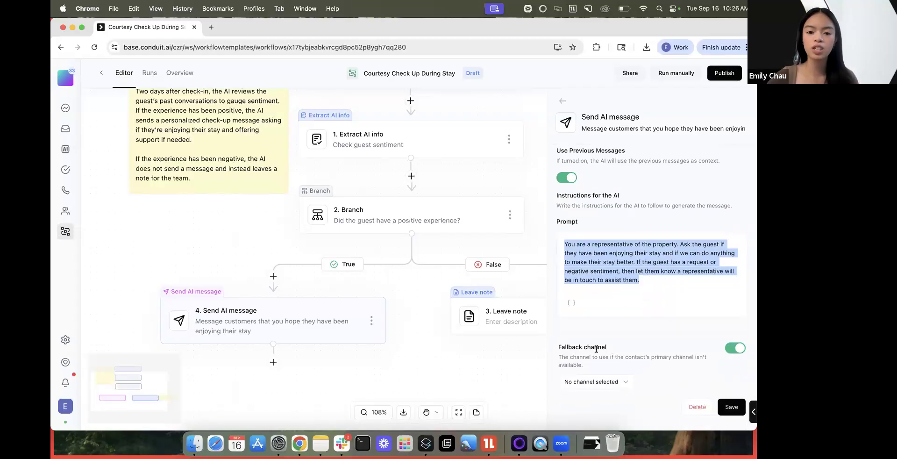
{"action": "scroll", "coordinate": [623, 351], "scroll_direction": "up", "scroll_amount": 5}
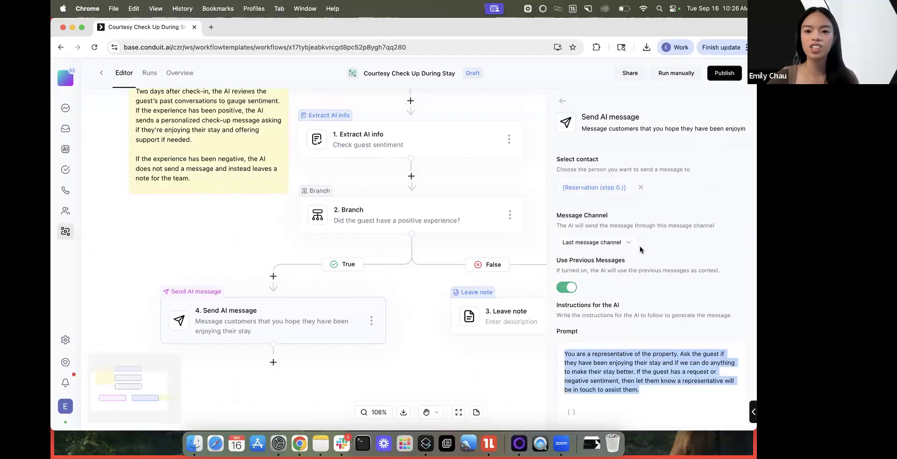
{"action": "scroll", "coordinate": [640, 249], "scroll_direction": "down", "scroll_amount": 1}
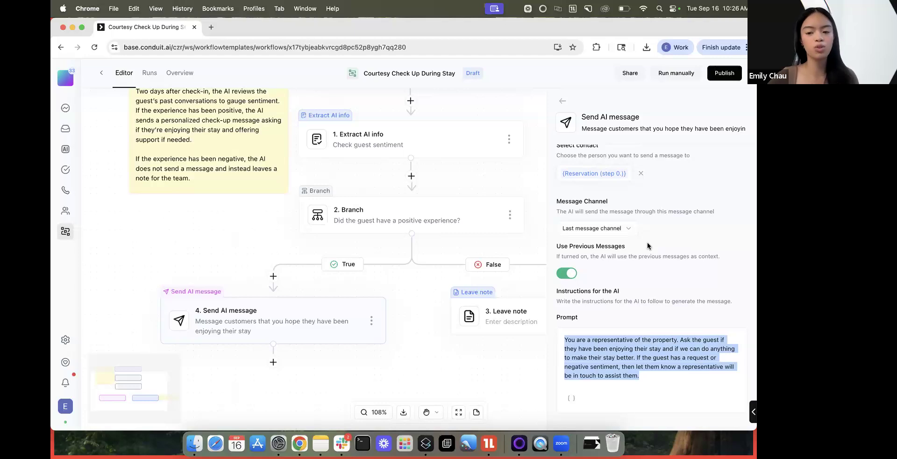
{"action": "scroll", "coordinate": [647, 246], "scroll_direction": "down", "scroll_amount": 3}
{"action": "left_click", "coordinate": [591, 382]}
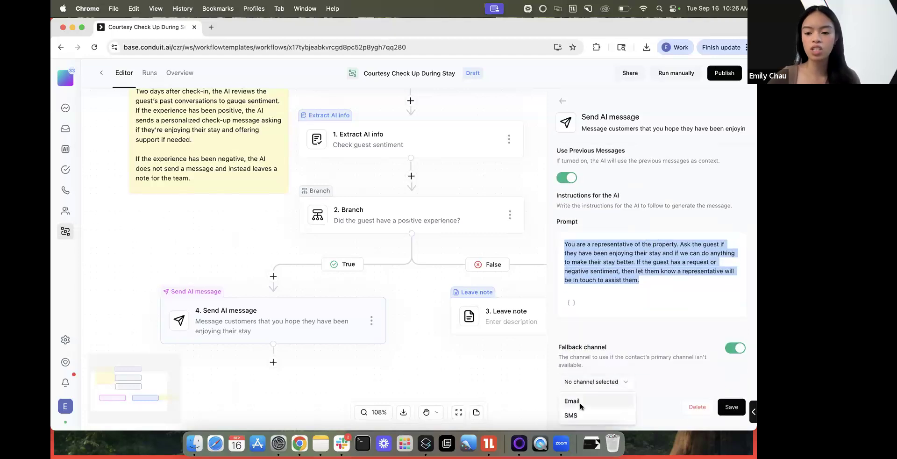
{"action": "left_click", "coordinate": [582, 400]}
- Choose the sender's email address for the fallback email and check the sender name and subject fields
{"action": "scroll", "coordinate": [610, 261], "scroll_direction": "down", "scroll_amount": 5}
{"action": "left_click", "coordinate": [599, 238]}
{"action": "left_click", "coordinate": [593, 260]}
{"action": "left_click", "coordinate": [586, 281]}
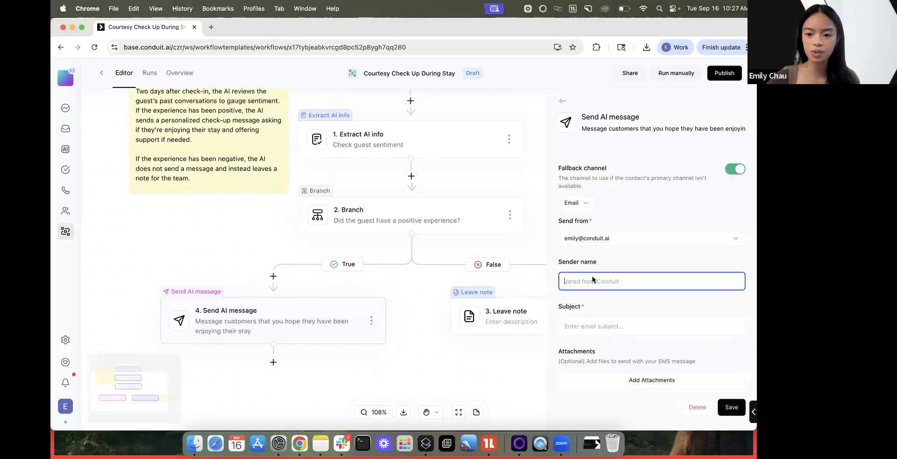
{"action": "left_click", "coordinate": [581, 328]}
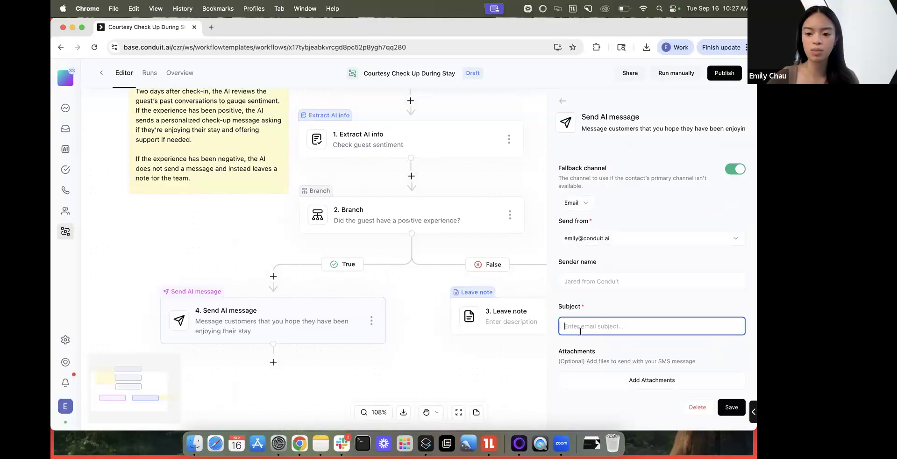
- Recheck the AI message prompt and save the Send AI message step with the email subject left blank
{"action": "scroll", "coordinate": [585, 342], "scroll_direction": "up", "scroll_amount": 10}
{"action": "scroll", "coordinate": [586, 342], "scroll_direction": "down", "scroll_amount": 2}
{"action": "left_click_drag", "start_coordinate": [648, 336], "coordinate": [566, 295]}
{"action": "scroll", "coordinate": [581, 315], "scroll_direction": "down", "scroll_amount": 5}
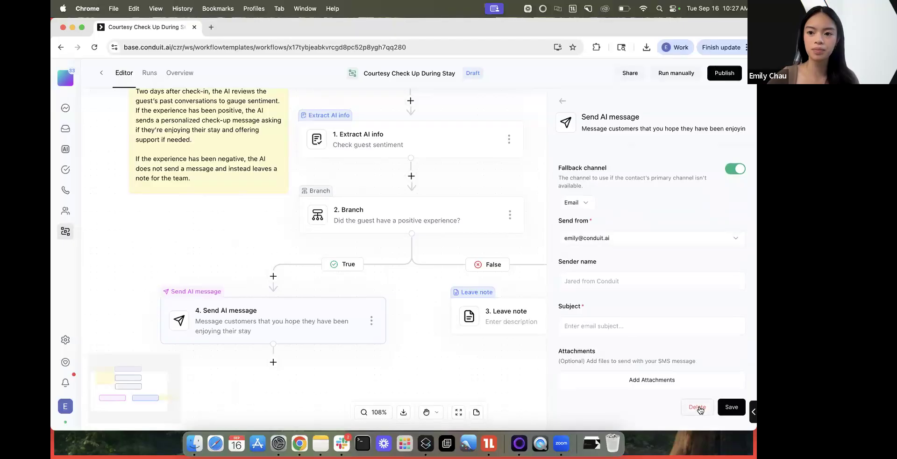
{"action": "left_click", "coordinate": [732, 406]}
- Reopen the Branch step and review its condition and its False path
{"action": "left_click_drag", "start_coordinate": [404, 269], "coordinate": [360, 262]}
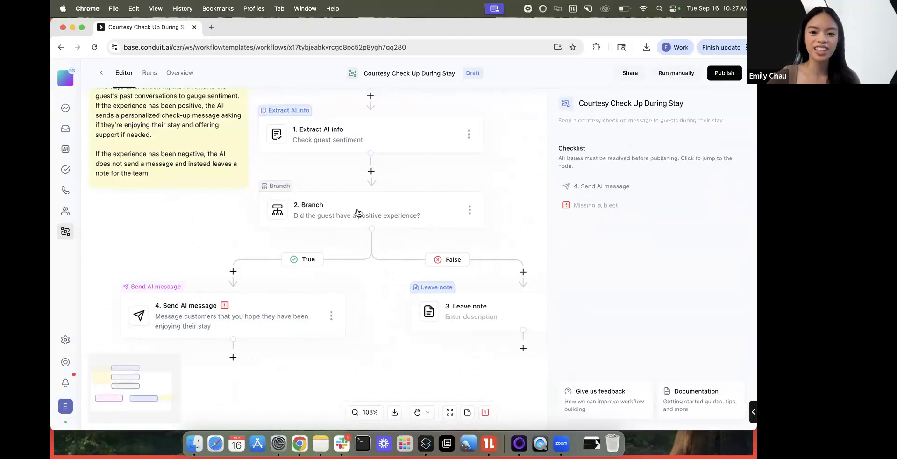
{"action": "left_click", "coordinate": [368, 218]}
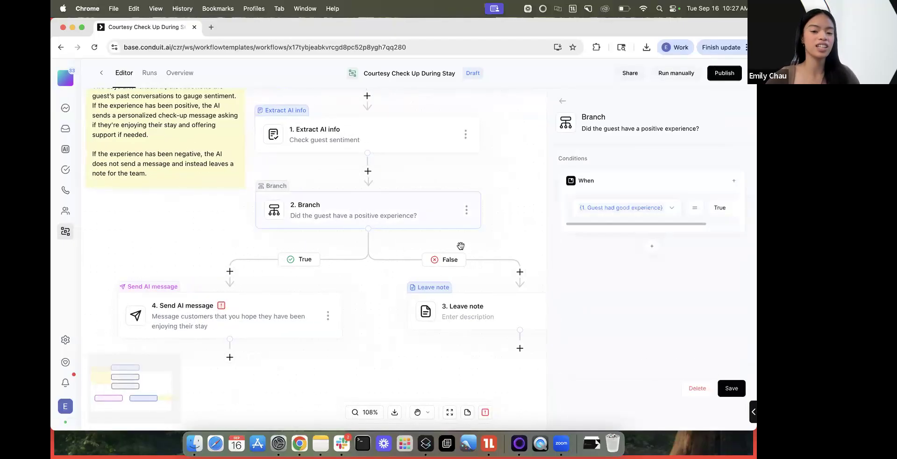
{"action": "scroll", "coordinate": [433, 258], "scroll_direction": "down", "scroll_amount": 2}
{"action": "scroll", "coordinate": [433, 258], "scroll_direction": "right", "scroll_amount": 3}
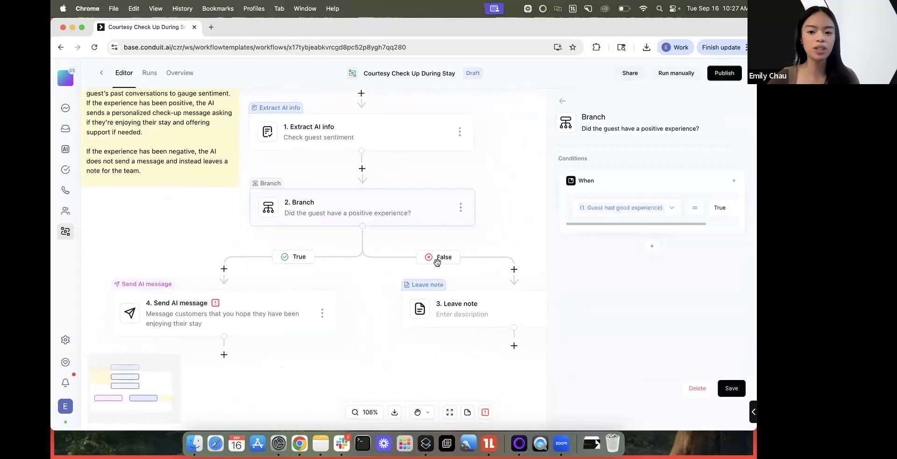
- Open the Leave note step on the False path, read its note message about the unsent check-up, and save it
{"action": "left_click", "coordinate": [431, 286]}
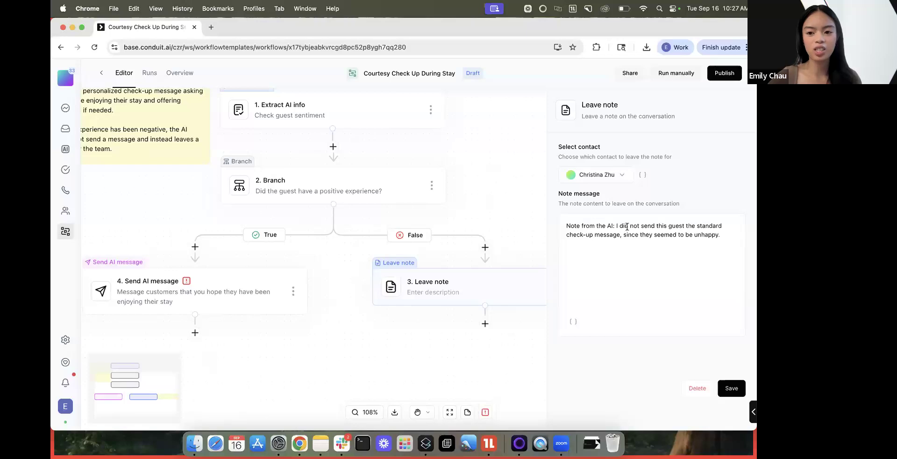
{"action": "left_click", "coordinate": [589, 228]}
{"action": "left_click_drag", "start_coordinate": [567, 225], "coordinate": [725, 227]}
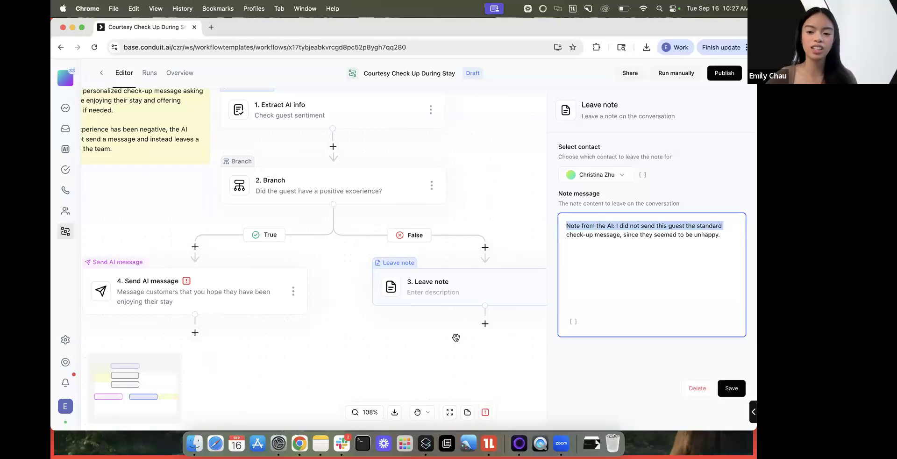
{"action": "scroll", "coordinate": [486, 323], "scroll_direction": "right", "scroll_amount": 2}
{"action": "left_click", "coordinate": [572, 227]}
{"action": "left_click_drag", "start_coordinate": [567, 227], "coordinate": [673, 227]}
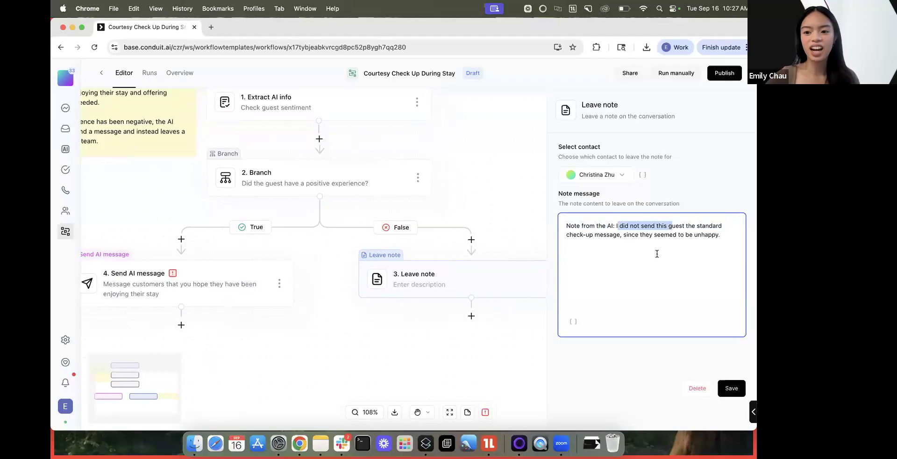
{"action": "left_click", "coordinate": [601, 233]}
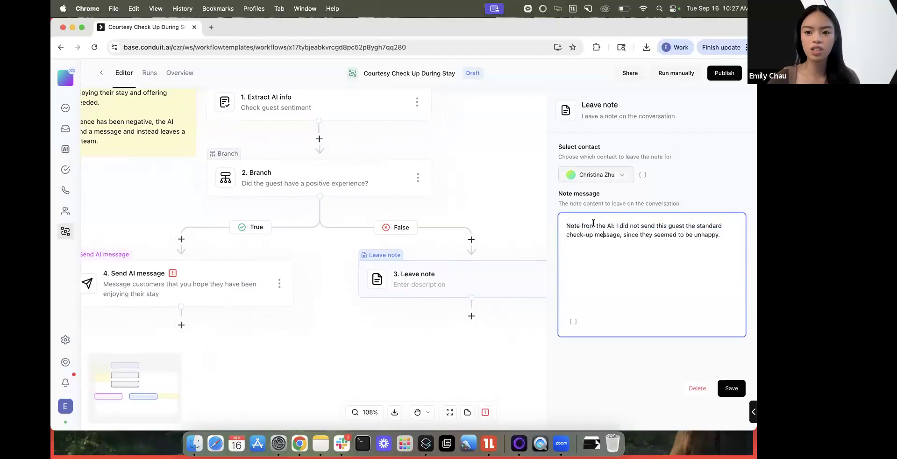
{"action": "left_click_drag", "start_coordinate": [724, 226], "coordinate": [728, 232]}
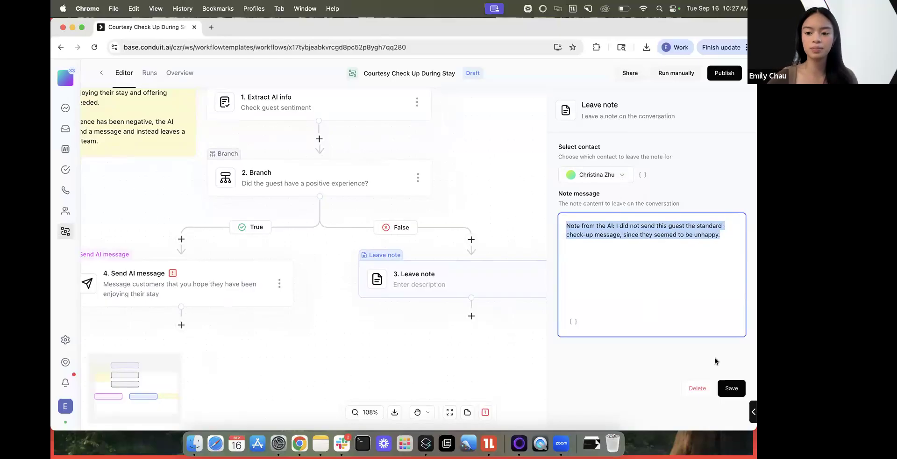
{"action": "left_click", "coordinate": [731, 388]}
{"action": "scroll", "coordinate": [386, 279], "scroll_direction": "up", "scroll_amount": 3}
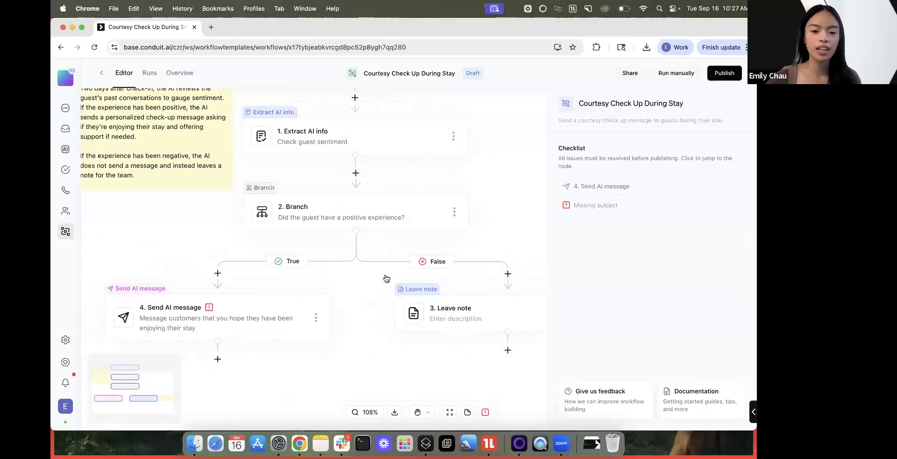
{"action": "left_click", "coordinate": [396, 75]}
{"action": "scroll", "coordinate": [384, 208], "scroll_direction": "up", "scroll_amount": 2}
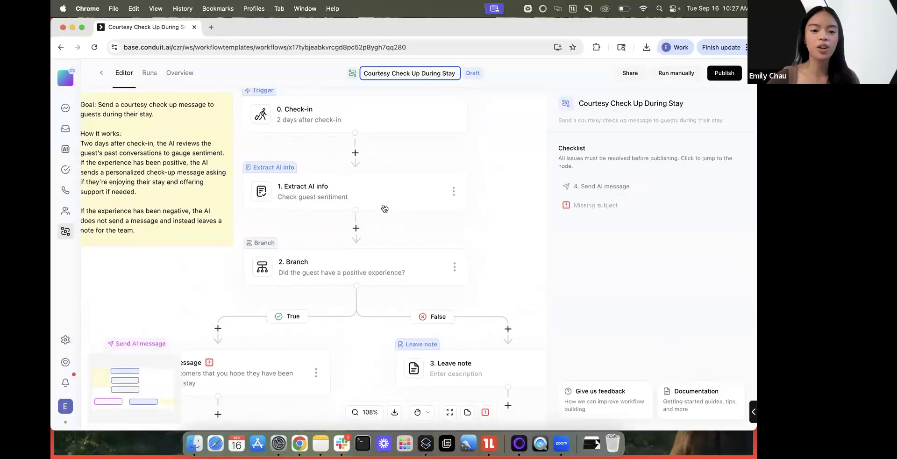
{"action": "scroll", "coordinate": [365, 267], "scroll_direction": "down", "scroll_amount": 1}
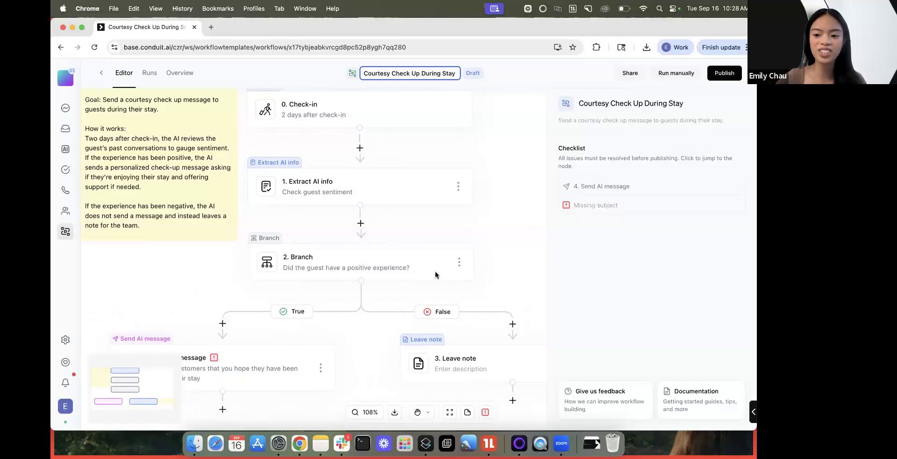
- Reopen the Branch and Extract AI info steps and examine the extracted variable's name, description and type
{"action": "left_click", "coordinate": [367, 256]}
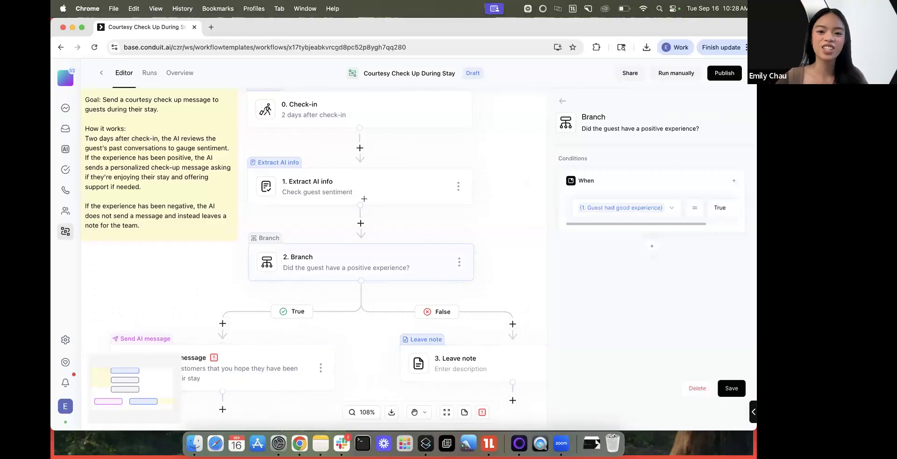
{"action": "left_click", "coordinate": [365, 184]}
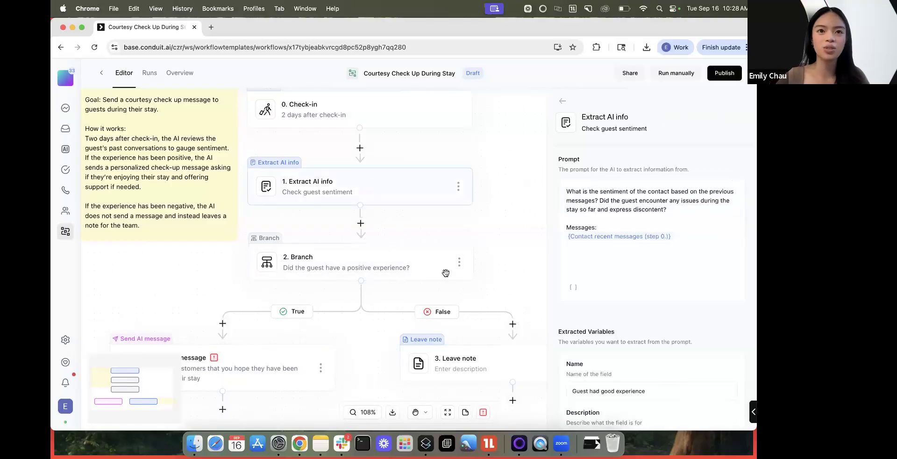
{"action": "scroll", "coordinate": [593, 285], "scroll_direction": "down", "scroll_amount": 3}
{"action": "scroll", "coordinate": [593, 295], "scroll_direction": "down", "scroll_amount": 3}
{"action": "left_click", "coordinate": [594, 280]}
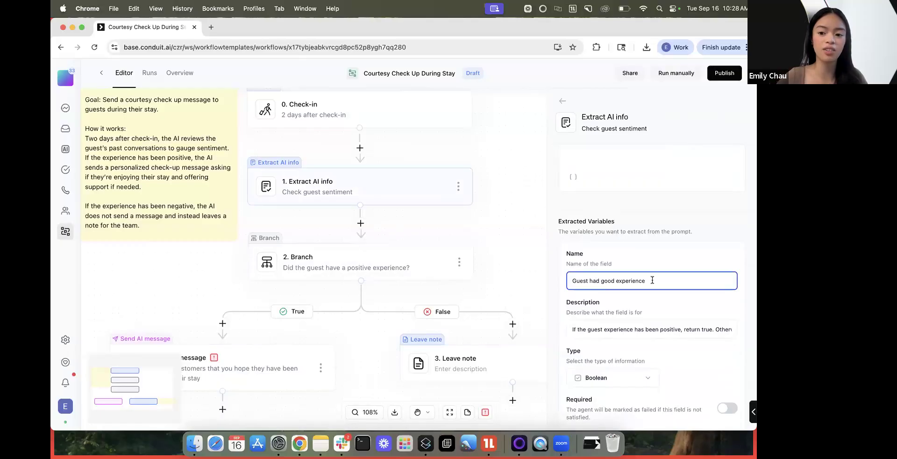
{"action": "scroll", "coordinate": [647, 307], "scroll_direction": "down", "scroll_amount": 2}
{"action": "left_click", "coordinate": [608, 326]}
{"action": "left_click", "coordinate": [698, 295]}
{"action": "left_click_drag", "start_coordinate": [645, 230], "coordinate": [577, 230]}
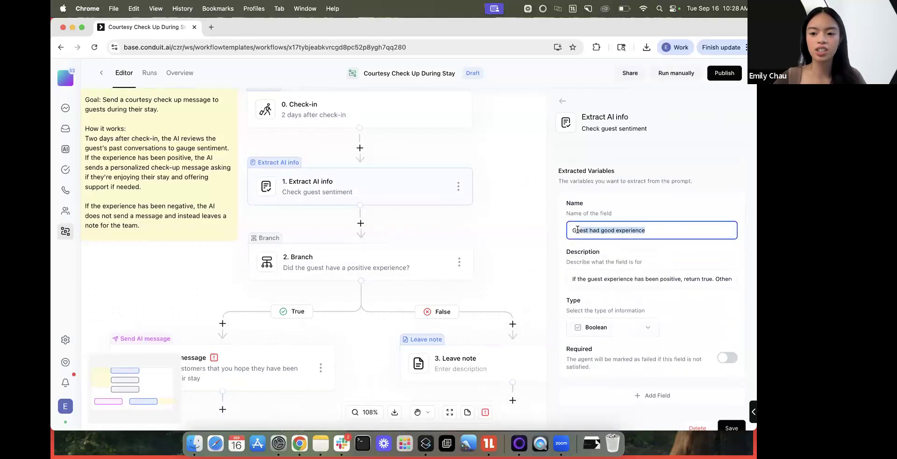
- Add a second extracted variable named 'Rate the experience of the guest' to the Extract AI info step
{"action": "left_click", "coordinate": [695, 280]}
{"action": "key", "text": "Down"}
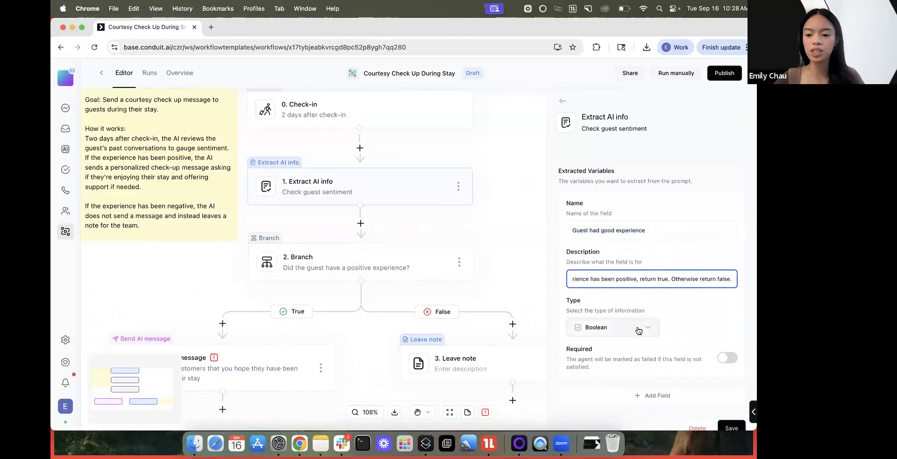
{"action": "scroll", "coordinate": [639, 331], "scroll_direction": "down", "scroll_amount": 1}
{"action": "left_click", "coordinate": [629, 375]}
{"action": "left_click_drag", "start_coordinate": [651, 209], "coordinate": [549, 211]}
{"action": "scroll", "coordinate": [617, 304], "scroll_direction": "down", "scroll_amount": 3}
{"action": "left_click", "coordinate": [618, 302]}
{"action": "type", "text": "Rate the experien"}
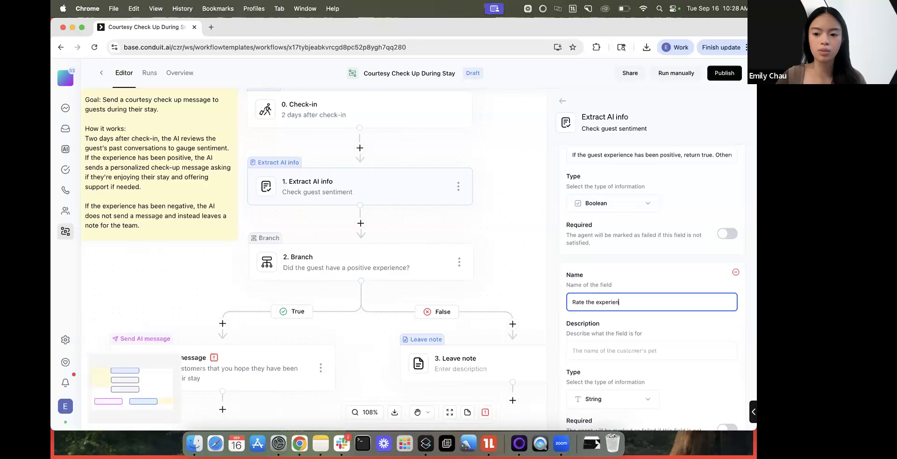
{"action": "type", "text": "ce of the guest"}
- Describe the new variable as 'Return the guest sentiment as positive, negative, or neutral. Rate their experience from 1-10'
{"action": "left_click", "coordinate": [609, 351]}
{"action": "scroll", "coordinate": [609, 352], "scroll_direction": "down", "scroll_amount": 1}
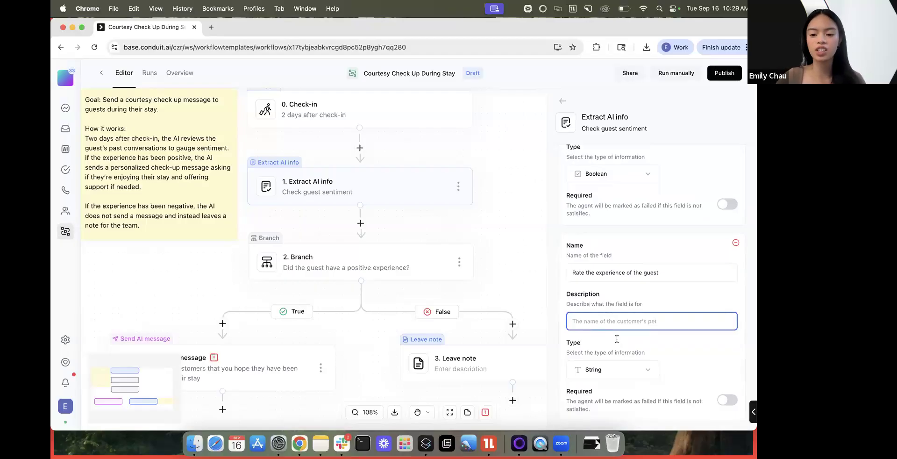
{"action": "type", "text": "Return the guest sentiment as positive, negative, or neutral."}
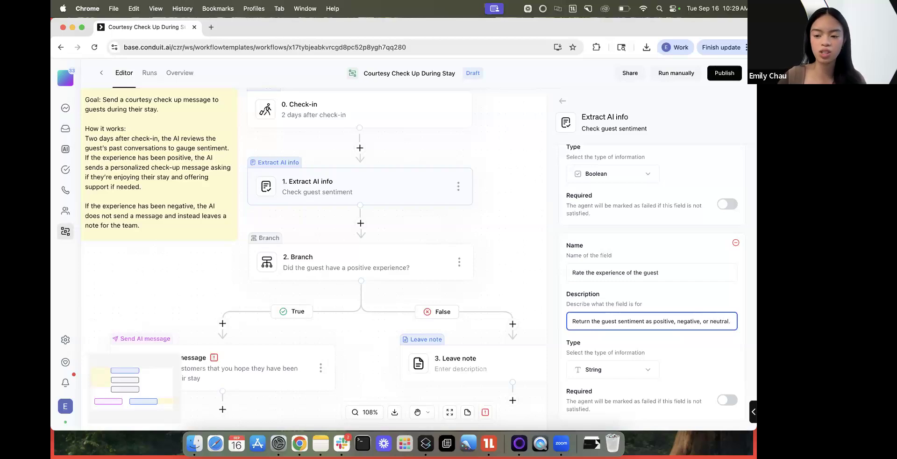
{"action": "type", "text": "R"}
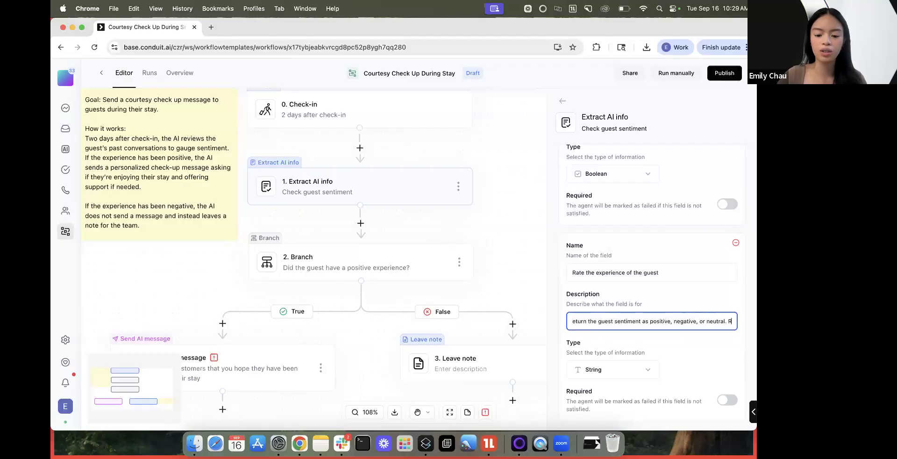
{"action": "type", "text": "ate their"}
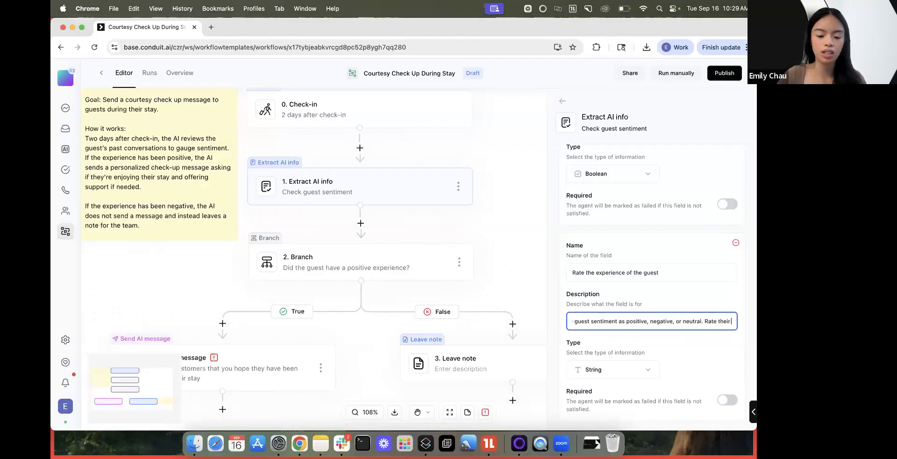
{"action": "type", "text": " experienc"}
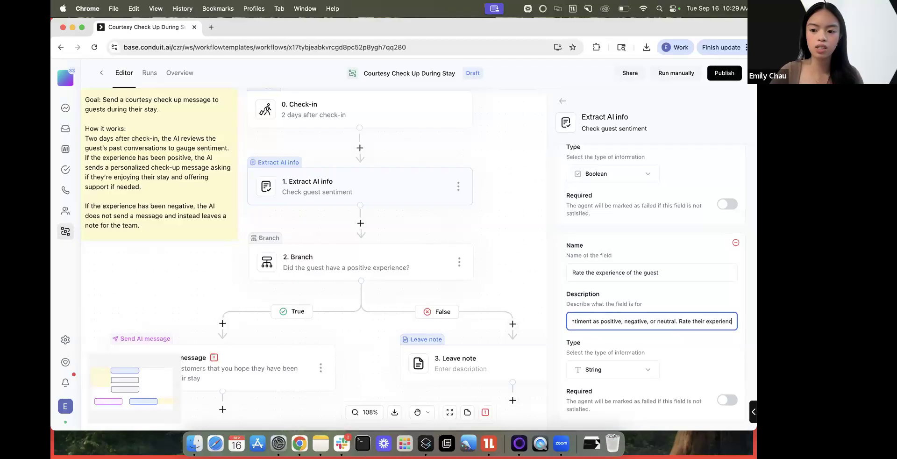
{"action": "type", "text": "e from 1-"}
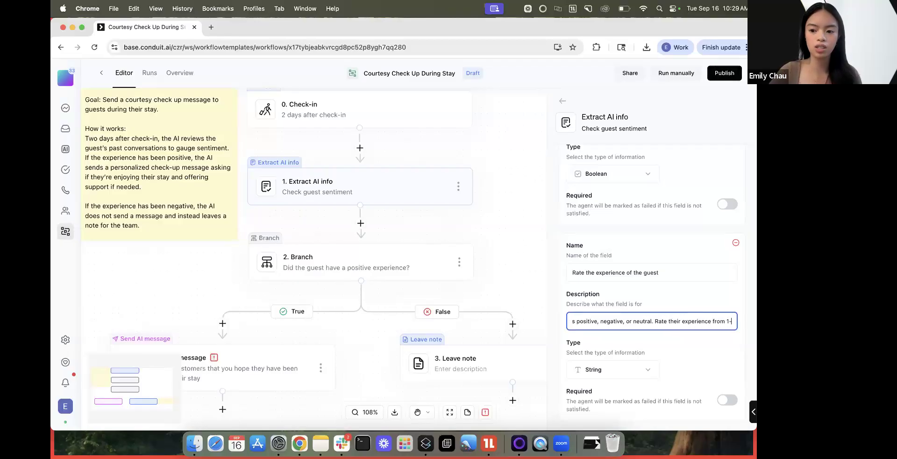
{"action": "type", "text": "10"}
{"action": "left_click", "coordinate": [691, 343]}
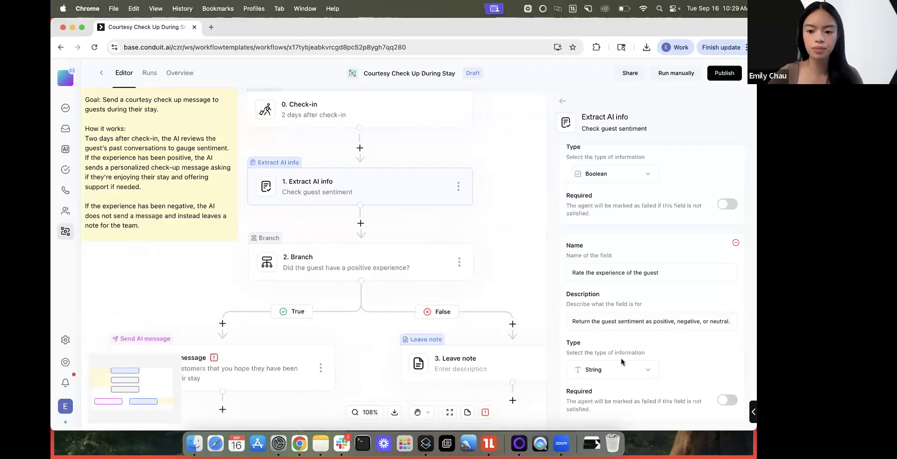
- Review the type options for the guest experience rating variable, keep String, and recheck its description
{"action": "left_click", "coordinate": [619, 368]}
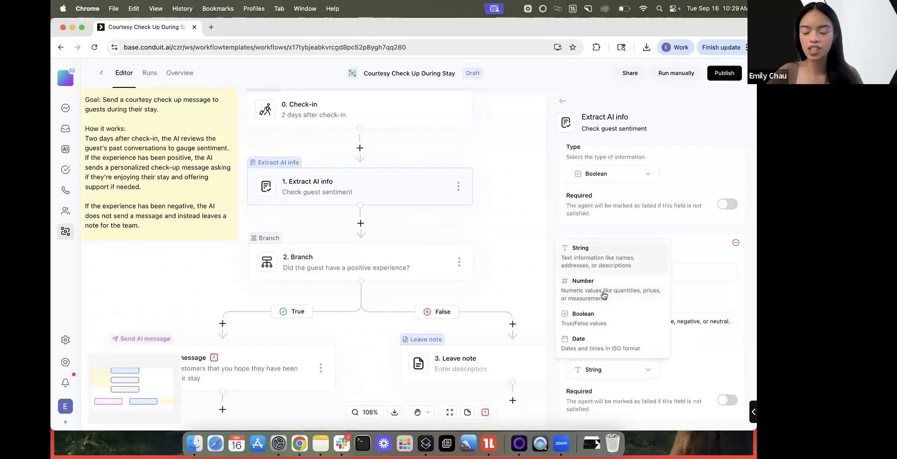
{"action": "left_click", "coordinate": [612, 246]}
{"action": "left_click", "coordinate": [673, 321]}
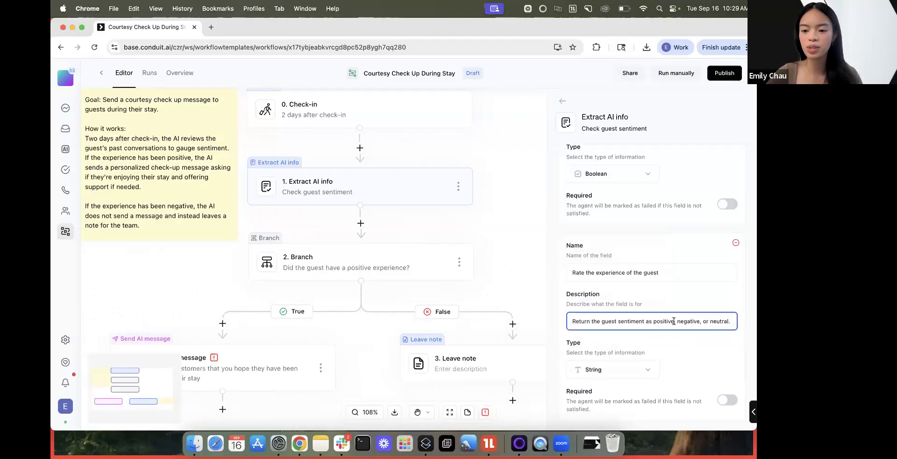
{"action": "type", "text": "Rate their experience from 1-10"}
{"action": "left_click_drag", "start_coordinate": [649, 321], "coordinate": [747, 322]}
{"action": "left_click", "coordinate": [602, 371]}
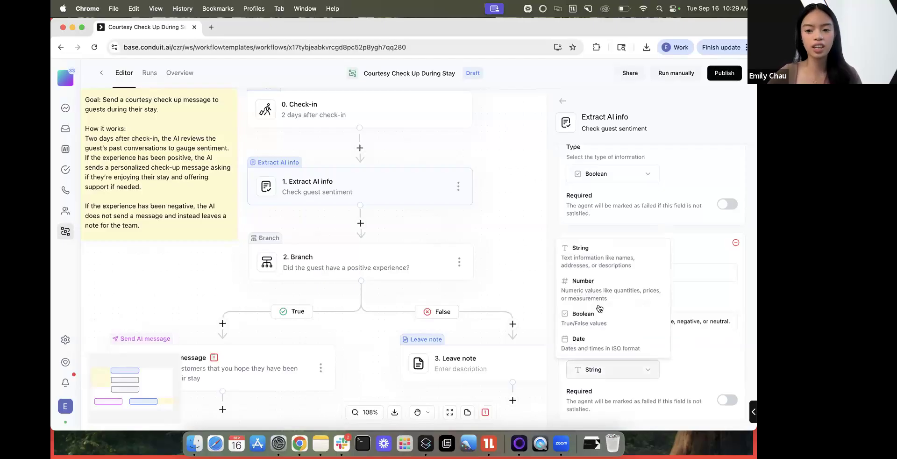
{"action": "left_click", "coordinate": [707, 352]}
- Save the Extract AI info step with the added guest experience rating variable
{"action": "scroll", "coordinate": [437, 286], "scroll_direction": "down", "scroll_amount": 3}
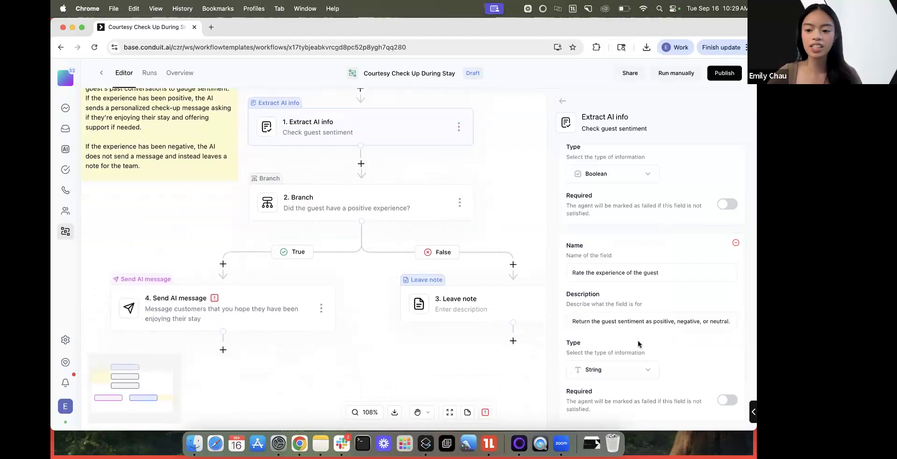
{"action": "scroll", "coordinate": [664, 359], "scroll_direction": "down", "scroll_amount": 3}
{"action": "left_click", "coordinate": [732, 406]}
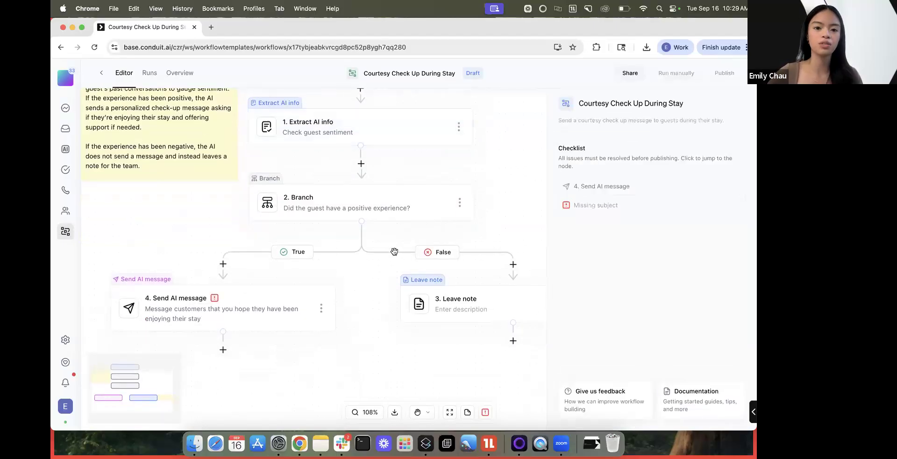
- Open the Branch step's condition settings
{"action": "scroll", "coordinate": [394, 252], "scroll_direction": "up", "scroll_amount": 2}
{"action": "left_click", "coordinate": [355, 243]}
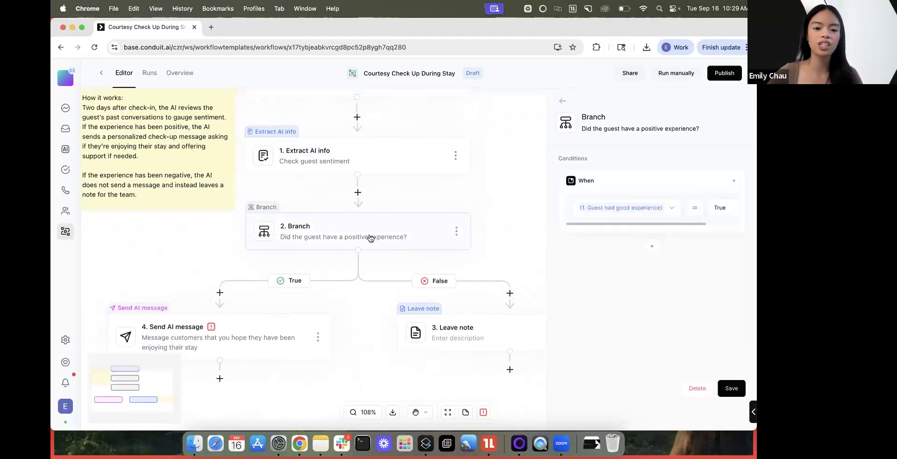
- Insert a Filter action between the Extract AI info step and the Branch step
{"action": "mouse_move", "coordinate": [377, 228]}
{"action": "left_mouse_down"}
{"action": "mouse_move", "coordinate": [376, 265]}
{"action": "mouse_move", "coordinate": [375, 233]}
{"action": "left_mouse_up"}
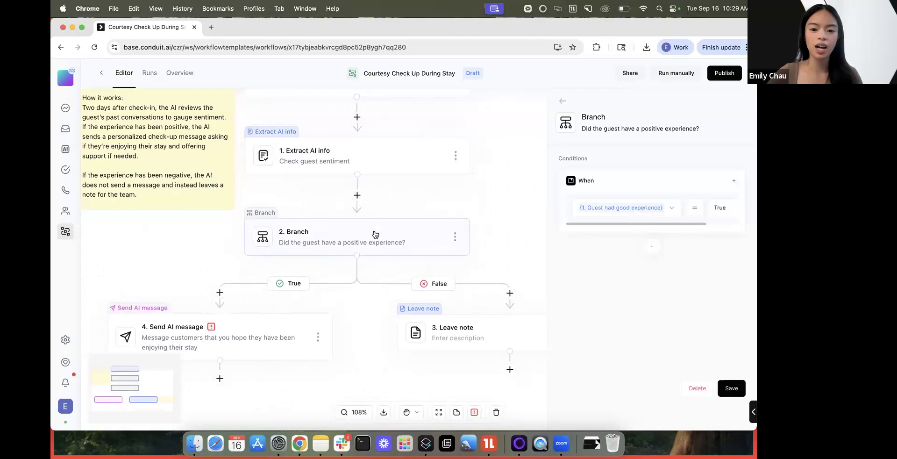
{"action": "left_click", "coordinate": [357, 195]}
{"action": "scroll", "coordinate": [638, 326], "scroll_direction": "down", "scroll_amount": 15}
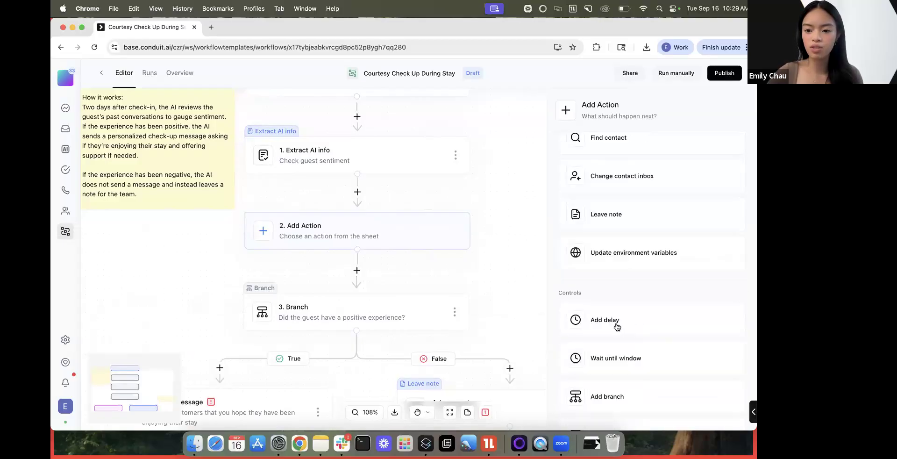
{"action": "left_click", "coordinate": [615, 234]}
- Add a filter condition requiring the extracted "Rate the experience of the guest" field to equal "positive"
{"action": "left_click", "coordinate": [629, 214]}
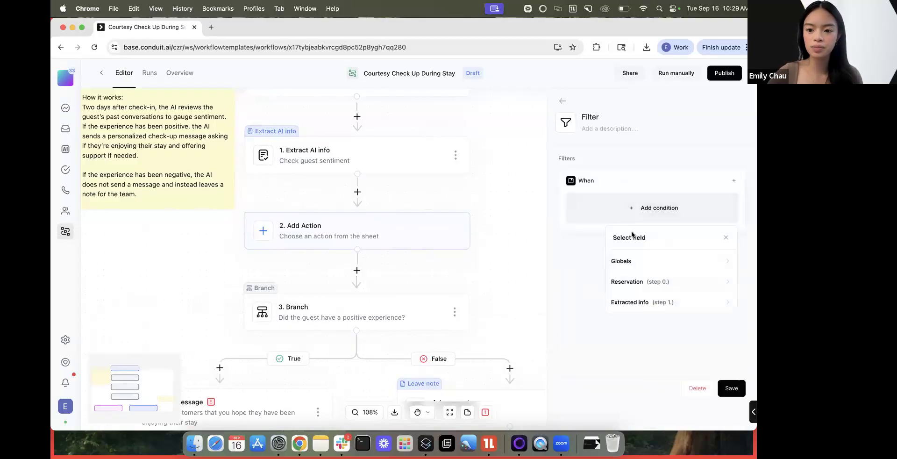
{"action": "left_click", "coordinate": [603, 216]}
{"action": "left_click", "coordinate": [611, 217]}
{"action": "left_click", "coordinate": [629, 304]}
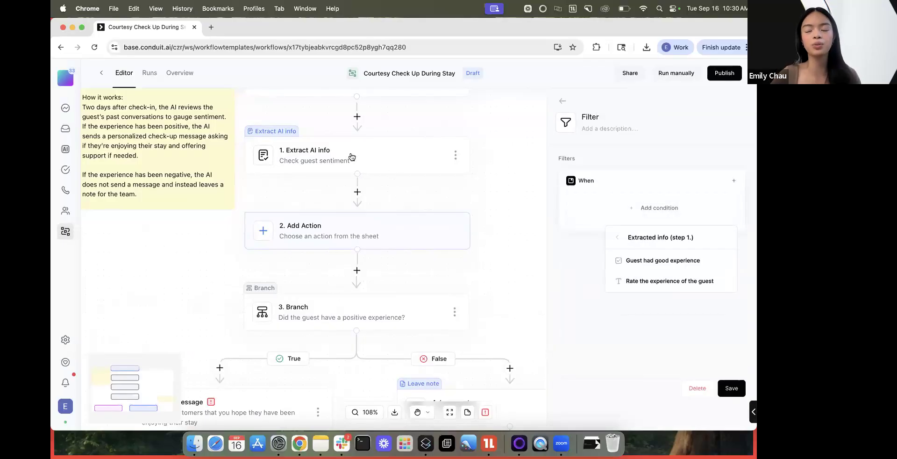
{"action": "left_click", "coordinate": [645, 281]}
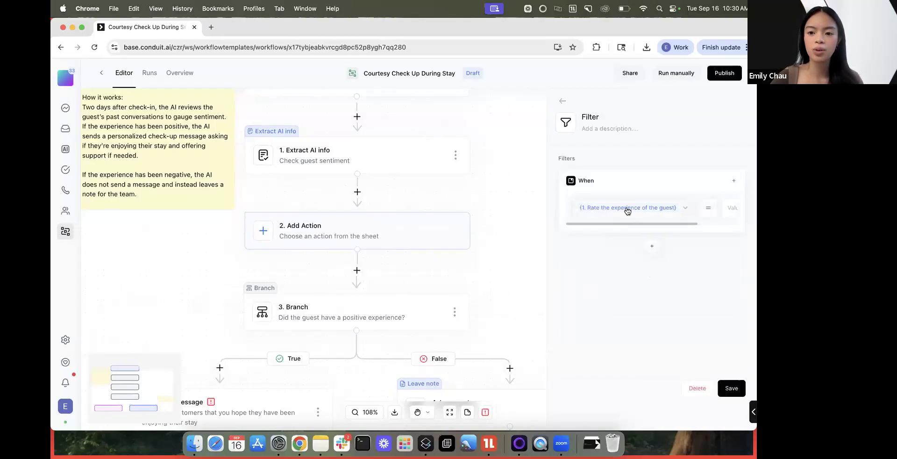
{"action": "scroll", "coordinate": [645, 208], "scroll_direction": "right", "scroll_amount": 3}
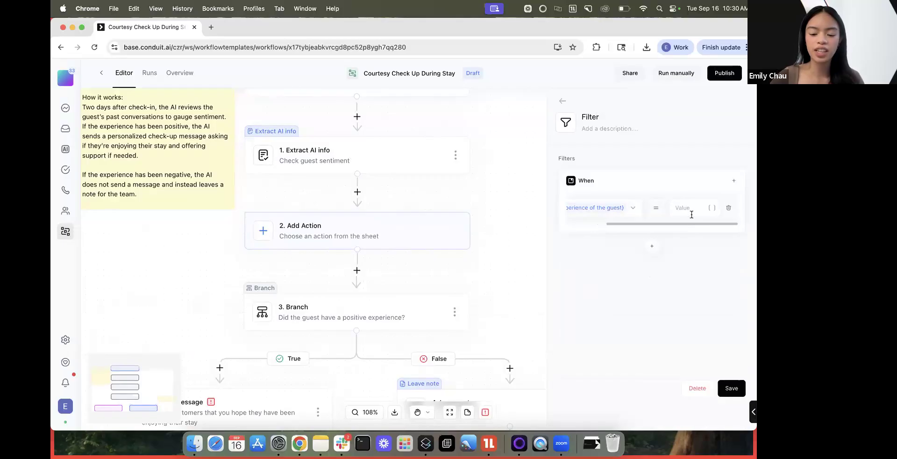
{"action": "left_click", "coordinate": [692, 210]}
{"action": "type", "text": "positiv"}
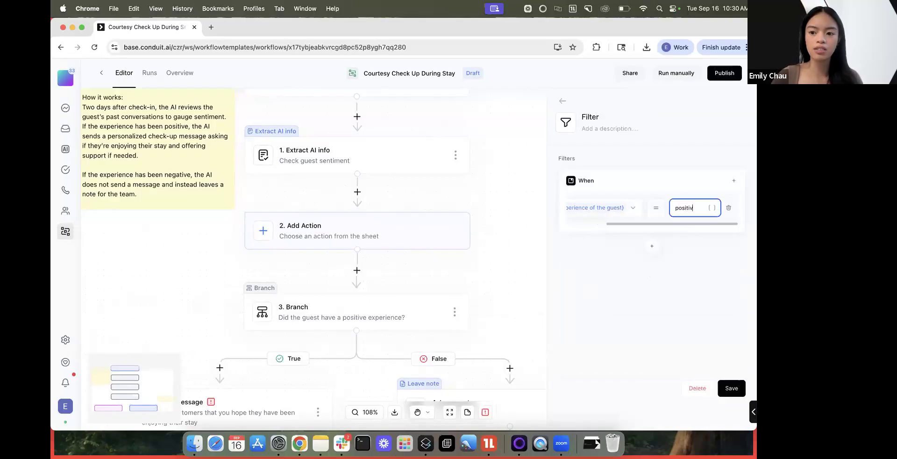
- Add an OR condition where "Rate the experience of the guest" equals "neutral", and save the filter
{"action": "left_click", "coordinate": [652, 245]}
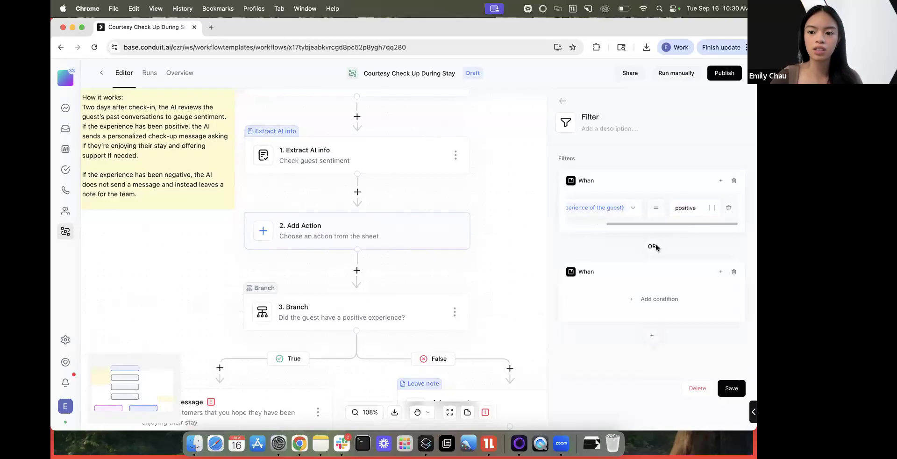
{"action": "left_click", "coordinate": [628, 299]}
{"action": "left_click", "coordinate": [636, 392]}
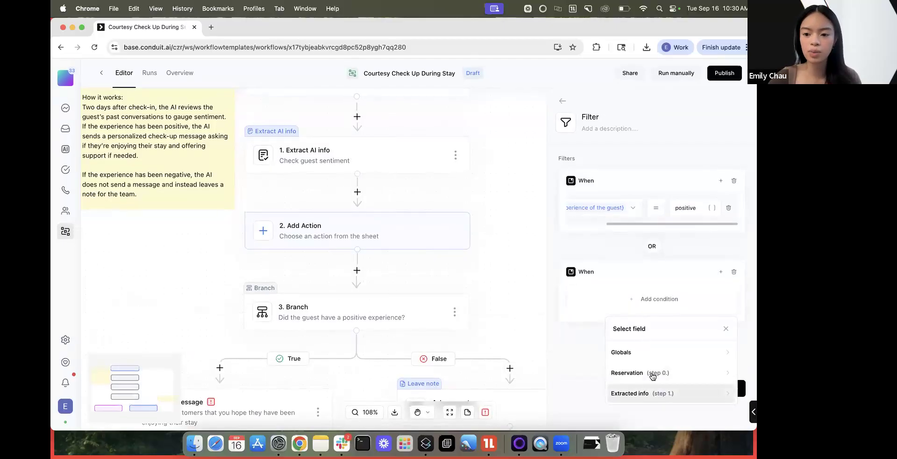
{"action": "key", "text": "Return"}
{"action": "left_click", "coordinate": [730, 299]}
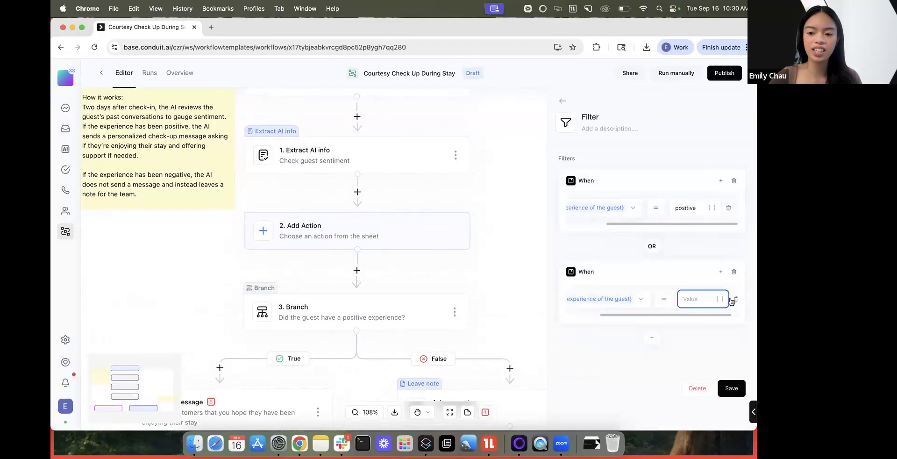
{"action": "type", "text": "neutral"}
{"action": "left_click", "coordinate": [732, 388]}
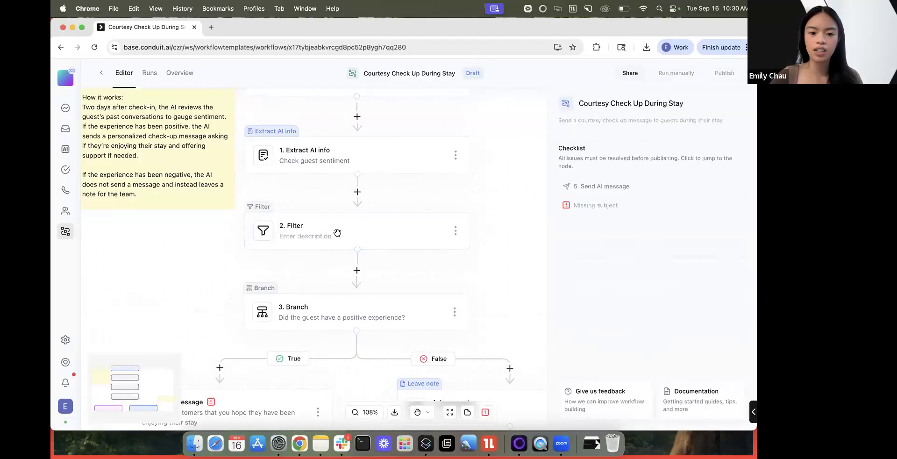
- Review the saved filter conditions and delete the Branch step below the filter
{"action": "left_click", "coordinate": [338, 233]}
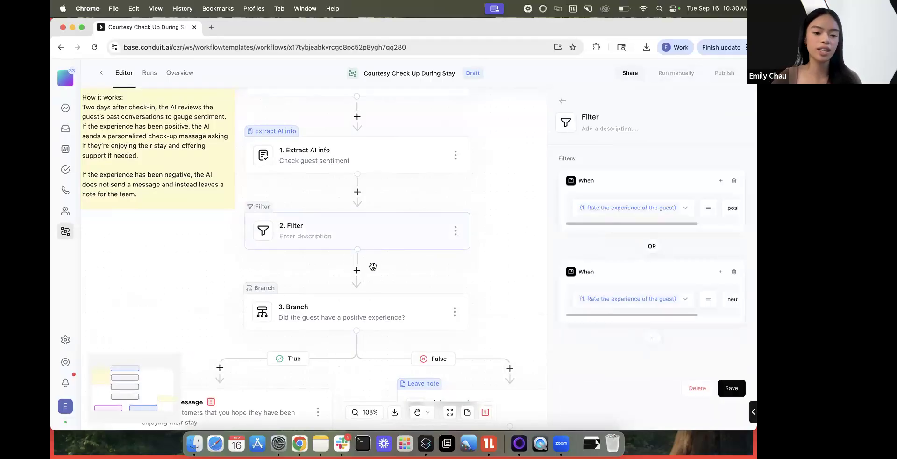
{"action": "scroll", "coordinate": [373, 267], "scroll_direction": "down", "scroll_amount": 3}
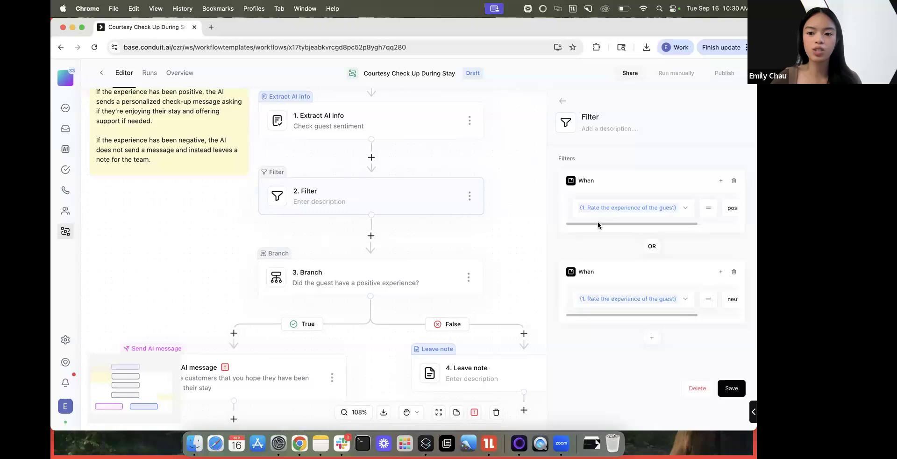
{"action": "scroll", "coordinate": [714, 208], "scroll_direction": "right", "scroll_amount": 1}
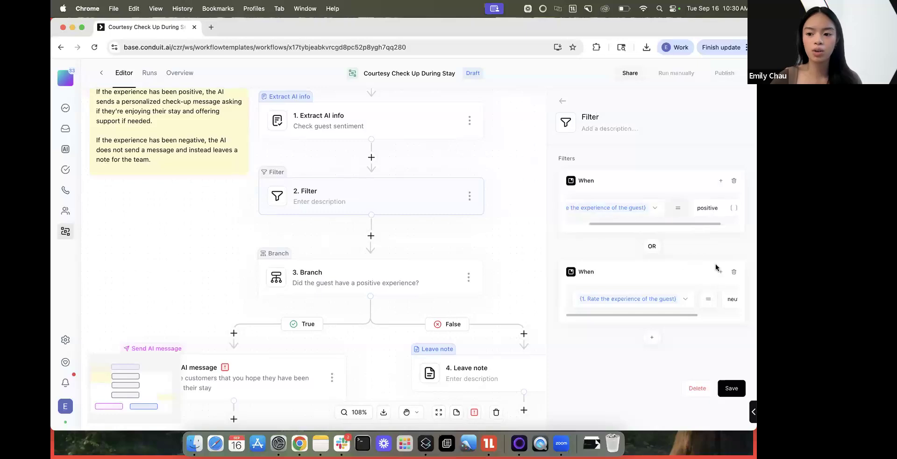
{"action": "scroll", "coordinate": [717, 289], "scroll_direction": "right", "scroll_amount": 1}
{"action": "scroll", "coordinate": [466, 248], "scroll_direction": "down", "scroll_amount": 2}
{"action": "left_click", "coordinate": [466, 239]}
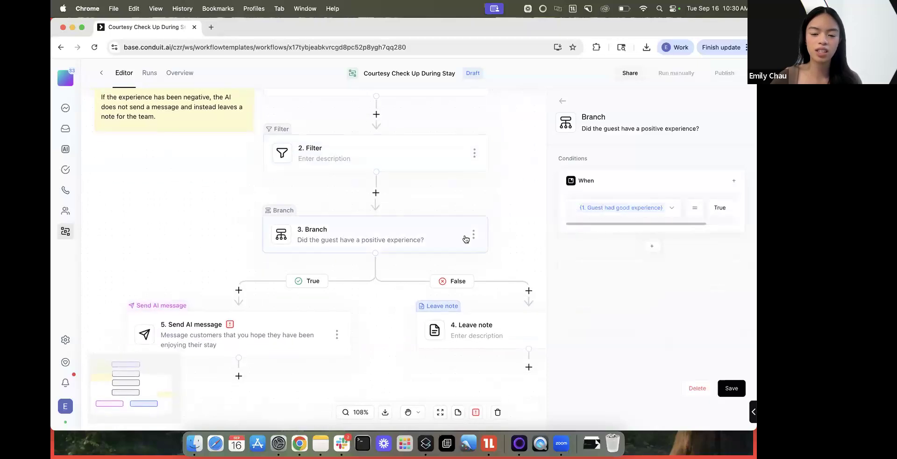
{"action": "left_click", "coordinate": [471, 234]}
{"action": "left_click", "coordinate": [432, 267]}
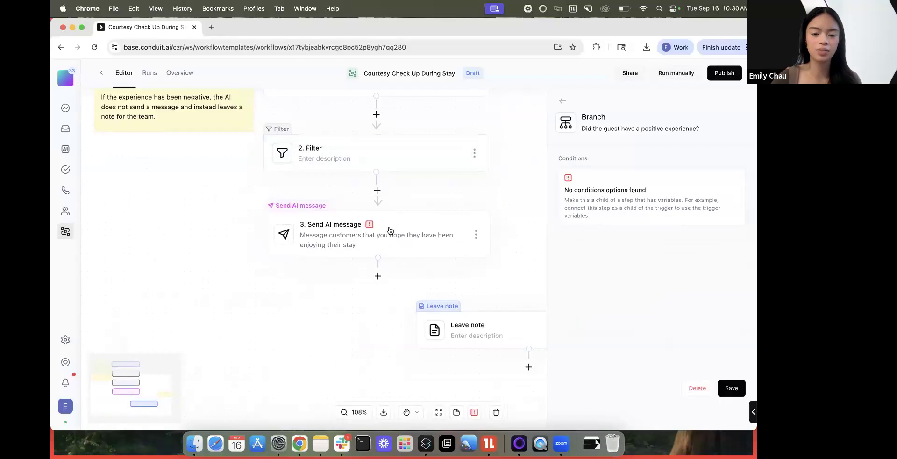
- Examine the detached Leave note step and the description of the guest experience rating field in Extract AI info
{"action": "scroll", "coordinate": [387, 238], "scroll_direction": "up", "scroll_amount": 3}
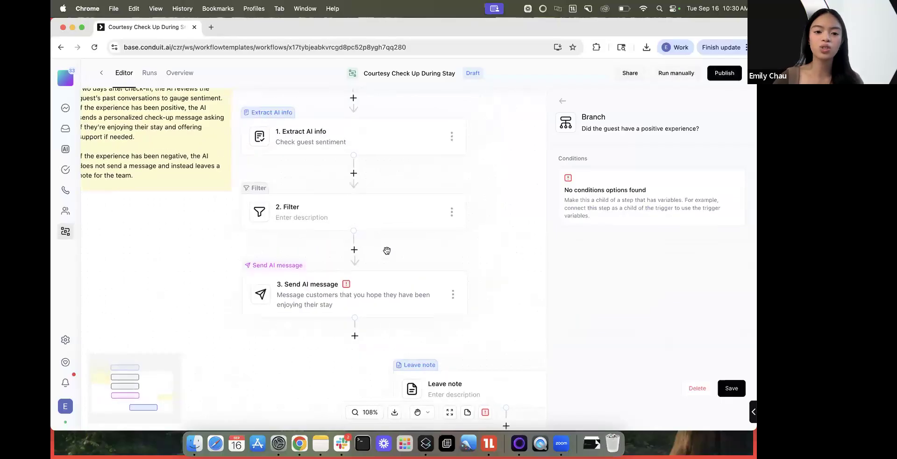
{"action": "scroll", "coordinate": [392, 316], "scroll_direction": "down", "scroll_amount": 3}
{"action": "left_click", "coordinate": [436, 307]}
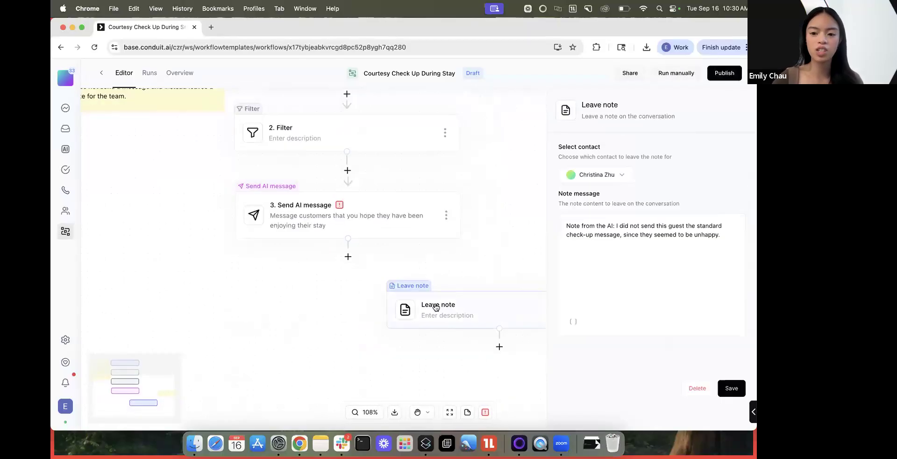
{"action": "scroll", "coordinate": [441, 295], "scroll_direction": "up", "scroll_amount": 1}
{"action": "scroll", "coordinate": [360, 275], "scroll_direction": "up", "scroll_amount": 2}
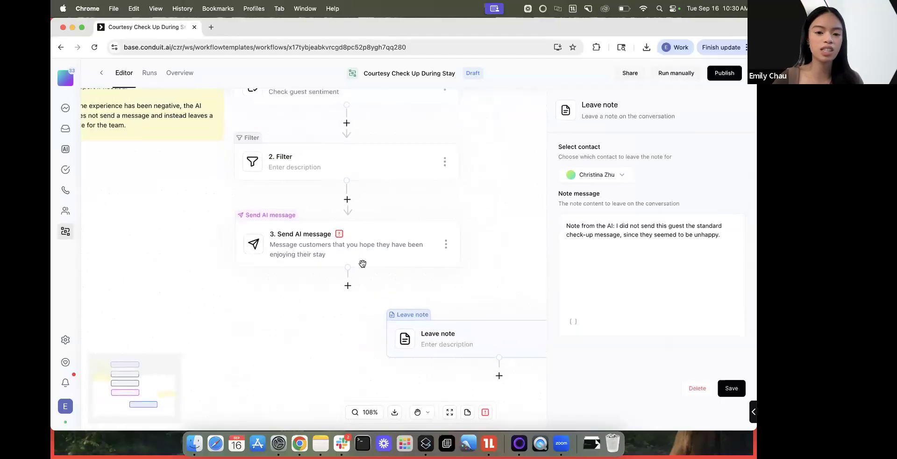
{"action": "scroll", "coordinate": [360, 229], "scroll_direction": "up", "scroll_amount": 2}
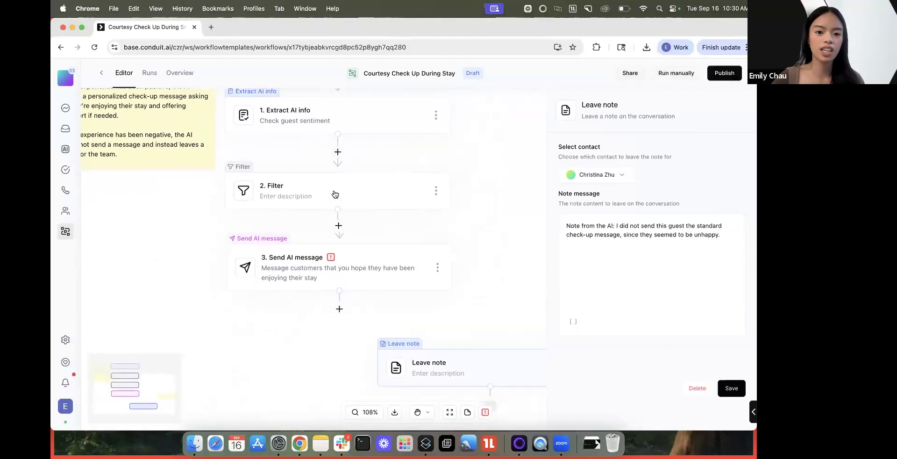
{"action": "left_click", "coordinate": [337, 113]}
{"action": "scroll", "coordinate": [642, 336], "scroll_direction": "down", "scroll_amount": 1}
{"action": "scroll", "coordinate": [643, 336], "scroll_direction": "down", "scroll_amount": 2}
{"action": "left_click", "coordinate": [639, 338]}
{"action": "scroll", "coordinate": [639, 339], "scroll_direction": "right", "scroll_amount": 5}
{"action": "scroll", "coordinate": [638, 338], "scroll_direction": "left", "scroll_amount": 5}
{"action": "scroll", "coordinate": [639, 338], "scroll_direction": "down", "scroll_amount": 1}
{"action": "scroll", "coordinate": [638, 338], "scroll_direction": "down", "scroll_amount": 4}
{"action": "left_click", "coordinate": [639, 338]}
{"action": "scroll", "coordinate": [655, 335], "scroll_direction": "right", "scroll_amount": 3}
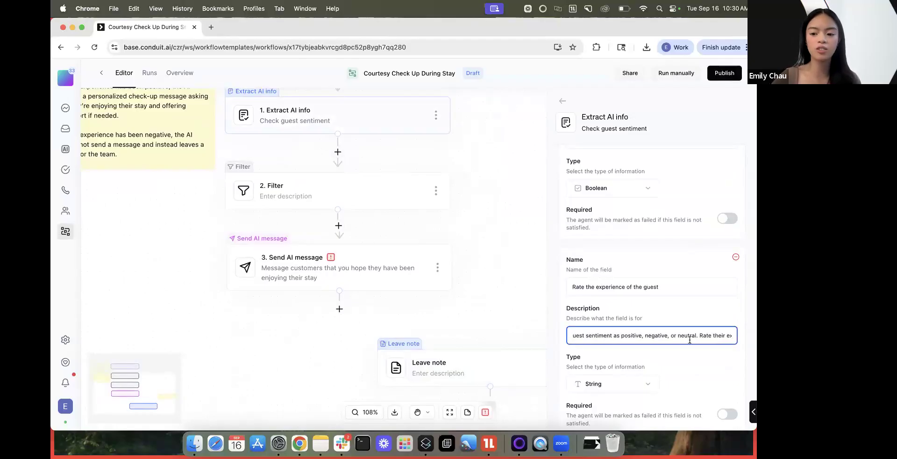
- Examine the filter's two conditions and the Send AI message step's prompt, fallback channel and email subject settings
{"action": "left_click", "coordinate": [363, 189]}
{"action": "scroll", "coordinate": [654, 210], "scroll_direction": "right", "scroll_amount": 3}
{"action": "scroll", "coordinate": [680, 296], "scroll_direction": "right", "scroll_amount": 3}
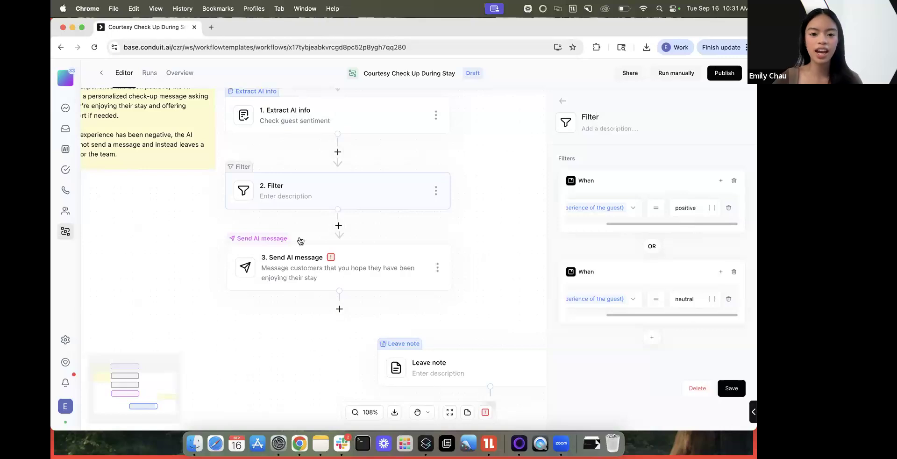
{"action": "left_click", "coordinate": [387, 283]}
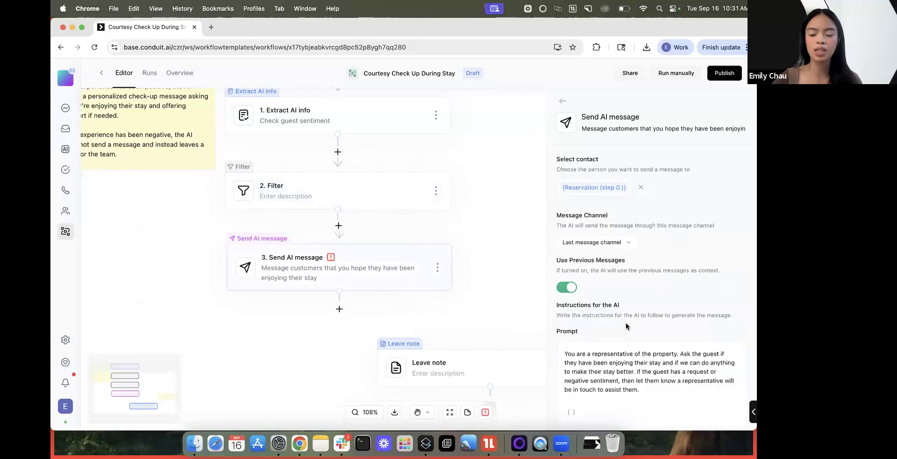
{"action": "scroll", "coordinate": [612, 315], "scroll_direction": "down", "scroll_amount": 10}
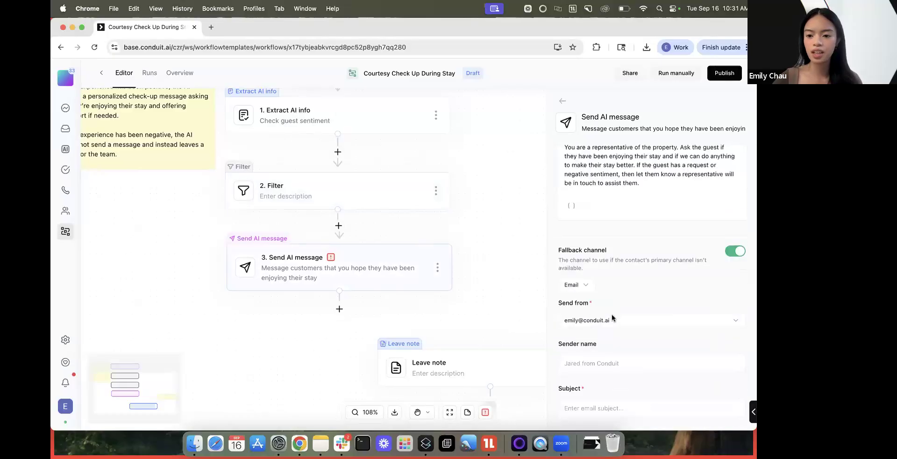
{"action": "scroll", "coordinate": [607, 307], "scroll_direction": "down", "scroll_amount": 1}
{"action": "left_click", "coordinate": [582, 302]}
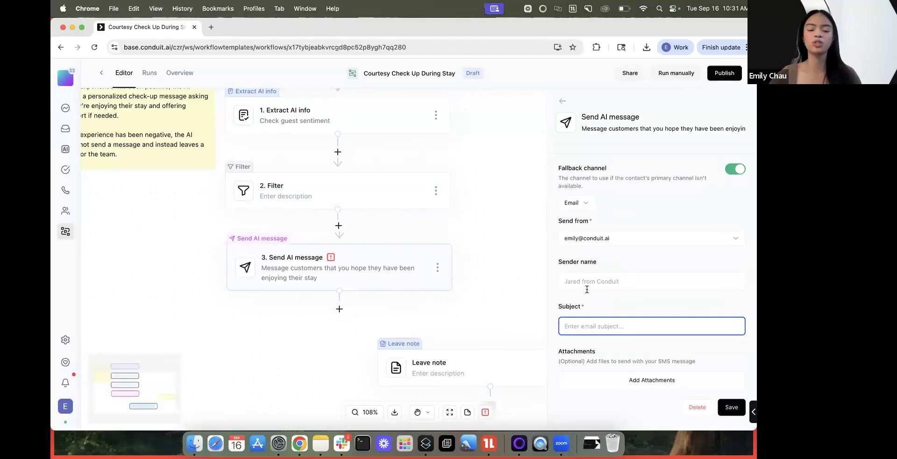
{"action": "scroll", "coordinate": [435, 333], "scroll_direction": "down", "scroll_amount": 3}
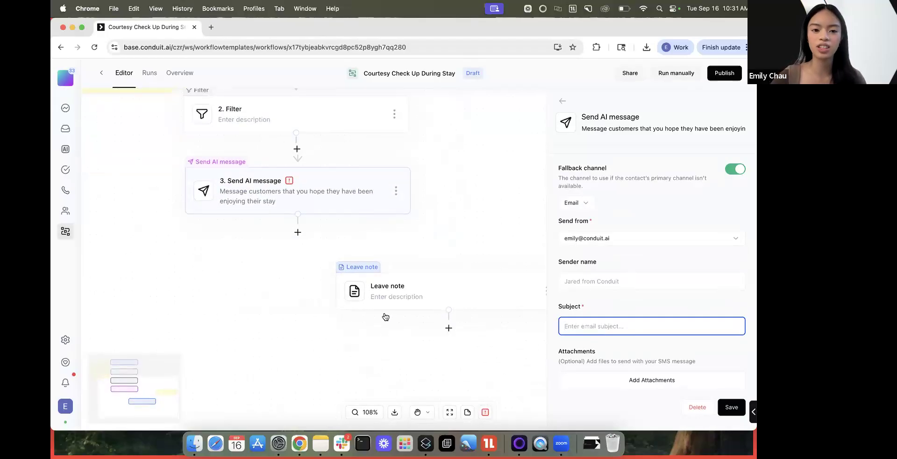
{"action": "scroll", "coordinate": [386, 317], "scroll_direction": "up", "scroll_amount": 2}
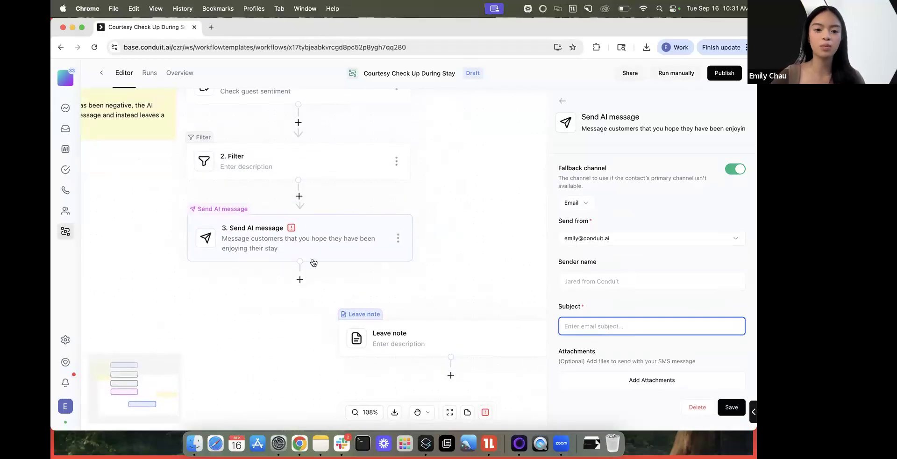
{"action": "scroll", "coordinate": [311, 211], "scroll_direction": "up", "scroll_amount": 1}
{"action": "mouse_move", "coordinate": [302, 261]}
{"action": "left_mouse_down"}
{"action": "mouse_move", "coordinate": [218, 271]}
{"action": "mouse_move", "coordinate": [313, 273]}
{"action": "mouse_move", "coordinate": [306, 265]}
{"action": "left_mouse_up"}
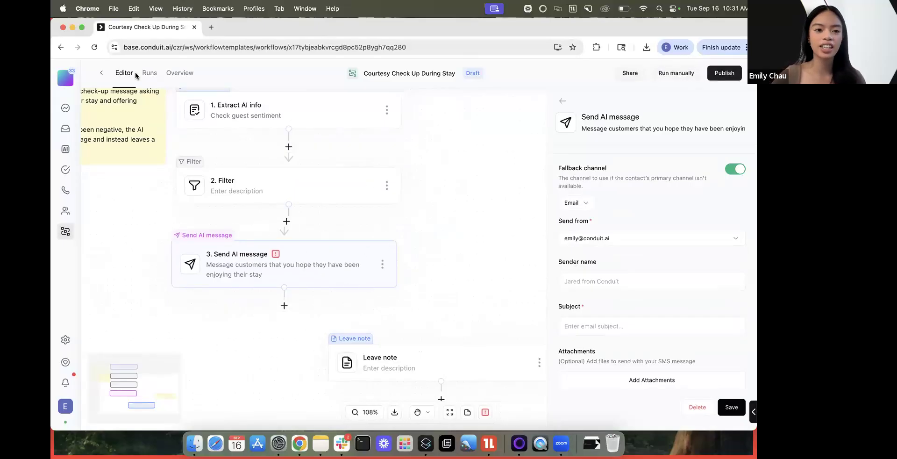
- Return to the workflows overview and create a new workflow from the Courtesy Check Up During Stay template
{"action": "left_click", "coordinate": [102, 75]}
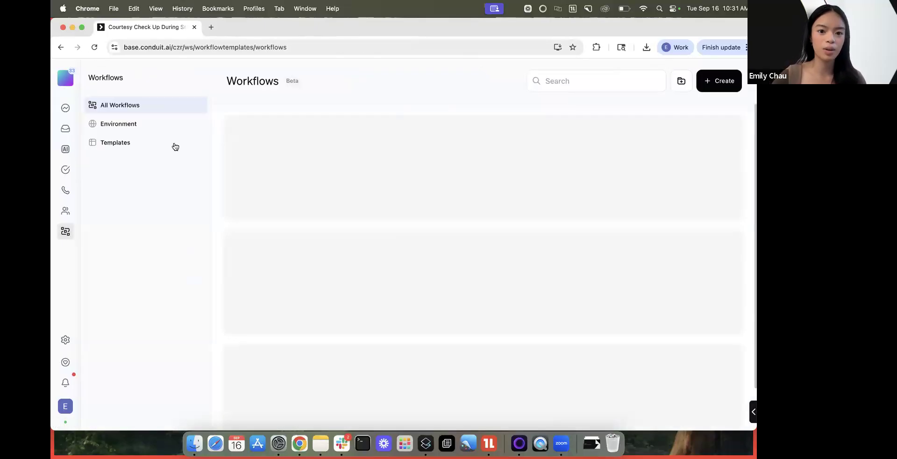
{"action": "mouse_move", "coordinate": [327, 184]}
{"action": "left_mouse_down"}
{"action": "mouse_move", "coordinate": [344, 155]}
{"action": "mouse_move", "coordinate": [327, 194]}
{"action": "left_mouse_up"}
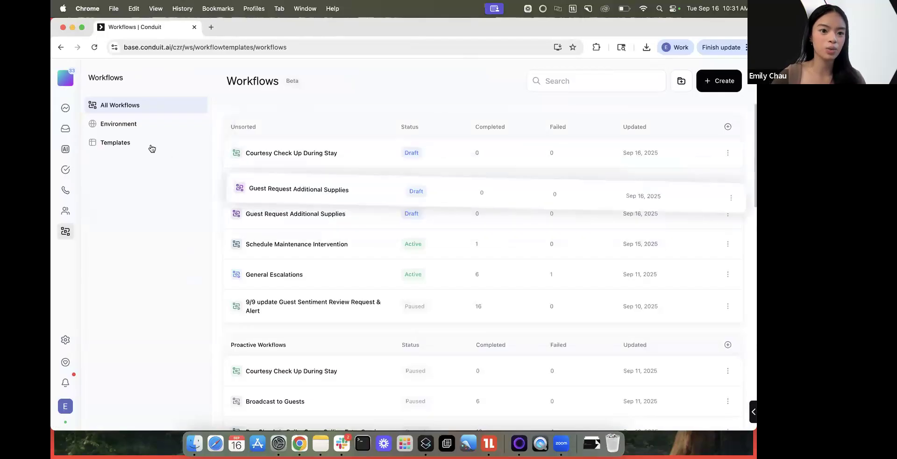
{"action": "left_click", "coordinate": [141, 143]}
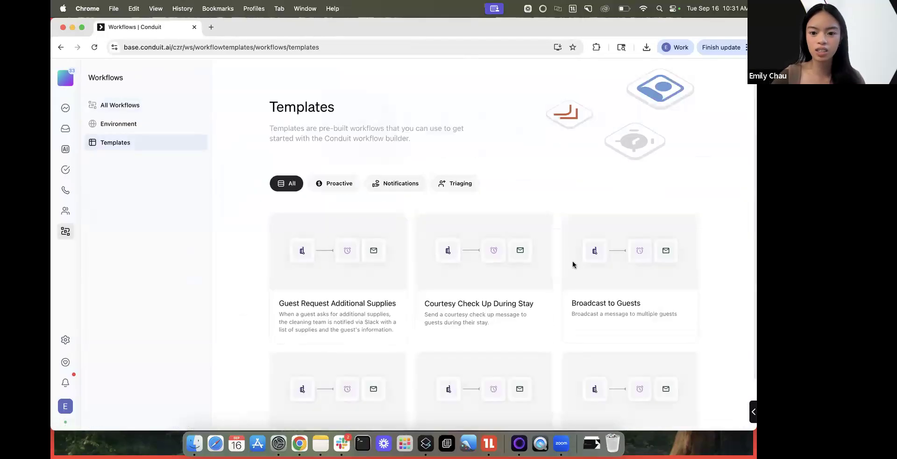
{"action": "left_click", "coordinate": [489, 276]}
{"action": "left_click", "coordinate": [268, 298]}
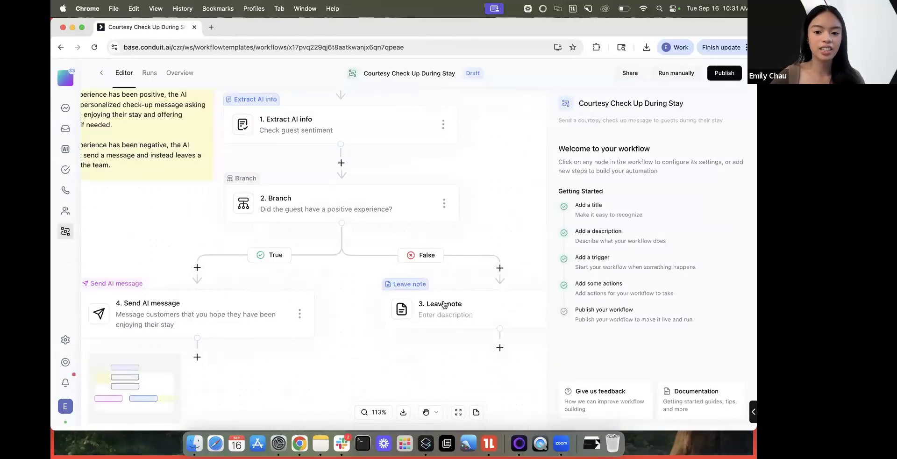
- Open the Leave note step on the False branch and delete it from the workflow
{"action": "left_click", "coordinate": [444, 305]}
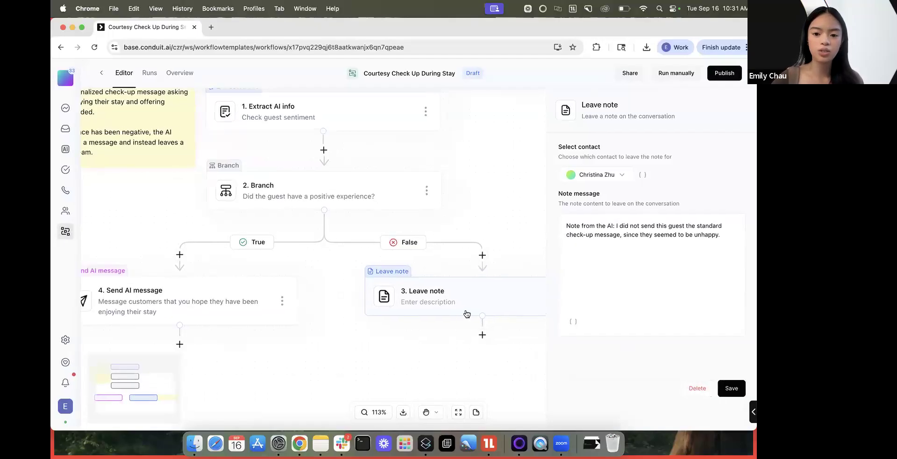
{"action": "left_click", "coordinate": [495, 294]}
{"action": "left_click", "coordinate": [469, 326]}
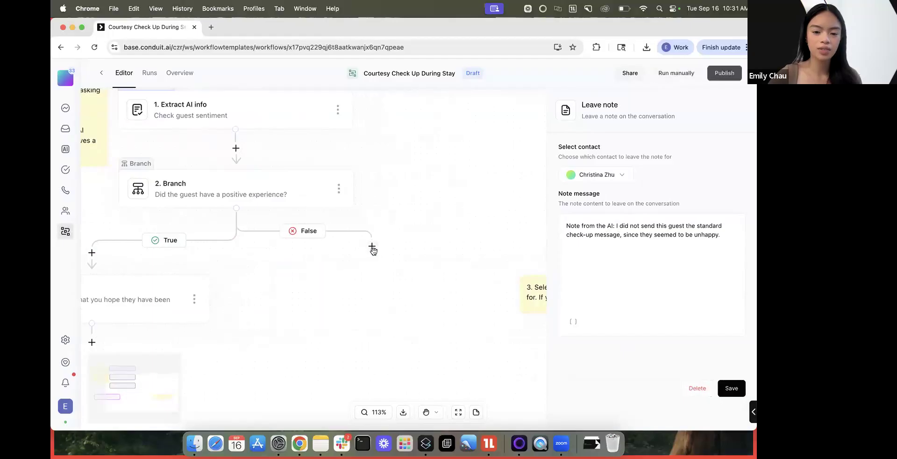
- Add a Send Slack message action to the False branch and set its target channel to 911
{"action": "left_click", "coordinate": [372, 246]}
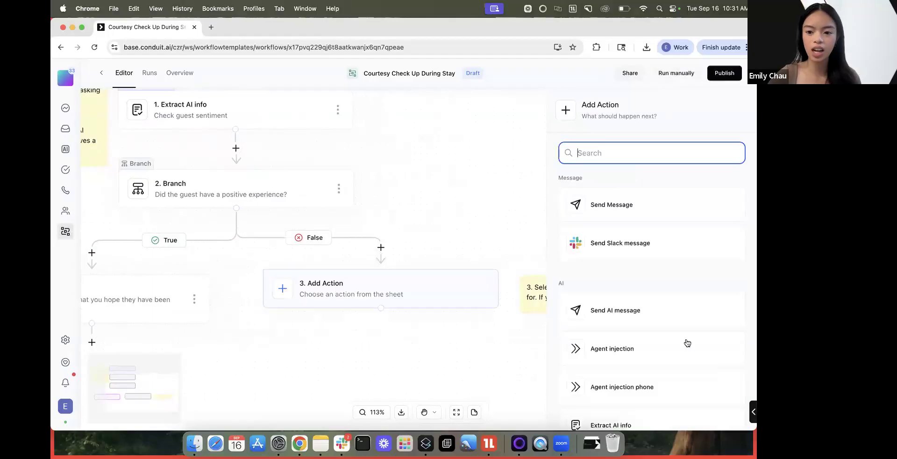
{"action": "left_click", "coordinate": [638, 241]}
{"action": "left_click", "coordinate": [586, 178]}
{"action": "type", "text": "91"}
{"action": "left_click", "coordinate": [582, 224]}
- Write the Slack message "A guest had a negative negative experience: check to see if anything can be done to improve their stay."
{"action": "left_click", "coordinate": [582, 224]}
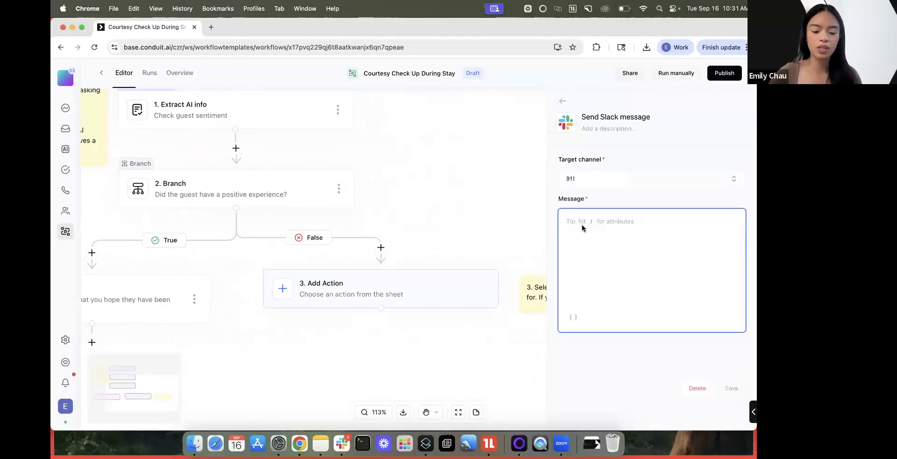
{"action": "type", "text": "A"}
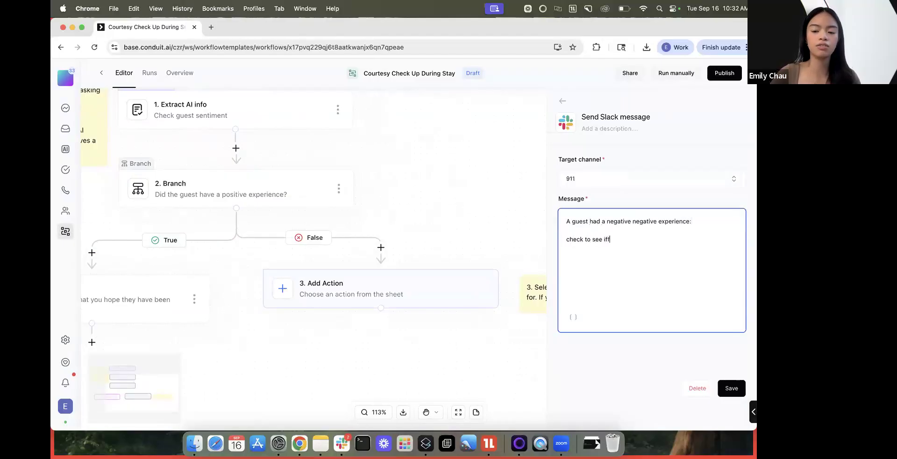
{"action": "type", "text": "nything can"}
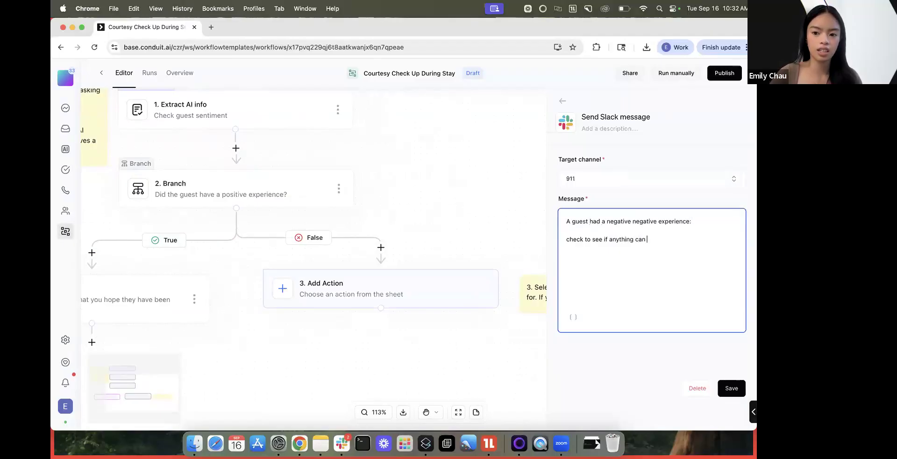
{"action": "type", "text": " be done to improve their stay"}
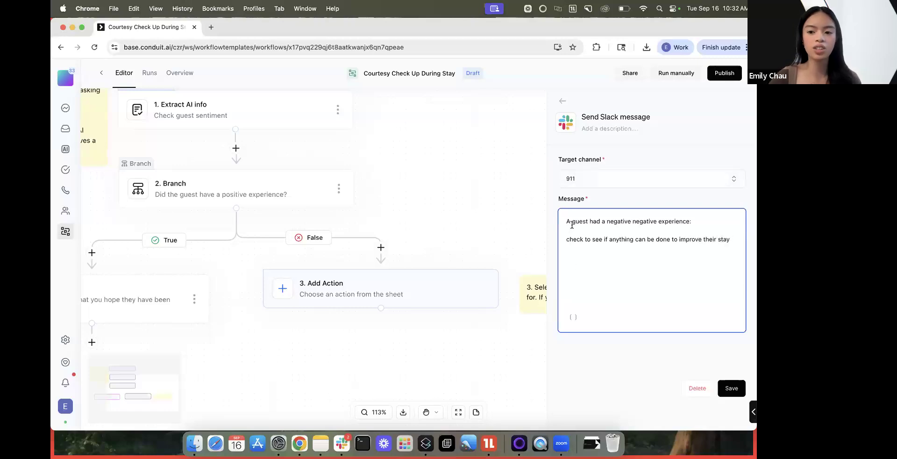
{"action": "left_click_drag", "start_coordinate": [667, 225], "coordinate": [684, 222]}
{"action": "left_click", "coordinate": [573, 249]}
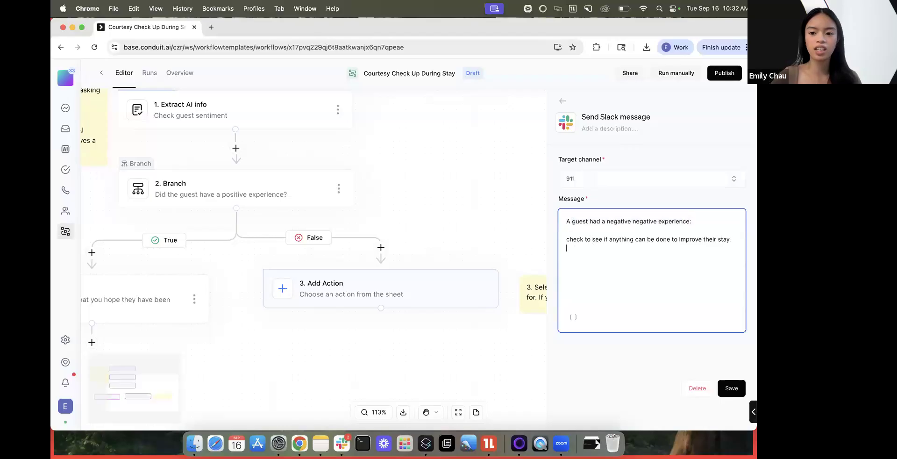
- Insert the Reservation guest full name attribute below the text of the Slack message
{"action": "left_click", "coordinate": [574, 316]}
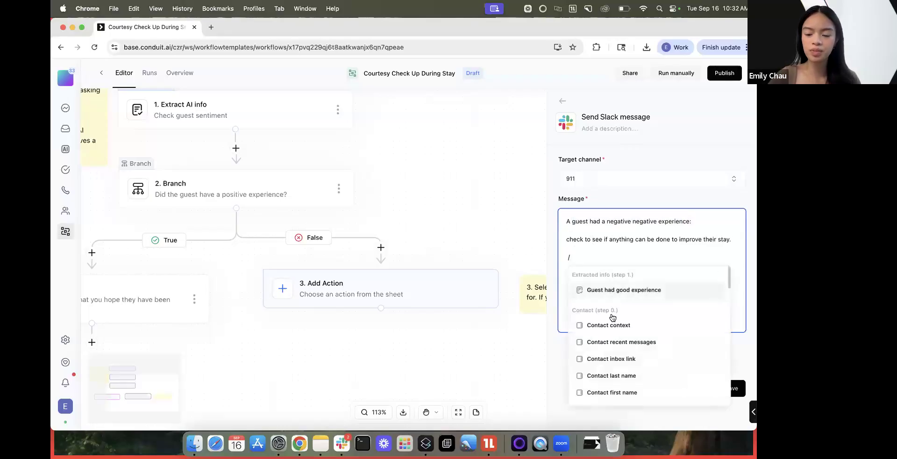
{"action": "scroll", "coordinate": [613, 318], "scroll_direction": "down", "scroll_amount": 10}
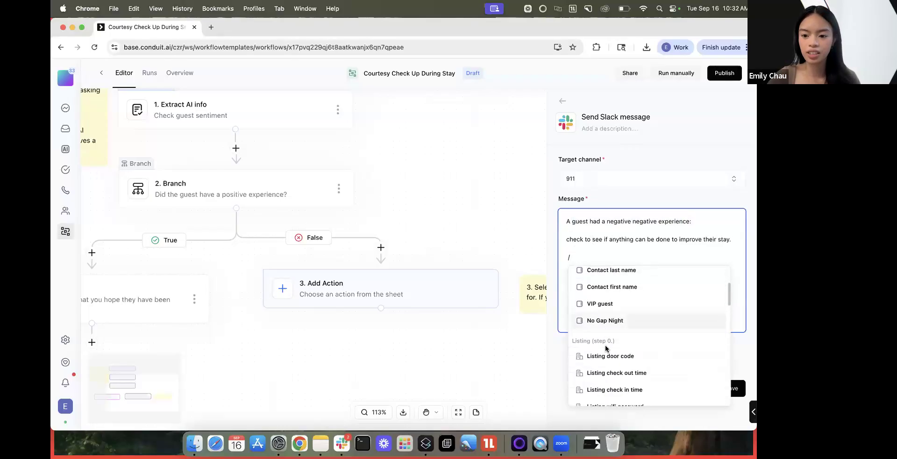
{"action": "scroll", "coordinate": [607, 349], "scroll_direction": "down", "scroll_amount": 10}
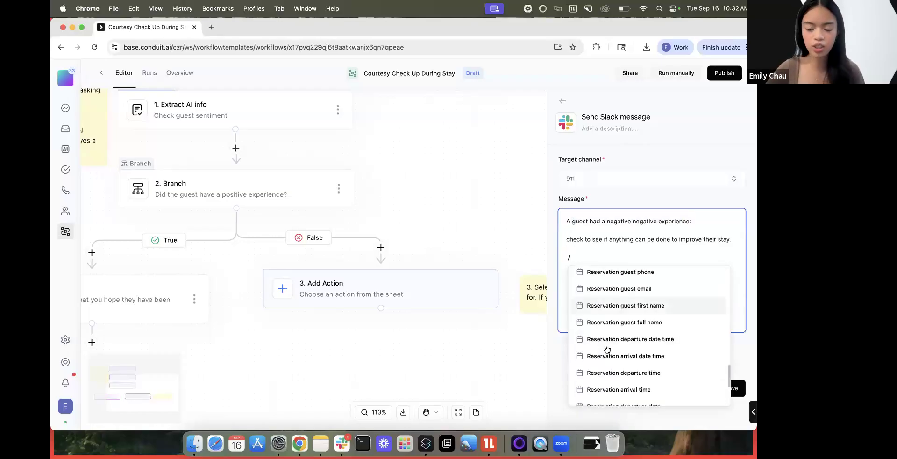
{"action": "scroll", "coordinate": [607, 349], "scroll_direction": "down", "scroll_amount": 5}
{"action": "scroll", "coordinate": [607, 345], "scroll_direction": "up", "scroll_amount": 7}
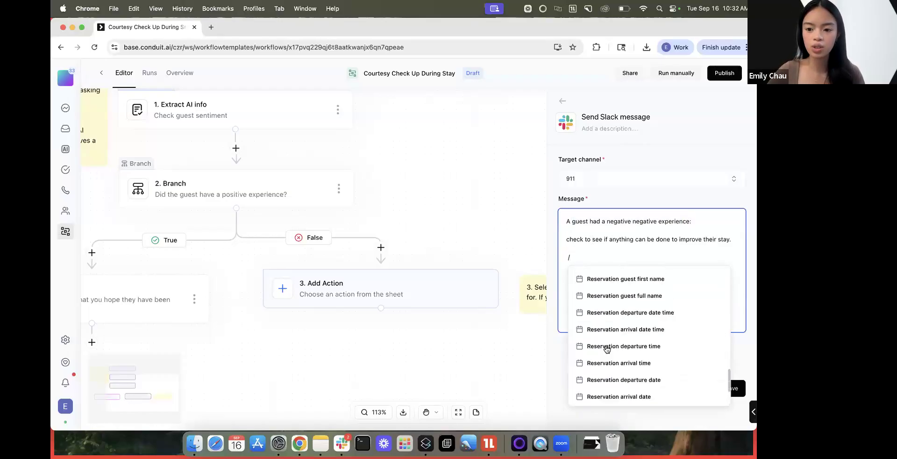
{"action": "scroll", "coordinate": [612, 332], "scroll_direction": "up", "scroll_amount": 1}
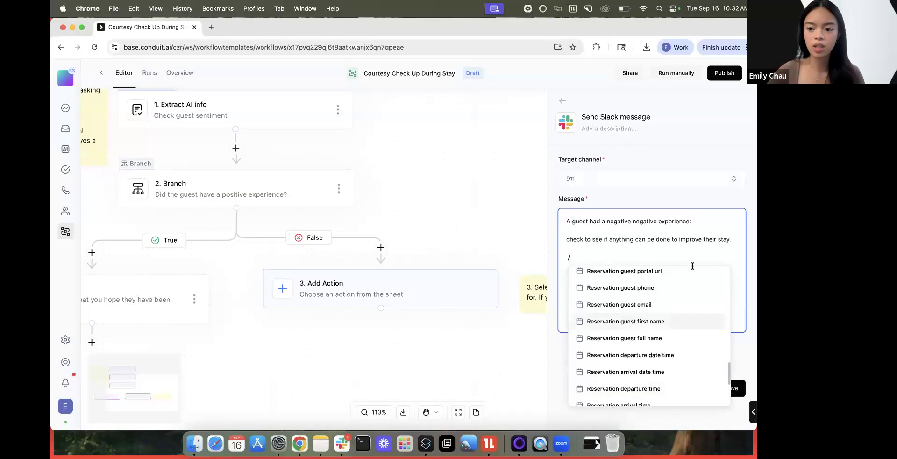
{"action": "left_click", "coordinate": [624, 338]}
- Add the Contact inbox link attribute on the line below the guest full name
{"action": "key", "text": "Return"}
{"action": "left_click", "coordinate": [577, 319]}
{"action": "scroll", "coordinate": [608, 352], "scroll_direction": "down", "scroll_amount": 2}
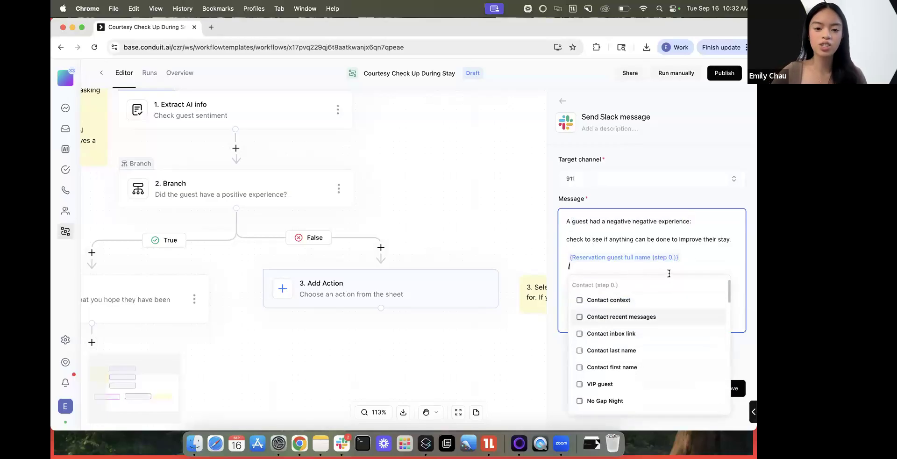
{"action": "left_click", "coordinate": [629, 334]}
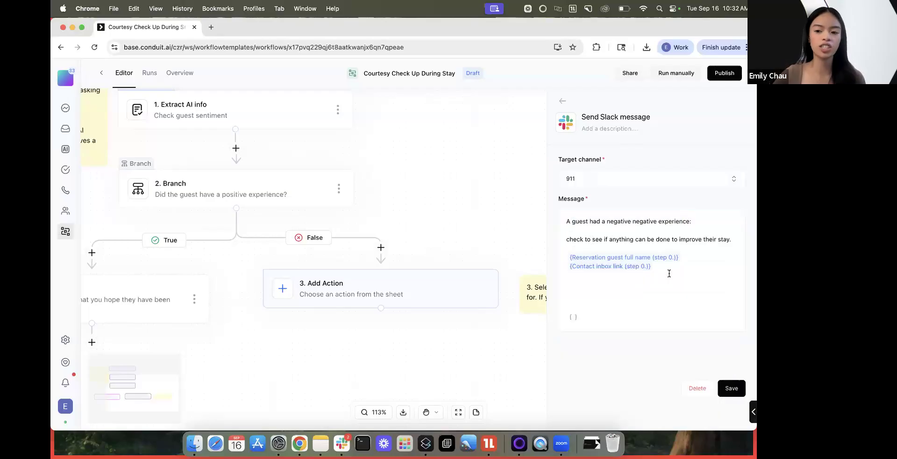
- Add the Contact context attribute below the inbox link and save the Slack message step
{"action": "left_click", "coordinate": [635, 266]}
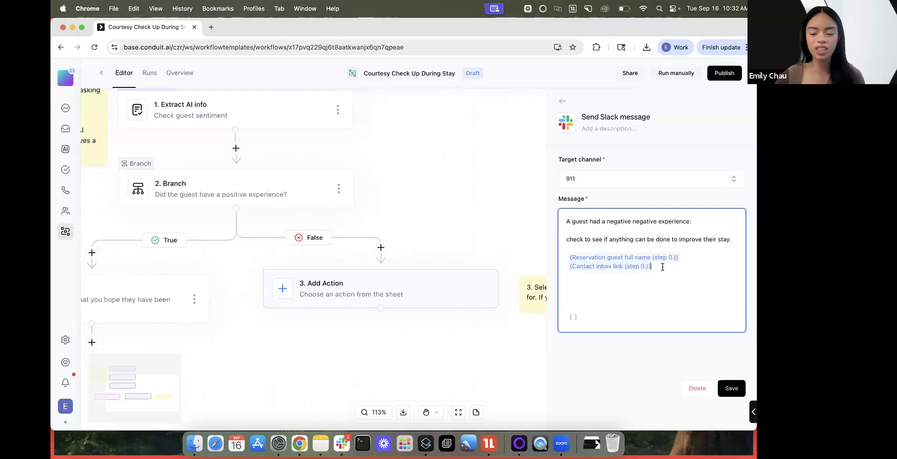
{"action": "key", "text": "Return"}
{"action": "left_click", "coordinate": [577, 319]}
{"action": "scroll", "coordinate": [624, 208], "scroll_direction": "up", "scroll_amount": 1}
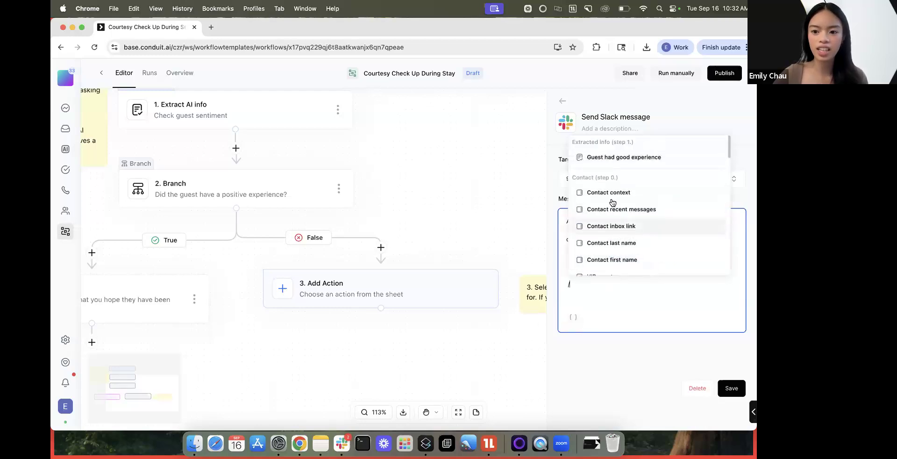
{"action": "left_click", "coordinate": [612, 200]}
{"action": "left_click", "coordinate": [732, 392]}
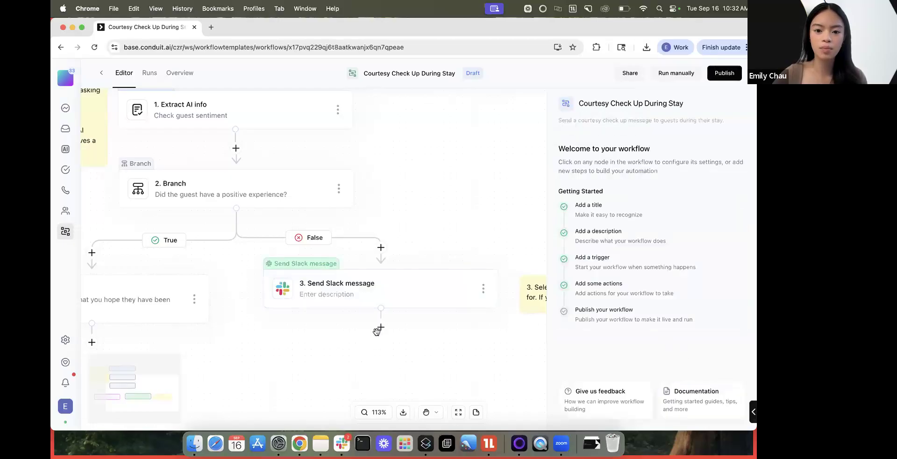
- Insert an Extract AI info step before the Slack message, with the prompt "Extract a summary of the past 10 messages from" plus the Contact recent messages attribute
{"action": "left_click", "coordinate": [381, 248]}
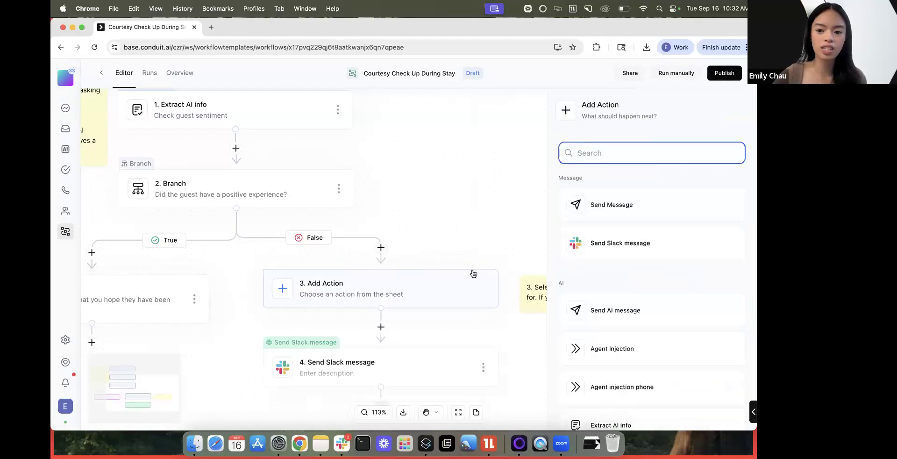
{"action": "scroll", "coordinate": [629, 304], "scroll_direction": "down", "scroll_amount": 3}
{"action": "left_click", "coordinate": [625, 329]}
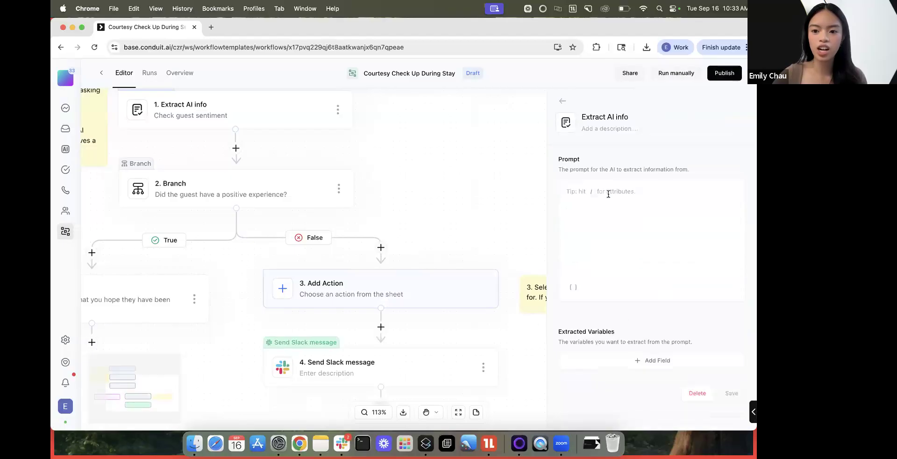
{"action": "left_click", "coordinate": [609, 194]}
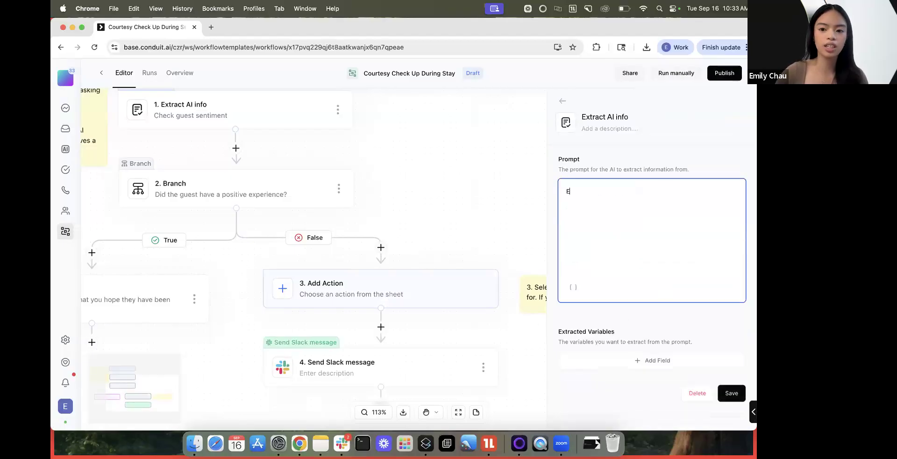
{"action": "type", "text": "Ex"}
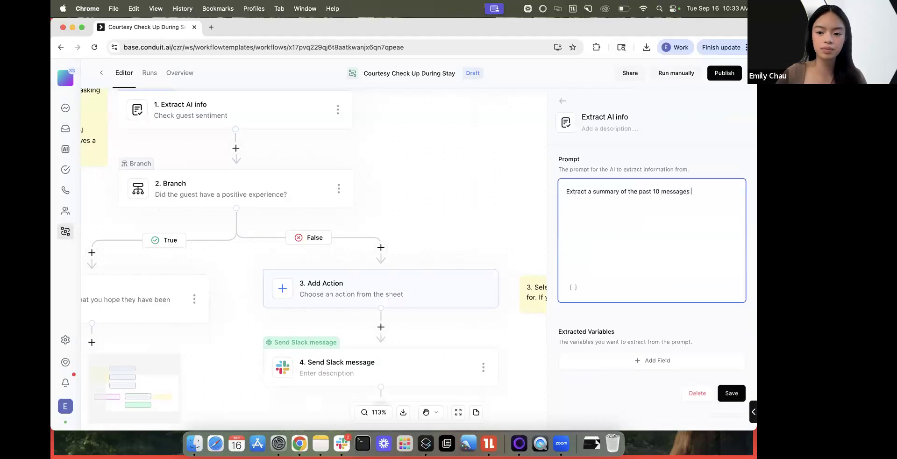
{"action": "type", "text": "from."}
{"action": "left_click", "coordinate": [573, 287]}
{"action": "scroll", "coordinate": [608, 284], "scroll_direction": "down", "scroll_amount": 1}
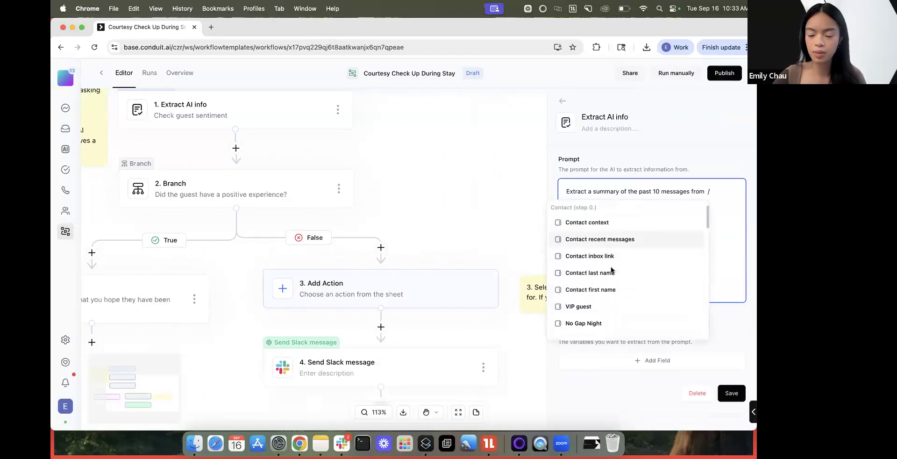
{"action": "left_click", "coordinate": [600, 239]}
- Add an extracted variable named Summary with the description "Summary of past 10 messages" and save the Extract AI info step
{"action": "left_click", "coordinate": [655, 360]}
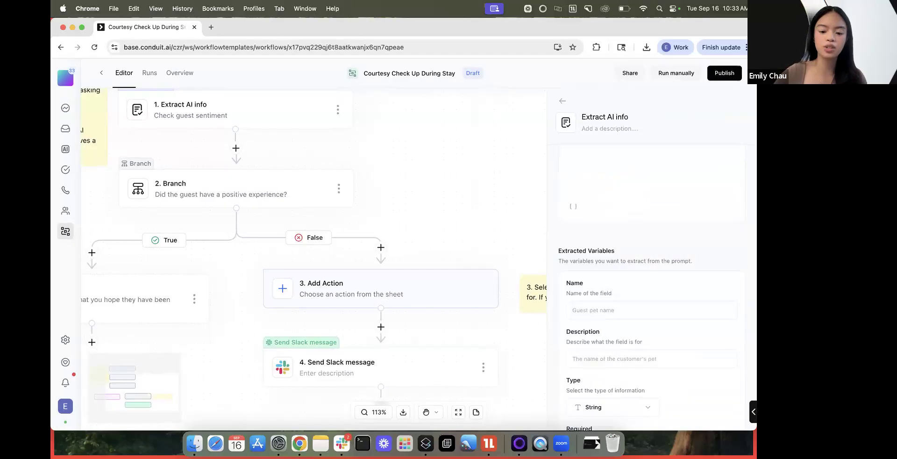
{"action": "left_click", "coordinate": [652, 310]}
{"action": "type", "text": "Summary"}
{"action": "left_click", "coordinate": [593, 349]}
{"action": "scroll", "coordinate": [601, 315], "scroll_direction": "down", "scroll_amount": 2}
{"action": "scroll", "coordinate": [602, 304], "scroll_direction": "up", "scroll_amount": 3}
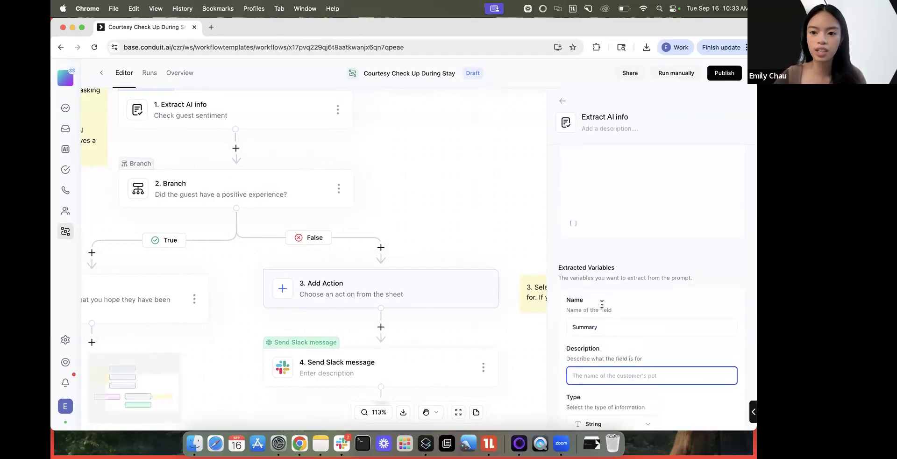
{"action": "scroll", "coordinate": [601, 310], "scroll_direction": "down", "scroll_amount": 3}
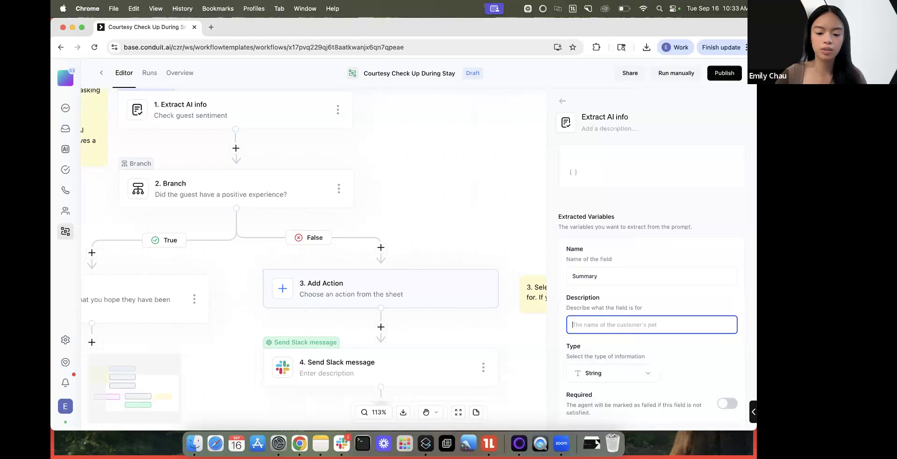
{"action": "type", "text": "Summary of past 10 messages"}
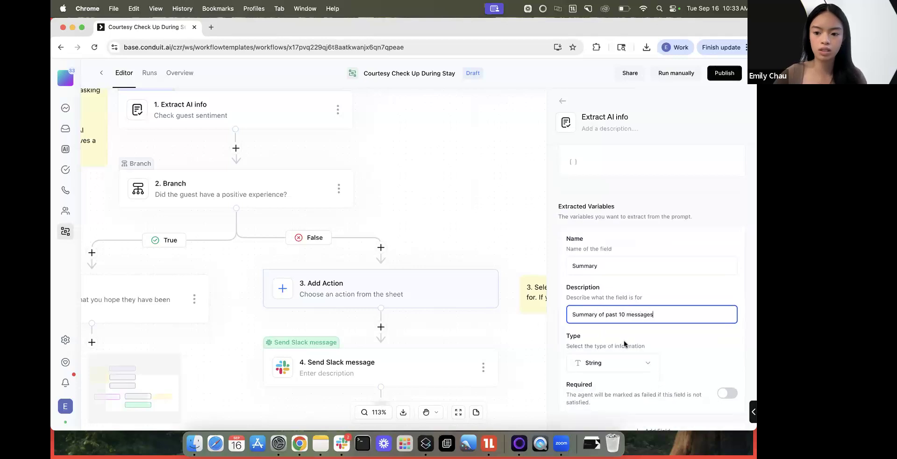
{"action": "scroll", "coordinate": [663, 364], "scroll_direction": "down", "scroll_amount": 2}
{"action": "left_click", "coordinate": [730, 408]}
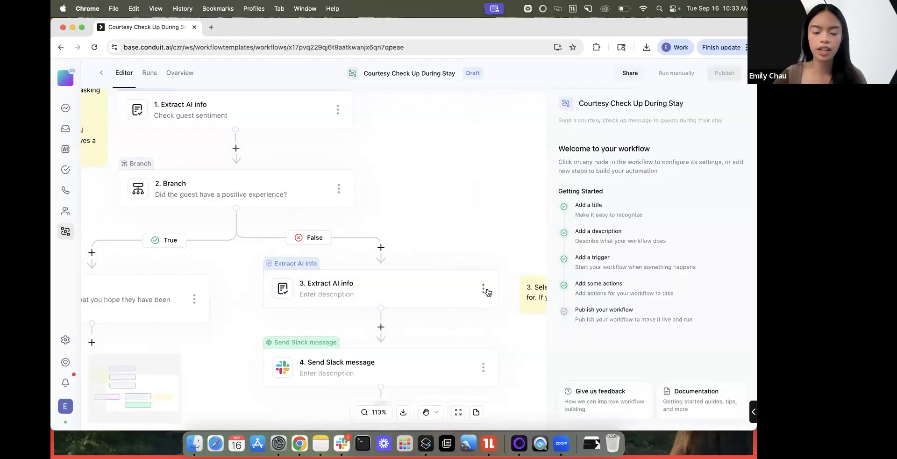
- Check the new Extract AI info step, insert its Summary variable below Contact context in the Slack message, and save
{"action": "left_click", "coordinate": [395, 299]}
{"action": "scroll", "coordinate": [574, 387], "scroll_direction": "down", "scroll_amount": 5}
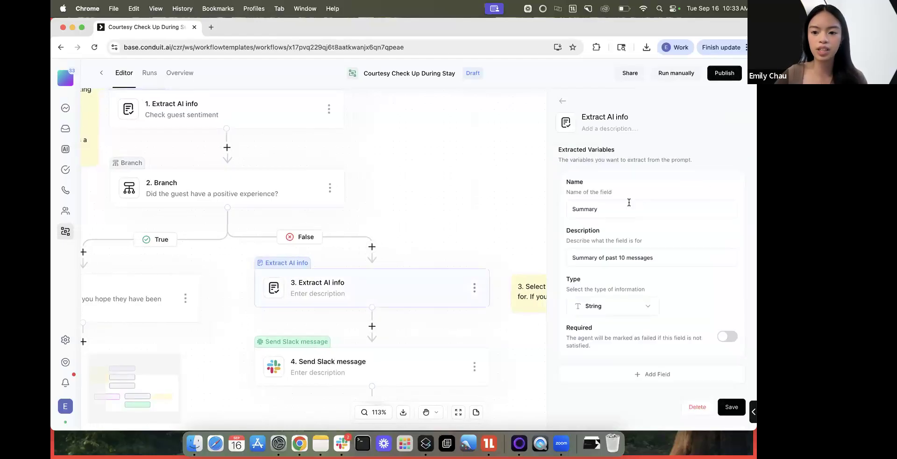
{"action": "left_click", "coordinate": [375, 363]}
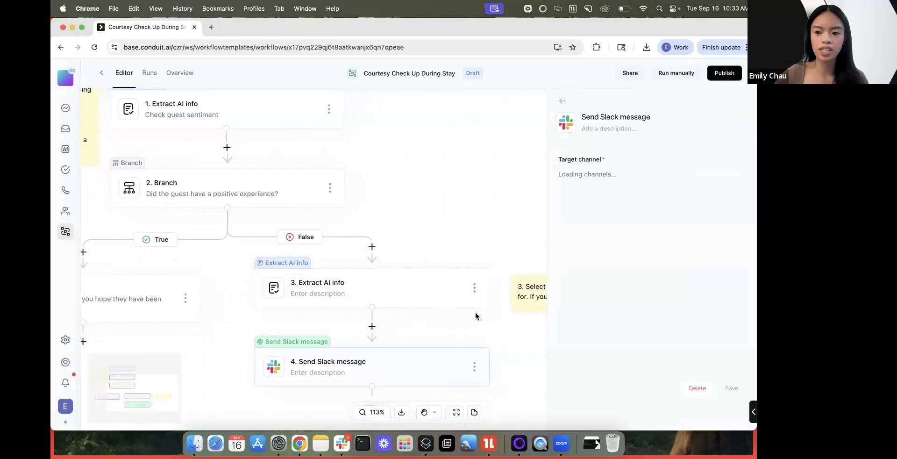
{"action": "left_click", "coordinate": [605, 265]}
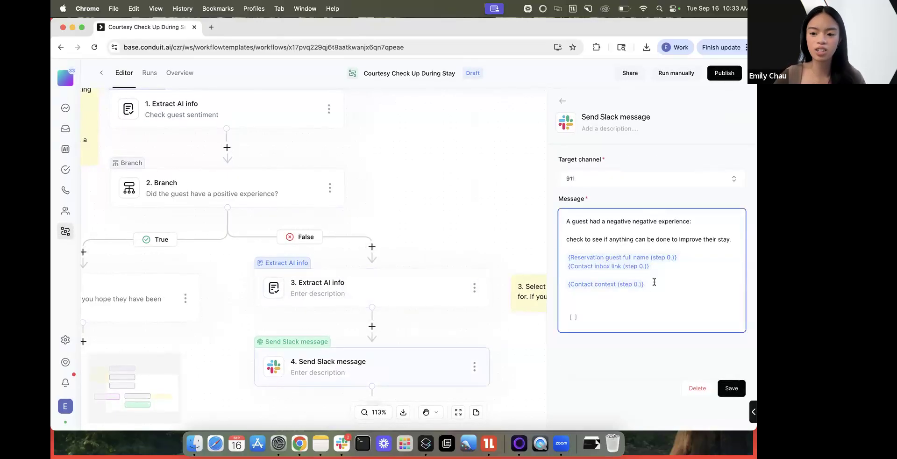
{"action": "left_click", "coordinate": [574, 316]}
{"action": "left_click", "coordinate": [599, 169]}
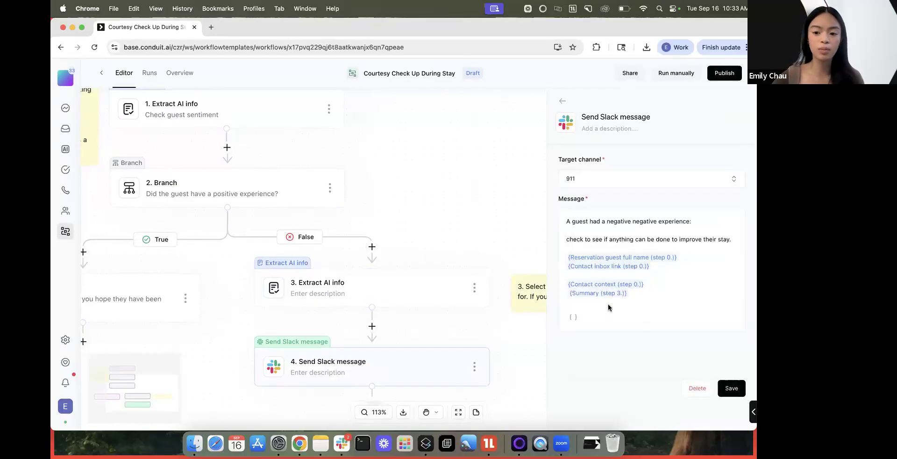
{"action": "left_click", "coordinate": [631, 292]}
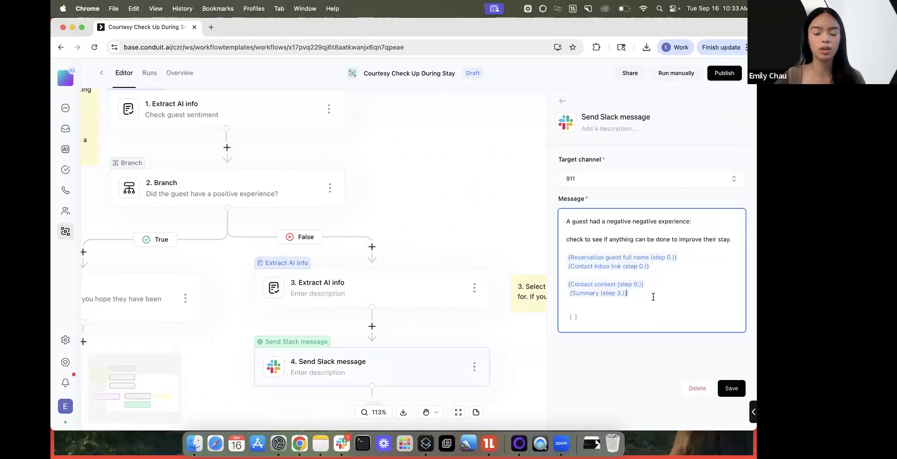
{"action": "left_click", "coordinate": [732, 390]}
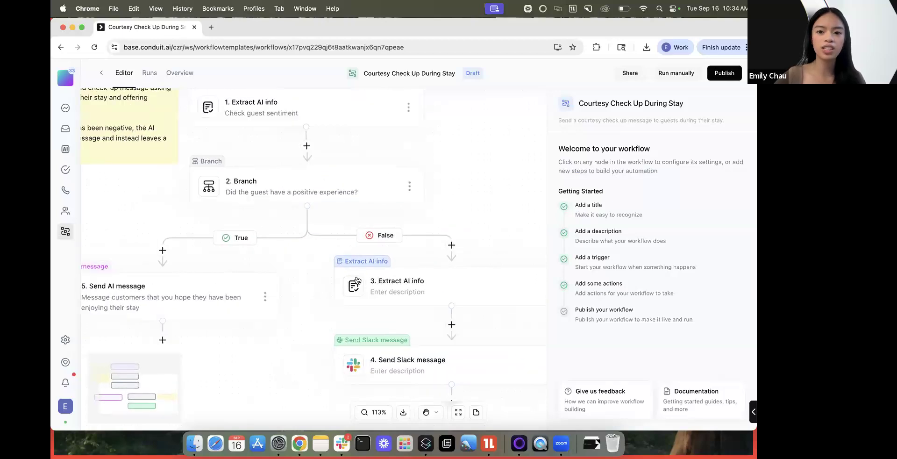
{"action": "scroll", "coordinate": [383, 285], "scroll_direction": "up", "scroll_amount": 4}
{"action": "scroll", "coordinate": [383, 285], "scroll_direction": "right", "scroll_amount": 1}
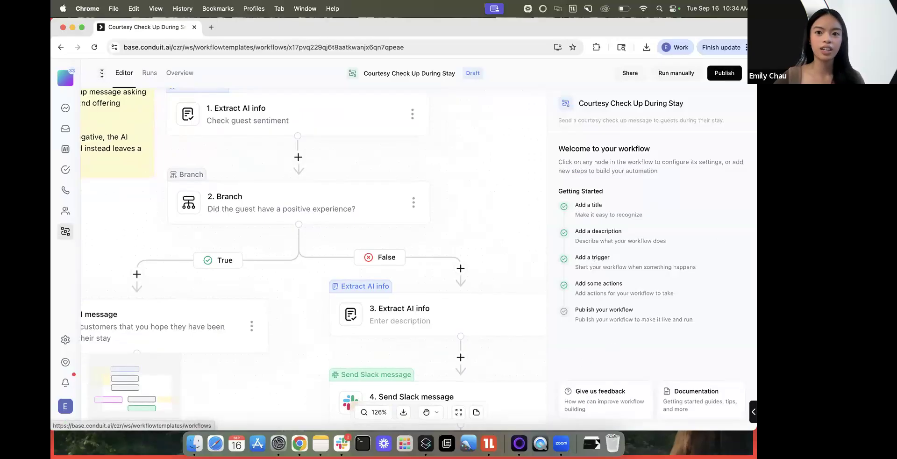
- Leave the current workflow and create a new one from the Broadcast to Guests template
{"action": "left_click", "coordinate": [103, 73]}
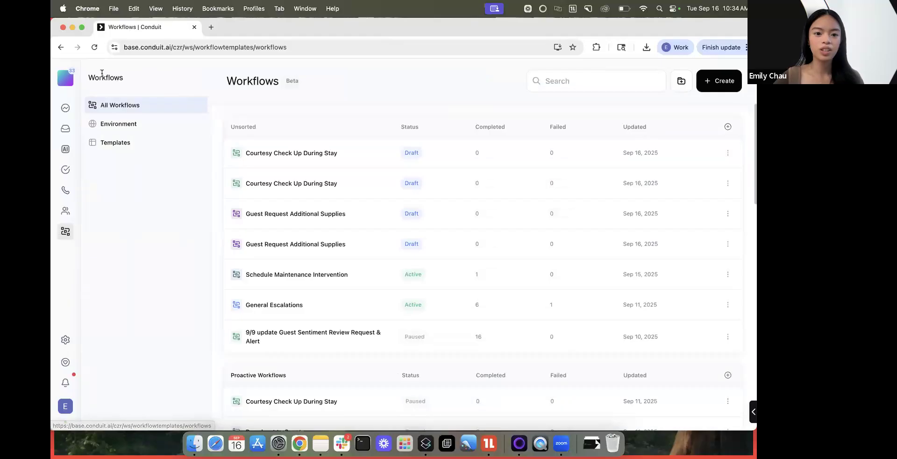
{"action": "left_click", "coordinate": [128, 145]}
{"action": "left_click", "coordinate": [567, 300]}
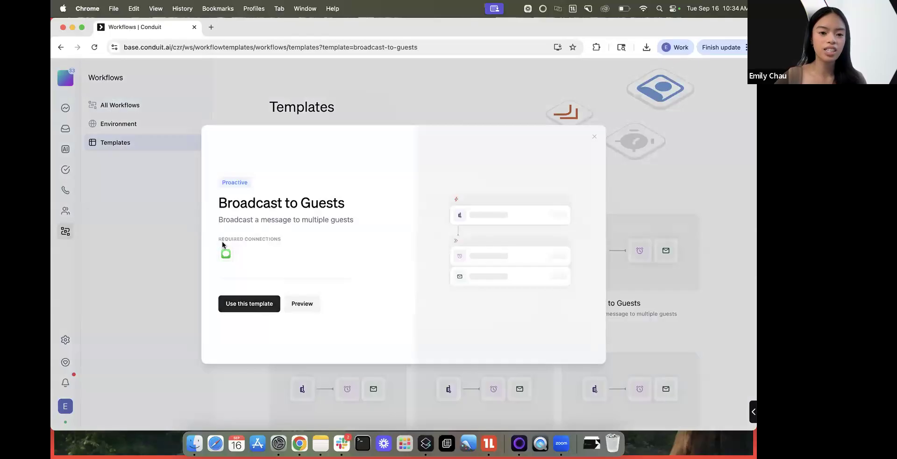
{"action": "left_click", "coordinate": [247, 304]}
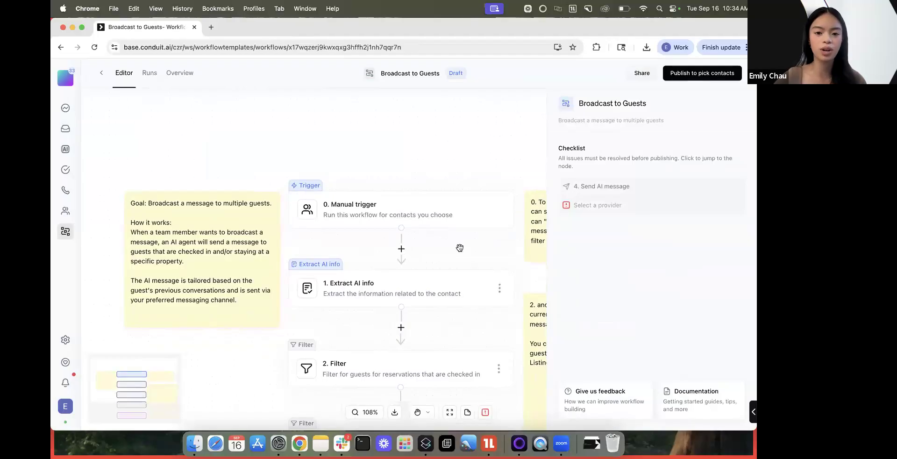
- Examine the note describing the broadcast workflow's goal and look over its sequence of trigger, extraction, filter and message steps
{"action": "scroll", "coordinate": [435, 255], "scroll_direction": "down", "scroll_amount": 3}
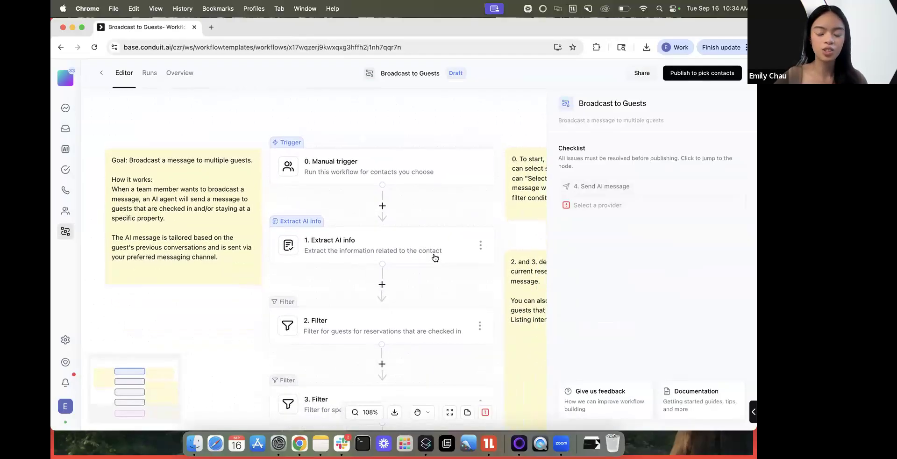
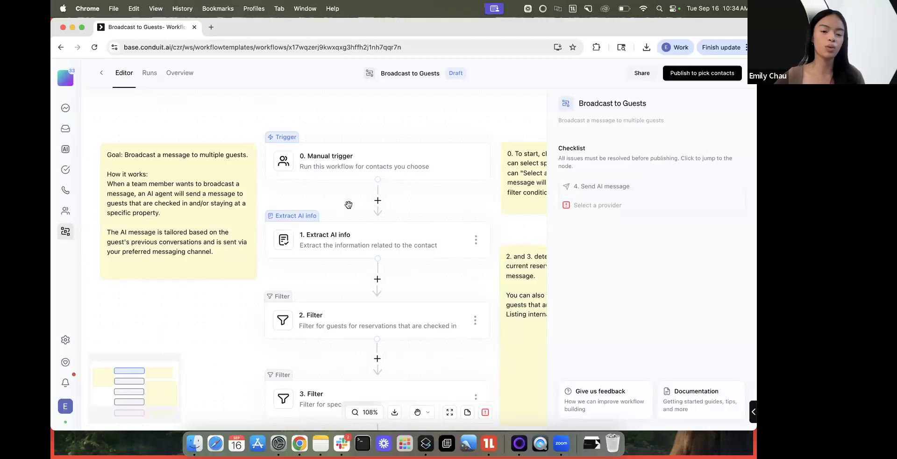
{"action": "left_click", "coordinate": [138, 203]}
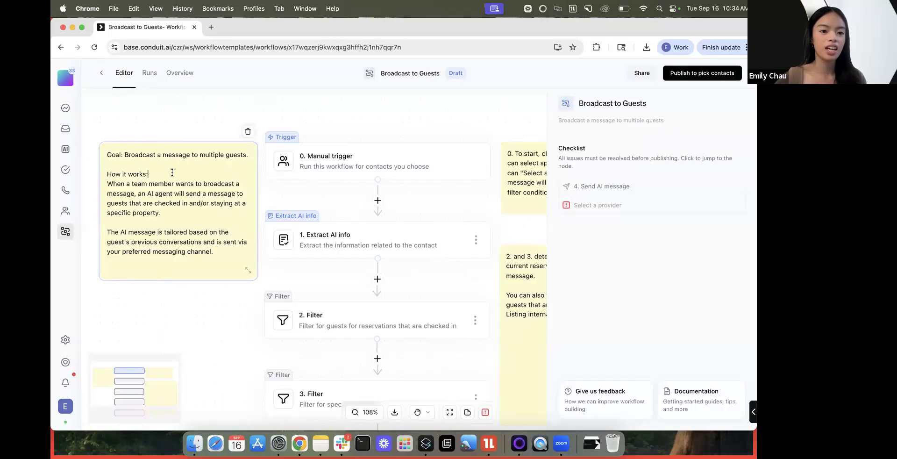
{"action": "left_click", "coordinate": [127, 183]}
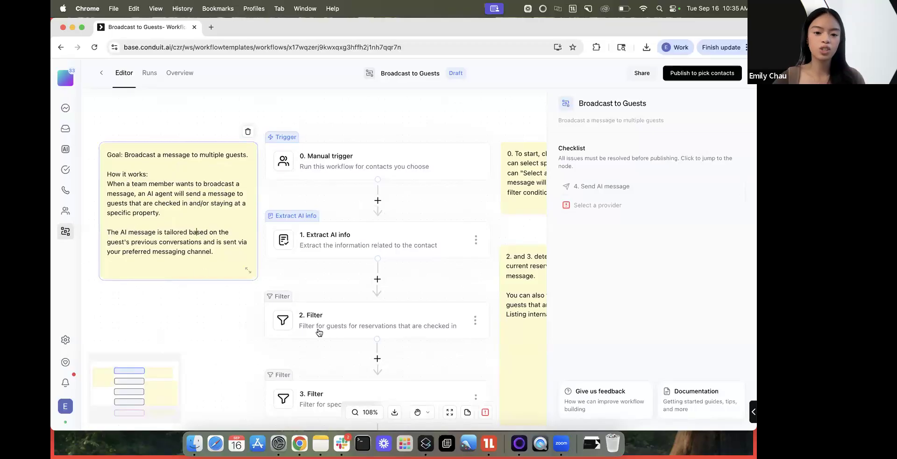
{"action": "scroll", "coordinate": [320, 335], "scroll_direction": "down", "scroll_amount": 5}
{"action": "scroll", "coordinate": [347, 286], "scroll_direction": "up", "scroll_amount": 3}
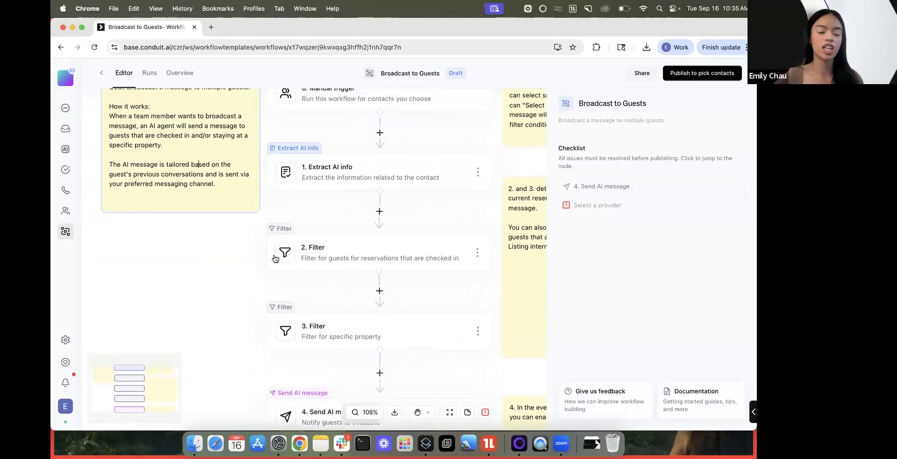
{"action": "scroll", "coordinate": [382, 250], "scroll_direction": "up", "scroll_amount": 1}
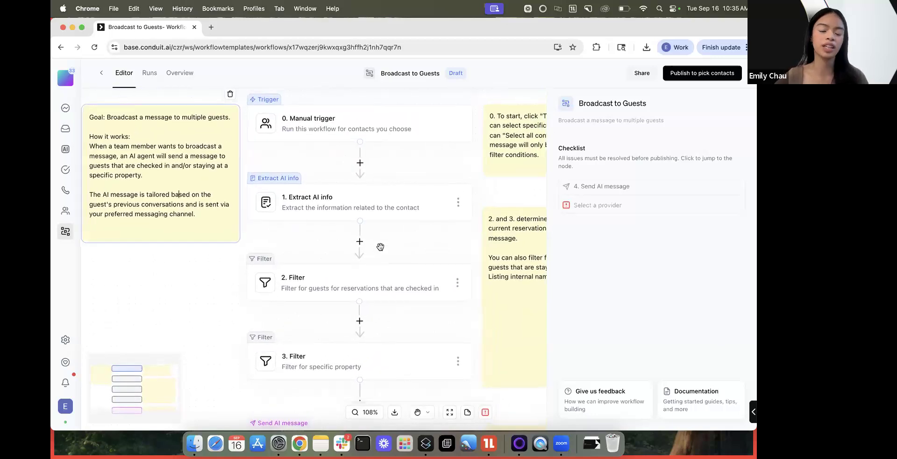
{"action": "scroll", "coordinate": [407, 183], "scroll_direction": "up", "scroll_amount": 1}
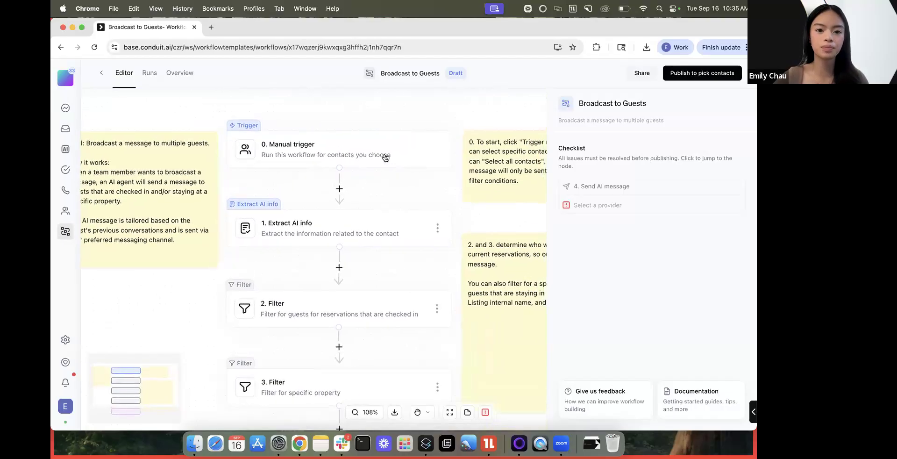
- Check the Manual trigger's inbox selection and read the notes on starting the workflow and filtering recipients
{"action": "left_click", "coordinate": [388, 150]}
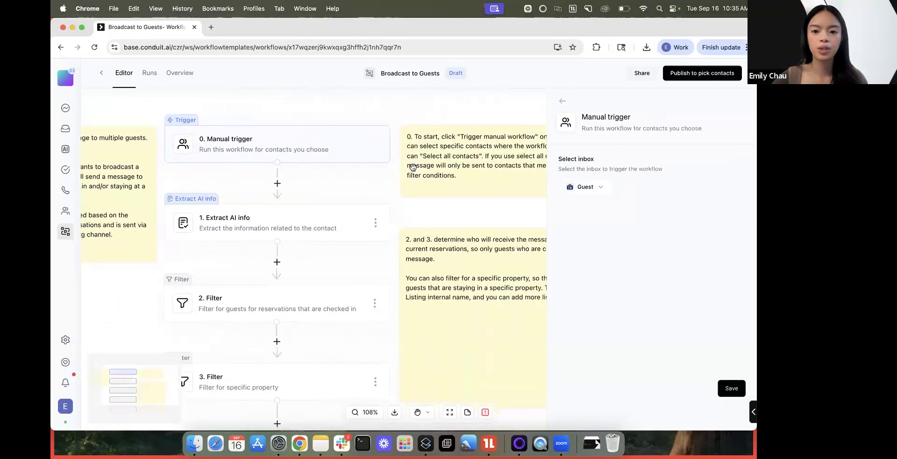
{"action": "scroll", "coordinate": [430, 365], "scroll_direction": "down", "scroll_amount": 2}
{"action": "scroll", "coordinate": [429, 365], "scroll_direction": "up", "scroll_amount": 2}
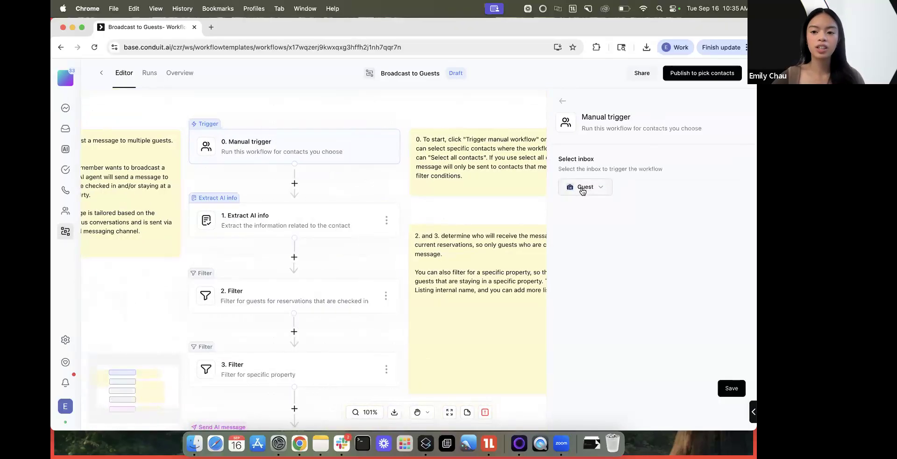
{"action": "left_click", "coordinate": [583, 187]}
{"action": "left_click", "coordinate": [584, 229]}
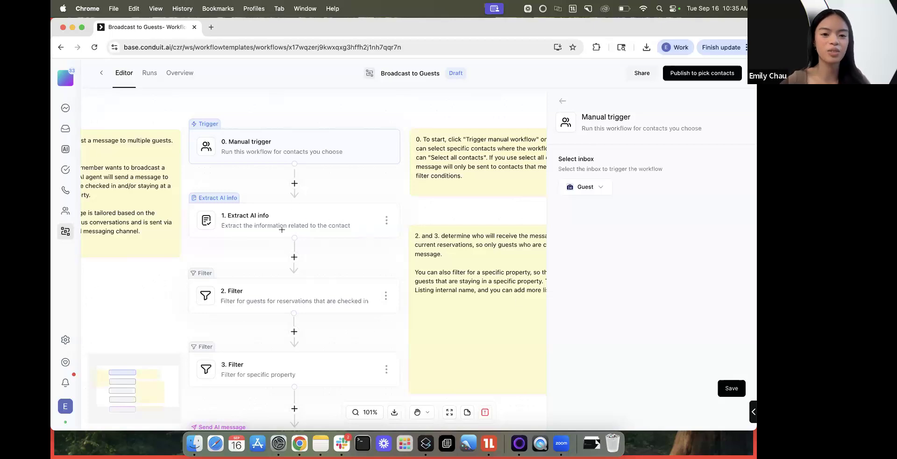
{"action": "scroll", "coordinate": [314, 150], "scroll_direction": "right", "scroll_amount": 2}
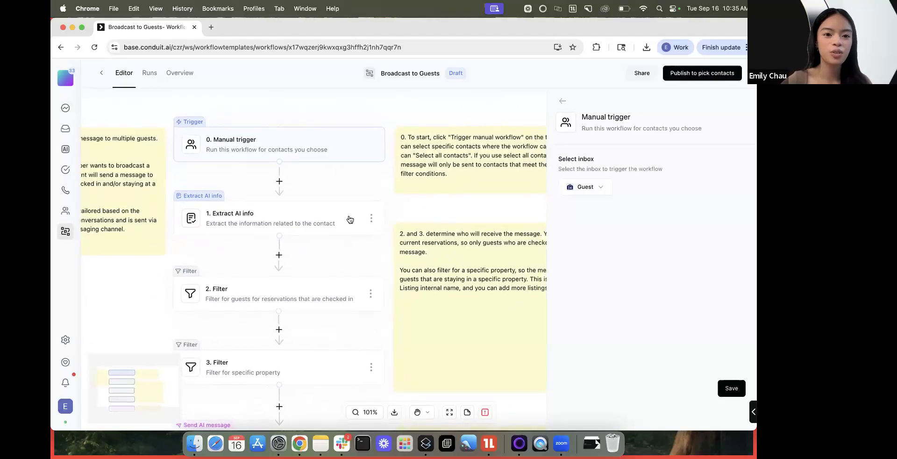
{"action": "scroll", "coordinate": [350, 219], "scroll_direction": "up", "scroll_amount": 1}
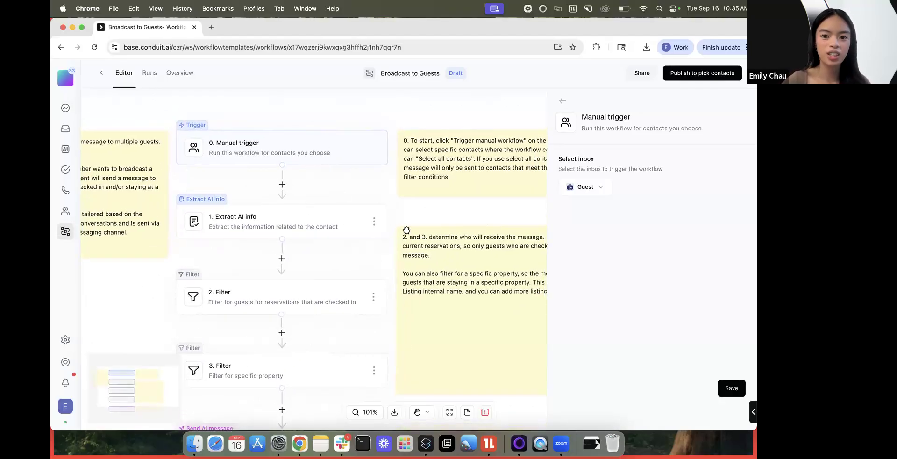
{"action": "scroll", "coordinate": [407, 229], "scroll_direction": "right", "scroll_amount": 6}
{"action": "scroll", "coordinate": [397, 184], "scroll_direction": "right", "scroll_amount": 4}
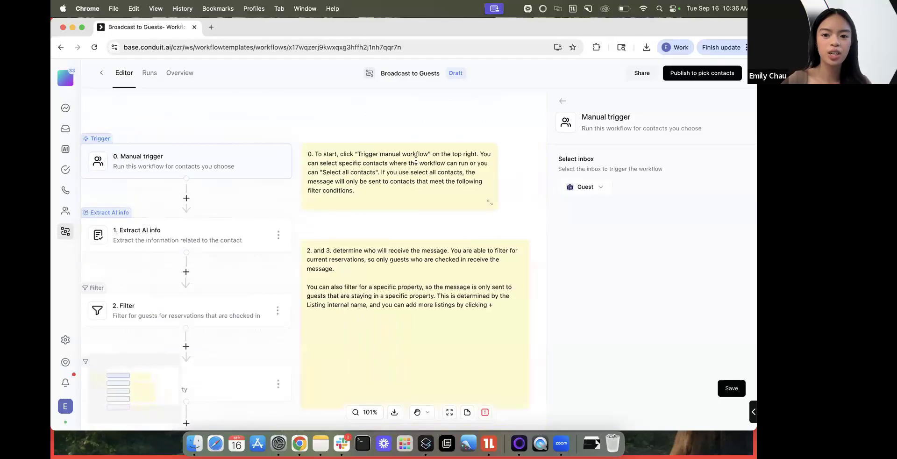
- Set the Send AI message step's message channel to Last message channel and save the step for publishing
{"action": "left_click", "coordinate": [678, 75]}
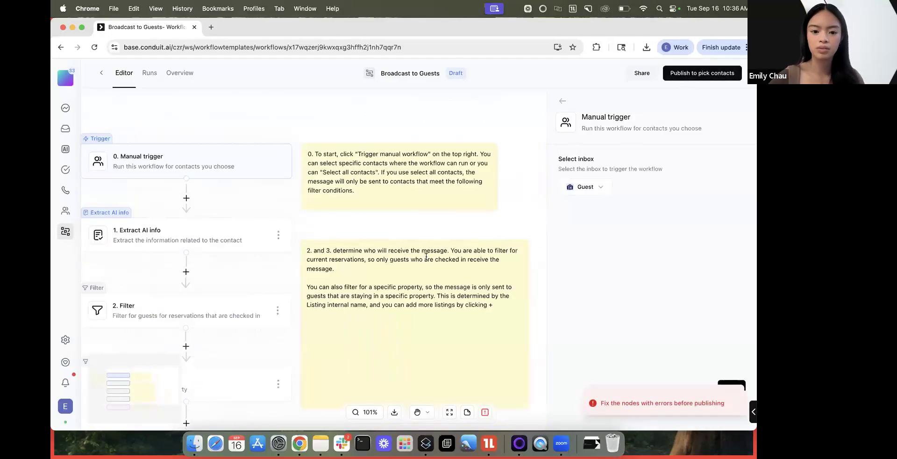
{"action": "scroll", "coordinate": [426, 257], "scroll_direction": "down", "scroll_amount": 8}
{"action": "left_click", "coordinate": [307, 308]}
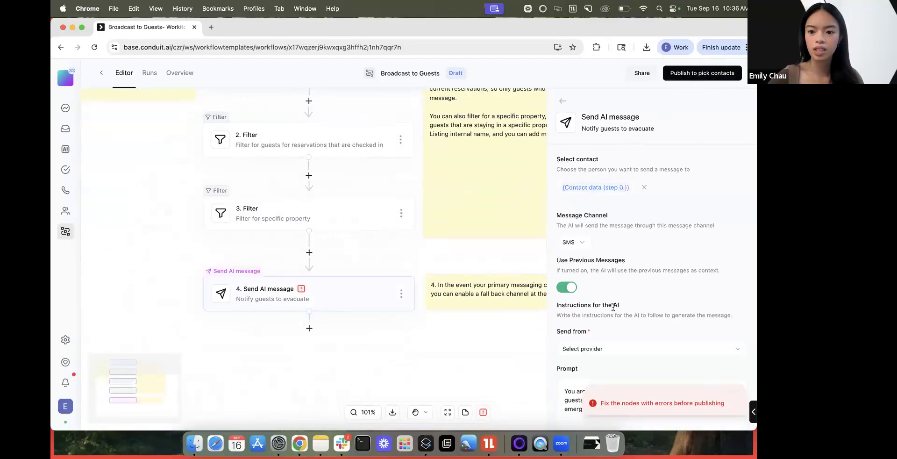
{"action": "scroll", "coordinate": [395, 236], "scroll_direction": "up", "scroll_amount": 10}
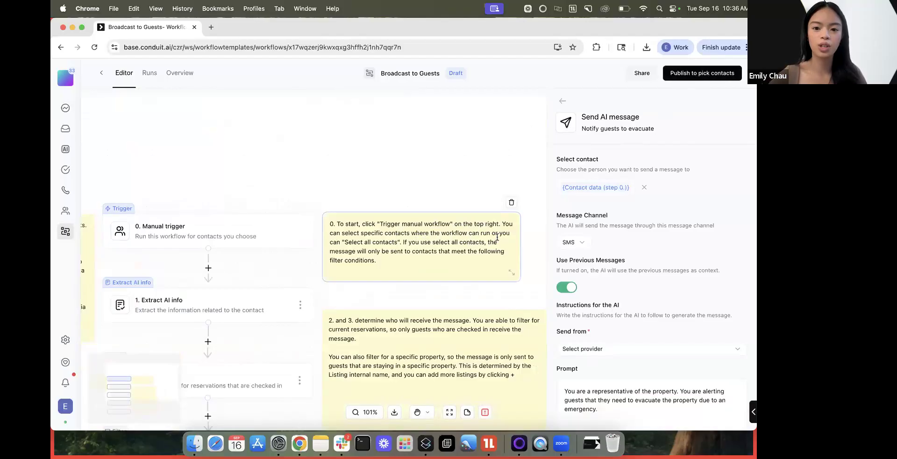
{"action": "scroll", "coordinate": [248, 258], "scroll_direction": "down", "scroll_amount": 5}
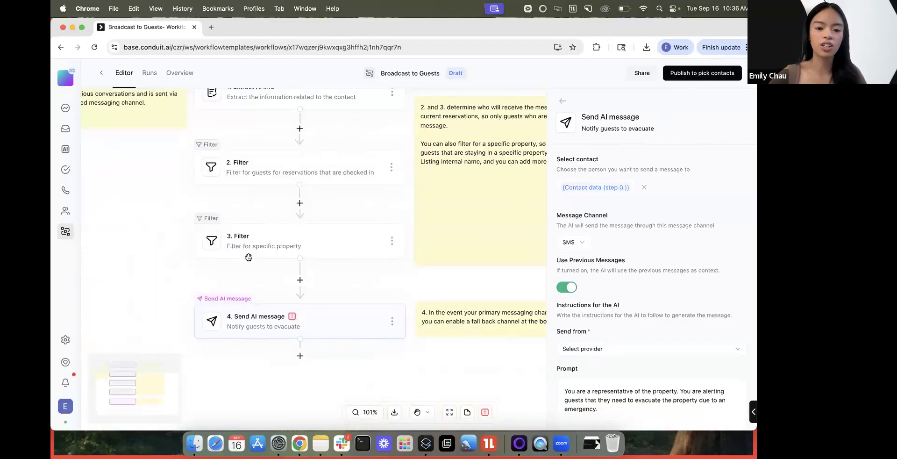
{"action": "scroll", "coordinate": [249, 257], "scroll_direction": "down", "scroll_amount": 2}
{"action": "left_click", "coordinate": [578, 243]}
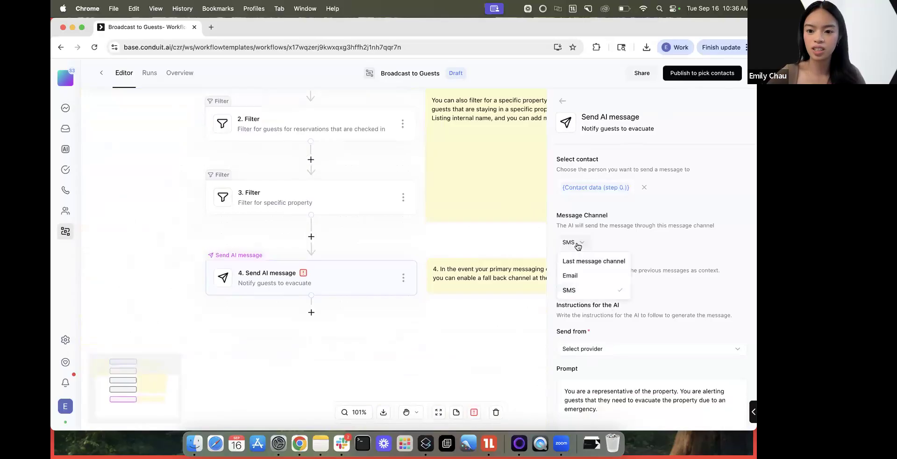
{"action": "left_click", "coordinate": [586, 263]}
{"action": "left_click", "coordinate": [690, 74]}
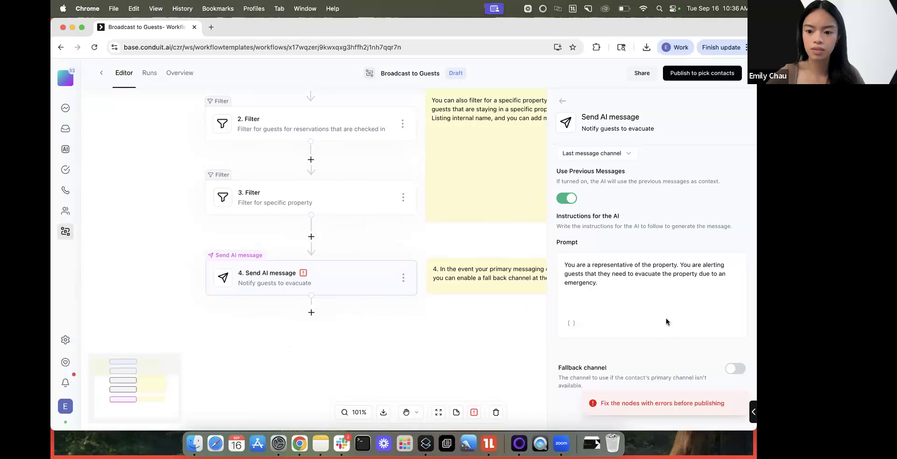
{"action": "left_click", "coordinate": [732, 406]}
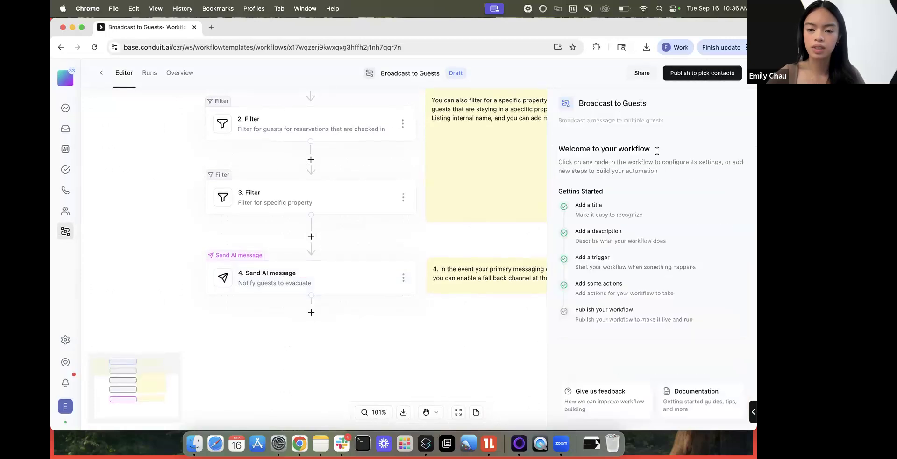
- Publish the Broadcast to Guests workflow, re-saving its Manual trigger step with the Guest inbox and publishing again
{"action": "left_click", "coordinate": [687, 73]}
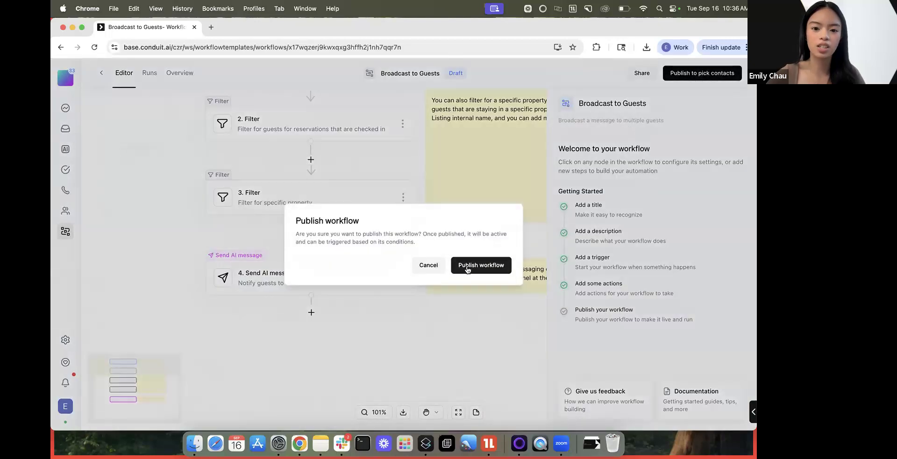
{"action": "left_click", "coordinate": [467, 267]}
{"action": "scroll", "coordinate": [314, 254], "scroll_direction": "up", "scroll_amount": 5}
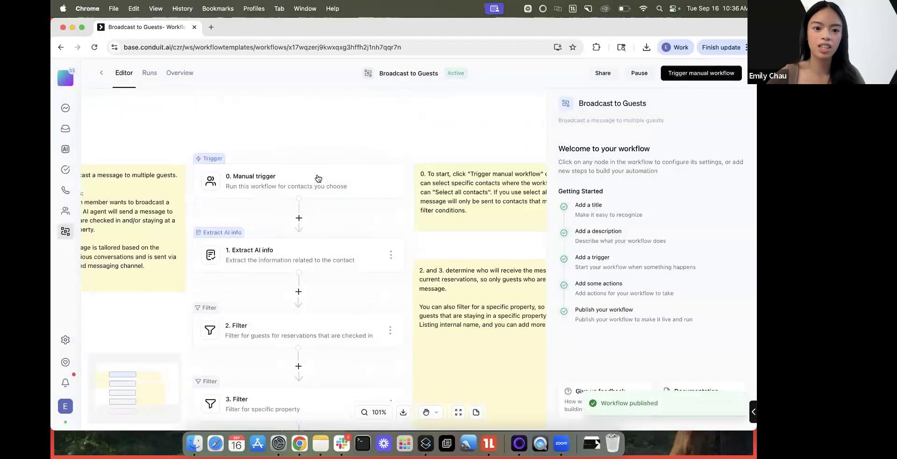
{"action": "left_click", "coordinate": [318, 178]}
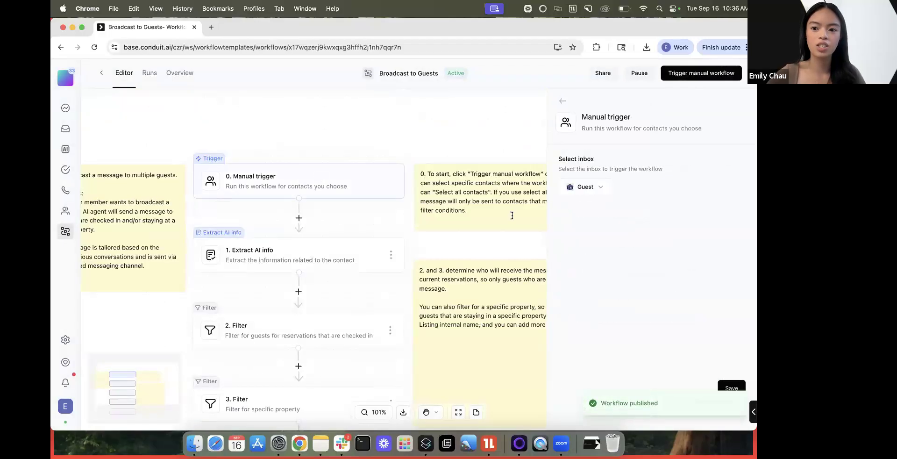
{"action": "left_click", "coordinate": [732, 386]}
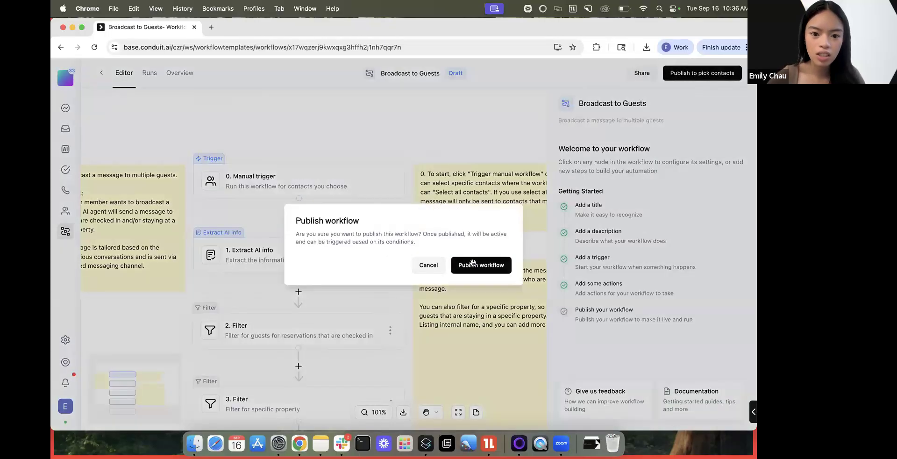
{"action": "left_click", "coordinate": [473, 263]}
- Prepare a manual run with Select All Contacts, look through the contact list, and close the dialog without running it
{"action": "left_click", "coordinate": [683, 75]}
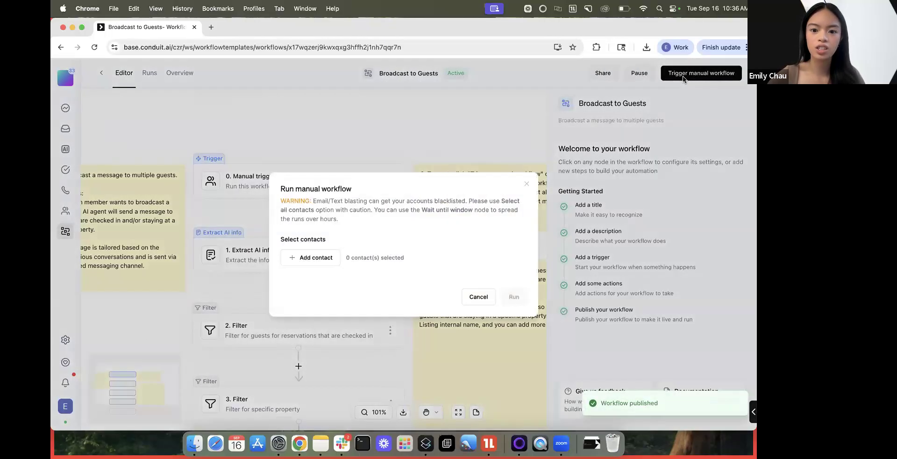
{"action": "left_click", "coordinate": [311, 257]}
{"action": "left_click", "coordinate": [291, 298]}
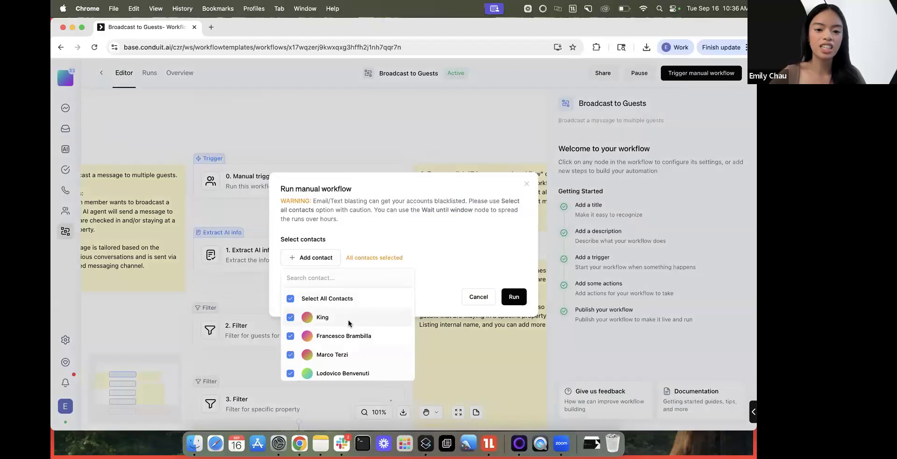
{"action": "scroll", "coordinate": [346, 335], "scroll_direction": "down", "scroll_amount": 3}
{"action": "scroll", "coordinate": [345, 336], "scroll_direction": "up", "scroll_amount": 3}
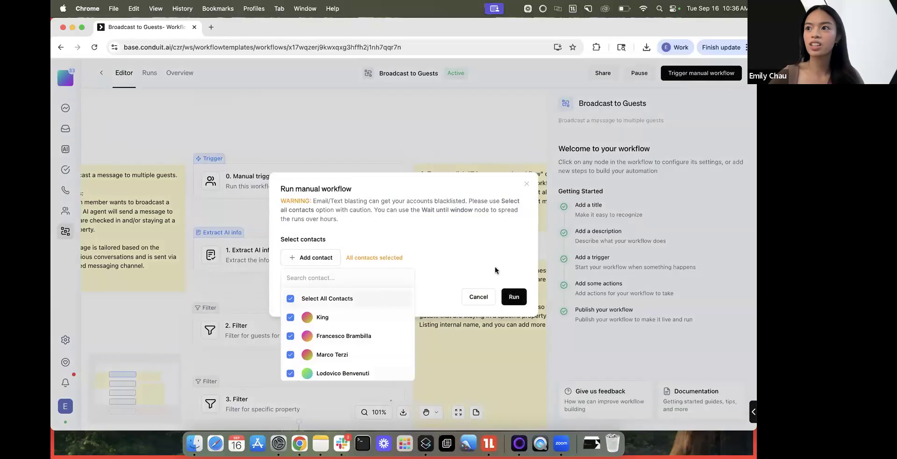
{"action": "scroll", "coordinate": [330, 323], "scroll_direction": "down", "scroll_amount": 1}
{"action": "scroll", "coordinate": [352, 309], "scroll_direction": "up", "scroll_amount": 1}
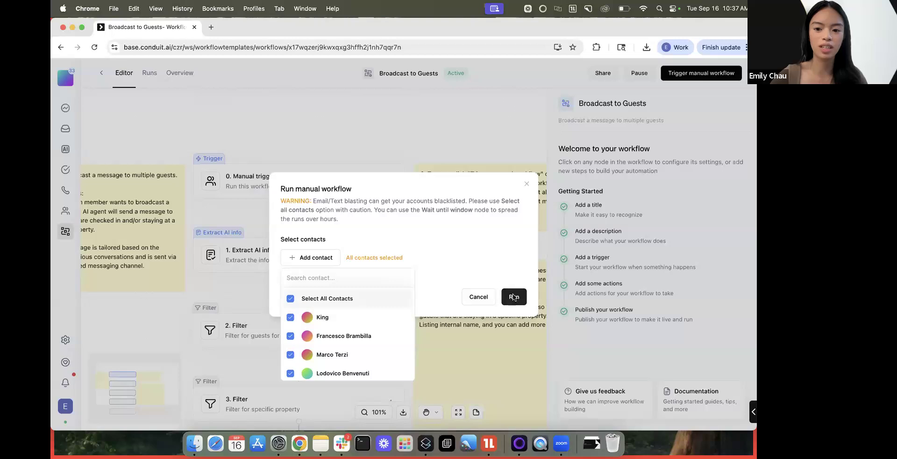
{"action": "left_click", "coordinate": [527, 184]}
- Examine the Extract AI info step's prompt and the filter condition for guests who are checked in
{"action": "scroll", "coordinate": [430, 281], "scroll_direction": "down", "scroll_amount": 3}
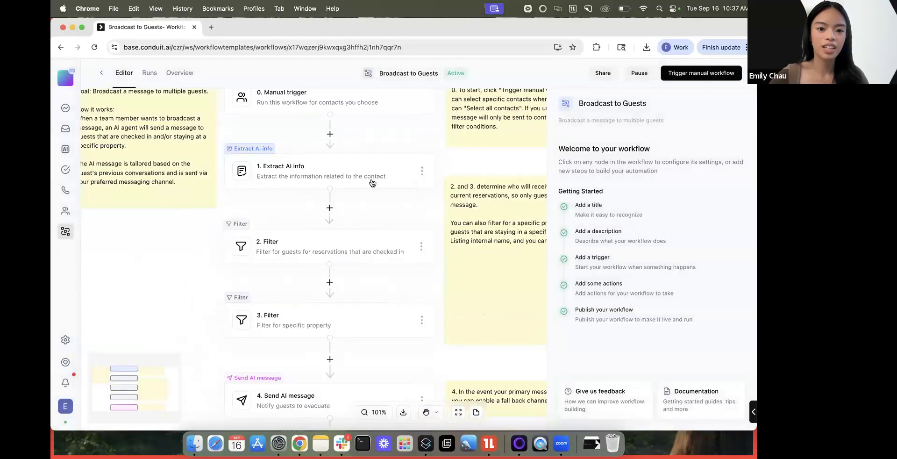
{"action": "left_click", "coordinate": [377, 179]}
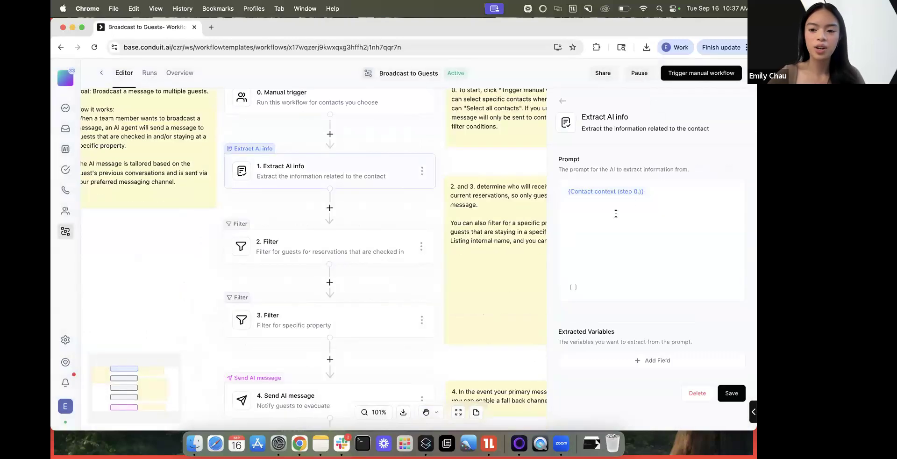
{"action": "left_click", "coordinate": [616, 192]}
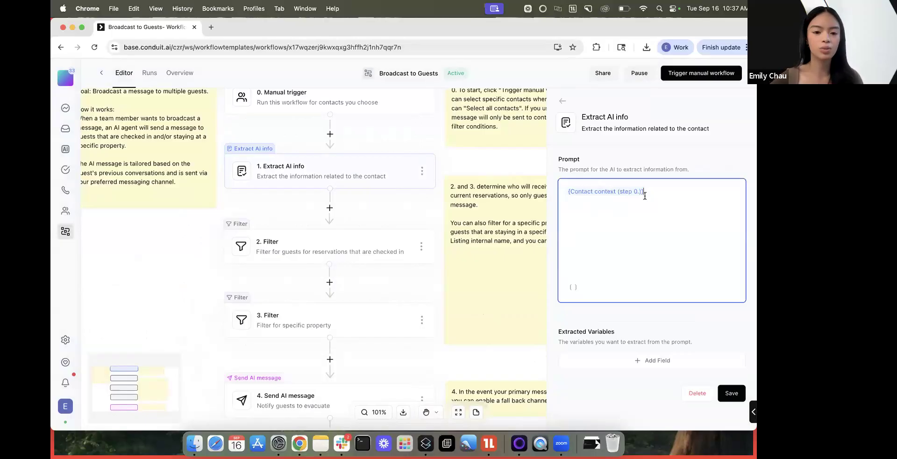
{"action": "left_click", "coordinate": [314, 249]}
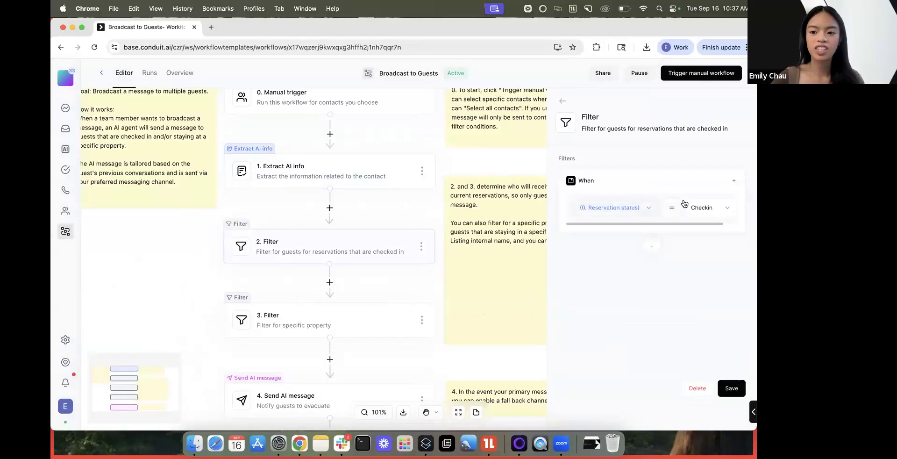
- Reselect Reservation status as the checked-in filter's contact field, set its value to Checkin, and save the step
{"action": "left_click", "coordinate": [636, 209]}
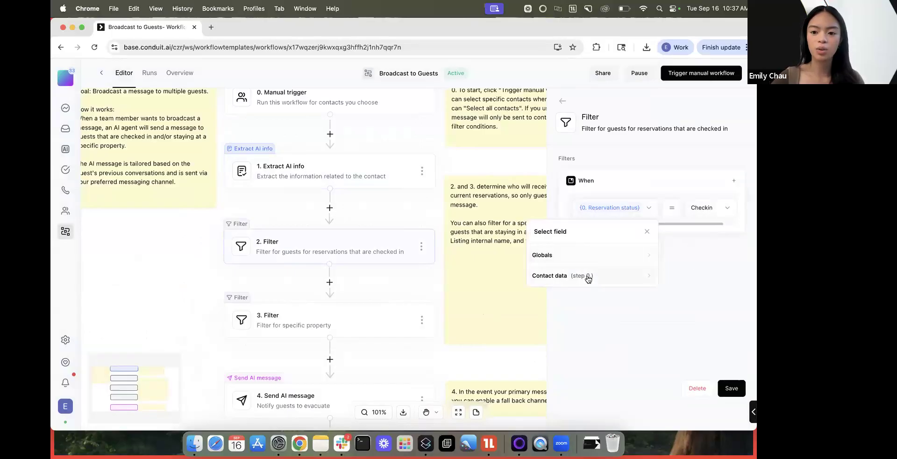
{"action": "left_click", "coordinate": [589, 277]}
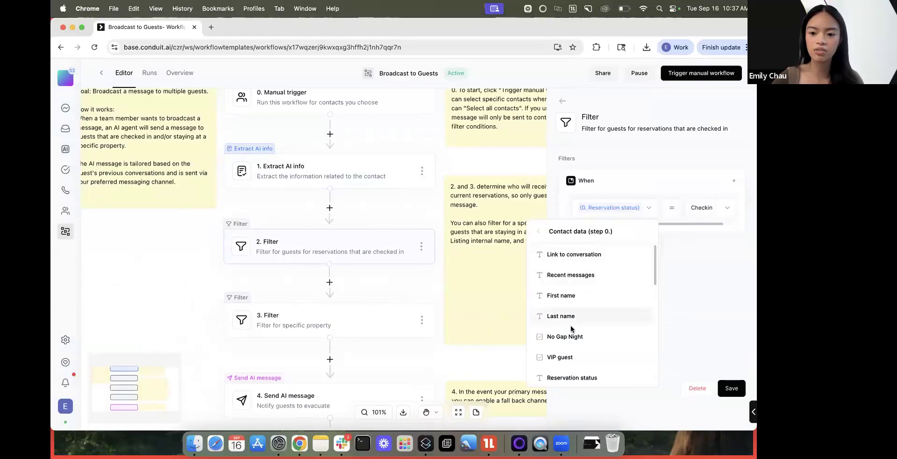
{"action": "scroll", "coordinate": [571, 328], "scroll_direction": "down", "scroll_amount": 10}
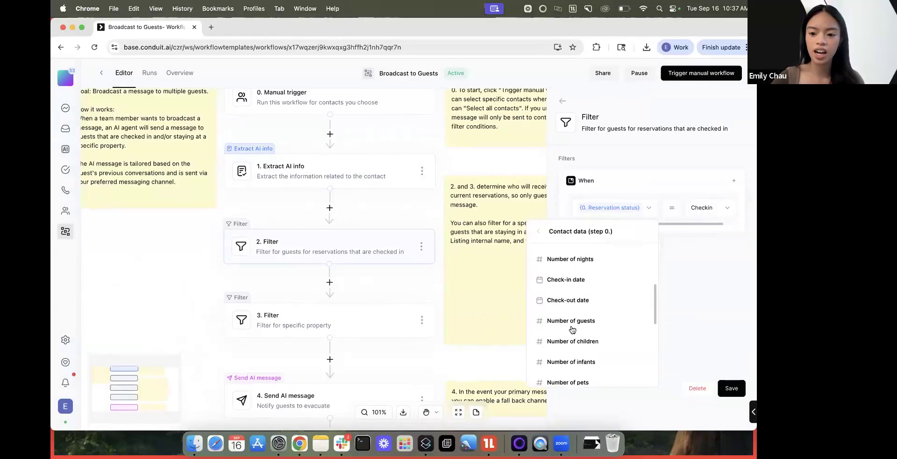
{"action": "scroll", "coordinate": [573, 329], "scroll_direction": "down", "scroll_amount": 2}
{"action": "scroll", "coordinate": [573, 345], "scroll_direction": "up", "scroll_amount": 8}
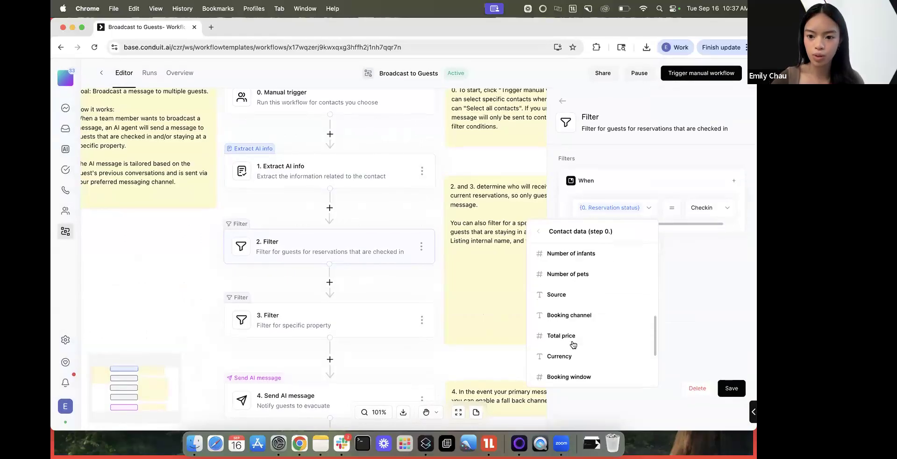
{"action": "scroll", "coordinate": [574, 344], "scroll_direction": "up", "scroll_amount": 2}
{"action": "left_click", "coordinate": [572, 358]}
{"action": "left_click", "coordinate": [706, 207]}
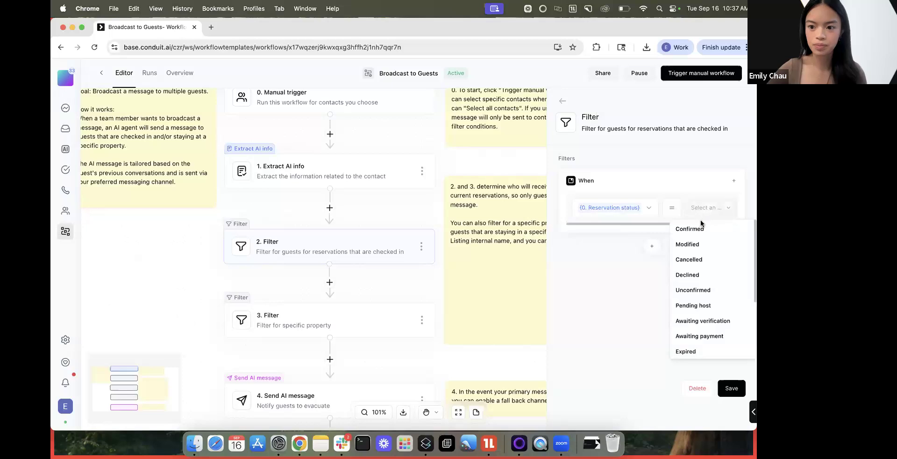
{"action": "scroll", "coordinate": [697, 299], "scroll_direction": "down", "scroll_amount": 5}
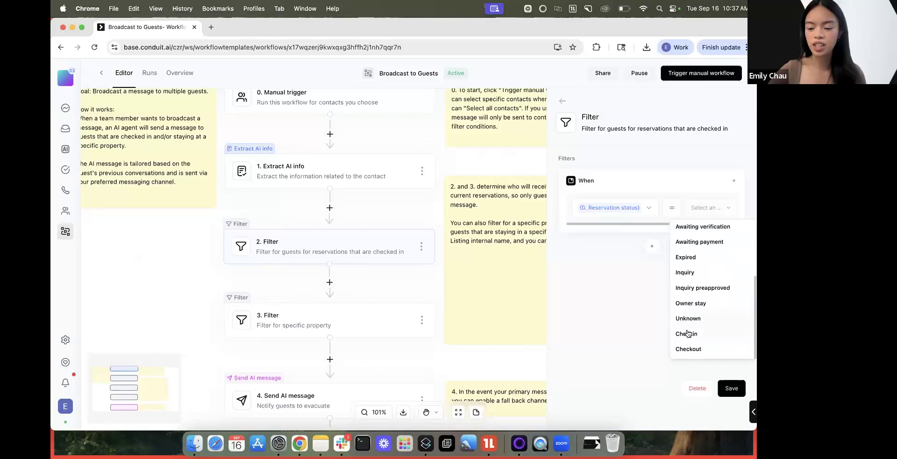
{"action": "left_click", "coordinate": [689, 333]}
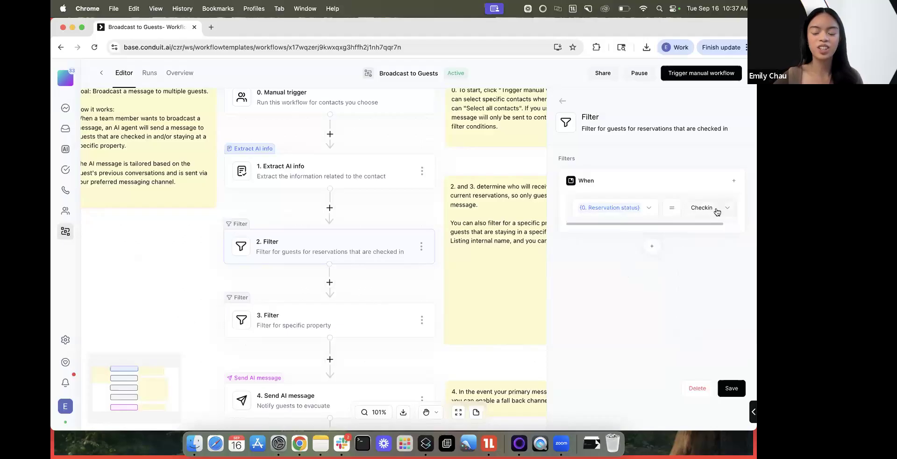
{"action": "left_click", "coordinate": [720, 387]}
- In the specific-property filter, reselect Listing internal name from the contact data and set its value to Property 1
{"action": "left_click", "coordinate": [350, 319]}
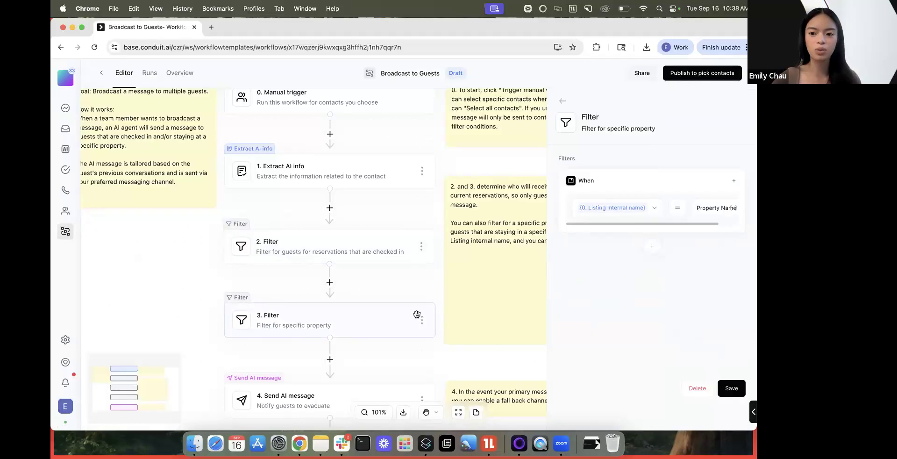
{"action": "left_click", "coordinate": [706, 206]}
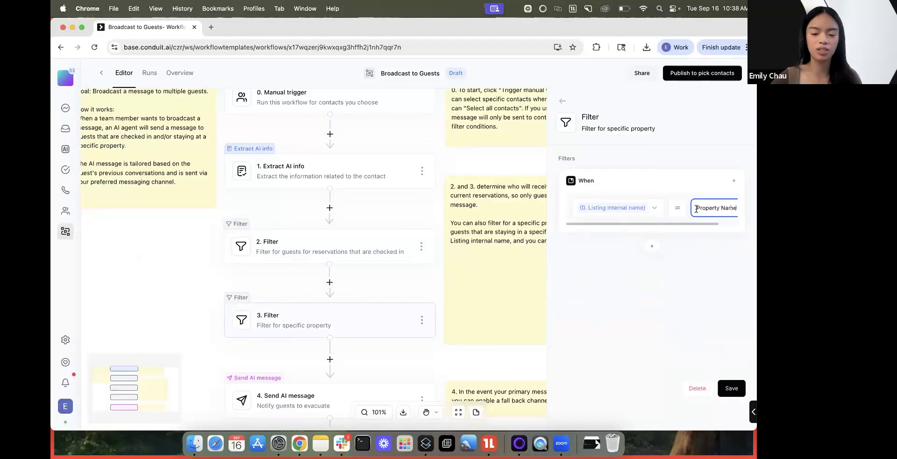
{"action": "scroll", "coordinate": [696, 209], "scroll_direction": "right", "scroll_amount": 2}
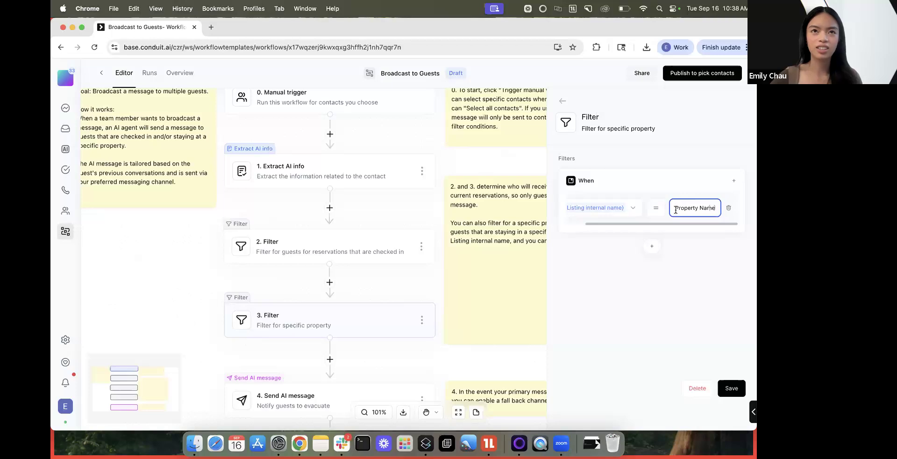
{"action": "scroll", "coordinate": [652, 210], "scroll_direction": "left", "scroll_amount": 2}
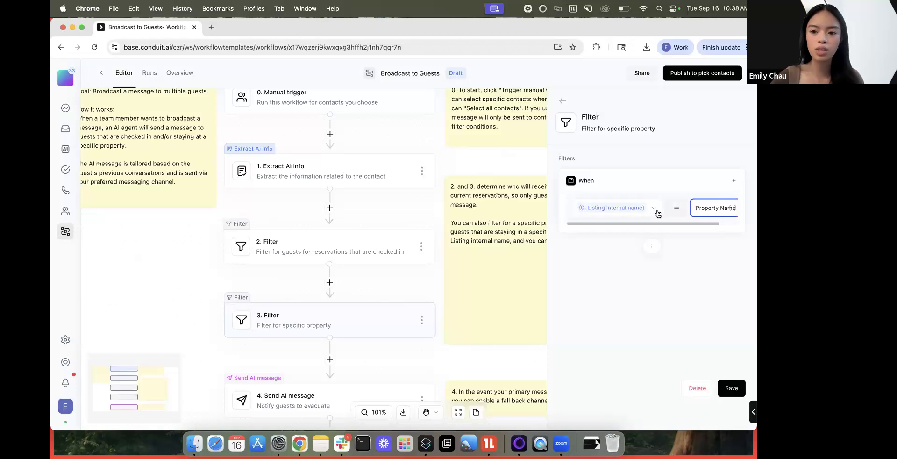
{"action": "left_click", "coordinate": [636, 210]}
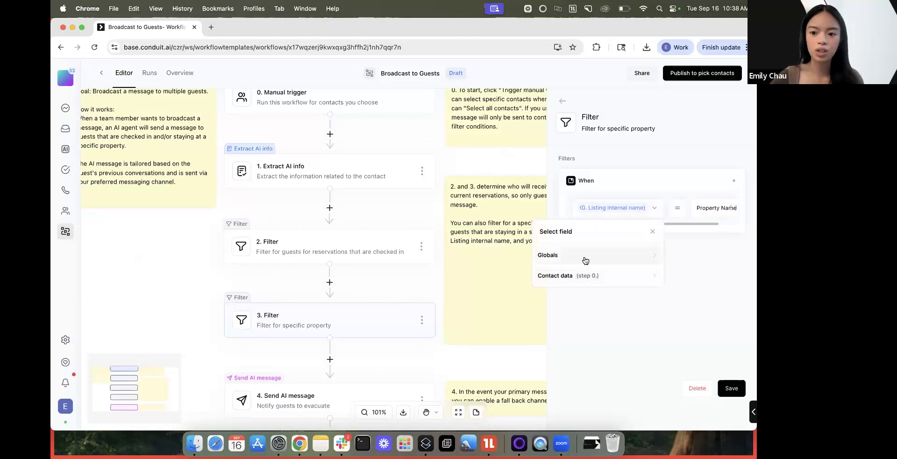
{"action": "left_click", "coordinate": [585, 275]}
{"action": "scroll", "coordinate": [586, 335], "scroll_direction": "down", "scroll_amount": 10}
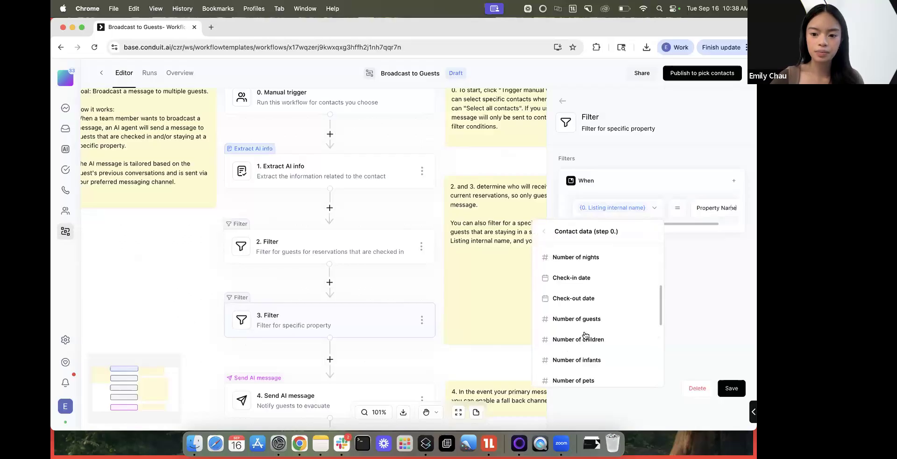
{"action": "left_click", "coordinate": [581, 376]}
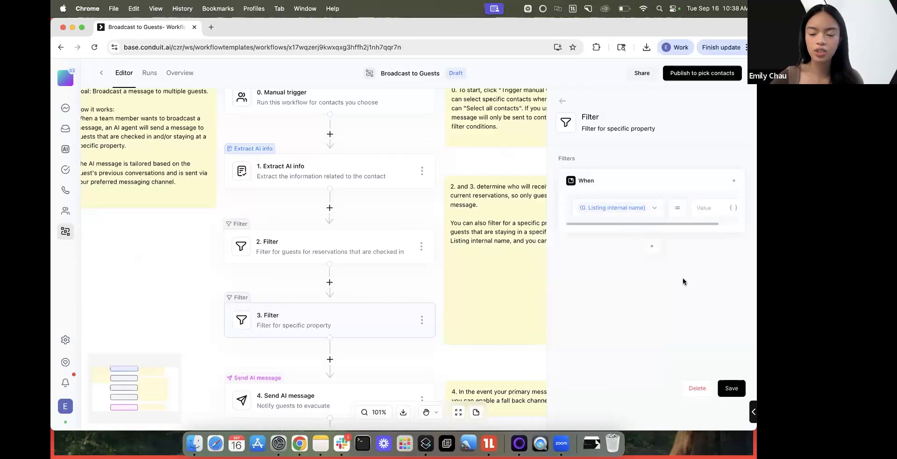
{"action": "left_click", "coordinate": [704, 205]}
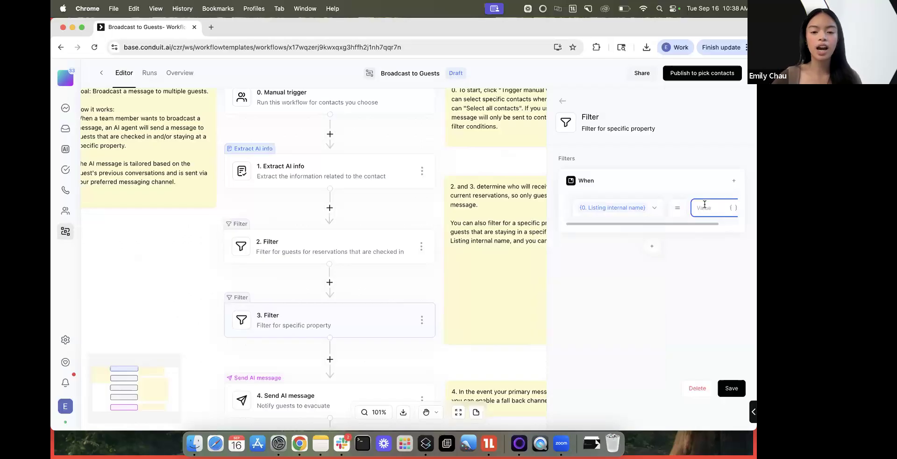
{"action": "type", "text": "Property"}
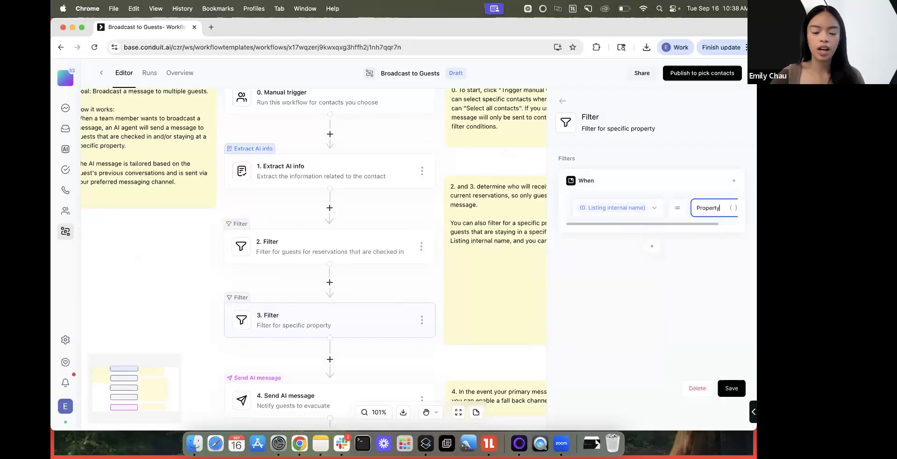
{"action": "left_click_drag", "start_coordinate": [724, 206], "coordinate": [691, 208]}
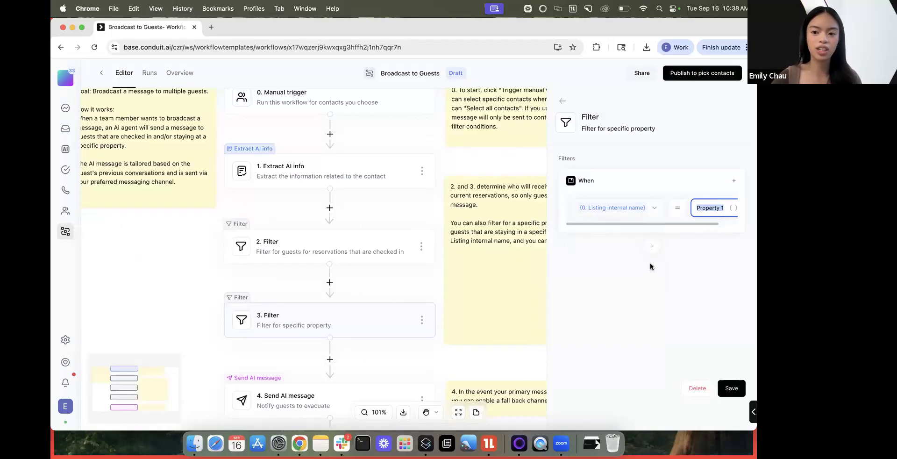
- Add an OR condition matching Listing internal name to Property 2, and save the property filter
{"action": "left_click", "coordinate": [652, 246]}
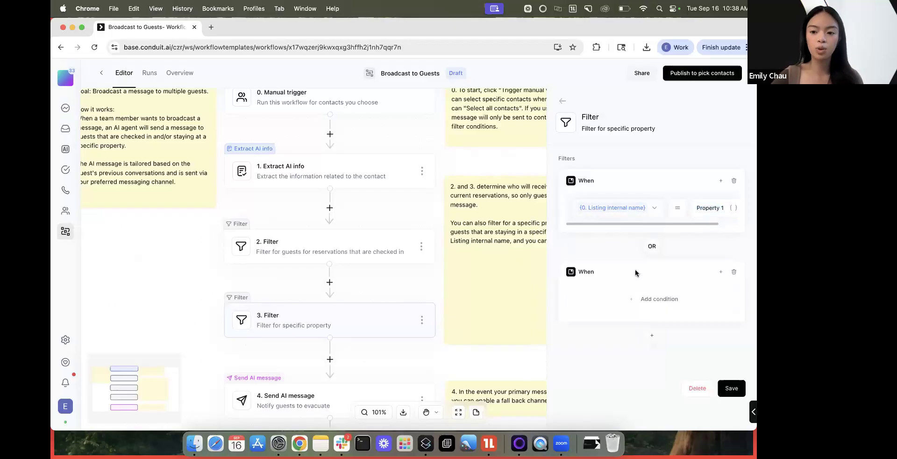
{"action": "left_click", "coordinate": [636, 300]}
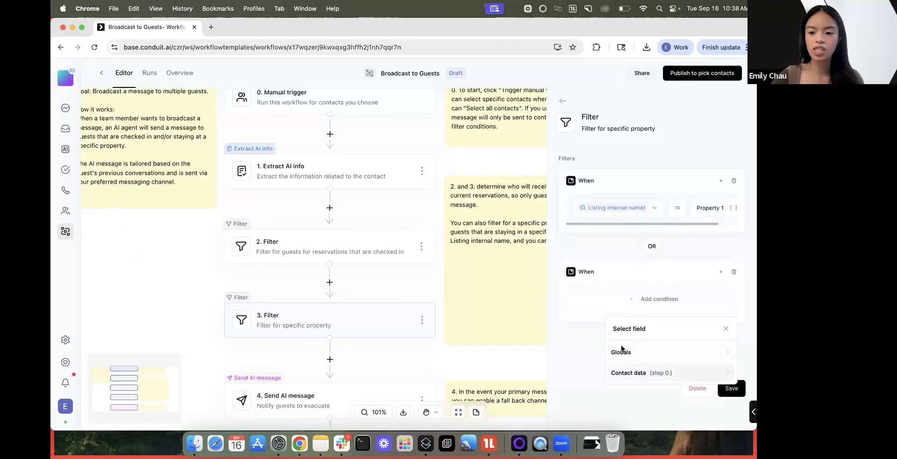
{"action": "left_click", "coordinate": [629, 373]}
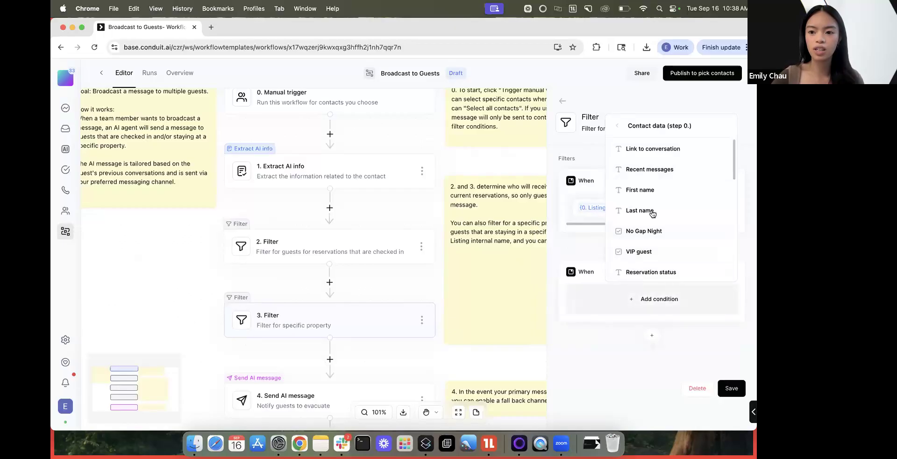
{"action": "scroll", "coordinate": [652, 214], "scroll_direction": "down", "scroll_amount": 10}
{"action": "scroll", "coordinate": [653, 215], "scroll_direction": "down", "scroll_amount": 5}
{"action": "left_click", "coordinate": [650, 269]}
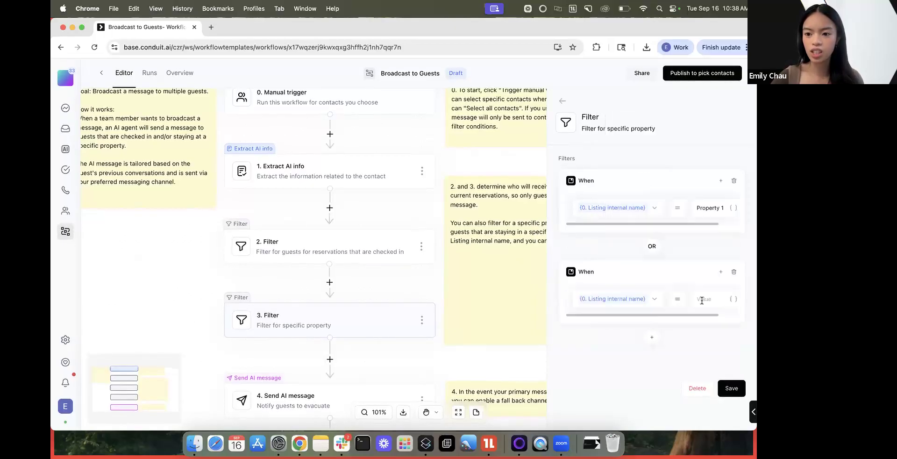
{"action": "left_click", "coordinate": [702, 301]}
{"action": "type", "text": "Property 2"}
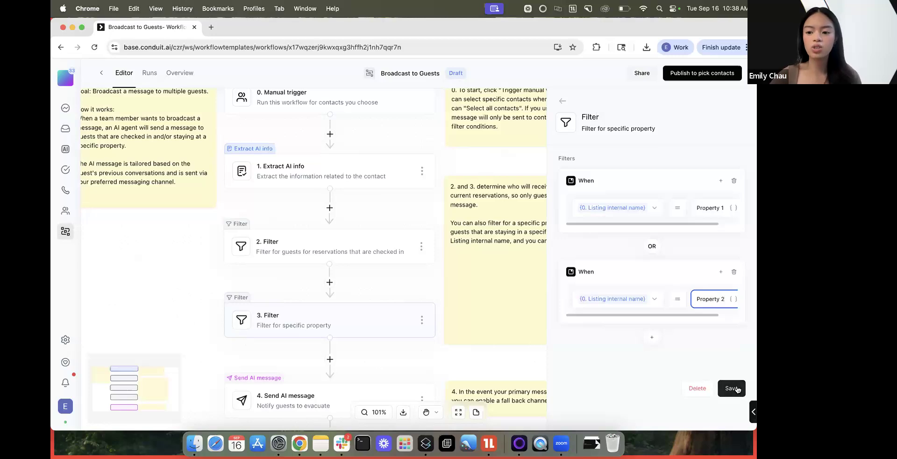
{"action": "left_click", "coordinate": [732, 388]}
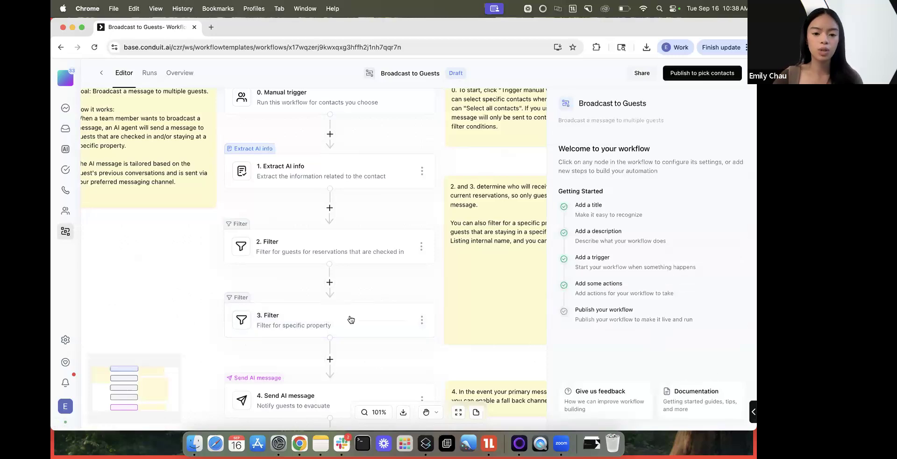
- Review the saved property filter and the Manual trigger step, and publish the Broadcast to Guests workflow
{"action": "left_click", "coordinate": [377, 315]}
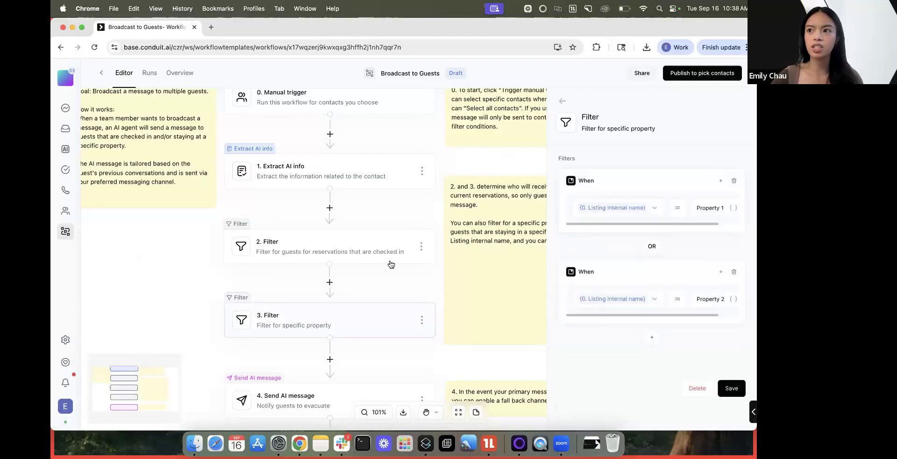
{"action": "scroll", "coordinate": [344, 296], "scroll_direction": "down", "scroll_amount": 3}
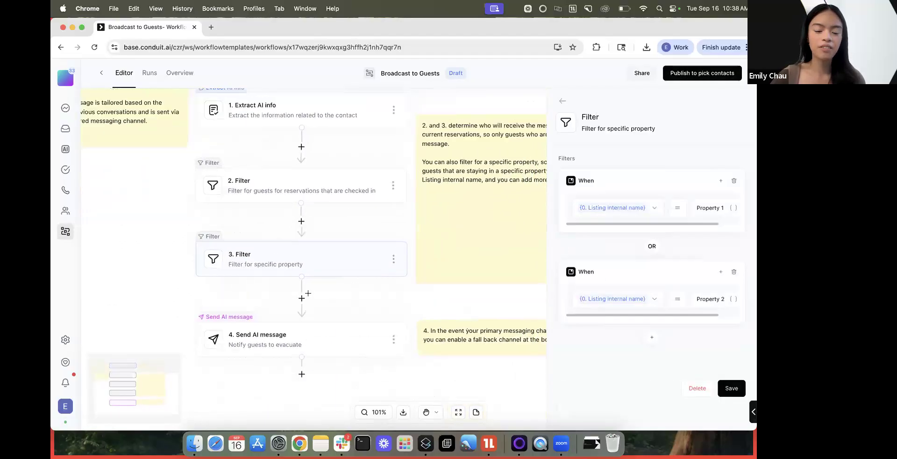
{"action": "scroll", "coordinate": [293, 184], "scroll_direction": "up", "scroll_amount": 3}
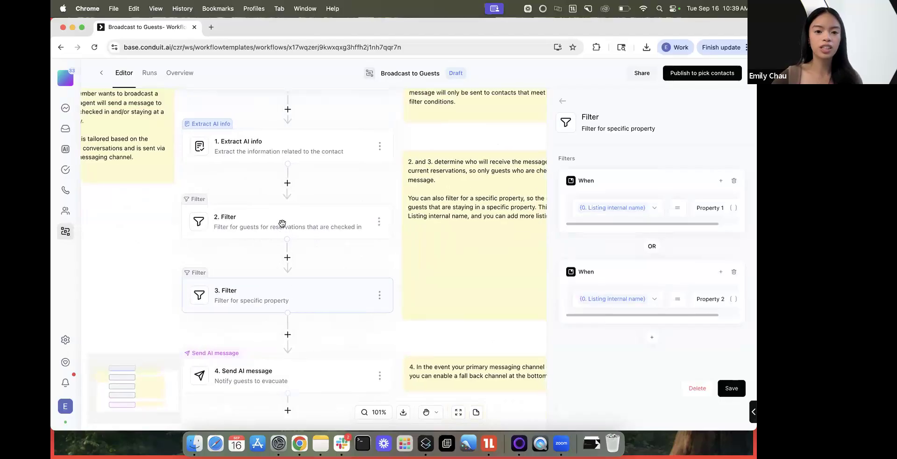
{"action": "left_click", "coordinate": [287, 114]}
{"action": "scroll", "coordinate": [287, 140], "scroll_direction": "up", "scroll_amount": 3}
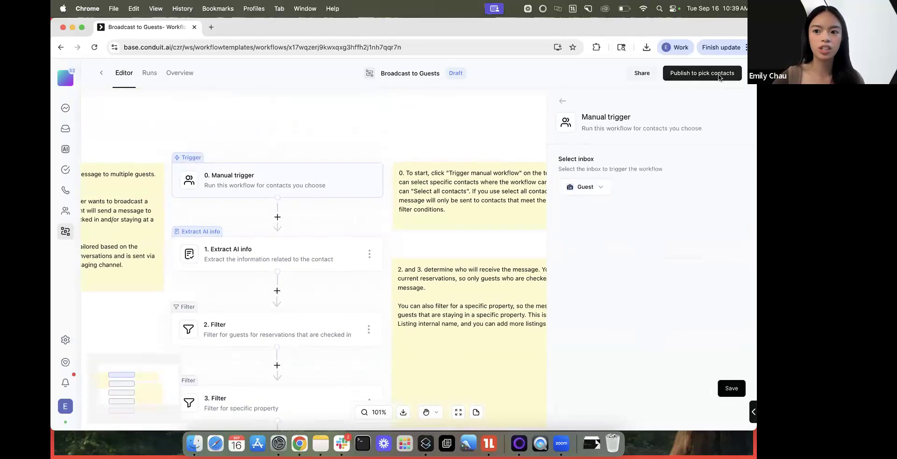
{"action": "left_click", "coordinate": [701, 73]}
{"action": "left_click", "coordinate": [507, 262]}
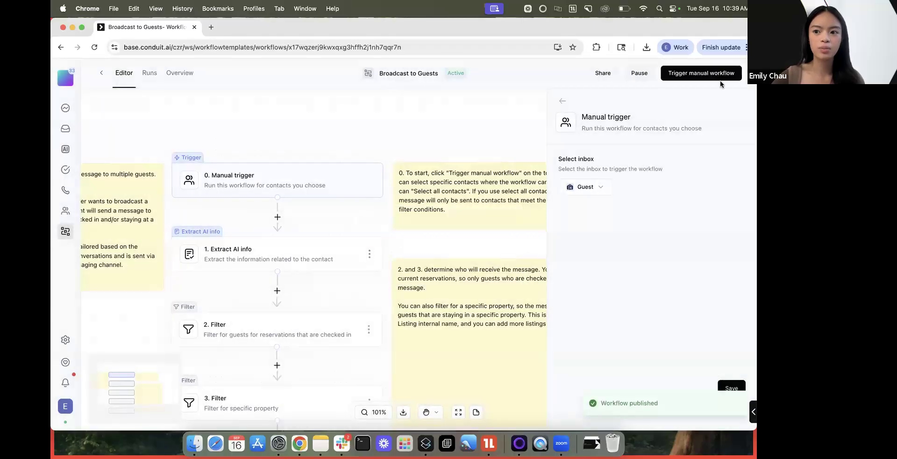
- Bring up the manual run's contact list with its Select All Contacts option, and close the dialog
{"action": "left_click", "coordinate": [705, 76]}
{"action": "left_click", "coordinate": [302, 261]}
{"action": "left_click", "coordinate": [291, 298]}
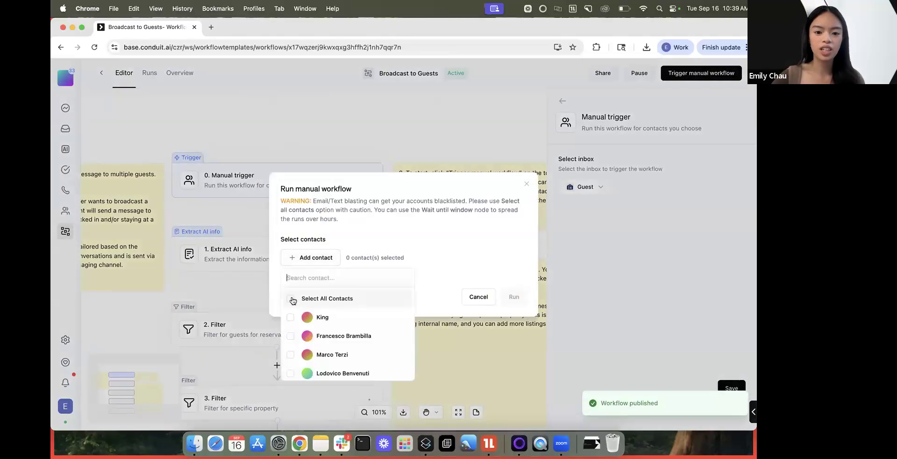
{"action": "left_click", "coordinate": [514, 297]}
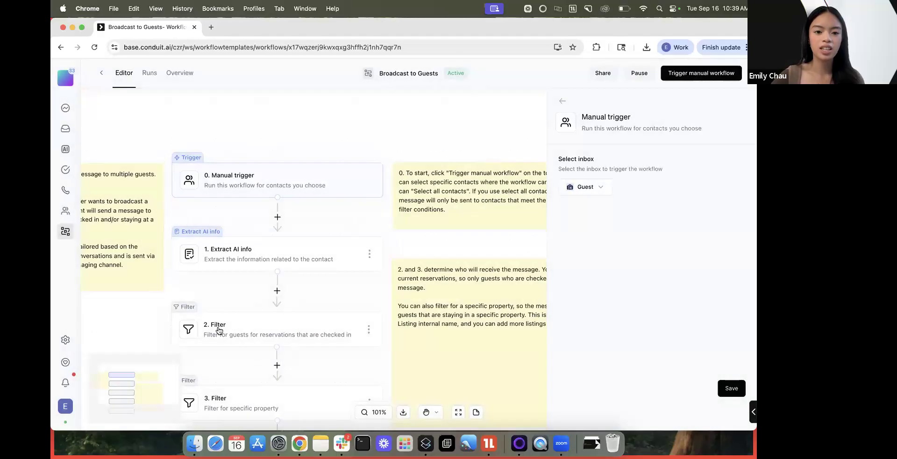
- Examine the Extract AI info prompt and the conditions of the checked-in and specific-property filters
{"action": "left_click", "coordinate": [241, 257]}
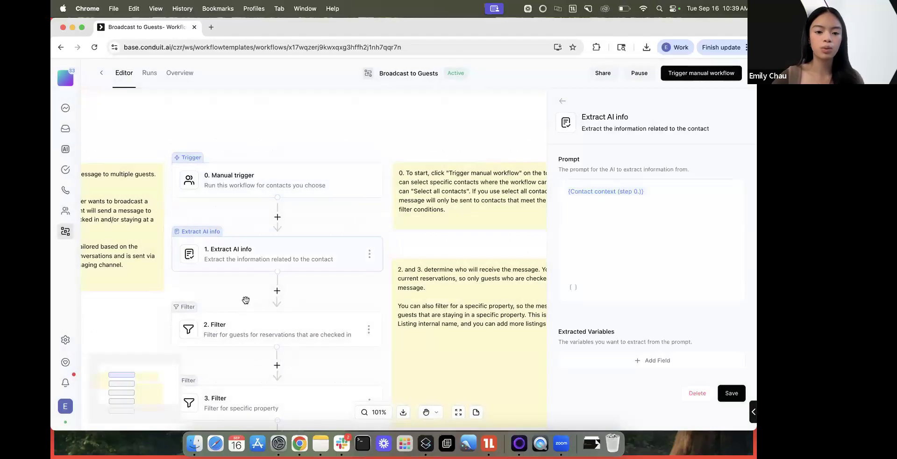
{"action": "left_click", "coordinate": [314, 340]}
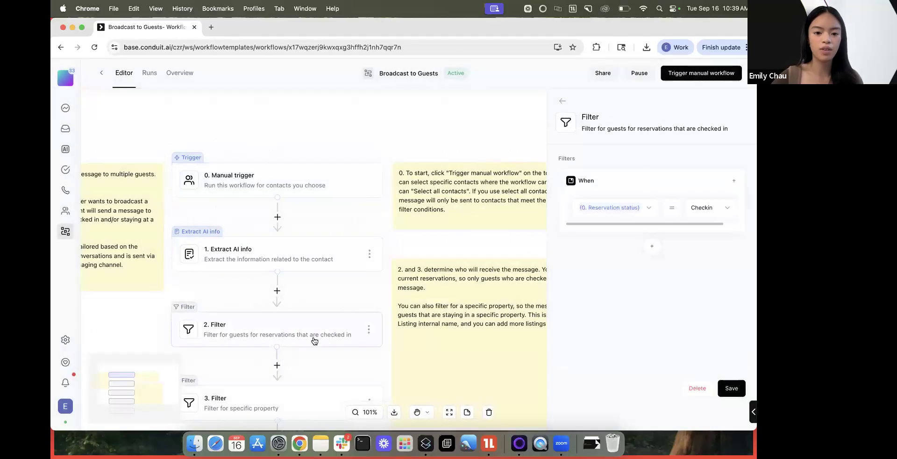
{"action": "scroll", "coordinate": [321, 342], "scroll_direction": "down", "scroll_amount": 5}
{"action": "left_click", "coordinate": [372, 245]}
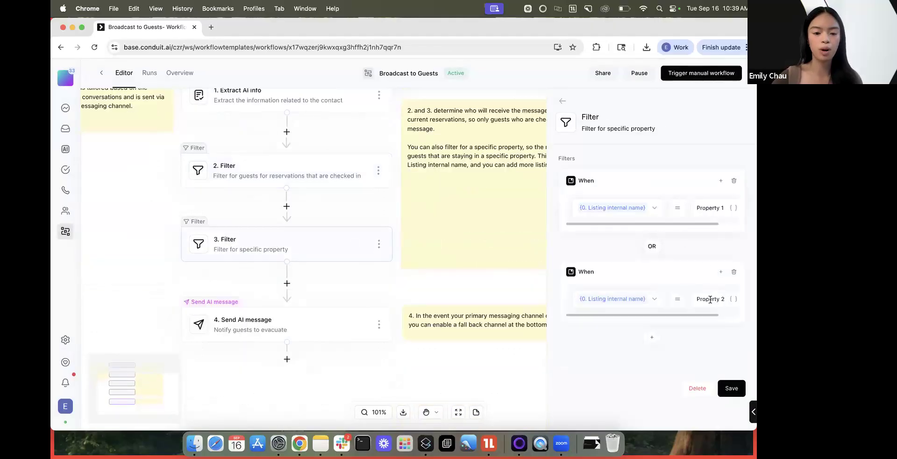
- Set the Send AI message step's channel to Email and select the sender's email account as the sending provider
{"action": "left_click", "coordinate": [366, 326]}
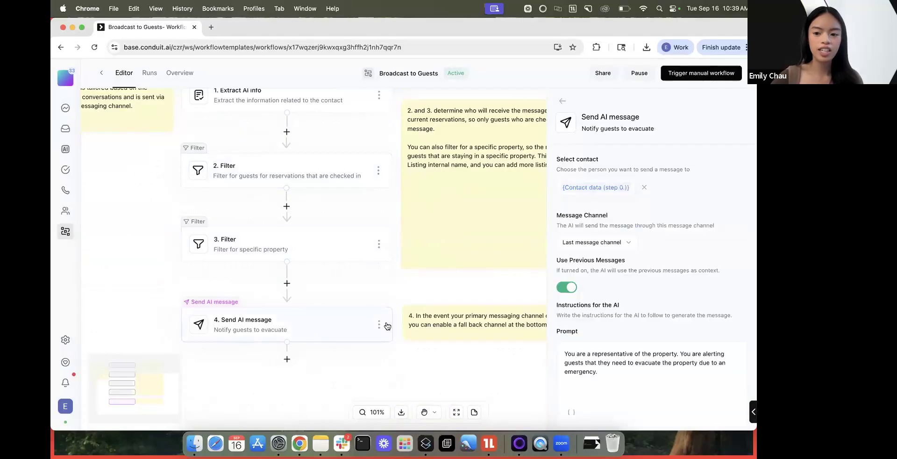
{"action": "left_click", "coordinate": [586, 242]}
{"action": "left_click", "coordinate": [580, 274]}
{"action": "scroll", "coordinate": [582, 245], "scroll_direction": "down", "scroll_amount": 2}
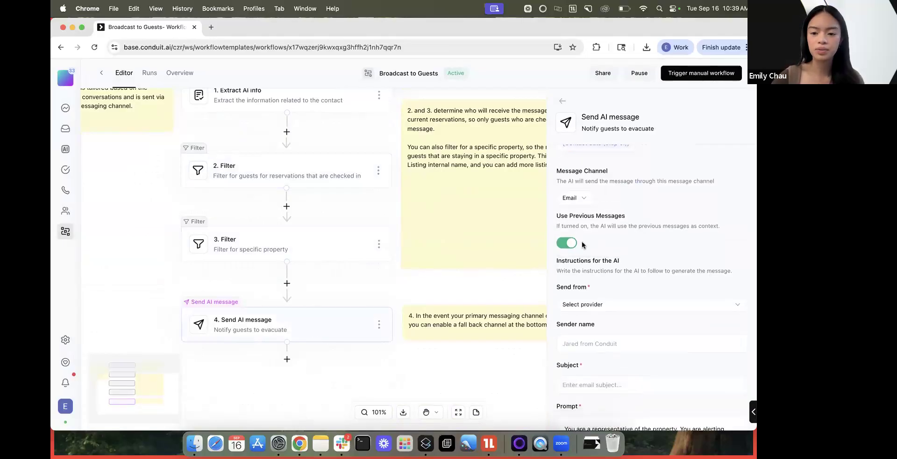
{"action": "triple_click", "coordinate": [665, 219]}
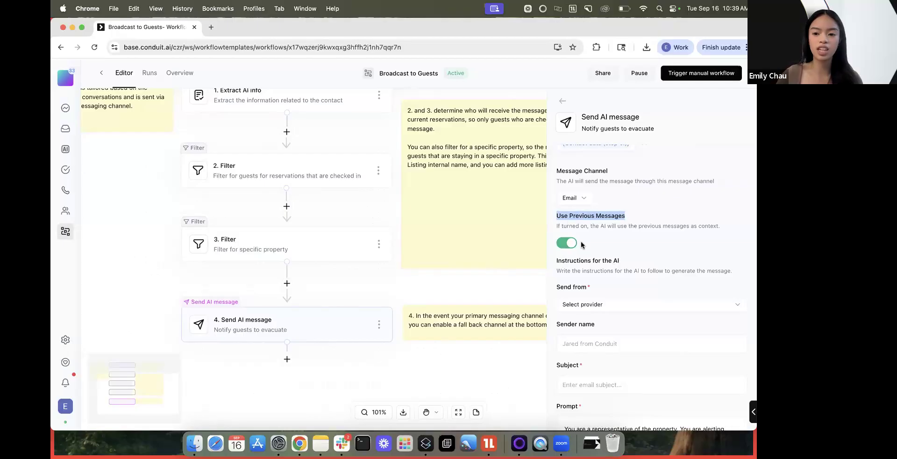
{"action": "left_click", "coordinate": [624, 309]}
{"action": "left_click", "coordinate": [602, 323]}
{"action": "scroll", "coordinate": [602, 326], "scroll_direction": "down", "scroll_amount": 3}
{"action": "left_click", "coordinate": [603, 210]}
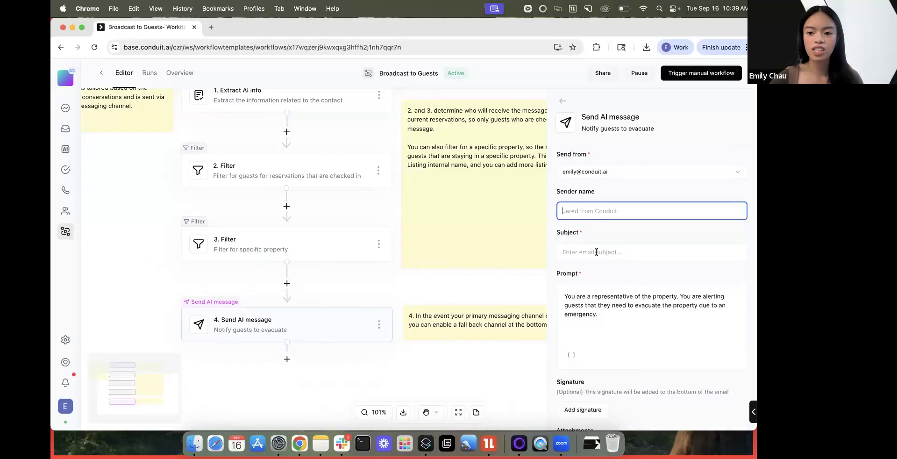
- Rewrite the end of the AI message prompt so it alerts guests "that theres construction nearby."
{"action": "left_click_drag", "start_coordinate": [600, 315], "coordinate": [559, 292]}
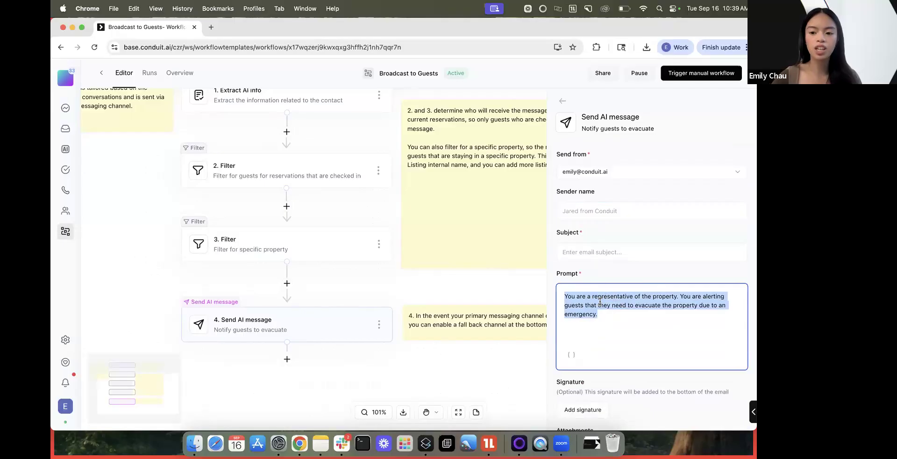
{"action": "left_click", "coordinate": [670, 320]}
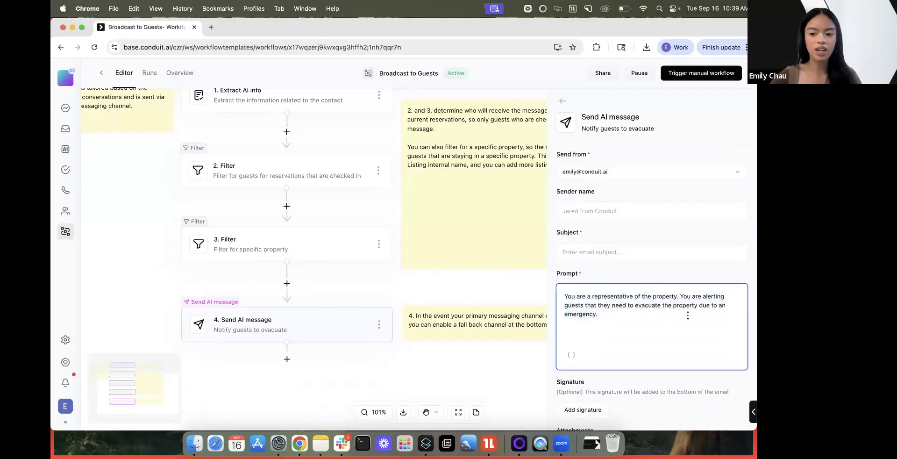
{"action": "left_click_drag", "start_coordinate": [608, 314], "coordinate": [561, 285]}
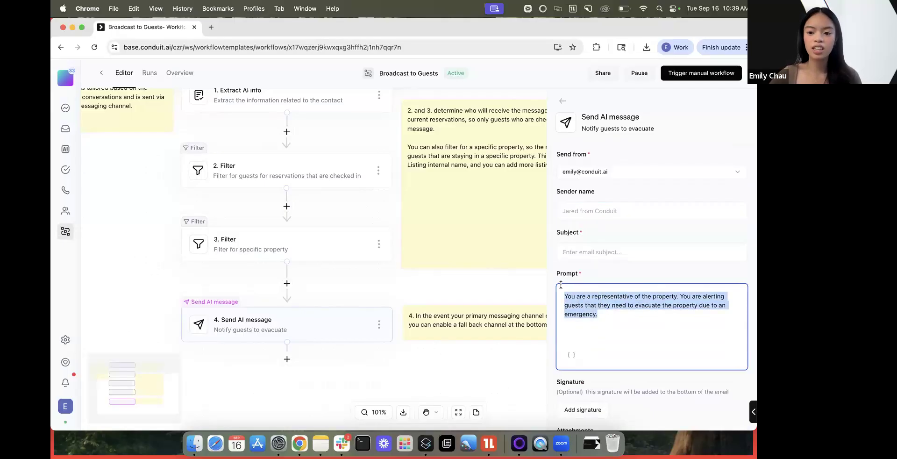
{"action": "left_click", "coordinate": [619, 322]}
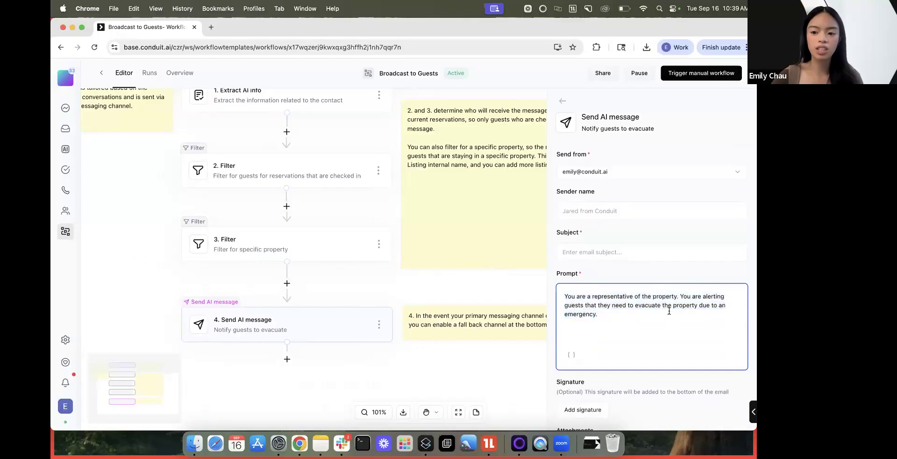
{"action": "left_click", "coordinate": [611, 305], "text": "shift"}
{"action": "key", "text": "BackSpace"}
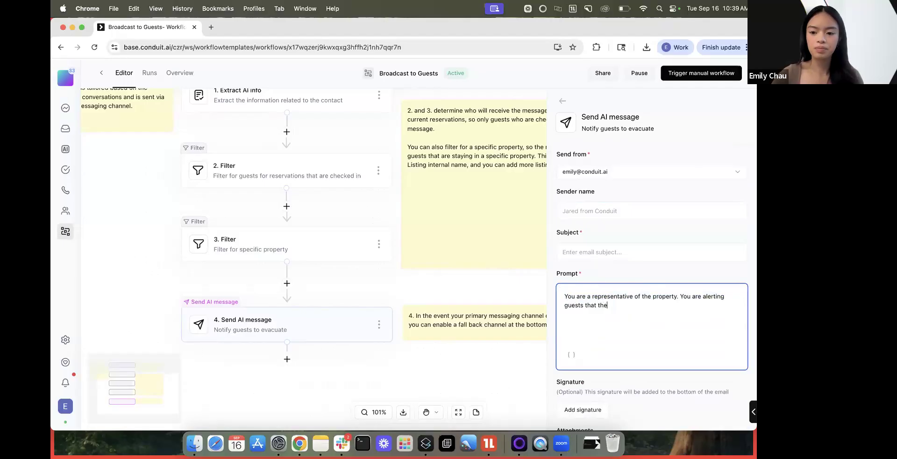
{"action": "type", "text": "construction nearby."}
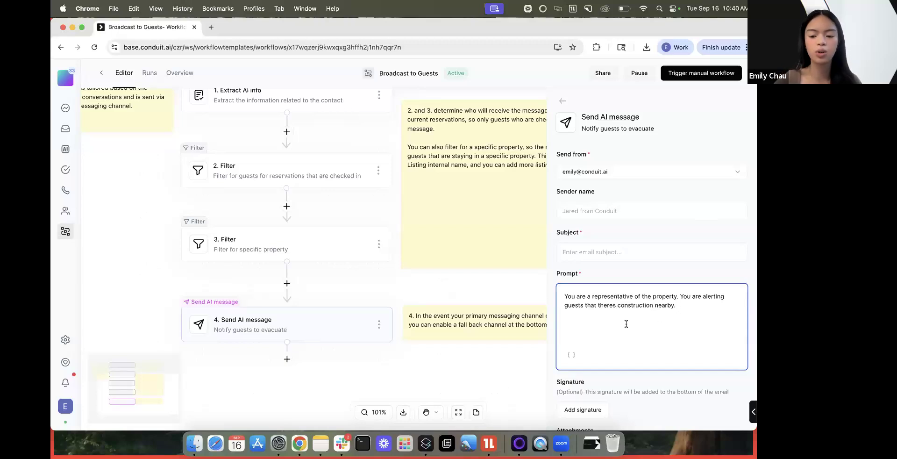
- Draft an email signature with "Best," and a representative's name followed by "from Property Name", and close it without saving
{"action": "scroll", "coordinate": [627, 324], "scroll_direction": "down", "scroll_amount": 3}
{"action": "left_click", "coordinate": [578, 330]}
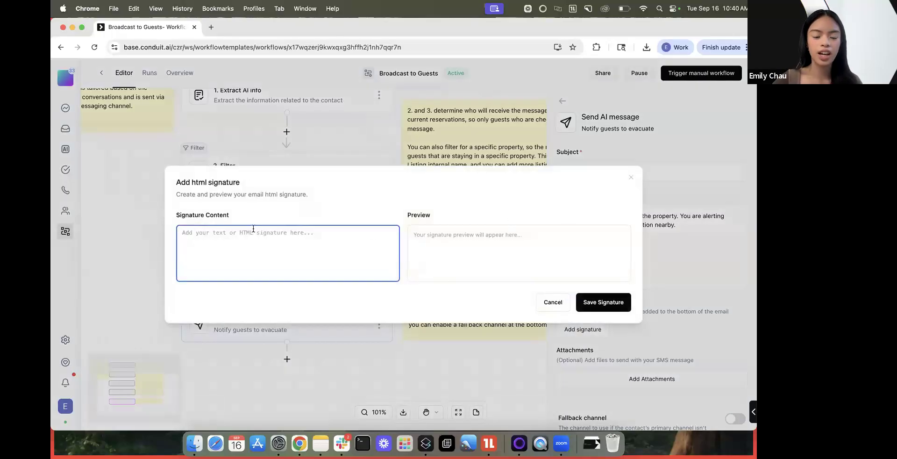
{"action": "type", "text": "Best,"}
{"action": "key", "text": "Return"}
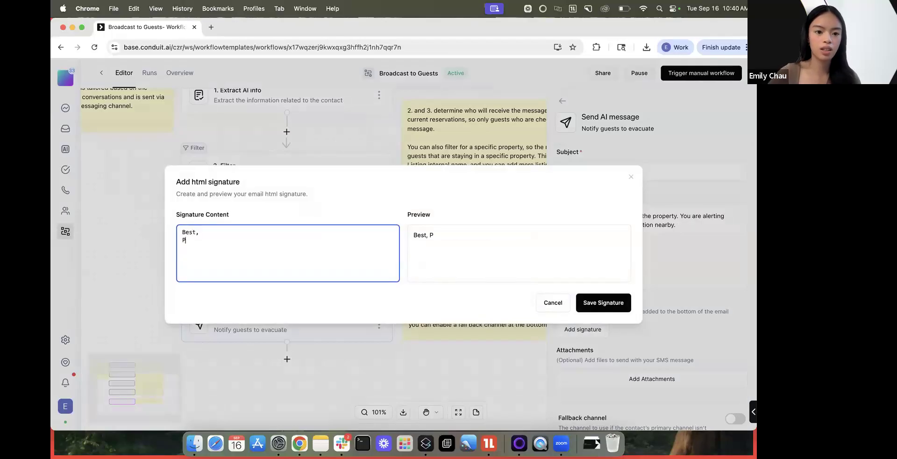
{"action": "type", "text": "T"}
{"action": "key", "text": "BackSpace"}
{"action": "type", "text": "your houst"}
{"action": "key", "text": "BackSpace"}
{"action": "key", "text": "BackSpace"}
{"action": "key", "text": "BackSpace"}
{"action": "type", "text": "st"}
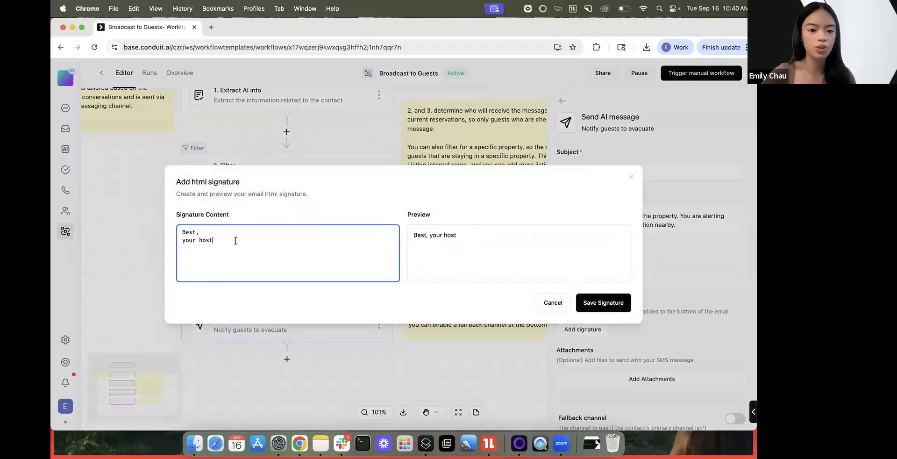
{"action": "key", "text": "super+shift+Left"}
{"action": "type", "text": "AI"}
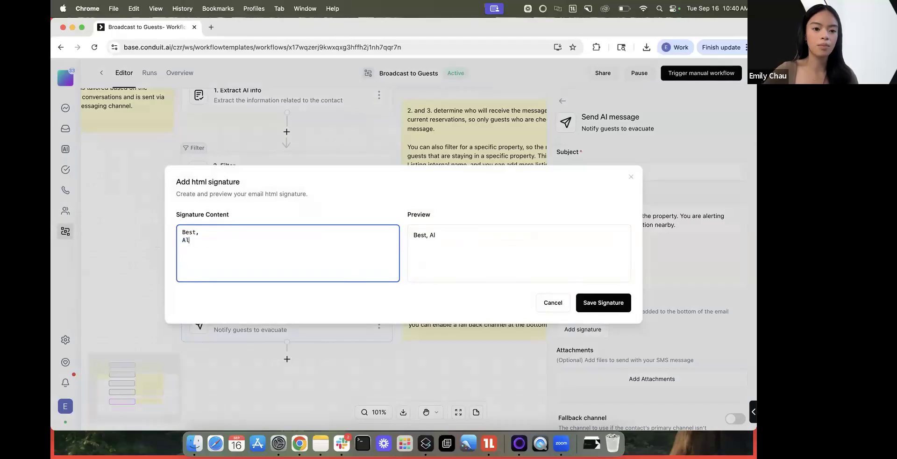
{"action": "type", "text": "lex your AI Rep"}
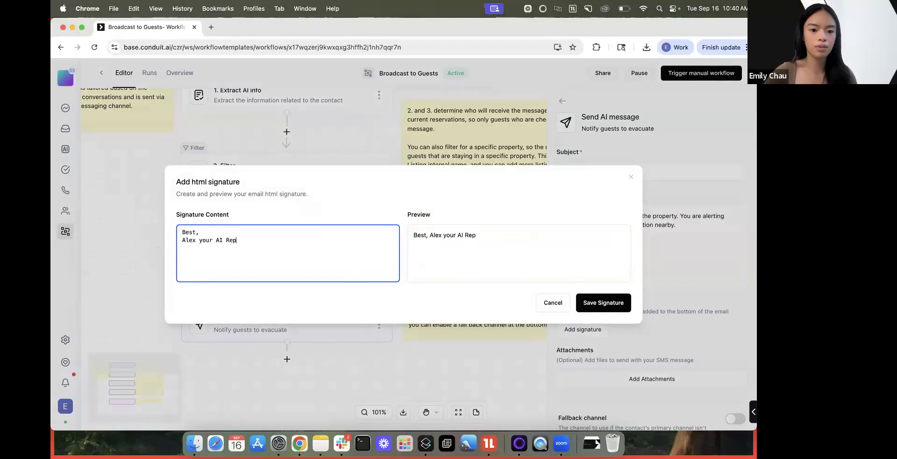
{"action": "key", "text": "BackSpace"}
{"action": "key", "text": "BackSpace"}
{"action": "key", "text": "BackSpace"}
{"action": "key", "text": "BackSpace"}
{"action": "key", "text": "BackSpace"}
{"action": "key", "text": "BackSpace"}
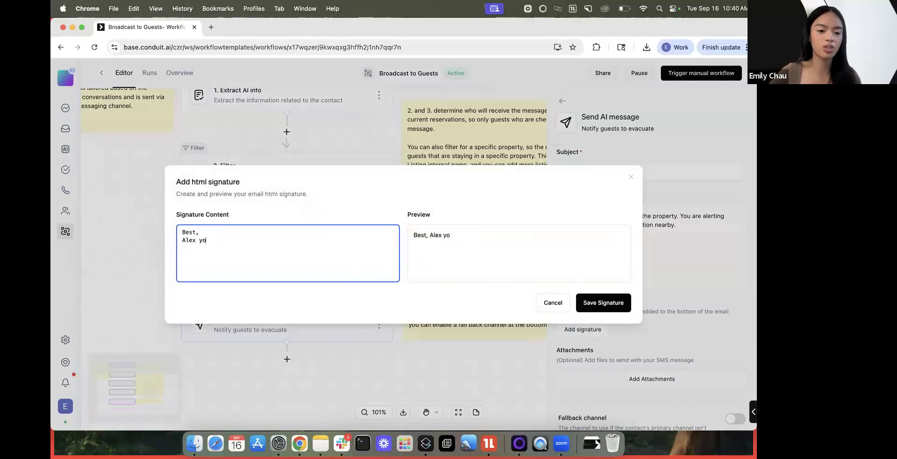
{"action": "type", "text": "from Property Name"}
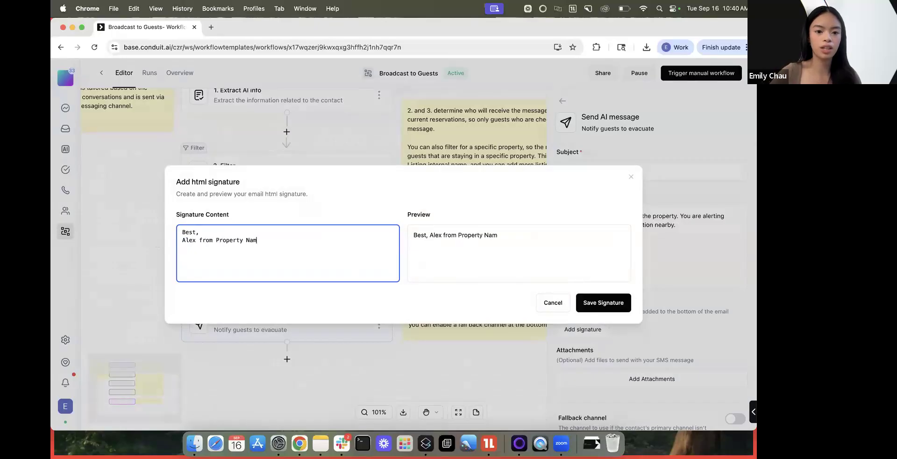
{"action": "left_click", "coordinate": [631, 176]}
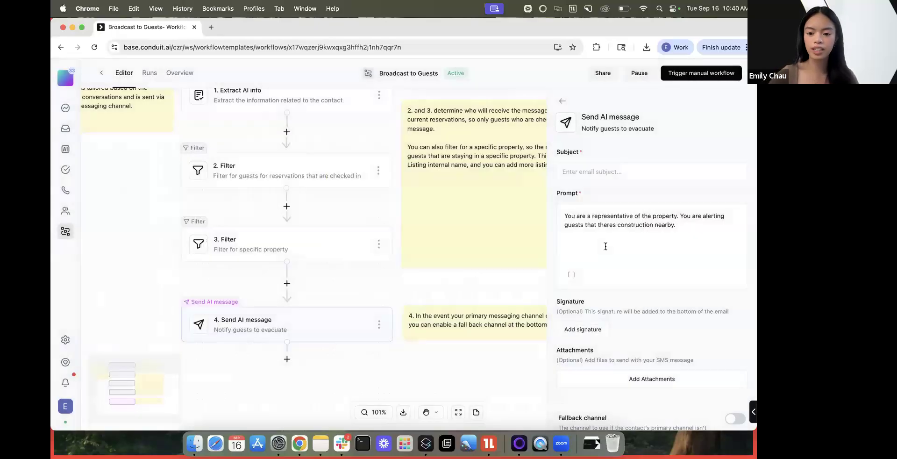
- Look over the remaining message settings and read the sticky note about the Send AI message step's fallback channel
{"action": "scroll", "coordinate": [606, 246], "scroll_direction": "down", "scroll_amount": 3}
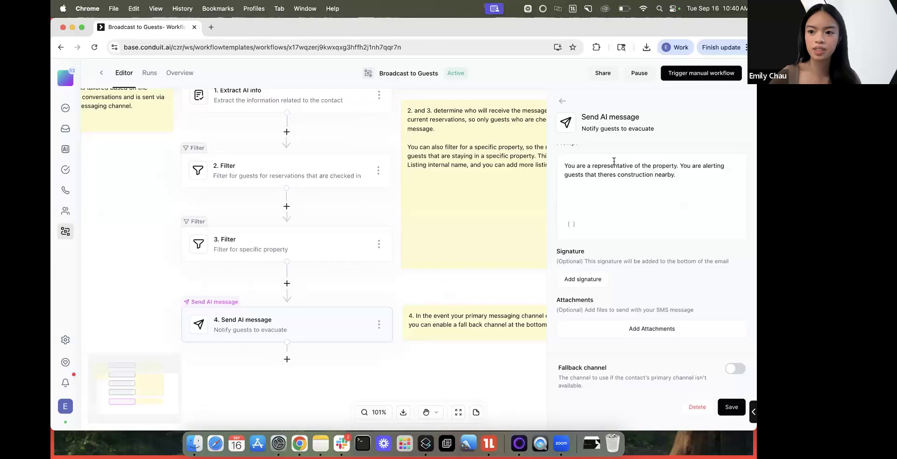
{"action": "left_click", "coordinate": [411, 283]}
{"action": "scroll", "coordinate": [384, 312], "scroll_direction": "right", "scroll_amount": 2}
{"action": "scroll", "coordinate": [385, 312], "scroll_direction": "down", "scroll_amount": 1}
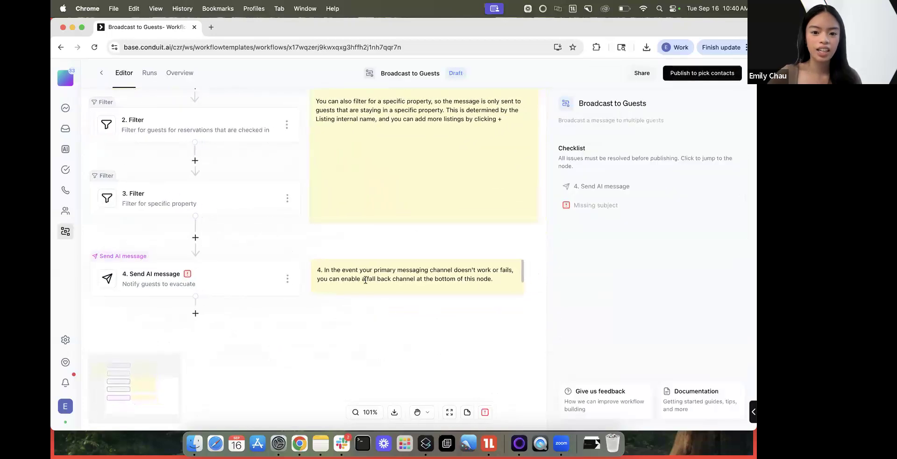
{"action": "left_click", "coordinate": [461, 284]}
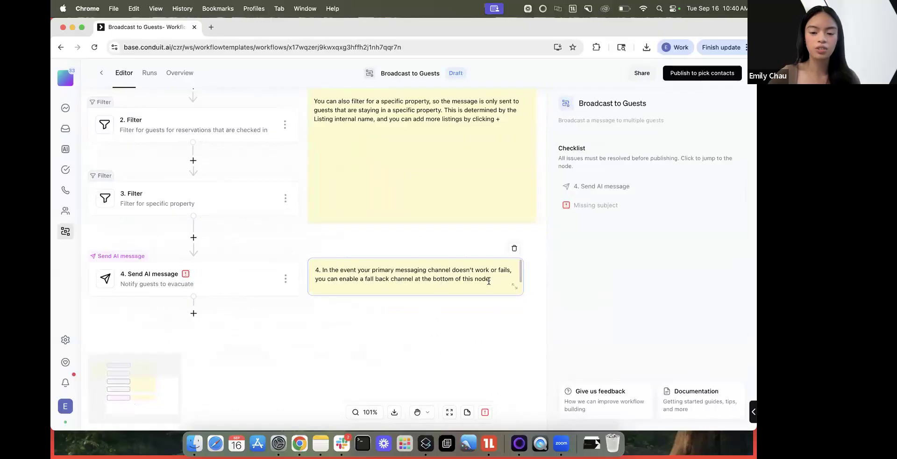
{"action": "left_click", "coordinate": [244, 288]}
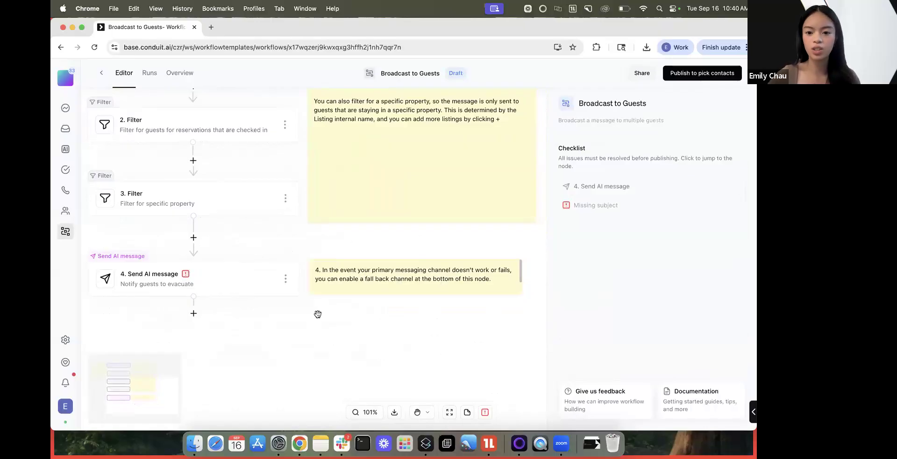
- Enable the fallback channel in the Send AI message step and set it to SMS
{"action": "left_click", "coordinate": [244, 278]}
{"action": "scroll", "coordinate": [657, 365], "scroll_direction": "down", "scroll_amount": 10}
{"action": "left_click", "coordinate": [734, 370]}
{"action": "scroll", "coordinate": [654, 371], "scroll_direction": "down", "scroll_amount": 1}
{"action": "left_click", "coordinate": [576, 383]}
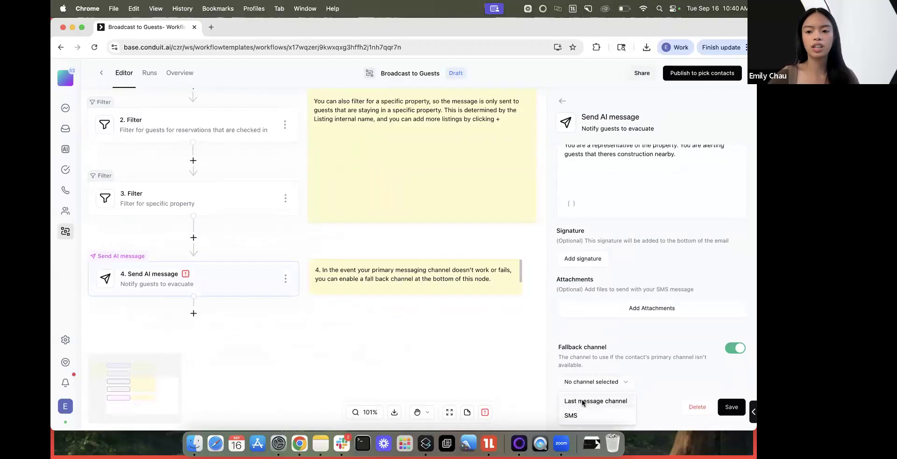
{"action": "scroll", "coordinate": [615, 232], "scroll_direction": "up", "scroll_amount": 10}
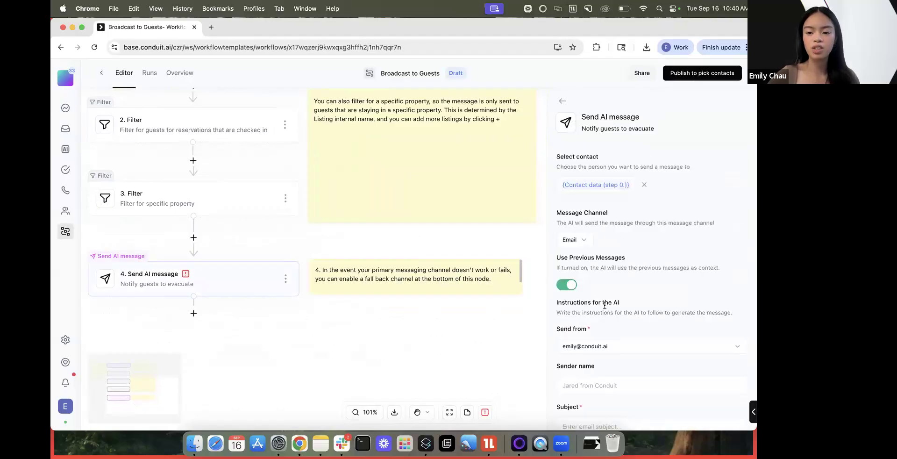
{"action": "scroll", "coordinate": [569, 230], "scroll_direction": "up", "scroll_amount": 1}
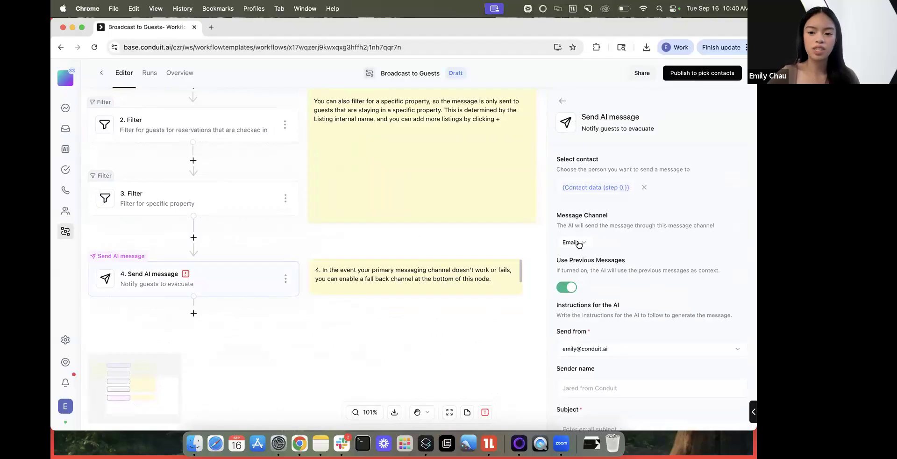
{"action": "scroll", "coordinate": [599, 242], "scroll_direction": "down", "scroll_amount": 10}
{"action": "left_click", "coordinate": [591, 383]}
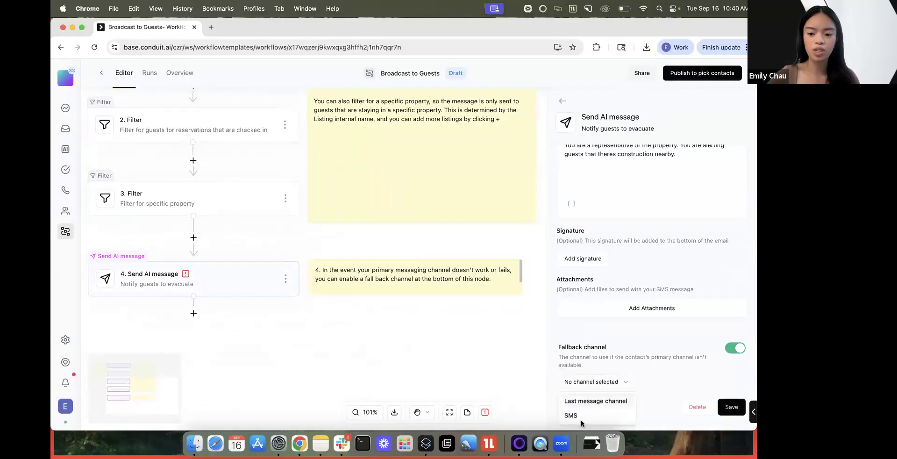
{"action": "left_click", "coordinate": [582, 416]}
- Switch the message channel to SMS with Email as the fallback channel, and save the Send AI message step
{"action": "scroll", "coordinate": [590, 398], "scroll_direction": "up", "scroll_amount": 10}
{"action": "left_click", "coordinate": [571, 243]}
{"action": "left_click", "coordinate": [569, 294]}
{"action": "scroll", "coordinate": [576, 308], "scroll_direction": "down", "scroll_amount": 5}
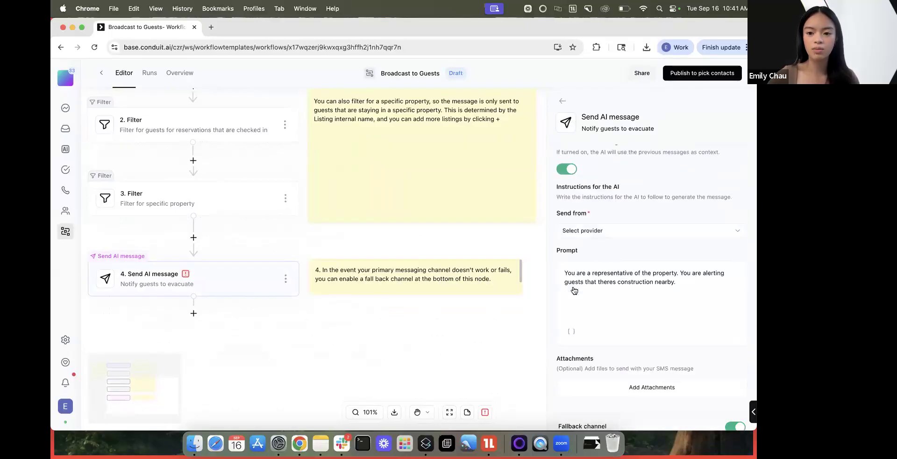
{"action": "left_click", "coordinate": [572, 291]}
{"action": "left_click", "coordinate": [570, 324]}
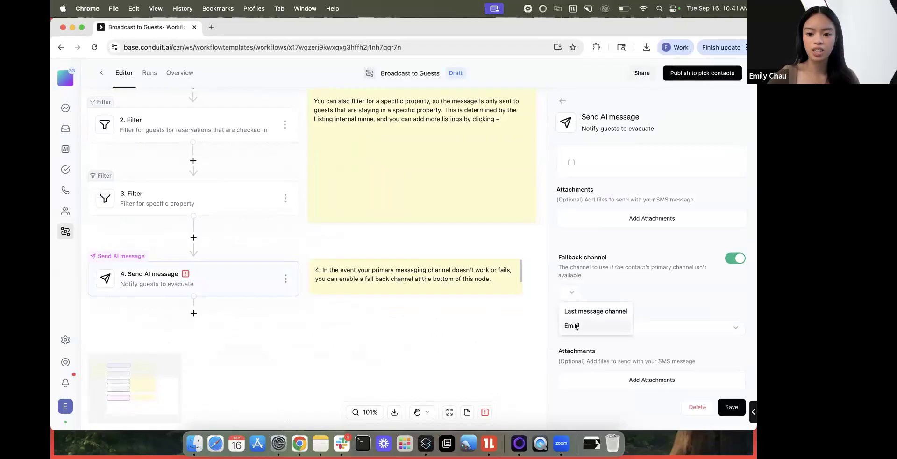
{"action": "scroll", "coordinate": [676, 332], "scroll_direction": "up", "scroll_amount": 2}
{"action": "scroll", "coordinate": [622, 368], "scroll_direction": "down", "scroll_amount": 4}
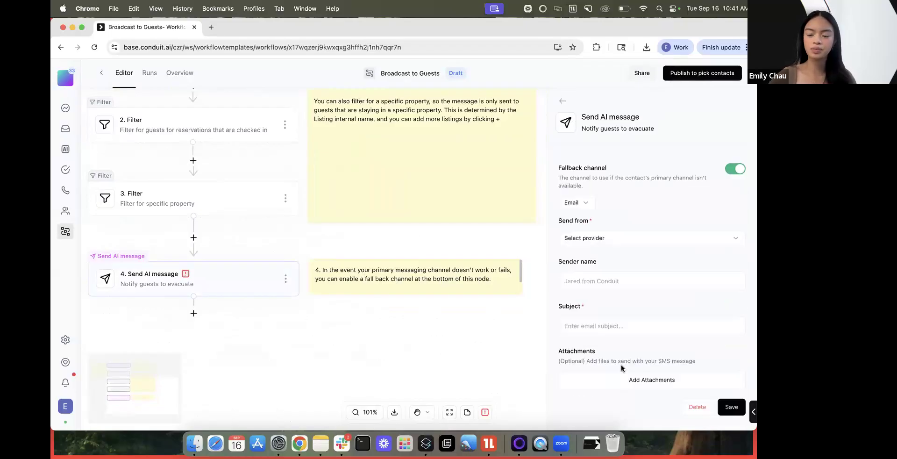
{"action": "left_click", "coordinate": [732, 407]}
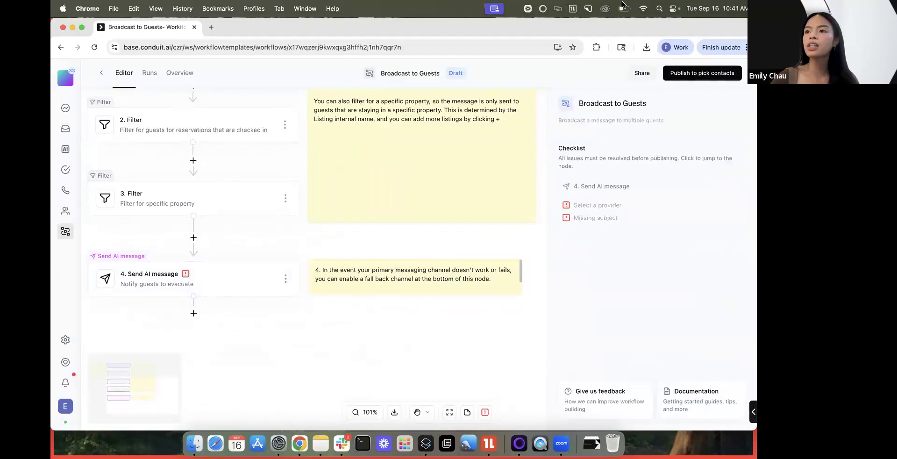
- Review the Manual trigger step's inbox selection and the order of the workflow's steps
{"action": "scroll", "coordinate": [285, 227], "scroll_direction": "up", "scroll_amount": 5}
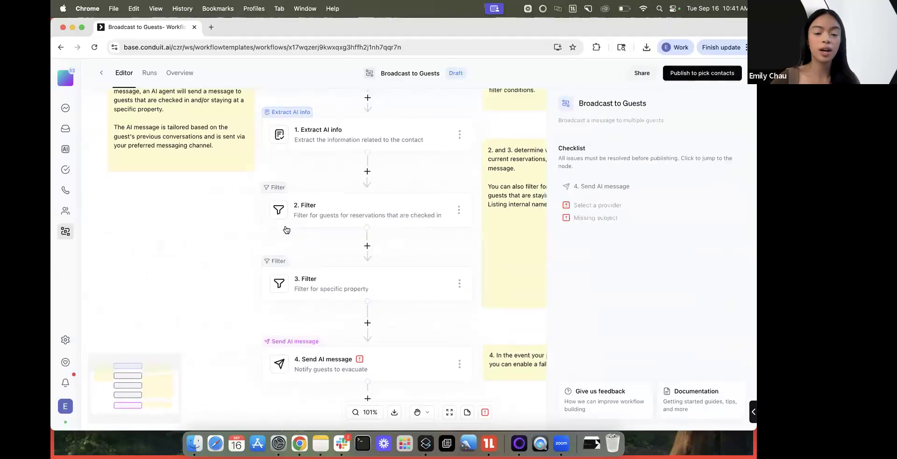
{"action": "scroll", "coordinate": [285, 226], "scroll_direction": "up", "scroll_amount": 2}
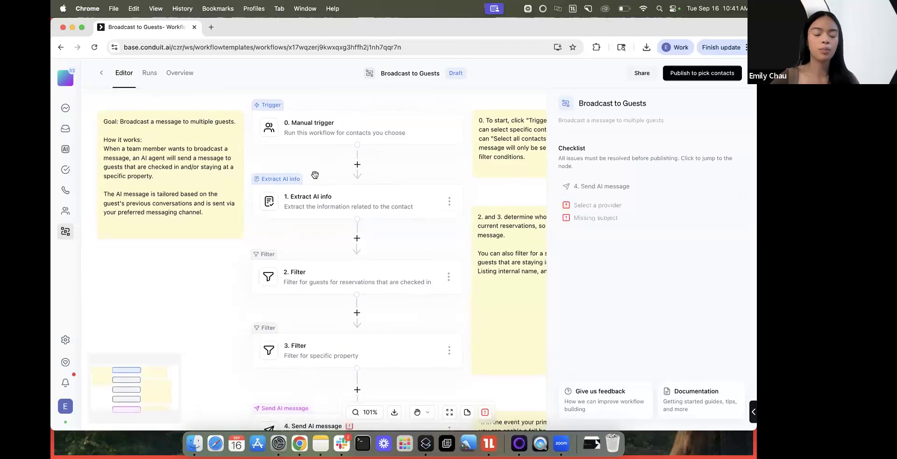
{"action": "left_click", "coordinate": [322, 132]}
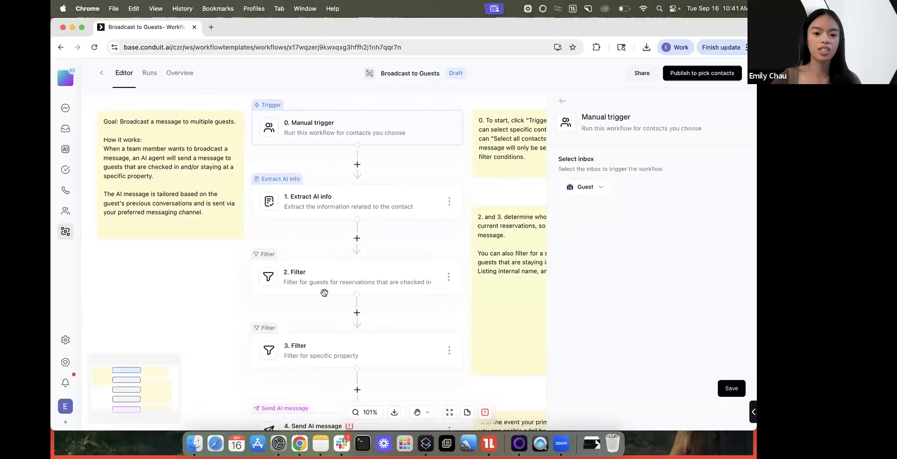
{"action": "scroll", "coordinate": [325, 310], "scroll_direction": "down", "scroll_amount": 3}
{"action": "scroll", "coordinate": [326, 311], "scroll_direction": "up", "scroll_amount": 1}
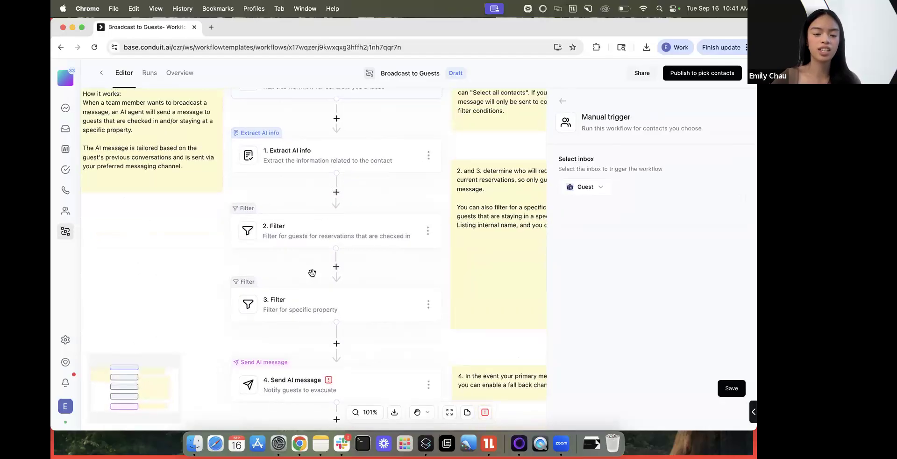
{"action": "scroll", "coordinate": [269, 187], "scroll_direction": "up", "scroll_amount": 3}
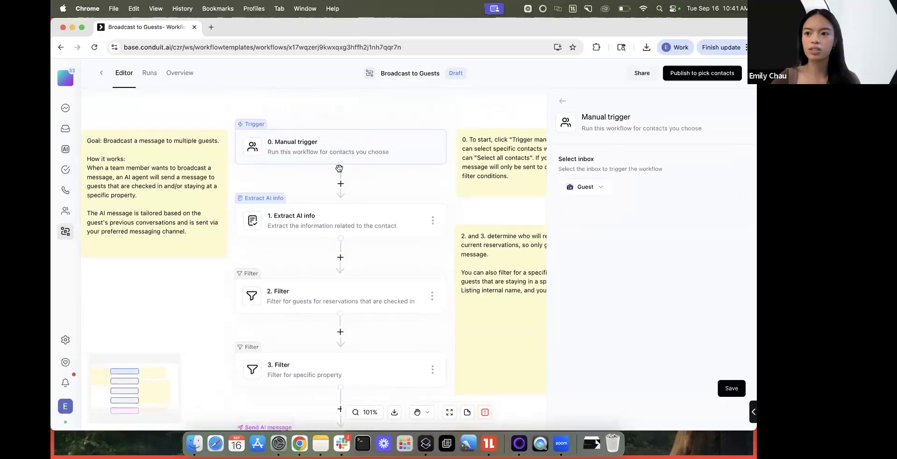
- Try Hotel Staff as the inbox for the Manual trigger step
{"action": "scroll", "coordinate": [314, 269], "scroll_direction": "down", "scroll_amount": 1}
{"action": "scroll", "coordinate": [316, 272], "scroll_direction": "down", "scroll_amount": 1}
{"action": "left_click", "coordinate": [315, 263]}
{"action": "left_click", "coordinate": [324, 169]}
{"action": "left_click", "coordinate": [330, 112]}
{"action": "left_click", "coordinate": [585, 187]}
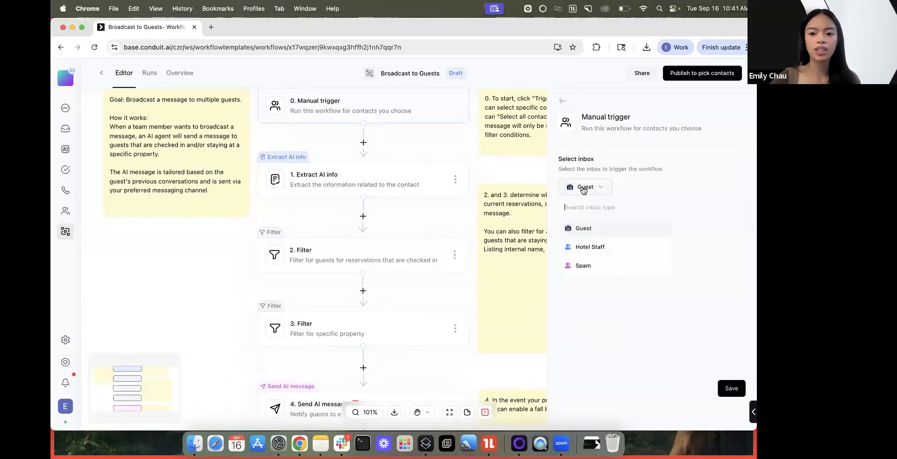
{"action": "left_click", "coordinate": [610, 246]}
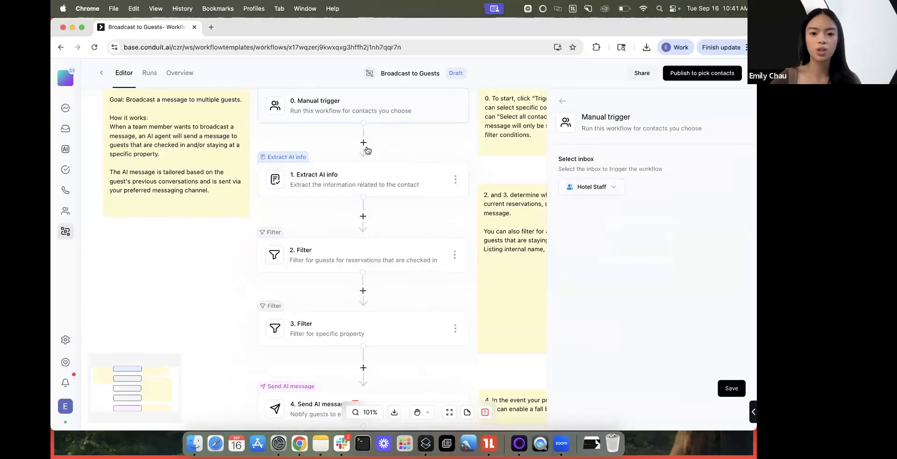
- Review the settings of the checked-in reservations filter, Manual trigger, Send AI message and specific property filter steps
{"action": "left_click", "coordinate": [354, 255]}
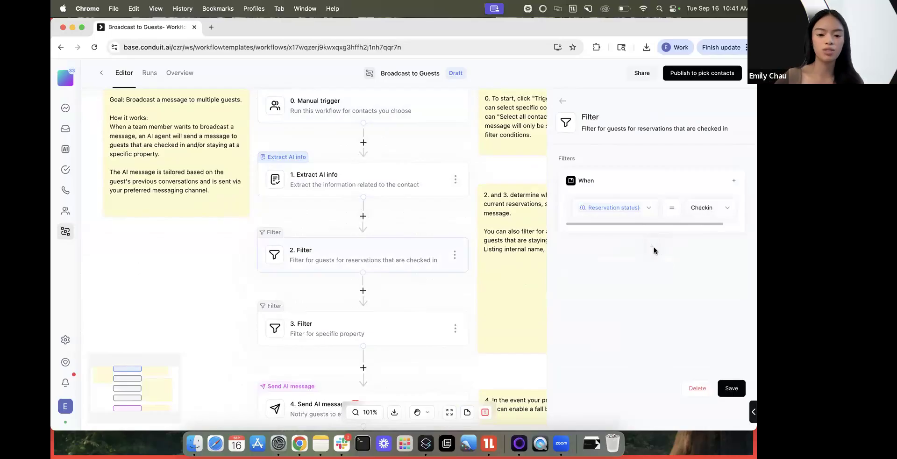
{"action": "left_click", "coordinate": [369, 109]}
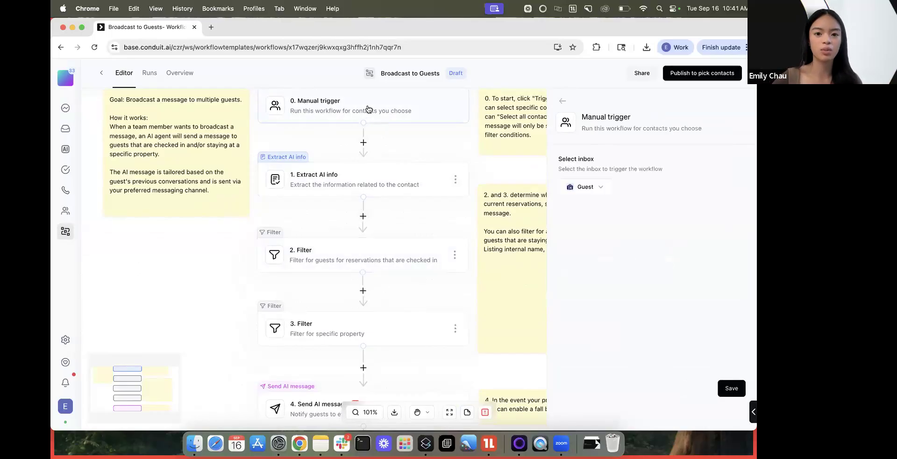
{"action": "scroll", "coordinate": [362, 302], "scroll_direction": "down", "scroll_amount": 5}
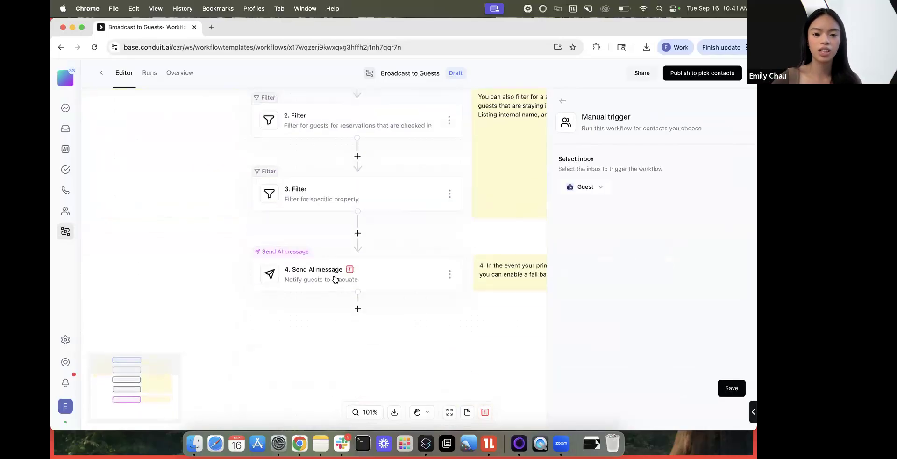
{"action": "left_click", "coordinate": [335, 279]}
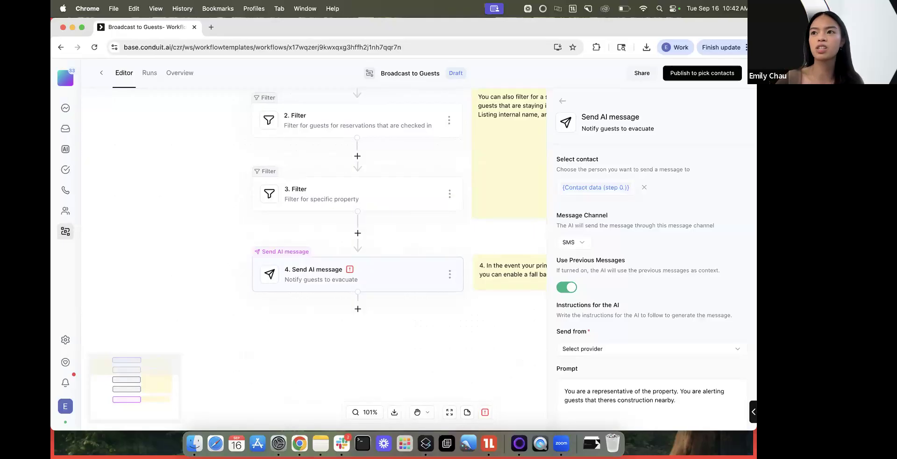
{"action": "left_click", "coordinate": [302, 202]}
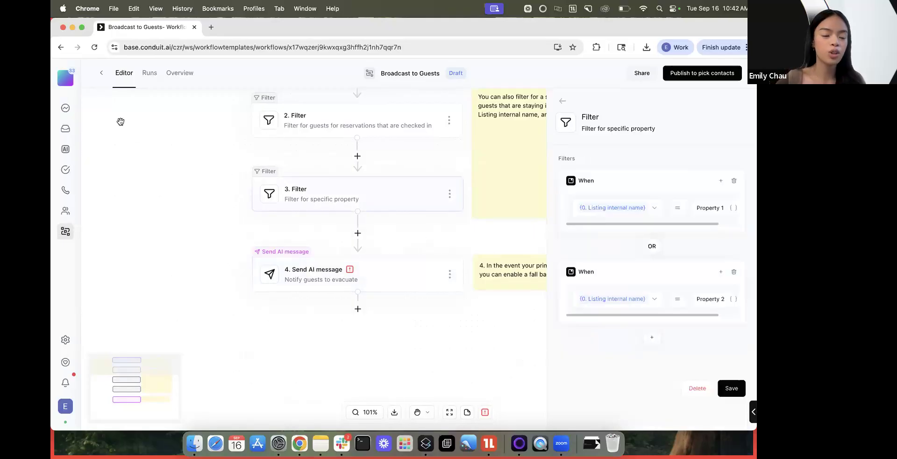
- Open the workspace's Insights overview and examine its ticket count, AI automation rate, escalations and sent messages breakdown
{"action": "left_click", "coordinate": [66, 108]}
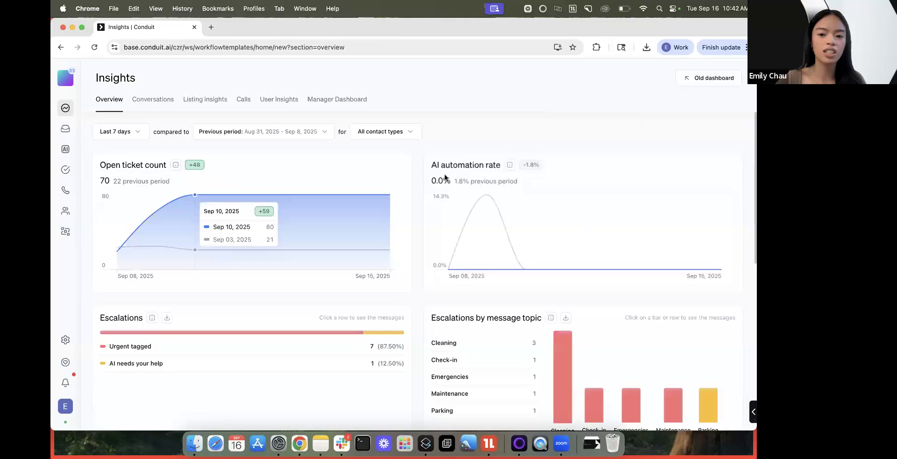
{"action": "scroll", "coordinate": [391, 249], "scroll_direction": "down", "scroll_amount": 1}
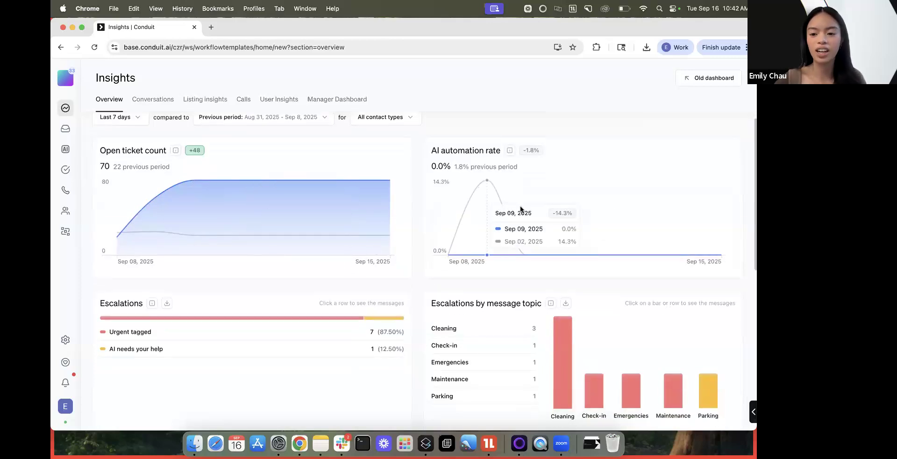
{"action": "scroll", "coordinate": [380, 260], "scroll_direction": "down", "scroll_amount": 3}
{"action": "scroll", "coordinate": [376, 262], "scroll_direction": "up", "scroll_amount": 2}
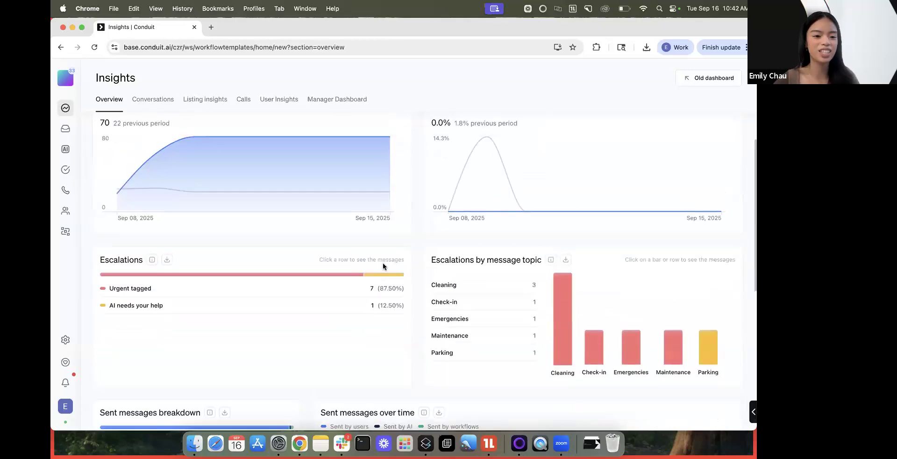
{"action": "scroll", "coordinate": [374, 266], "scroll_direction": "up", "scroll_amount": 2}
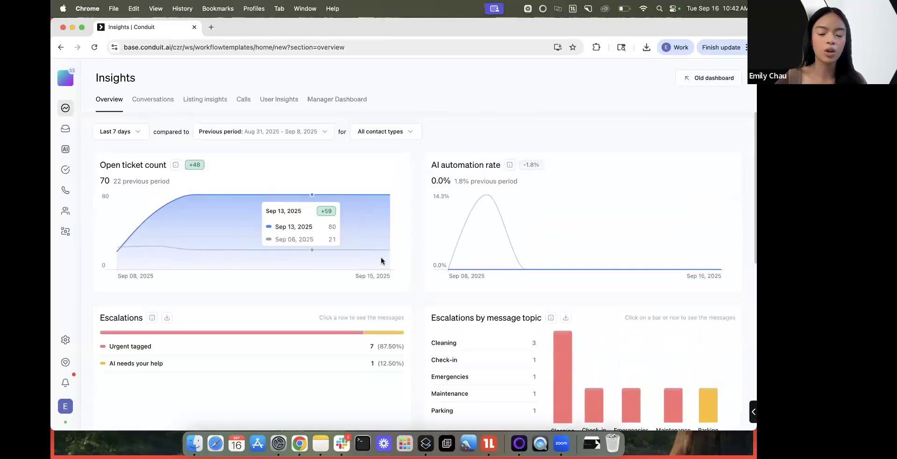
{"action": "scroll", "coordinate": [375, 295], "scroll_direction": "down", "scroll_amount": 2}
{"action": "scroll", "coordinate": [375, 294], "scroll_direction": "down", "scroll_amount": 3}
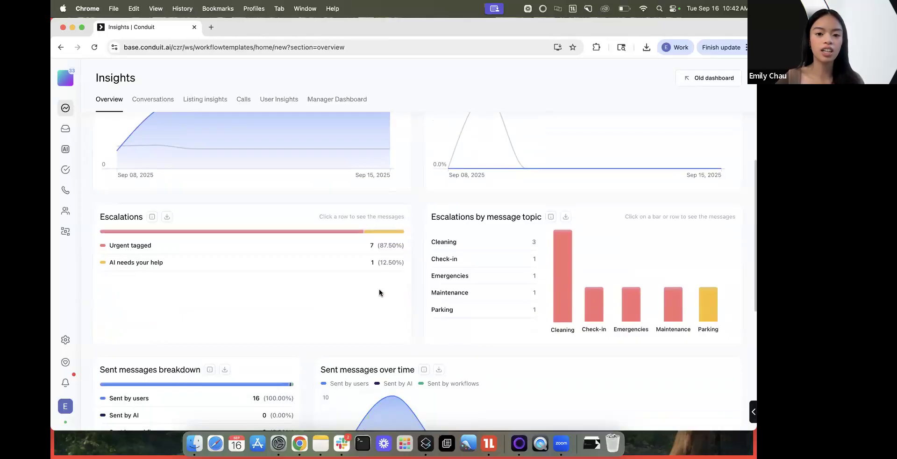
{"action": "scroll", "coordinate": [379, 293], "scroll_direction": "down", "scroll_amount": 4}
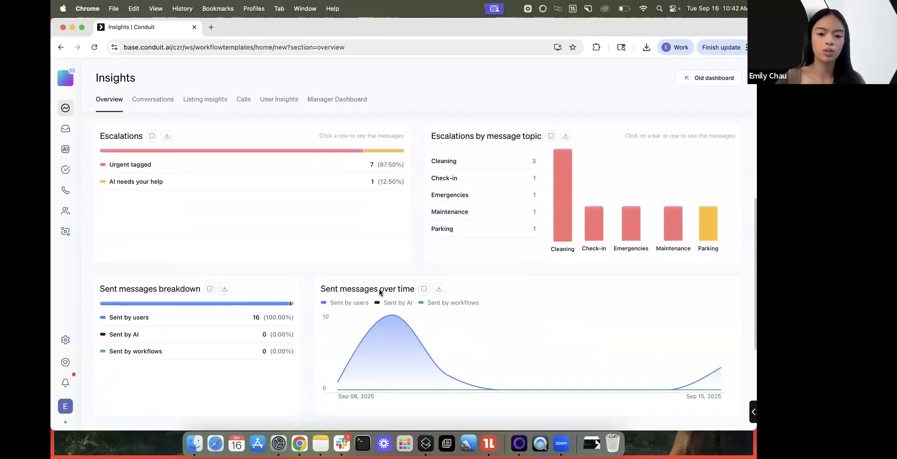
{"action": "scroll", "coordinate": [374, 292], "scroll_direction": "down", "scroll_amount": 3}
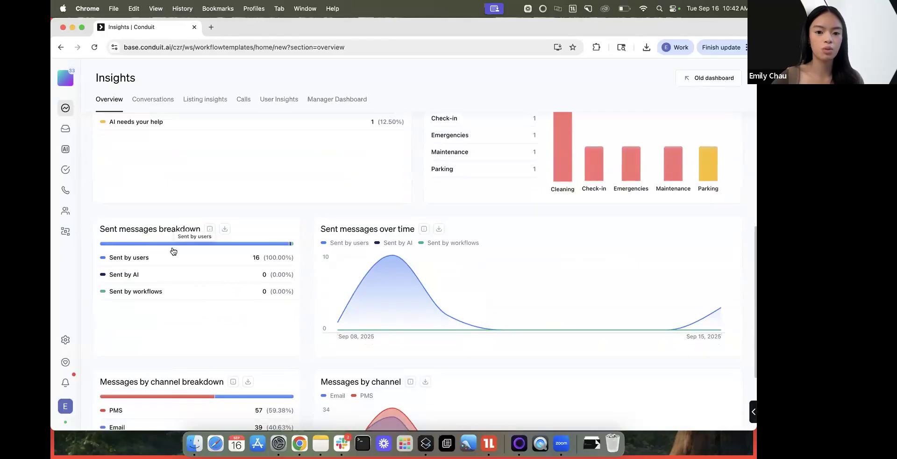
{"action": "scroll", "coordinate": [171, 250], "scroll_direction": "down", "scroll_amount": 1}
- Examine the Manager Dashboard's response time, tickets resolved and positive conversation rate charts by user
{"action": "left_click", "coordinate": [333, 99]}
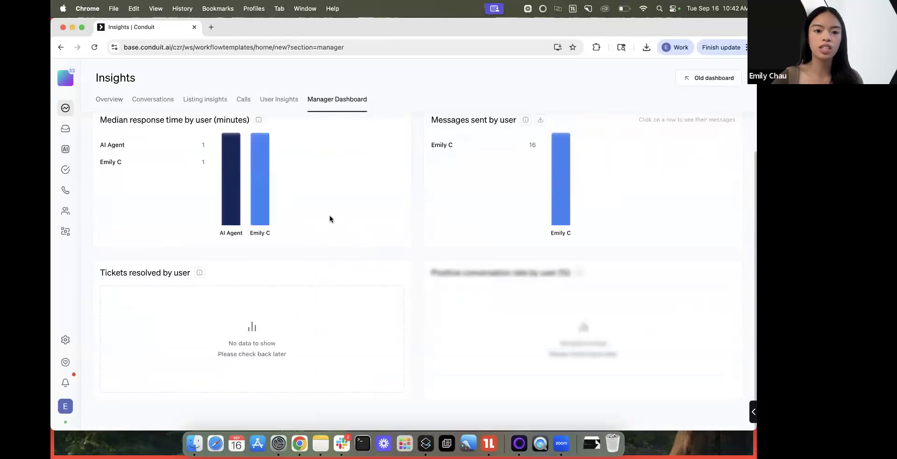
{"action": "scroll", "coordinate": [195, 141], "scroll_direction": "up", "scroll_amount": 1}
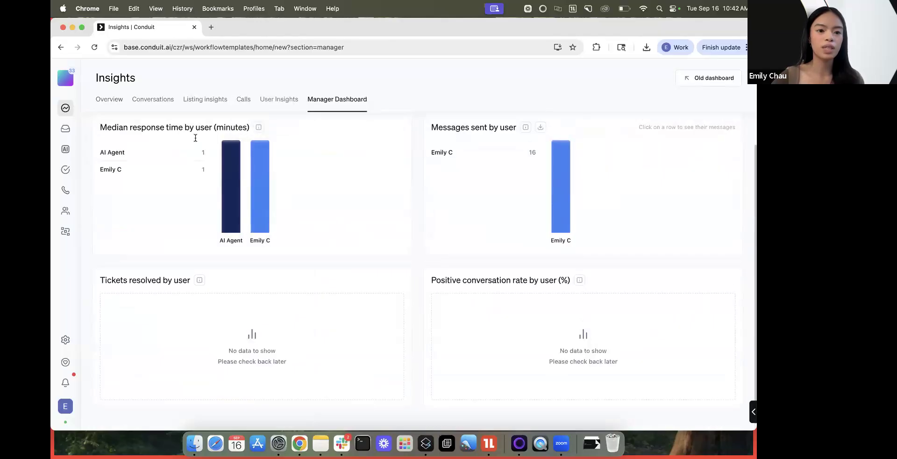
{"action": "scroll", "coordinate": [480, 184], "scroll_direction": "down", "scroll_amount": 1}
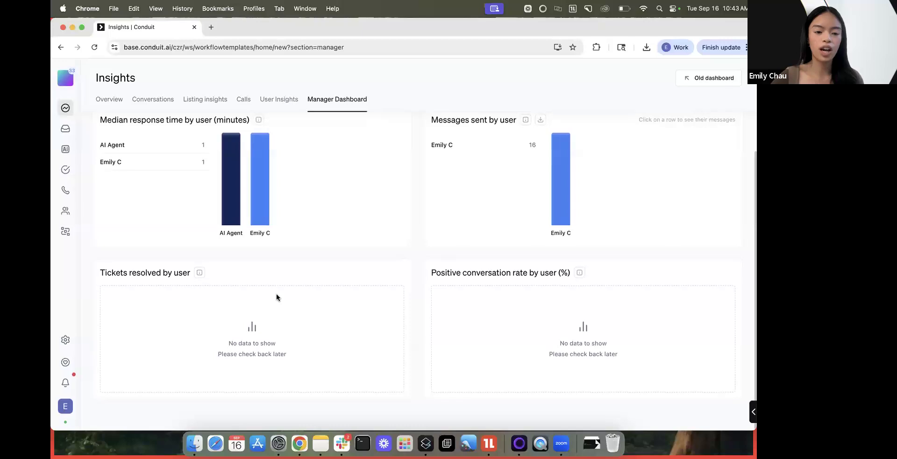
{"action": "triple_click", "coordinate": [115, 270]}
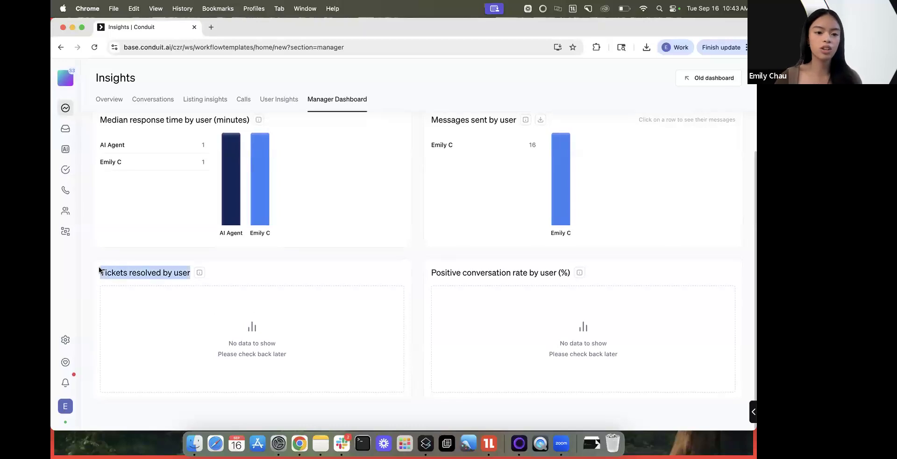
{"action": "left_click_drag", "start_coordinate": [431, 275], "coordinate": [516, 273]}
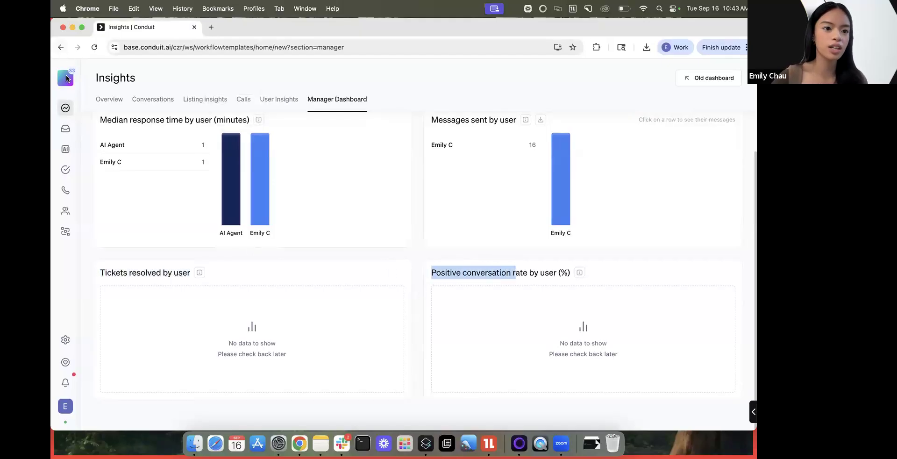
- Switch to the Xenia Workspace and open the overview of its Insights
{"action": "left_click", "coordinate": [66, 77]}
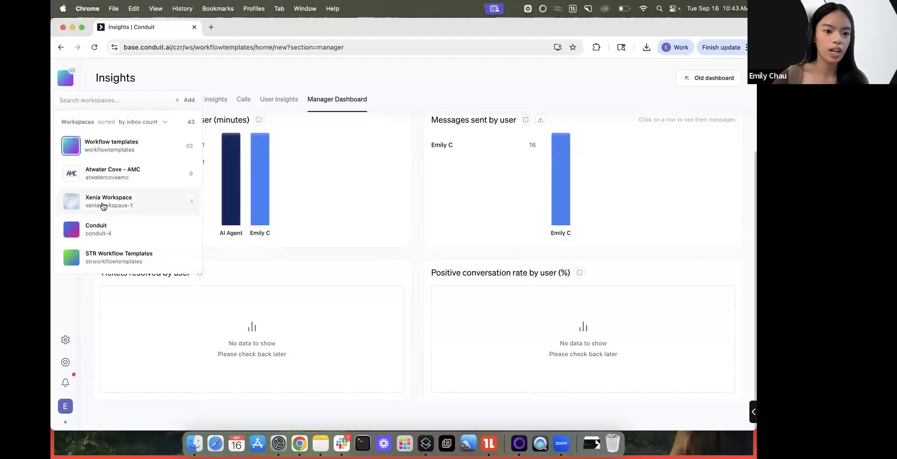
{"action": "left_click", "coordinate": [107, 201]}
{"action": "left_click", "coordinate": [65, 108]}
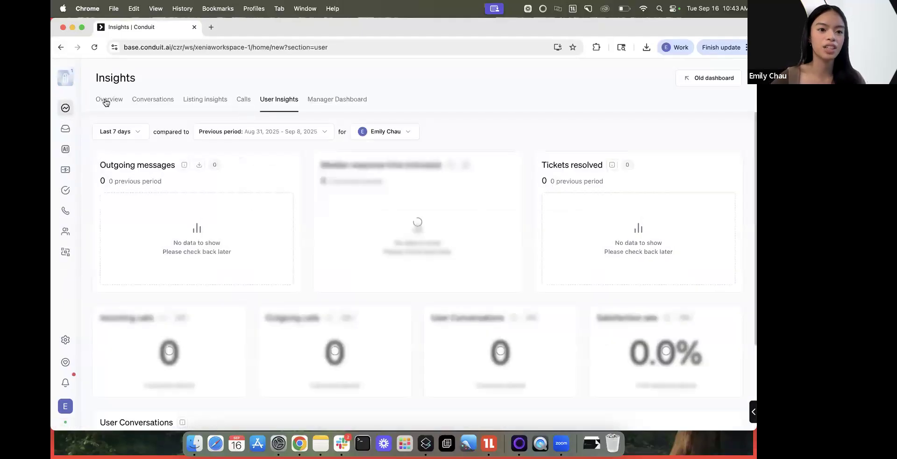
{"action": "left_click", "coordinate": [107, 101]}
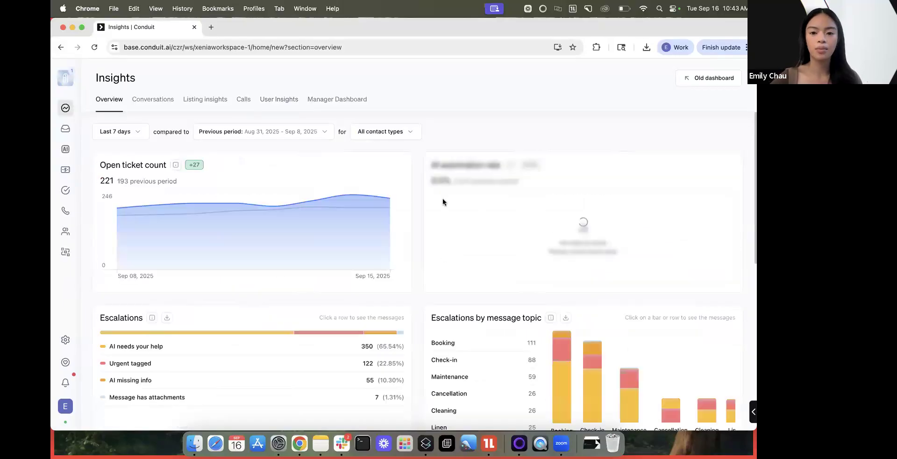
- Examine the Xenia Workspace's AI automation rate, escalations and sent messages breakdown
{"action": "scroll", "coordinate": [401, 261], "scroll_direction": "down", "scroll_amount": 1}
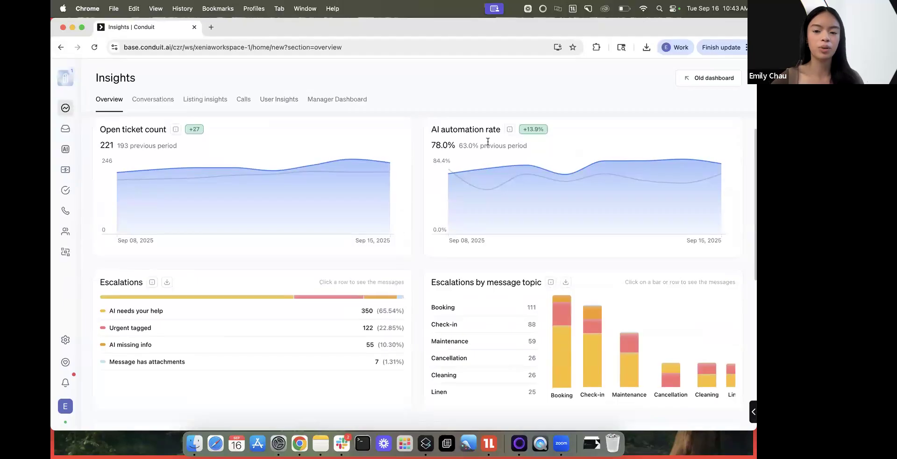
{"action": "scroll", "coordinate": [348, 235], "scroll_direction": "down", "scroll_amount": 1}
{"action": "scroll", "coordinate": [287, 287], "scroll_direction": "down", "scroll_amount": 6}
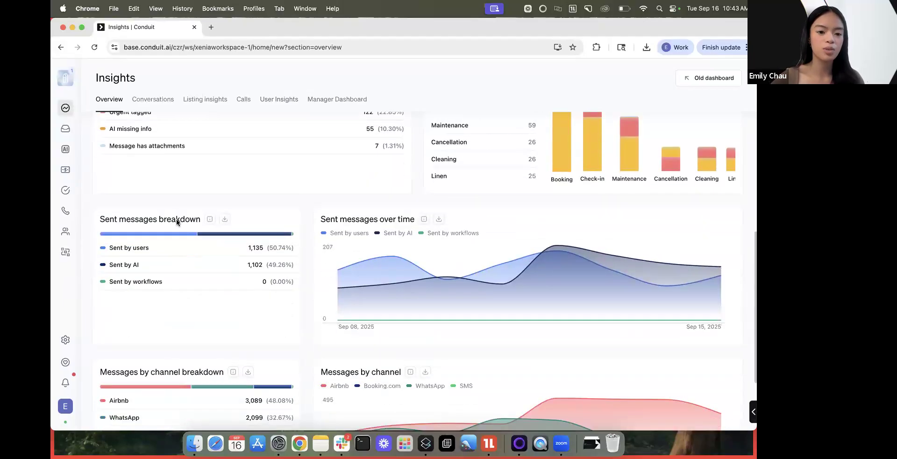
{"action": "scroll", "coordinate": [181, 252], "scroll_direction": "down", "scroll_amount": 1}
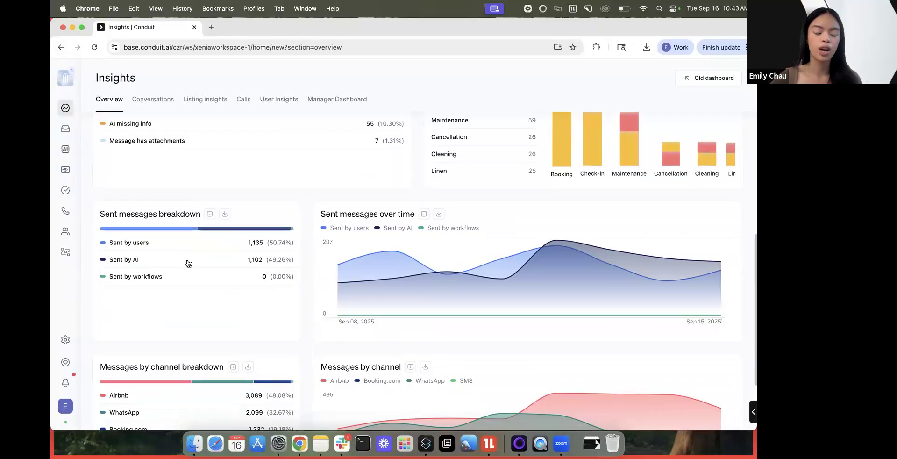
{"action": "scroll", "coordinate": [200, 264], "scroll_direction": "up", "scroll_amount": 1}
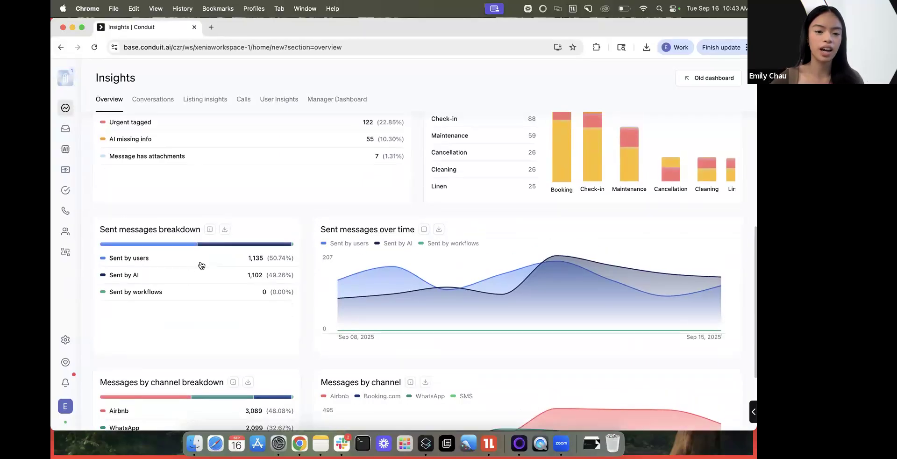
- Open the Xenia Workspace's Manager Dashboard and compare the AI Agent's median response time with the other users'
{"action": "left_click", "coordinate": [336, 100]}
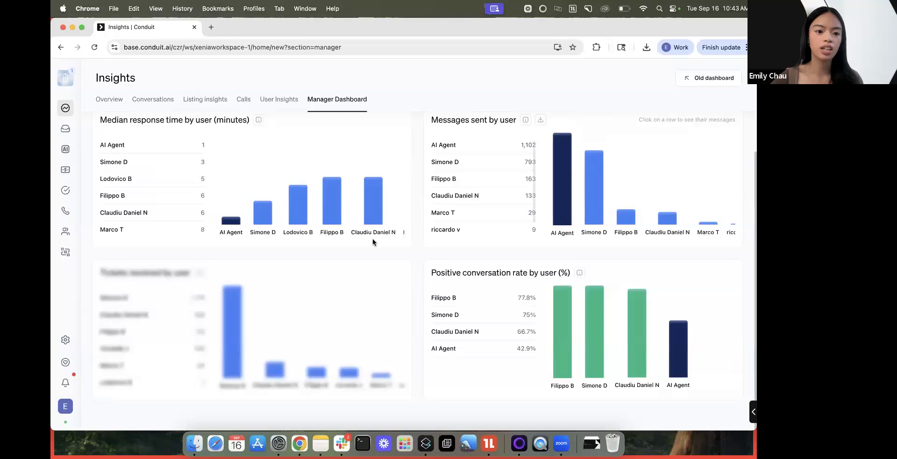
{"action": "scroll", "coordinate": [132, 150], "scroll_direction": "up", "scroll_amount": 1}
{"action": "left_click_drag", "start_coordinate": [100, 137], "coordinate": [243, 140]}
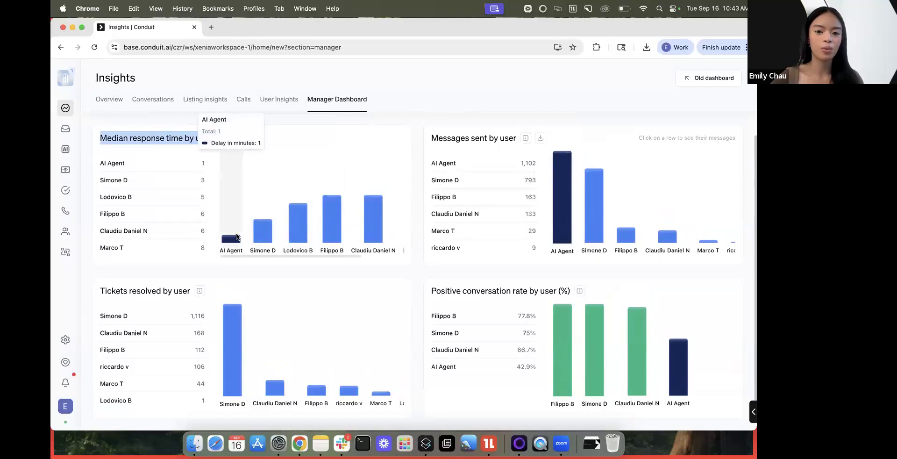
{"action": "scroll", "coordinate": [322, 241], "scroll_direction": "right", "scroll_amount": 1}
{"action": "scroll", "coordinate": [326, 242], "scroll_direction": "left", "scroll_amount": 1}
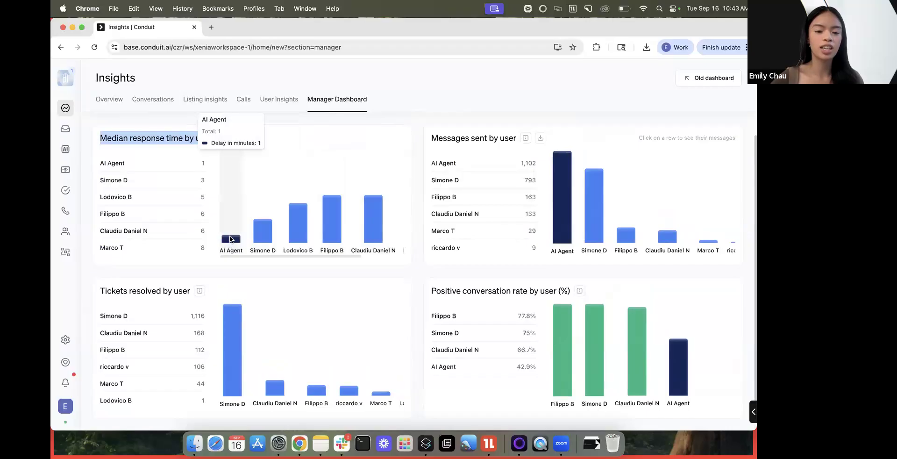
{"action": "scroll", "coordinate": [305, 232], "scroll_direction": "right", "scroll_amount": 1}
{"action": "scroll", "coordinate": [302, 232], "scroll_direction": "left", "scroll_amount": 1}
{"action": "mouse_move", "coordinate": [232, 243]}
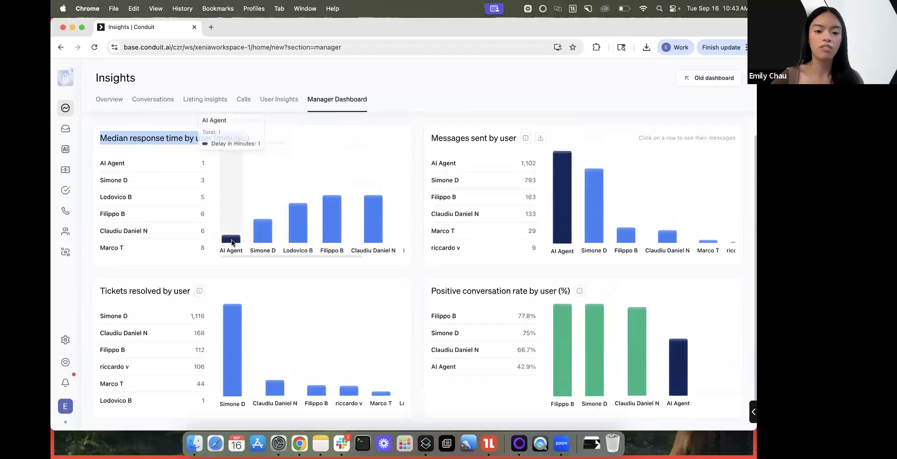
{"action": "scroll", "coordinate": [243, 241], "scroll_direction": "right", "scroll_amount": 3}
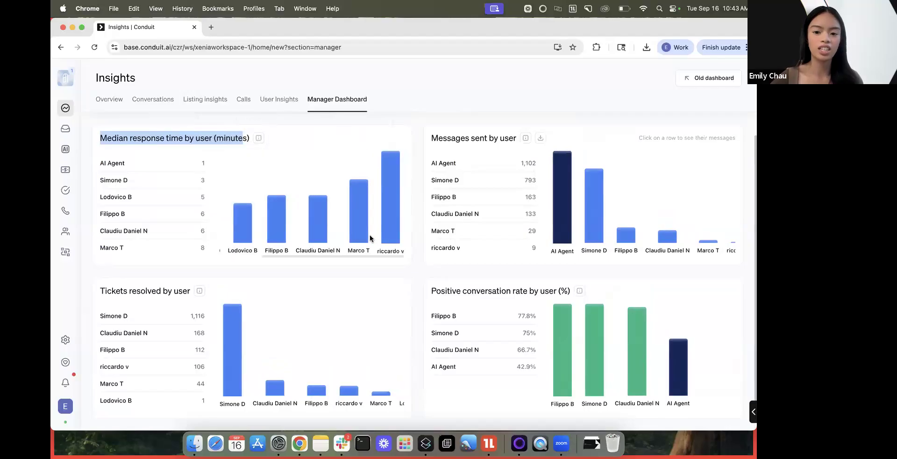
{"action": "mouse_move", "coordinate": [290, 217]}
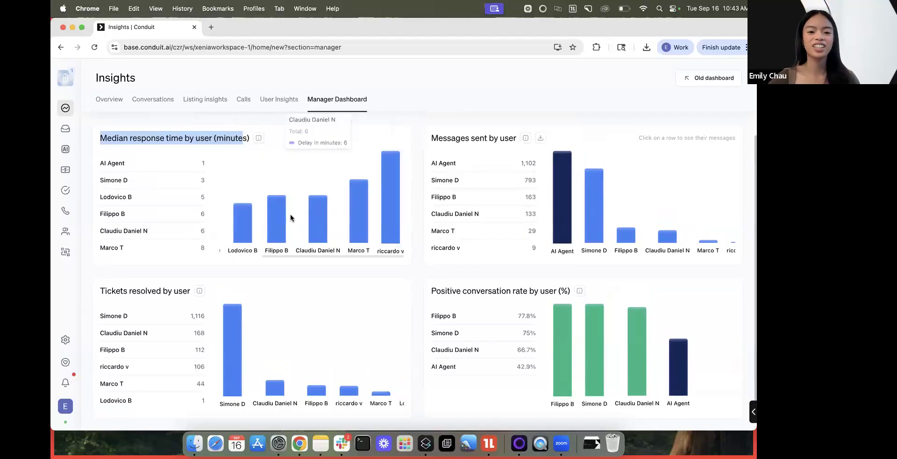
{"action": "scroll", "coordinate": [290, 218], "scroll_direction": "left", "scroll_amount": 3}
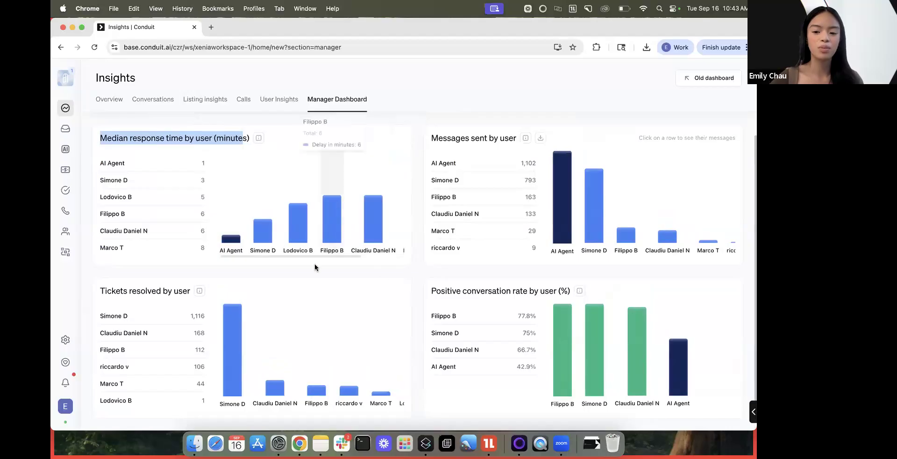
- Examine the positive conversation rate by user for the Xenia Workspace
{"action": "scroll", "coordinate": [505, 292], "scroll_direction": "down", "scroll_amount": 1}
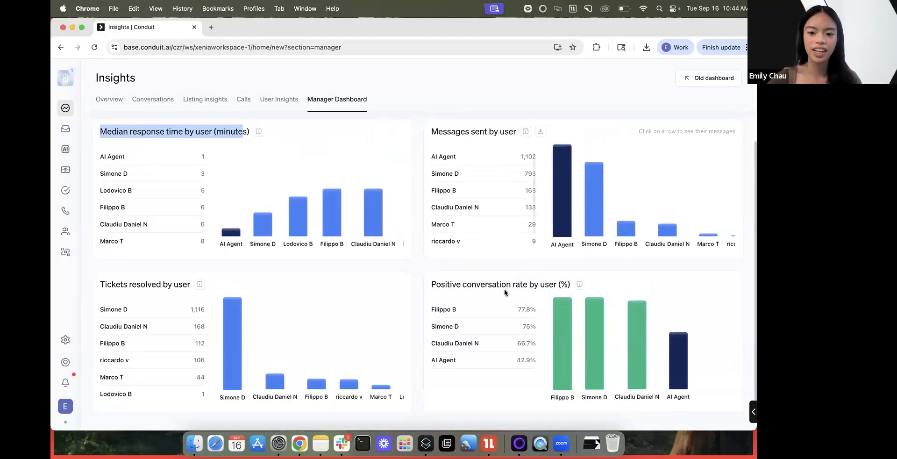
{"action": "scroll", "coordinate": [504, 293], "scroll_direction": "down", "scroll_amount": 1}
{"action": "left_click_drag", "start_coordinate": [431, 273], "coordinate": [569, 273]}
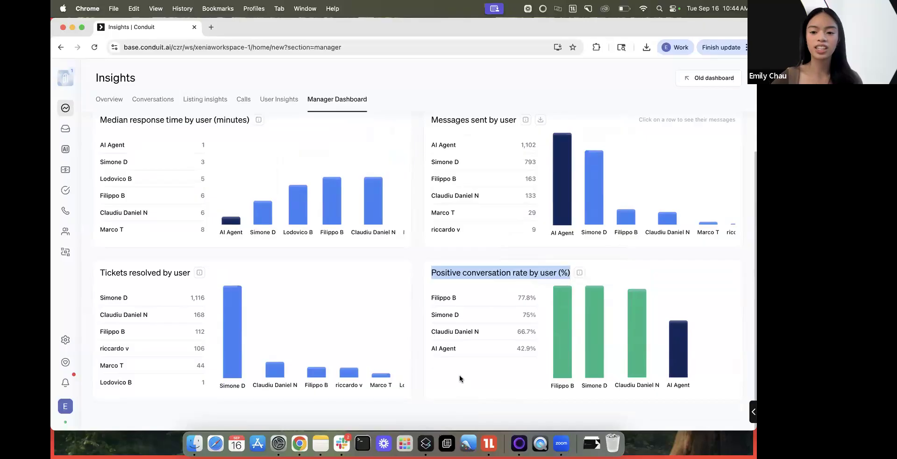
- Compare the AI Agent's positive conversation rate with the other users' and review the remaining charts on the Manager Dashboard
{"action": "left_click_drag", "start_coordinate": [459, 348], "coordinate": [429, 348]}
{"action": "mouse_move", "coordinate": [680, 349]}
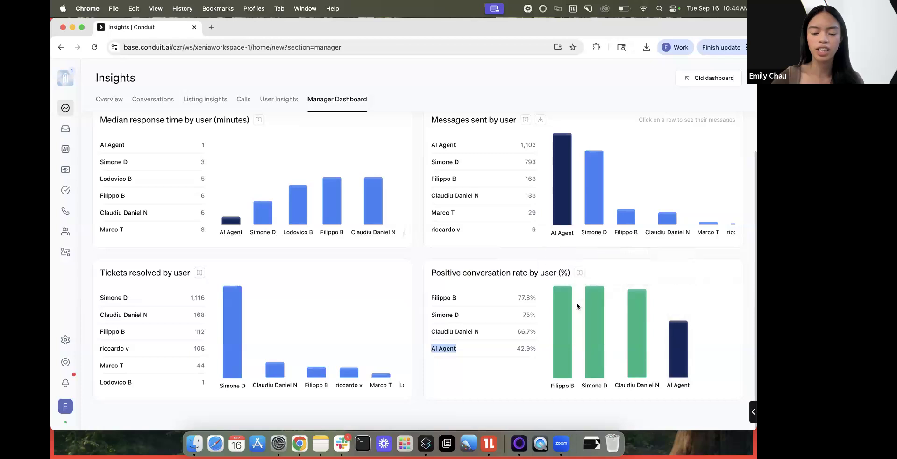
{"action": "left_click", "coordinate": [481, 368]}
{"action": "mouse_move", "coordinate": [343, 349]}
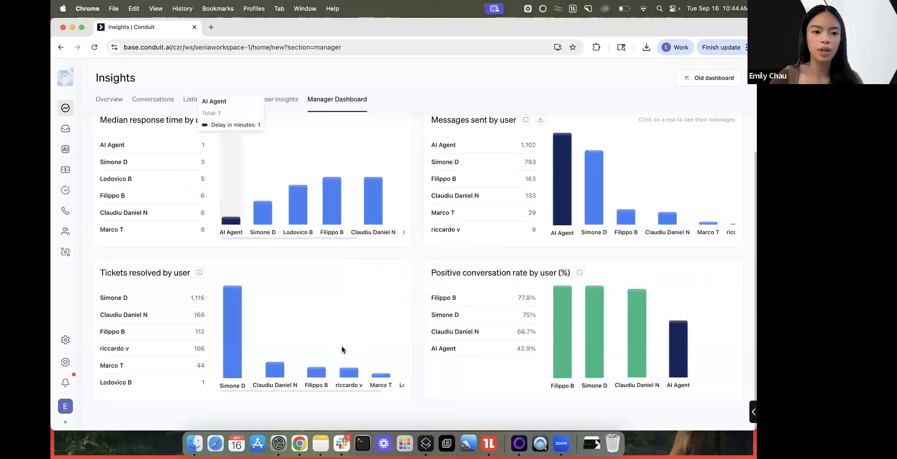
{"action": "scroll", "coordinate": [341, 348], "scroll_direction": "up", "scroll_amount": 1}
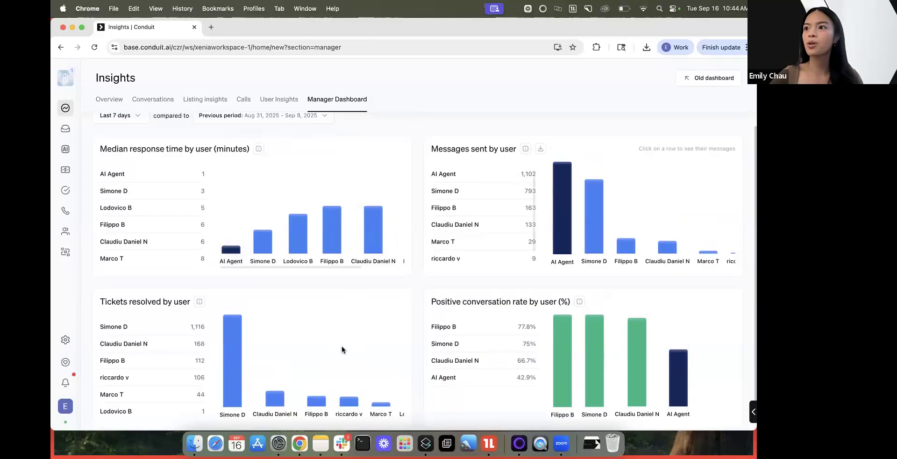
{"action": "scroll", "coordinate": [341, 350], "scroll_direction": "up", "scroll_amount": 1}
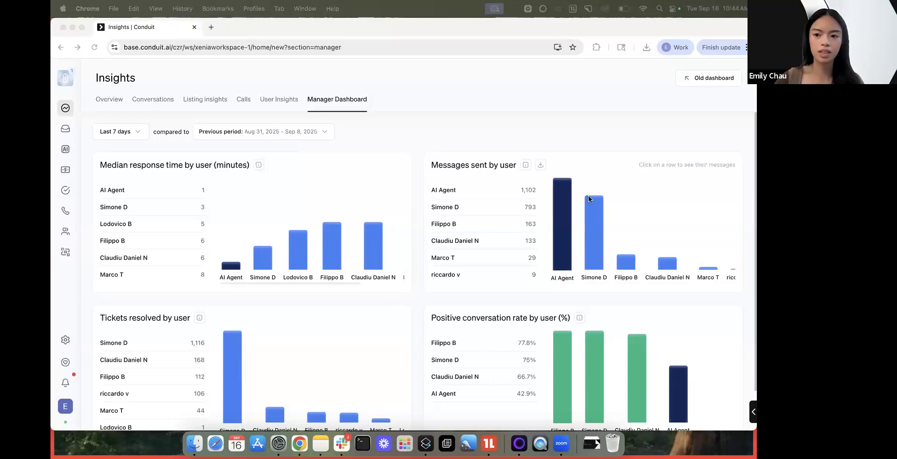
{"action": "mouse_move", "coordinate": [596, 28]}
{"action": "left_mouse_down"}
{"action": "mouse_move", "coordinate": [596, 45]}
{"action": "mouse_move", "coordinate": [596, 28]}
{"action": "left_mouse_up"}
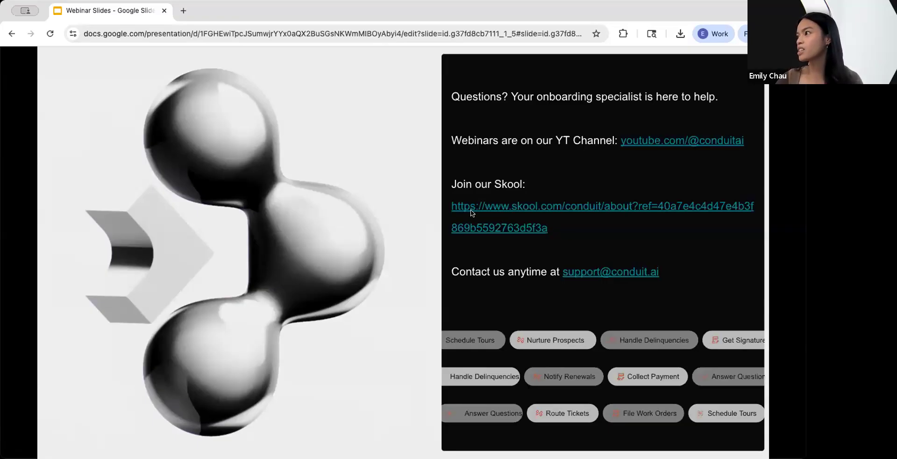
- Copy the address of the Skool community link on the webinar slide
{"action": "right_click", "coordinate": [453, 208]}
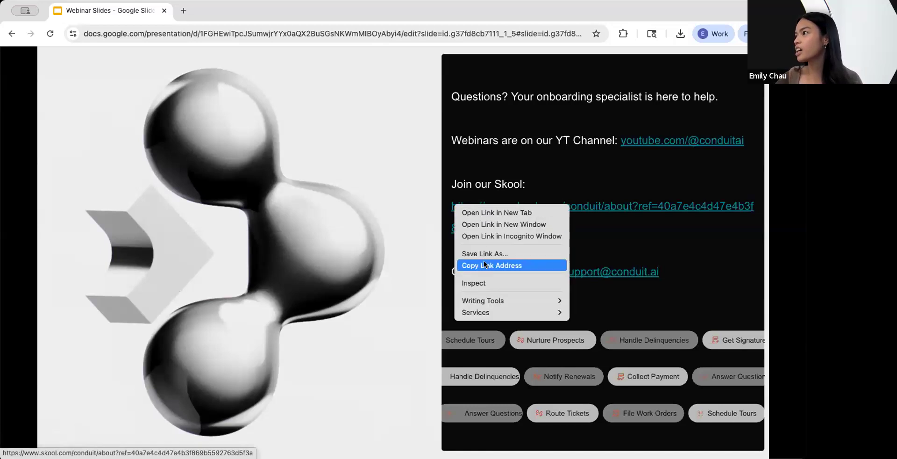
{"action": "left_click", "coordinate": [484, 264]}
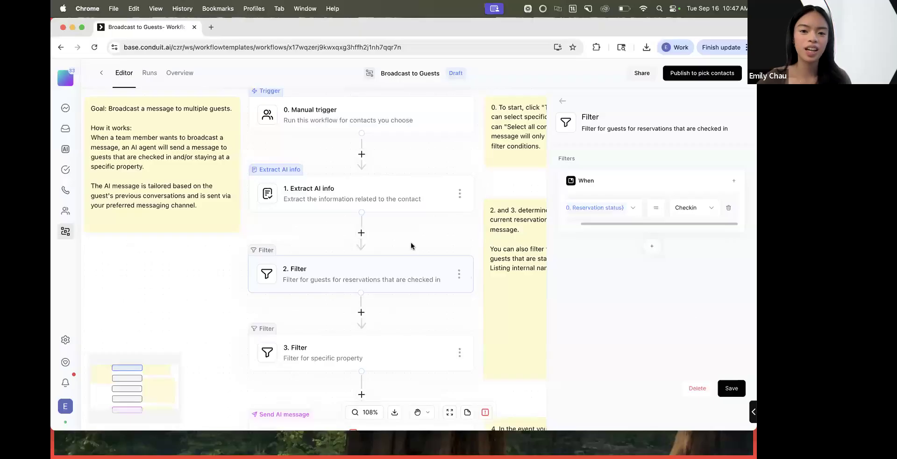
- Return from the open workflow's steps to the list of all workflows and reopen the Broadcast to Guests draft
{"action": "left_click", "coordinate": [382, 220]}
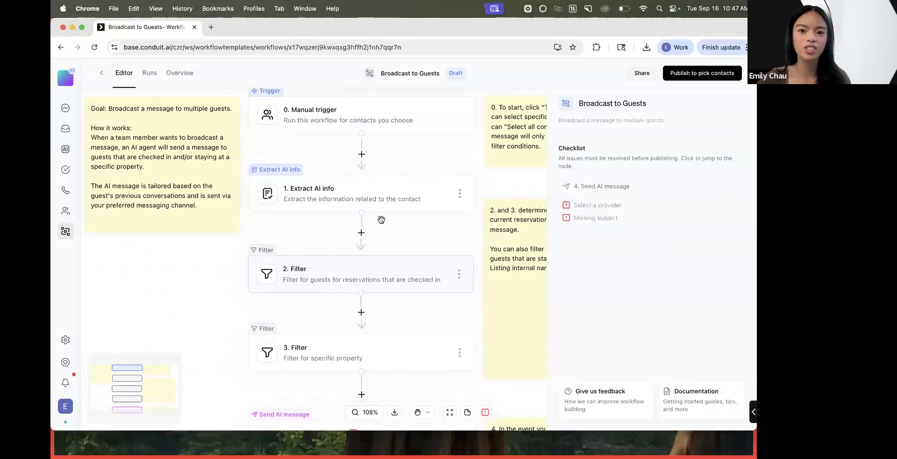
{"action": "scroll", "coordinate": [382, 219], "scroll_direction": "up", "scroll_amount": 1}
{"action": "left_click", "coordinate": [390, 126]}
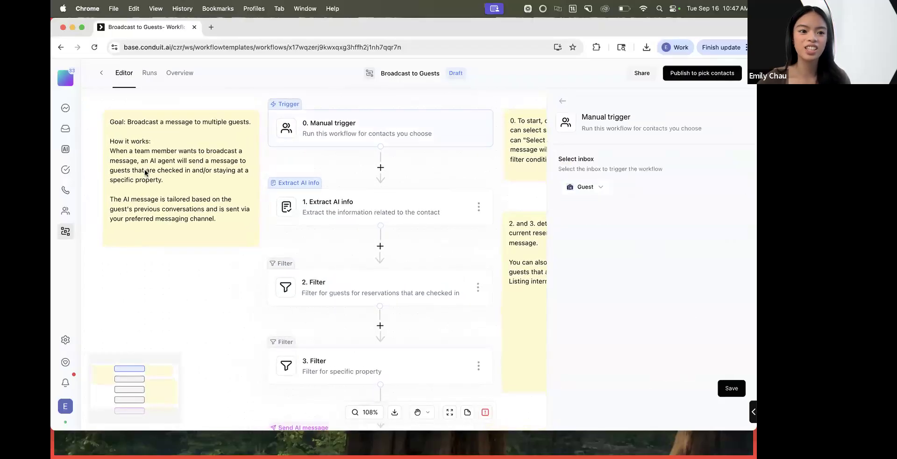
{"action": "left_click", "coordinate": [65, 232]}
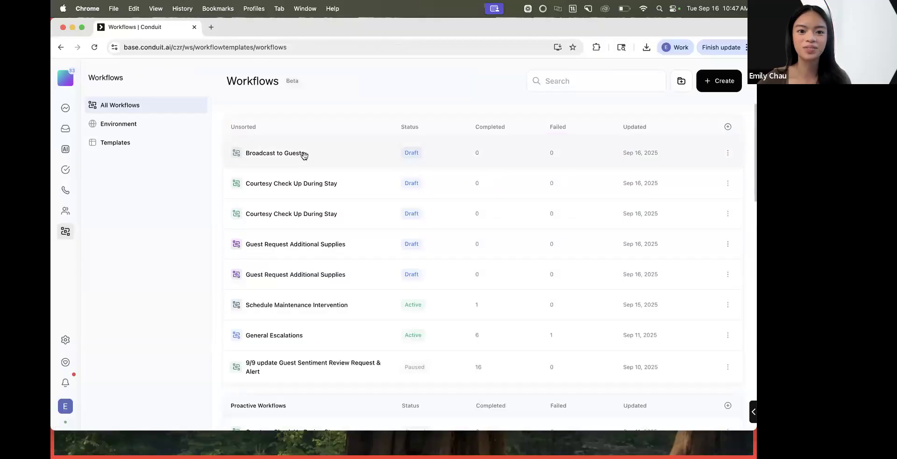
{"action": "left_click", "coordinate": [302, 153]}
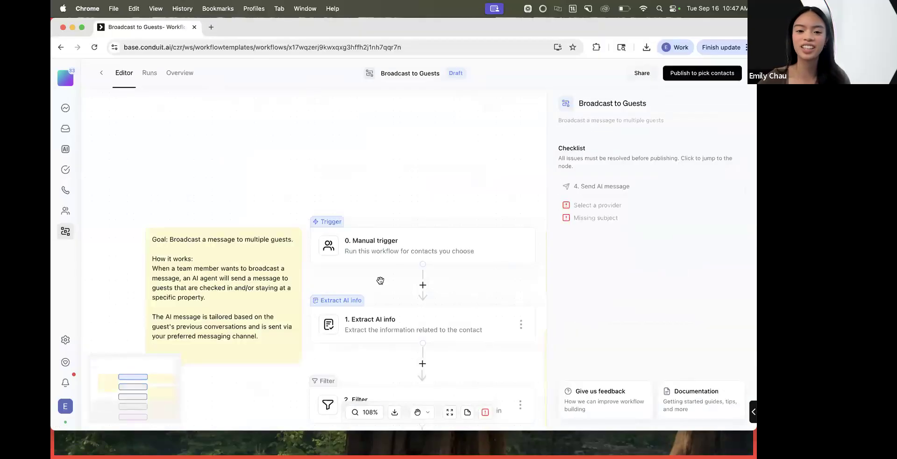
- Examine the Manual trigger of the Broadcast to Guests workflow and the inbox types it can use
{"action": "scroll", "coordinate": [381, 281], "scroll_direction": "down", "scroll_amount": 5}
{"action": "left_click", "coordinate": [391, 223]}
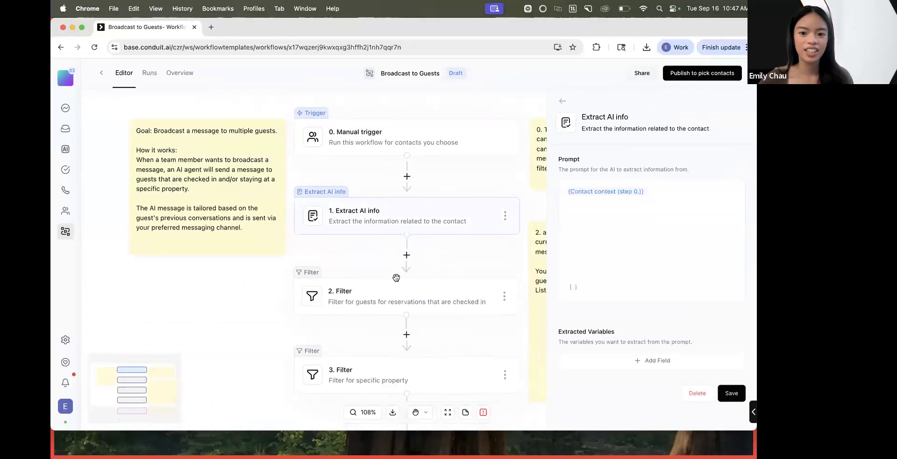
{"action": "scroll", "coordinate": [406, 243], "scroll_direction": "right", "scroll_amount": 2}
{"action": "scroll", "coordinate": [407, 243], "scroll_direction": "down", "scroll_amount": 1}
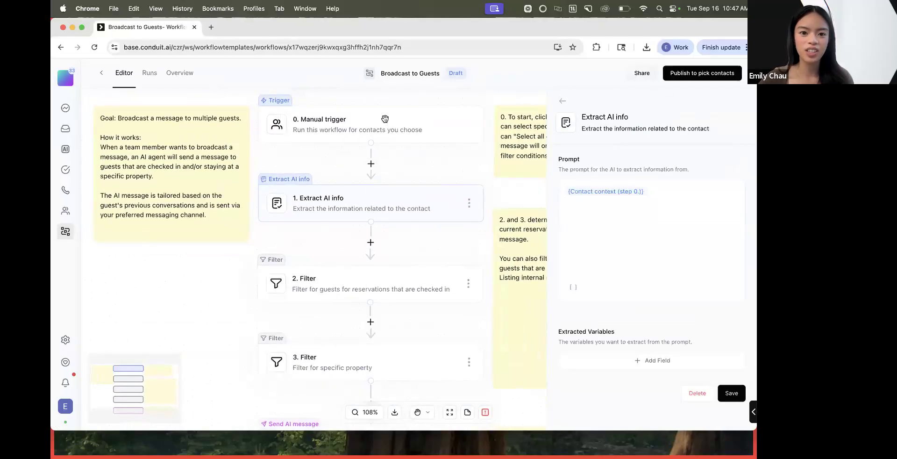
{"action": "left_click", "coordinate": [385, 119]}
{"action": "left_click", "coordinate": [586, 187]}
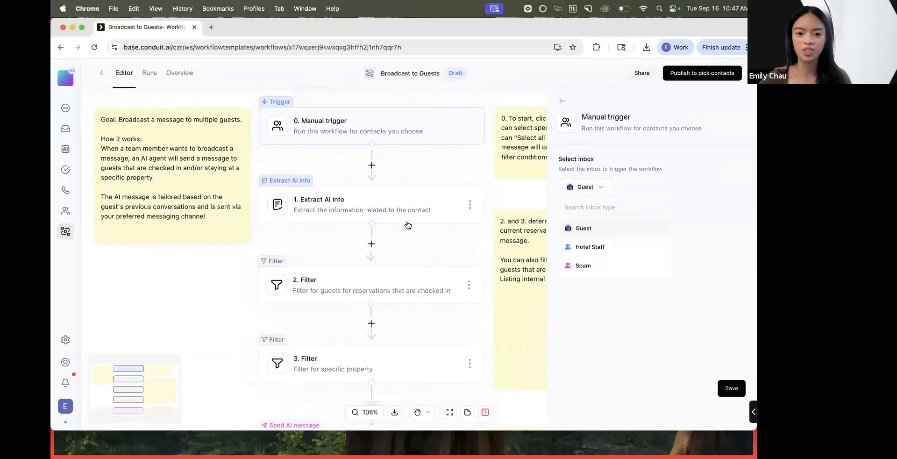
- Review the Extract AI info step's prompt and the filters for checked-in reservations and for a specific property
{"action": "left_click", "coordinate": [372, 209]}
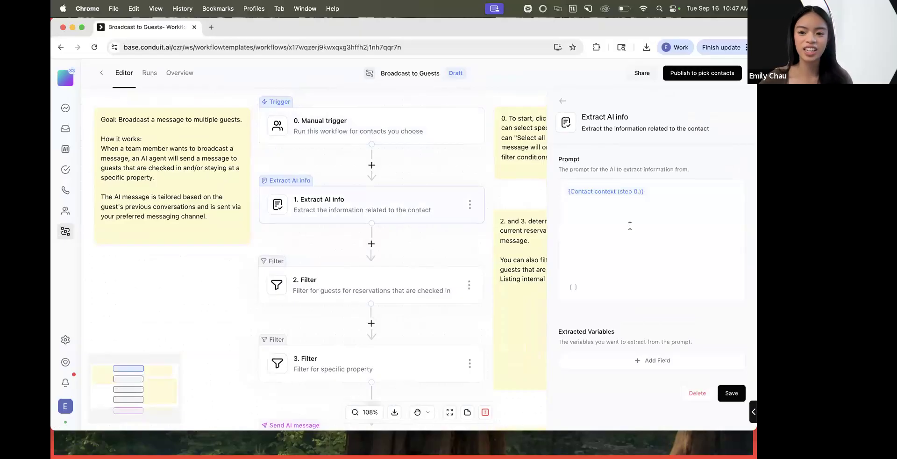
{"action": "left_click", "coordinate": [654, 193]}
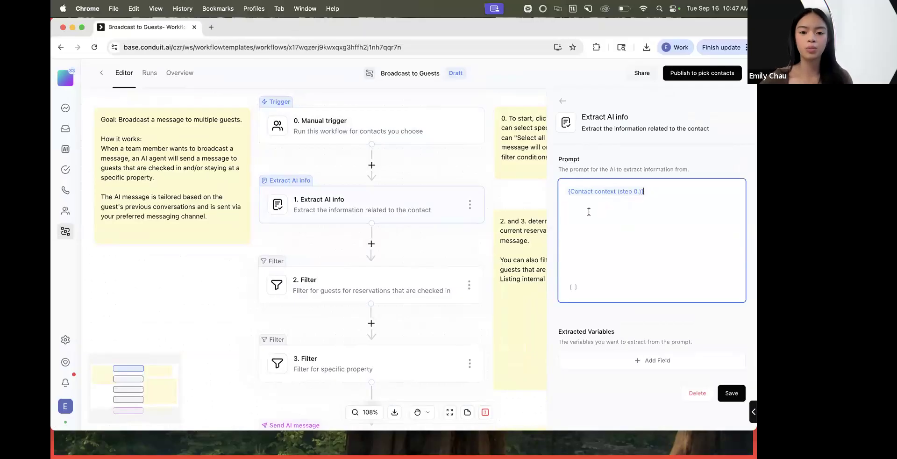
{"action": "left_click", "coordinate": [381, 290]}
{"action": "scroll", "coordinate": [381, 292], "scroll_direction": "down", "scroll_amount": 2}
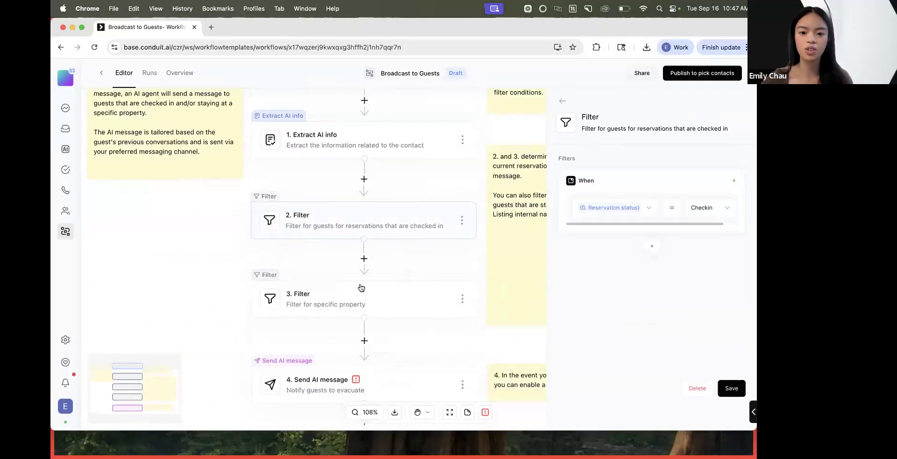
{"action": "left_click", "coordinate": [362, 288]}
{"action": "left_click", "coordinate": [358, 222]}
{"action": "left_click", "coordinate": [393, 297]}
- Open the Send AI message step, review its channel and provider settings, and highlight its full prompt text
{"action": "scroll", "coordinate": [381, 299], "scroll_direction": "down", "scroll_amount": 3}
{"action": "left_click", "coordinate": [386, 298]}
{"action": "scroll", "coordinate": [635, 301], "scroll_direction": "down", "scroll_amount": 2}
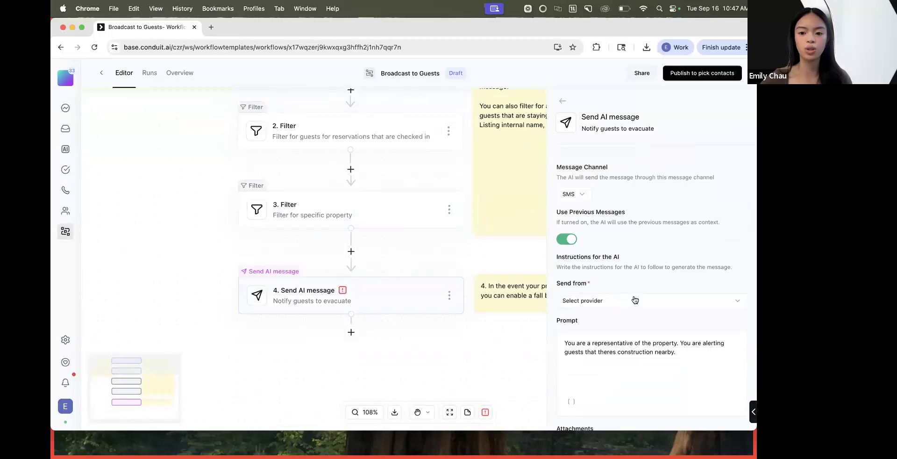
{"action": "scroll", "coordinate": [635, 301], "scroll_direction": "down", "scroll_amount": 2}
{"action": "scroll", "coordinate": [635, 297], "scroll_direction": "down", "scroll_amount": 1}
{"action": "left_click_drag", "start_coordinate": [676, 272], "coordinate": [558, 263]}
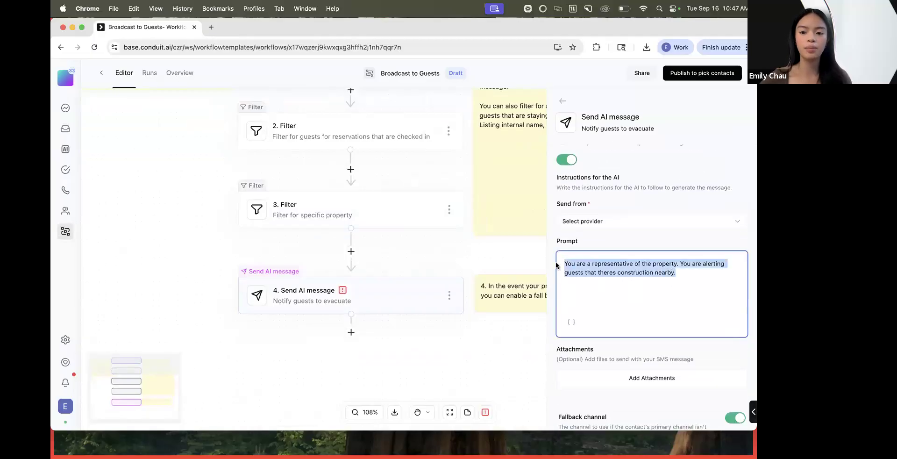